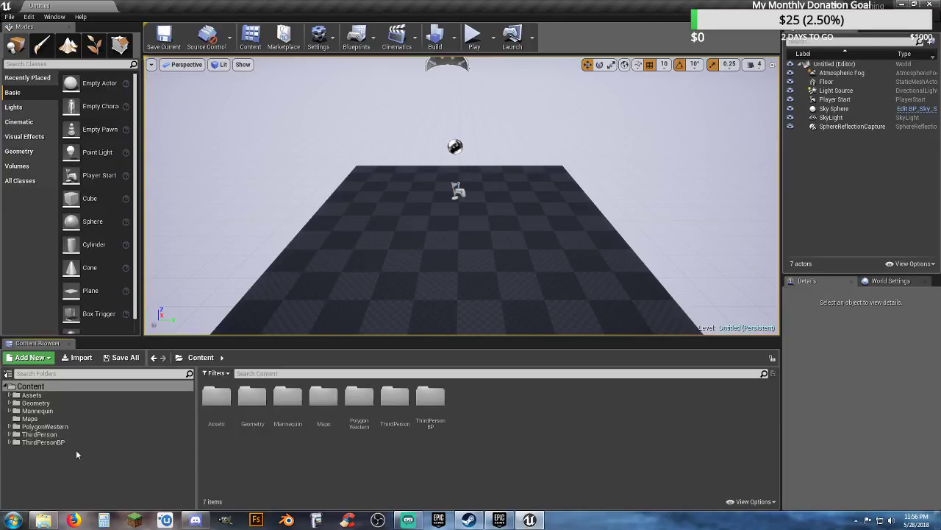
Step: Look through the PolygonWestern subfolders and open the Testmap level from the project's main Maps folder
{"action": "left_click", "coordinate": [40, 427]}
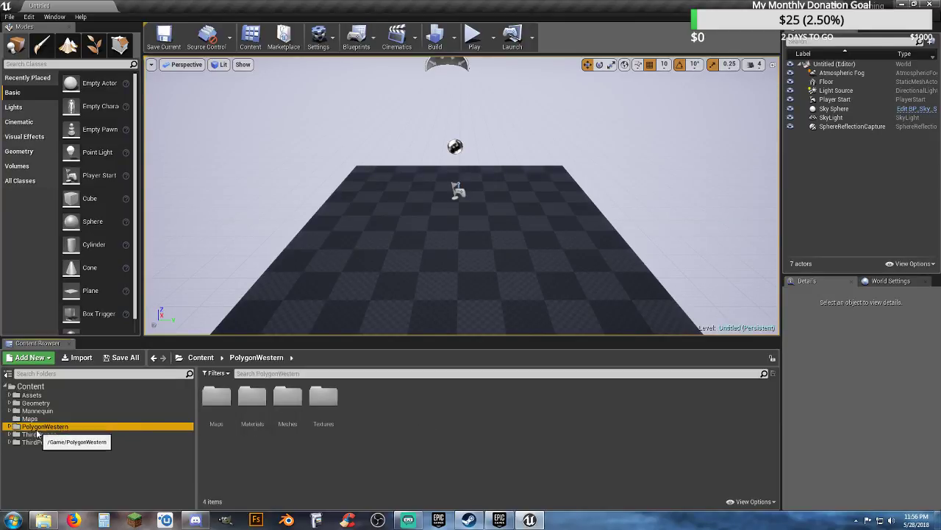
{"action": "left_click", "coordinate": [8, 427]}
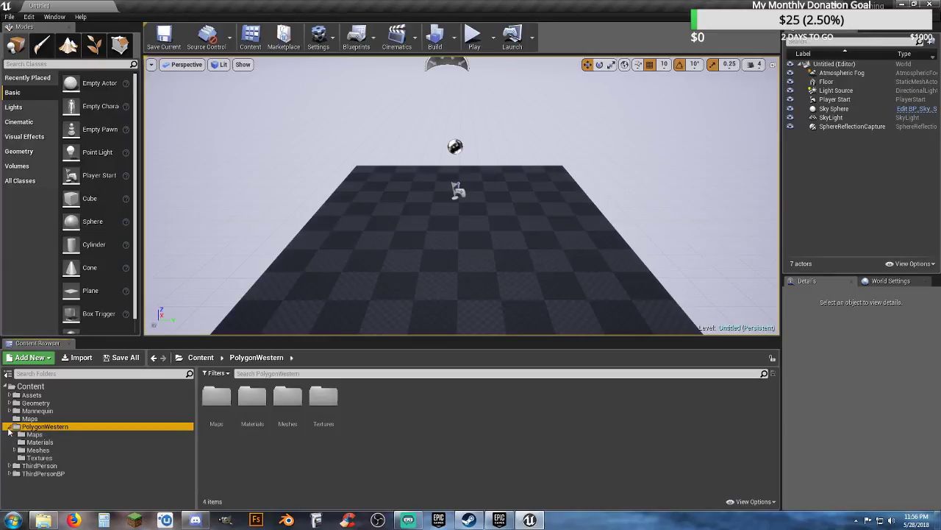
{"action": "left_click", "coordinate": [75, 435]}
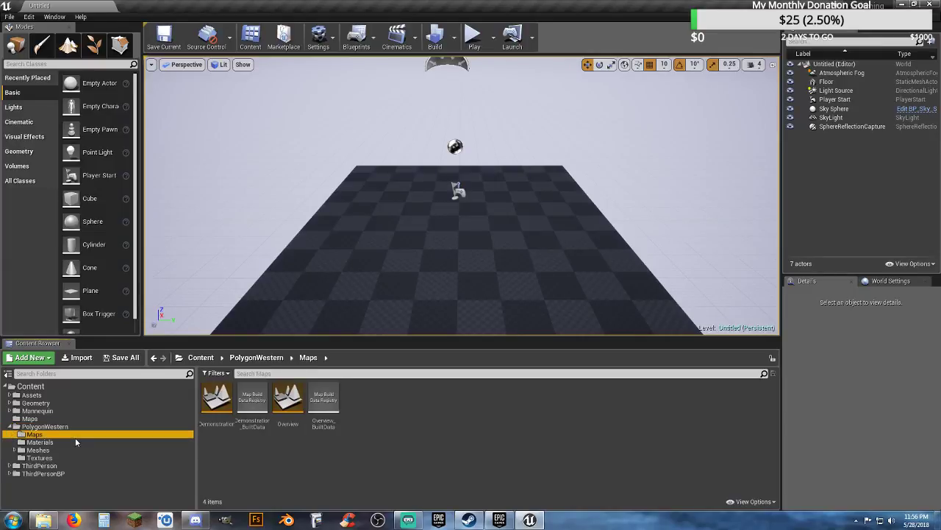
{"action": "left_click", "coordinate": [60, 442]}
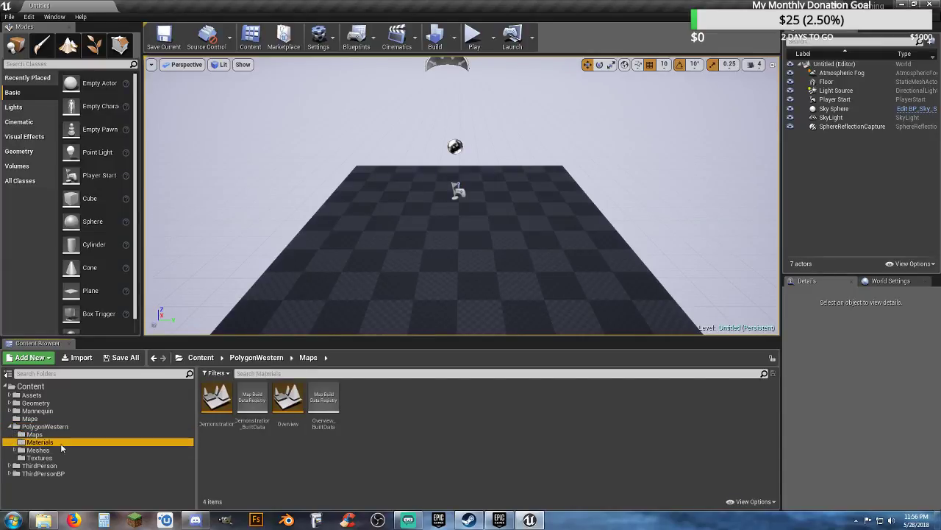
{"action": "left_click", "coordinate": [55, 435]}
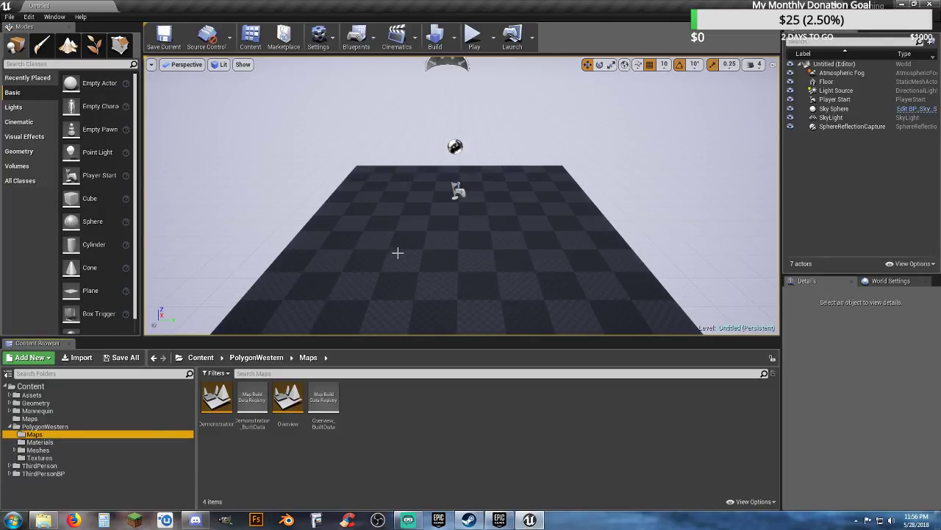
{"action": "left_click", "coordinate": [29, 418]}
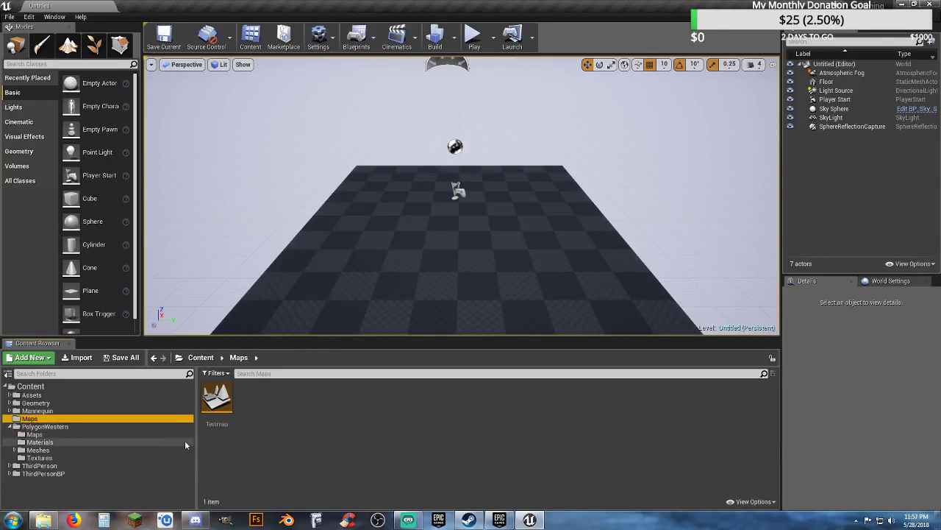
{"action": "double_click", "coordinate": [210, 401]}
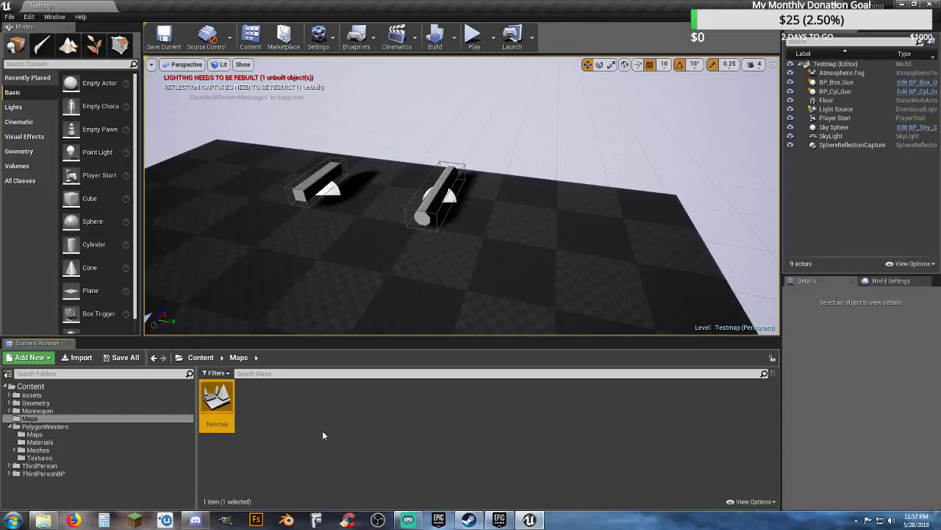
Step: Delete the BP_Cyl_Gun and BP_Box_Gun actors from the level
{"action": "key", "text": "s"}
{"action": "right_click_drag", "start_coordinate": [501, 203], "coordinate": [434, 203]}
{"action": "left_click", "coordinate": [534, 200]}
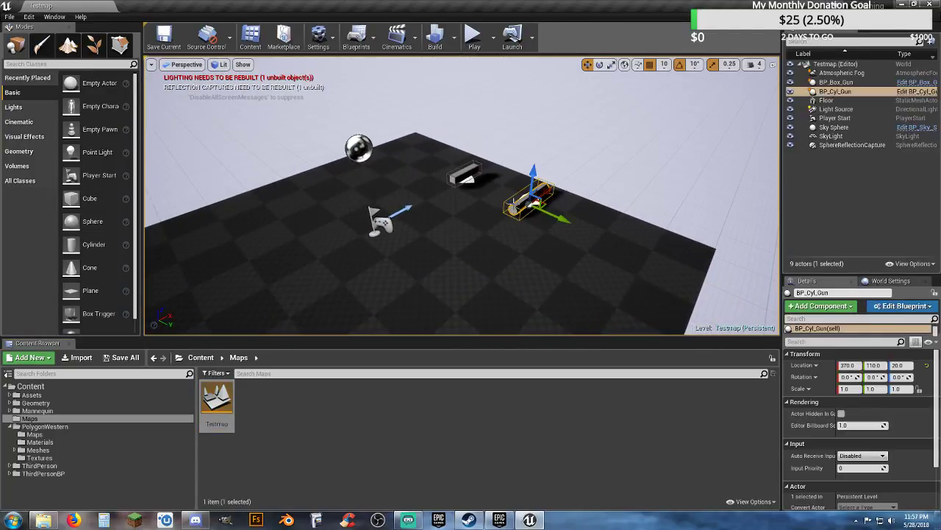
{"action": "key", "text": "Delete"}
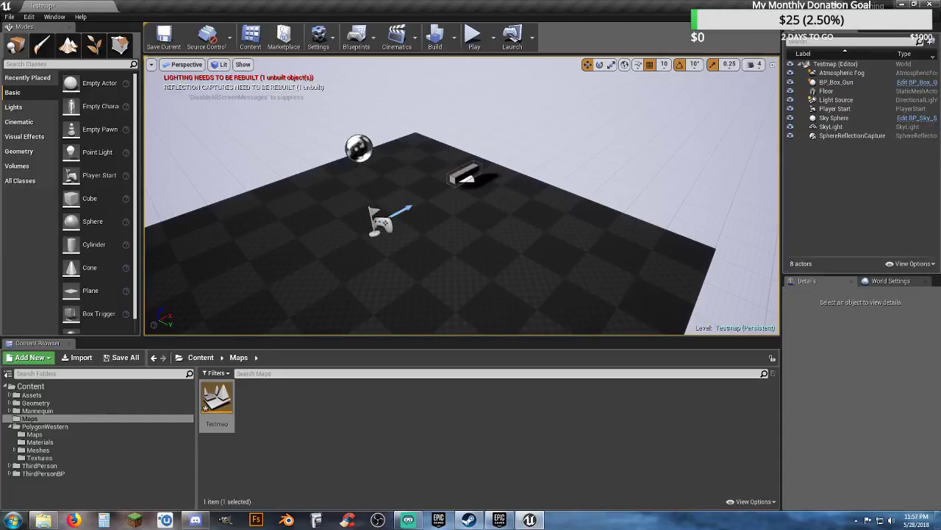
{"action": "left_click", "coordinate": [462, 174]}
{"action": "key", "text": "Delete"}
Step: Move the Player Start along the X axis to -310, near the edge of the floor
{"action": "right_click_drag", "start_coordinate": [485, 213], "coordinate": [435, 192]}
{"action": "left_click", "coordinate": [396, 188]}
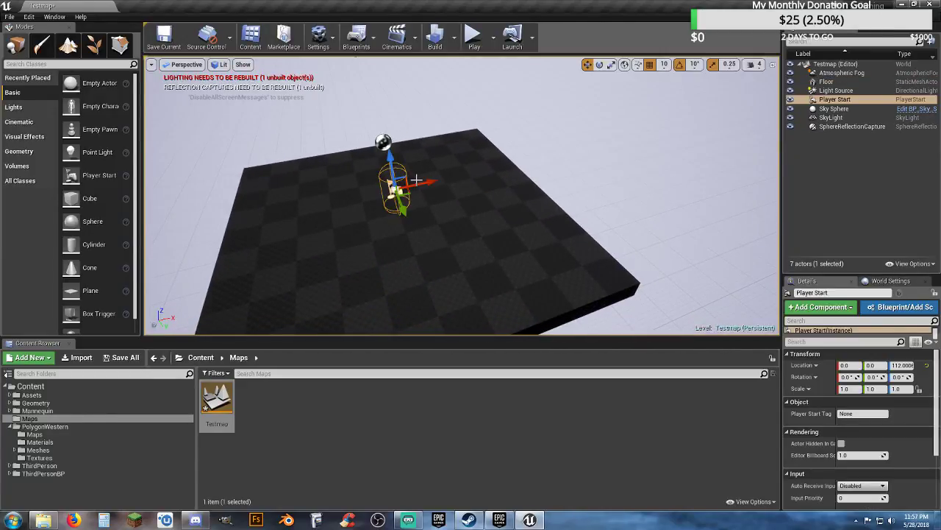
{"action": "left_click_drag", "start_coordinate": [416, 179], "coordinate": [318, 217]}
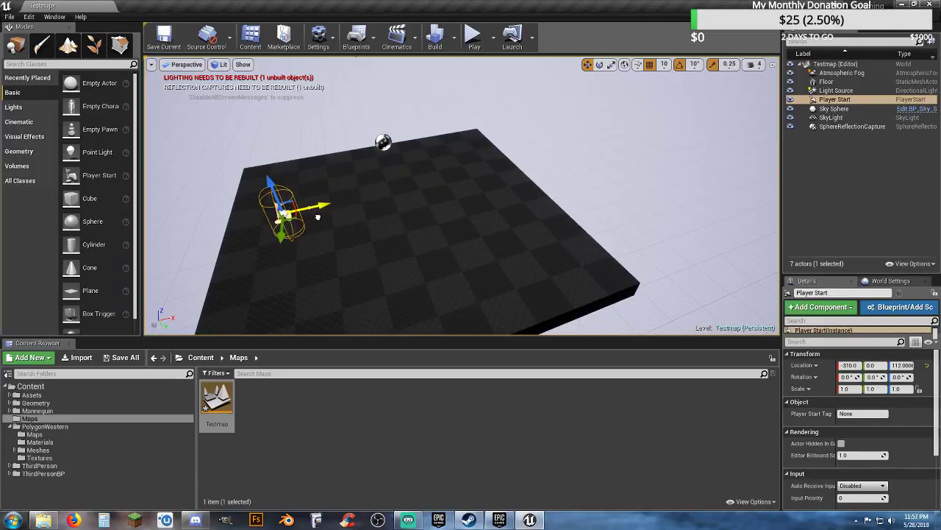
Step: Build the level with its lighting, dismiss the message log, and save Testmap with its built data
{"action": "left_click", "coordinate": [435, 36]}
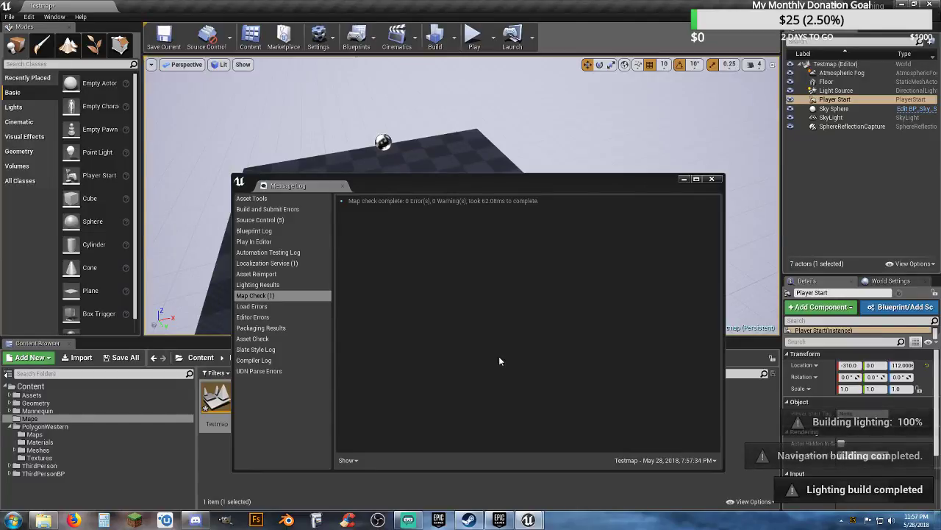
{"action": "left_click", "coordinate": [712, 179]}
{"action": "left_click", "coordinate": [333, 433]}
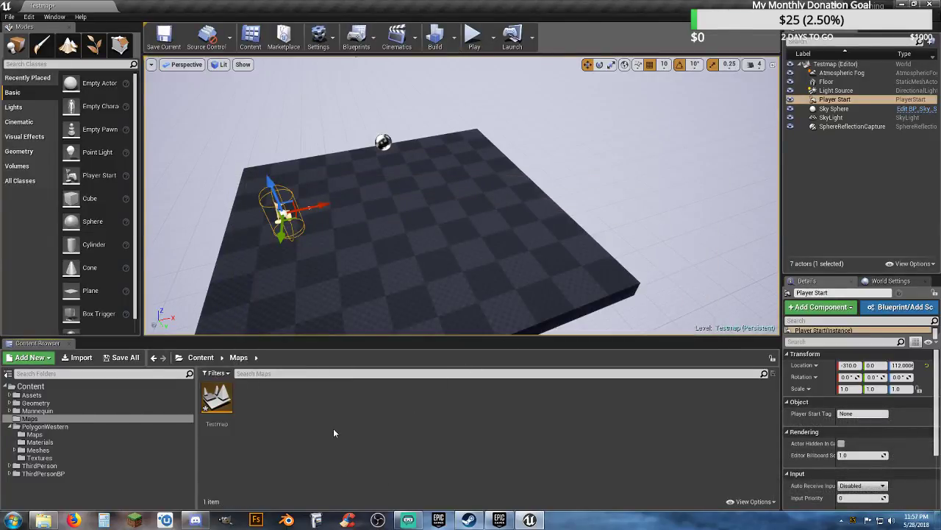
{"action": "left_click", "coordinate": [123, 358]}
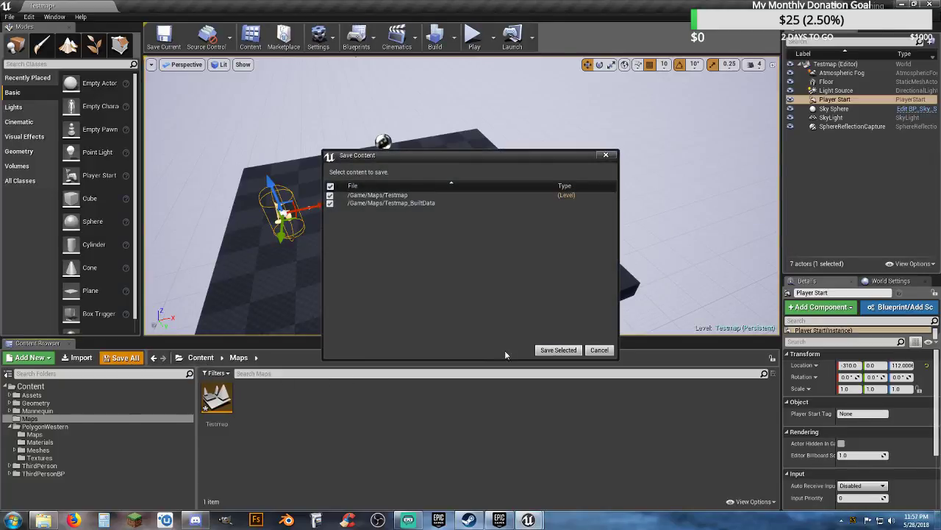
{"action": "left_click", "coordinate": [558, 350]}
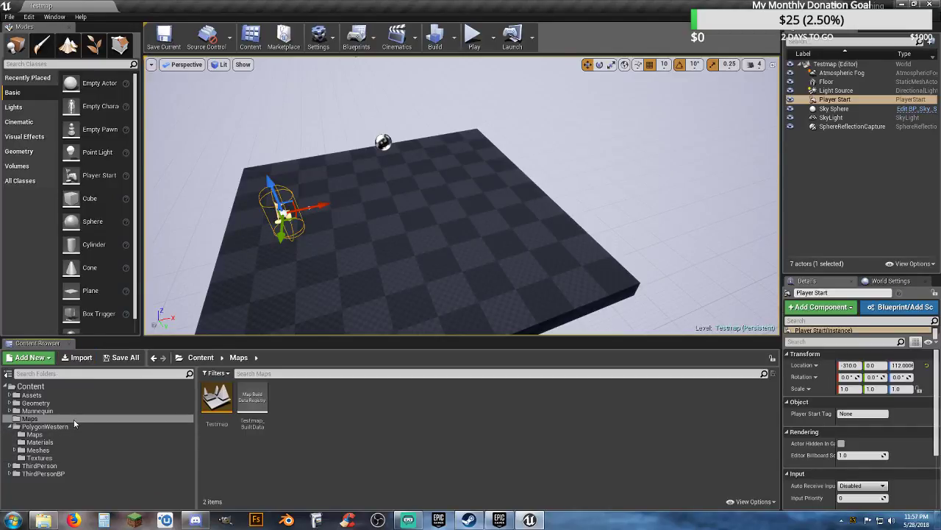
Step: Open SK_Character_PolyWest_Skeleton from PolygonWestern's Meshes/Characters folder and apply SK_Character_Badguy_01 to the asset as its preview mesh
{"action": "left_click", "coordinate": [16, 450]}
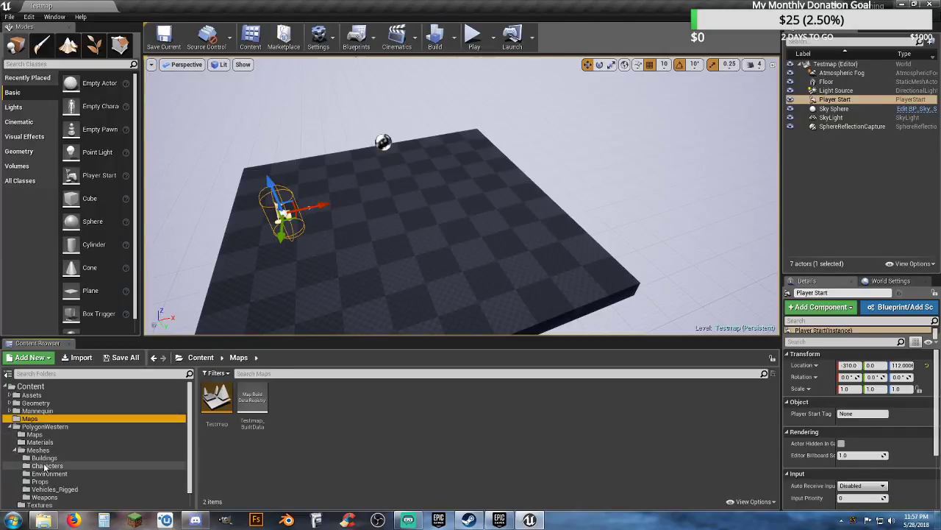
{"action": "left_click", "coordinate": [46, 466]}
{"action": "left_click", "coordinate": [226, 475]}
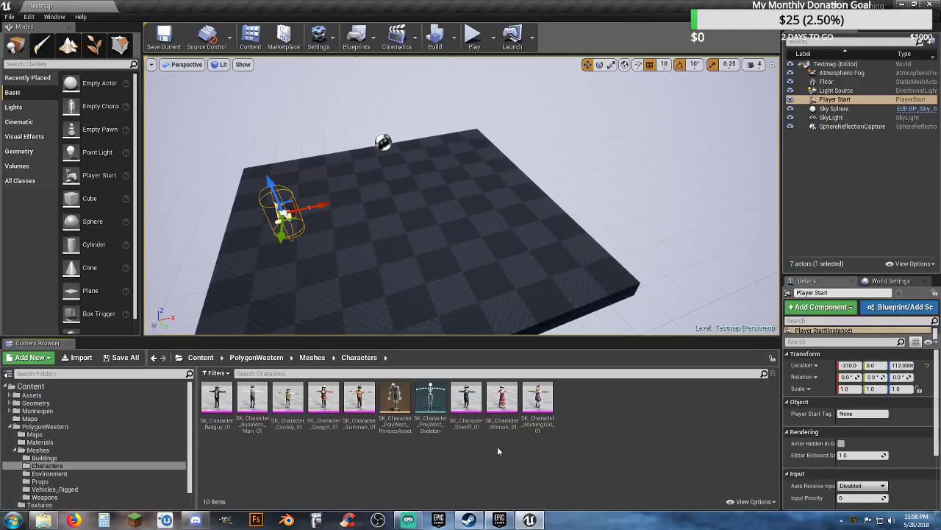
{"action": "double_click", "coordinate": [431, 429]}
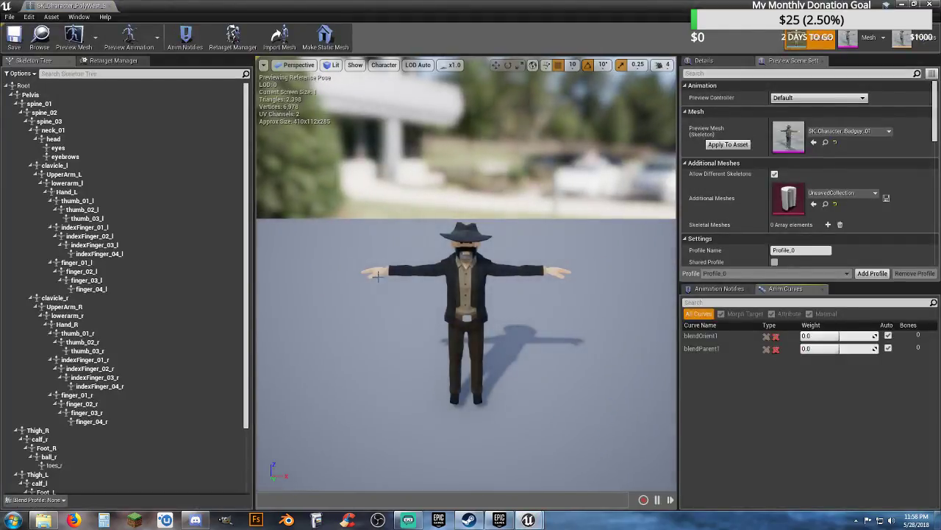
{"action": "left_click", "coordinate": [724, 146]}
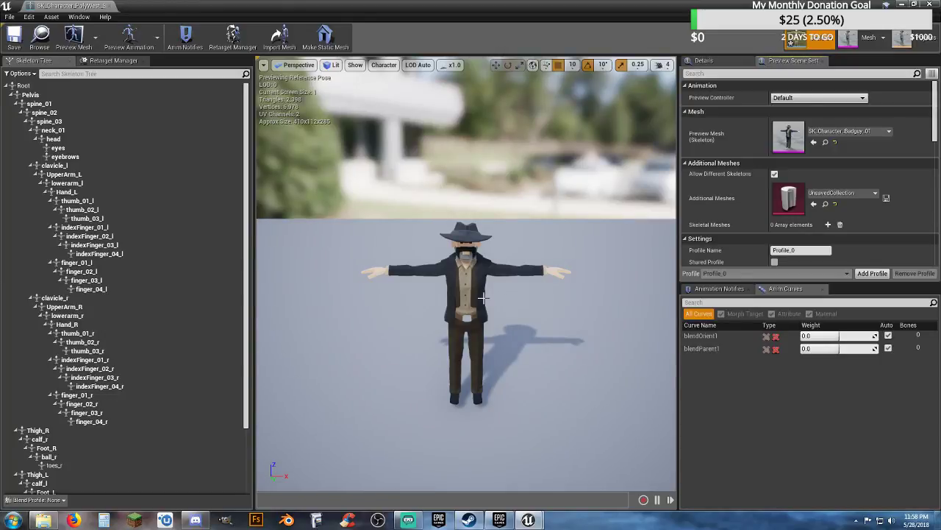
Step: Examine the western character's reference pose up close in the preview viewport
{"action": "left_click_drag", "start_coordinate": [483, 298], "coordinate": [526, 316], "text": "alt"}
{"action": "scroll", "coordinate": [483, 298], "scroll_direction": "up", "scroll_amount": 4}
{"action": "key", "text": "a"}
{"action": "right_click_drag", "start_coordinate": [466, 274], "coordinate": [395, 231]}
{"action": "key", "text": "d"}
{"action": "key", "text": "w"}
{"action": "key", "text": "s"}
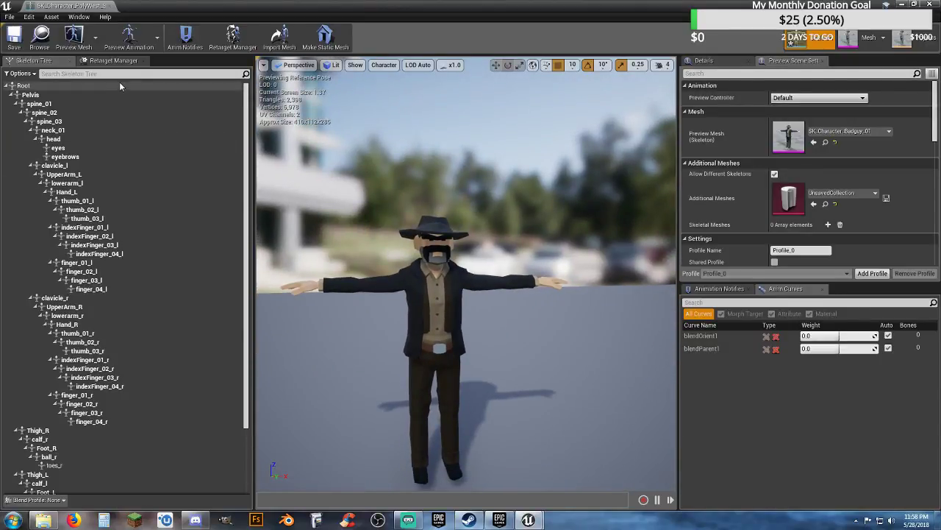
Step: Show the skeleton's Retarget Manager and inspect the character's arm pose from the side, above and front
{"action": "left_click", "coordinate": [113, 61]}
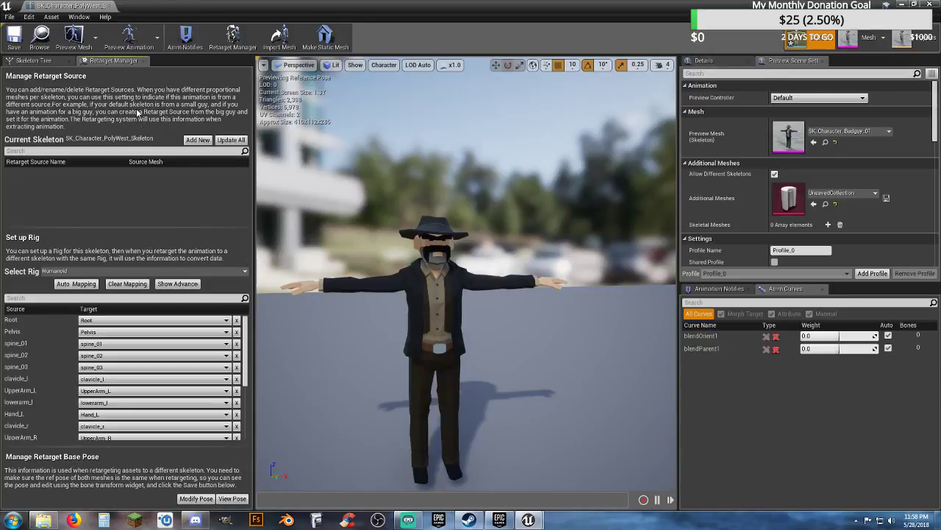
{"action": "right_click_drag", "start_coordinate": [539, 296], "coordinate": [662, 360]}
{"action": "key", "text": "a"}
{"action": "key", "text": "w"}
{"action": "key", "text": "s"}
{"action": "mouse_move", "coordinate": [421, 275]}
{"action": "right_mouse_down"}
{"action": "mouse_move", "coordinate": [426, 213]}
{"action": "mouse_move", "coordinate": [420, 276]}
{"action": "right_mouse_up"}
{"action": "key", "text": "w"}
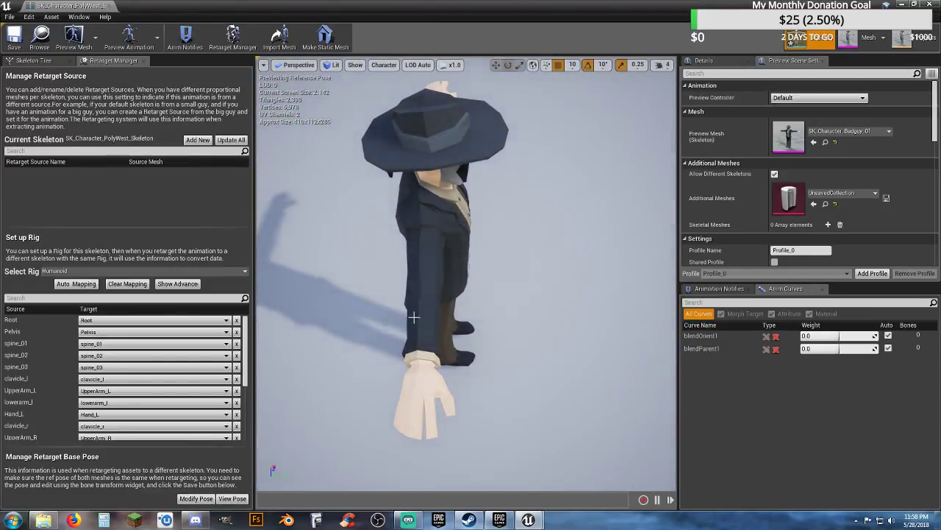
{"action": "key", "text": "f"}
{"action": "right_click_drag", "start_coordinate": [466, 274], "coordinate": [399, 221]}
{"action": "key", "text": "d"}
{"action": "key", "text": "d"}
{"action": "key", "text": "a"}
{"action": "right_click_drag", "start_coordinate": [478, 321], "coordinate": [469, 322]}
{"action": "key", "text": "d"}
{"action": "key", "text": "a"}
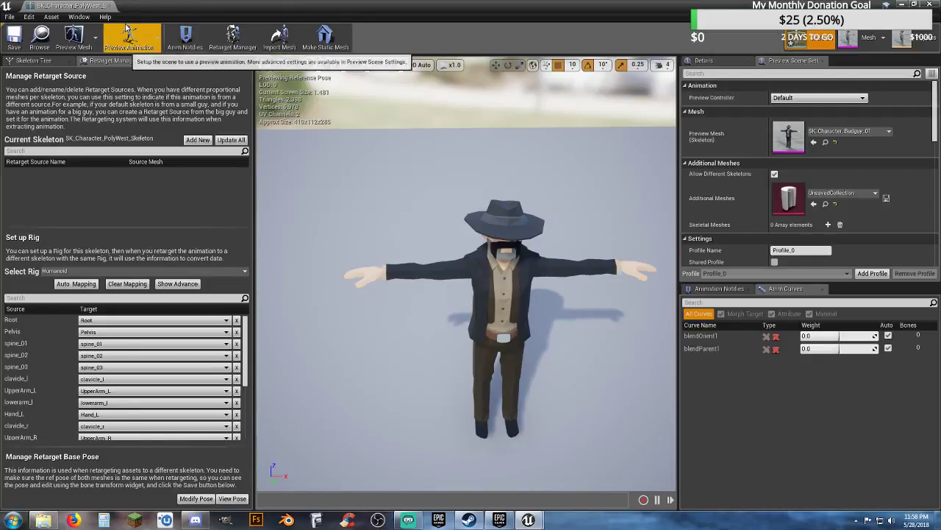
Step: Return to the level editor and open UE4_Mannequin_Skeleton from the Mannequin/Character/Mesh folder
{"action": "left_click", "coordinate": [111, 6]}
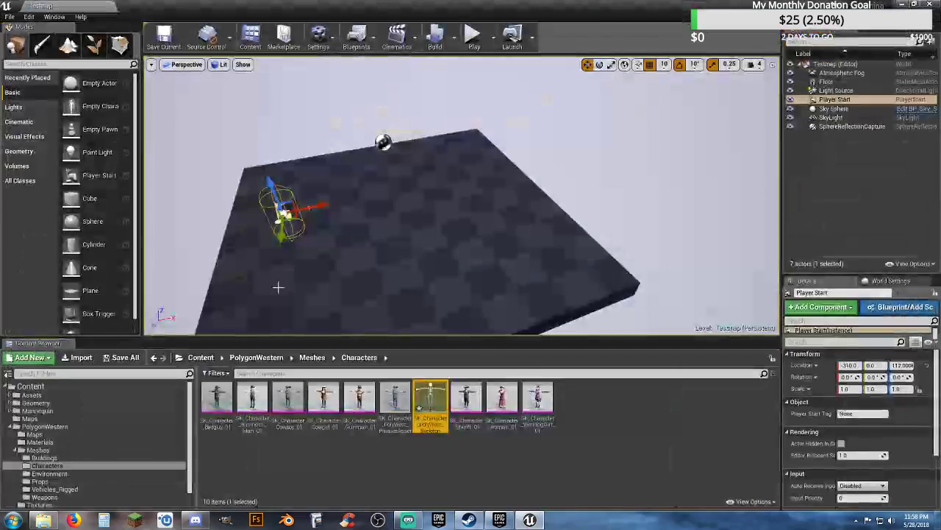
{"action": "left_click", "coordinate": [304, 480]}
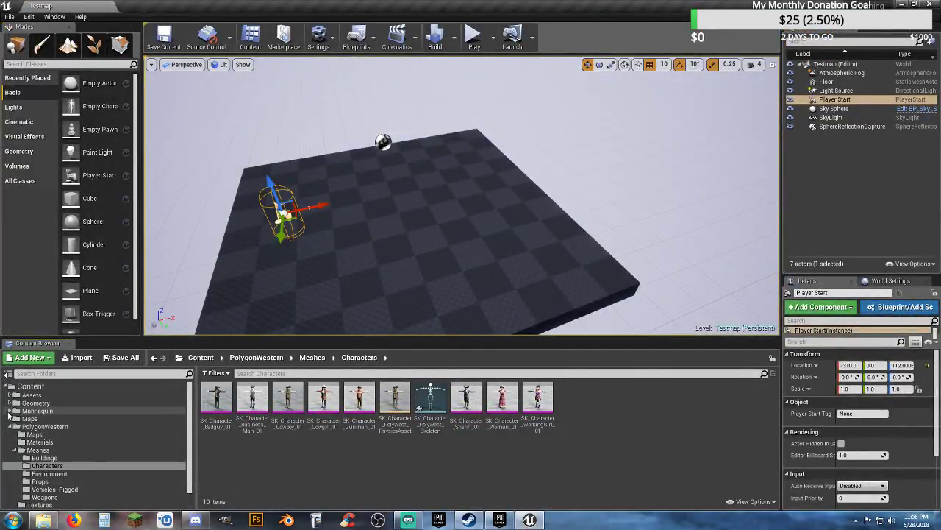
{"action": "left_click", "coordinate": [10, 411]}
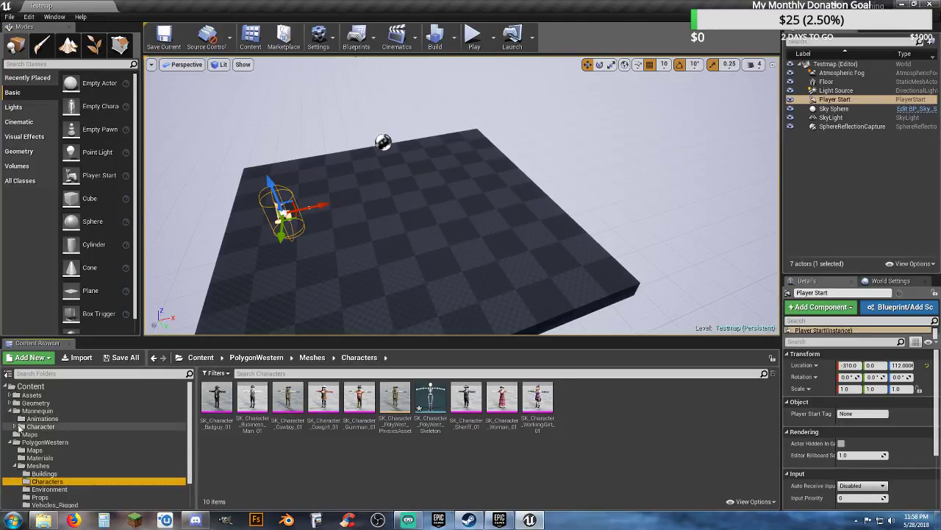
{"action": "left_click", "coordinate": [17, 426]}
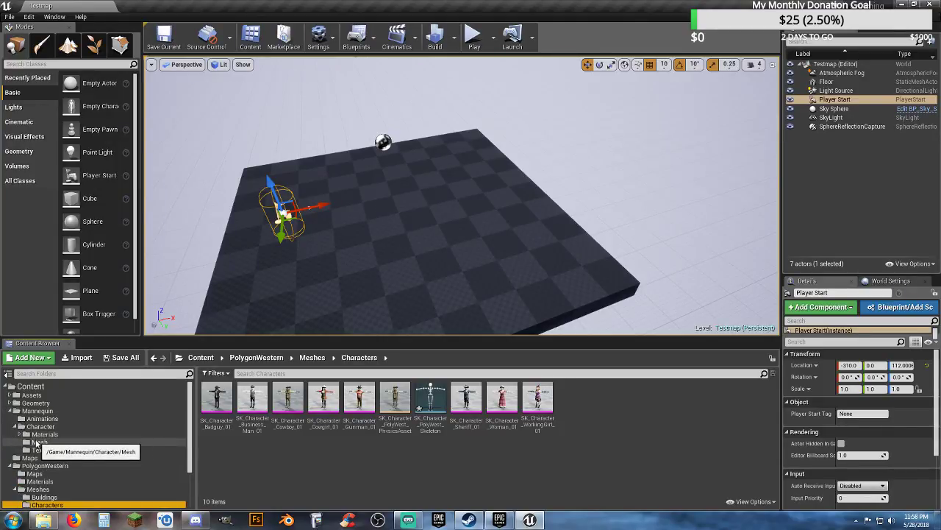
{"action": "left_click", "coordinate": [40, 442]}
{"action": "double_click", "coordinate": [290, 425]}
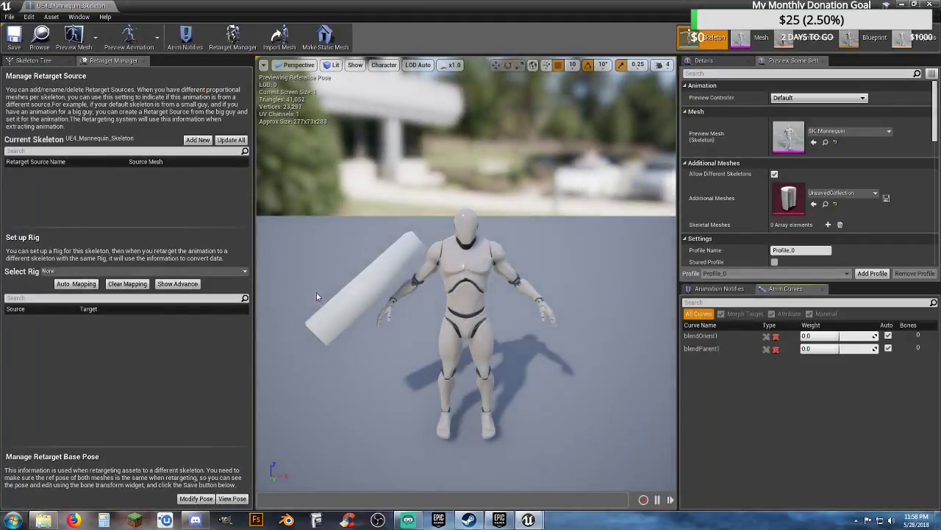
Step: Remove the SK_Box_Gun preview asset from the MainHand socket in the mannequin's skeleton tree
{"action": "left_click", "coordinate": [34, 60]}
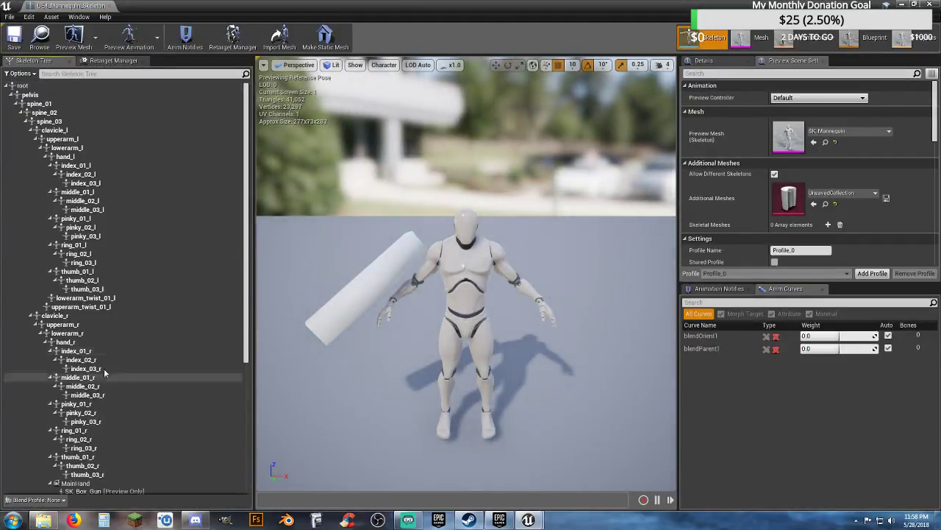
{"action": "scroll", "coordinate": [146, 367], "scroll_direction": "down", "scroll_amount": 2}
{"action": "scroll", "coordinate": [146, 364], "scroll_direction": "down", "scroll_amount": 1}
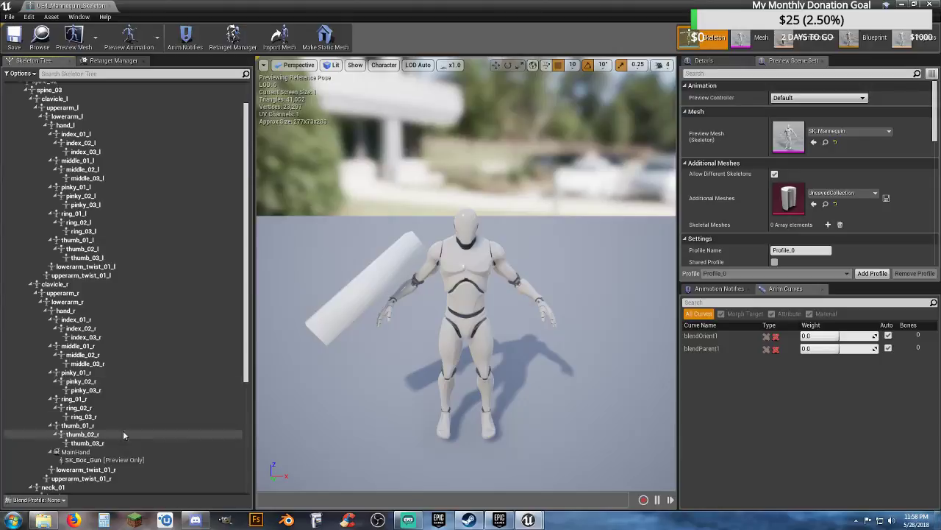
{"action": "left_click", "coordinate": [89, 459]}
{"action": "key", "text": "Delete"}
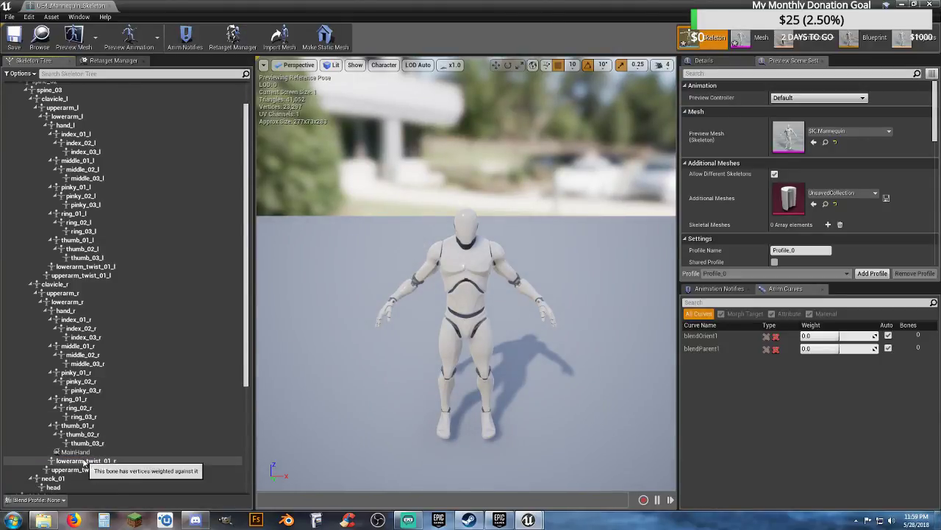
Step: Check the MainHand socket's placement on the mannequin, and clear the selection
{"action": "left_click", "coordinate": [83, 453]}
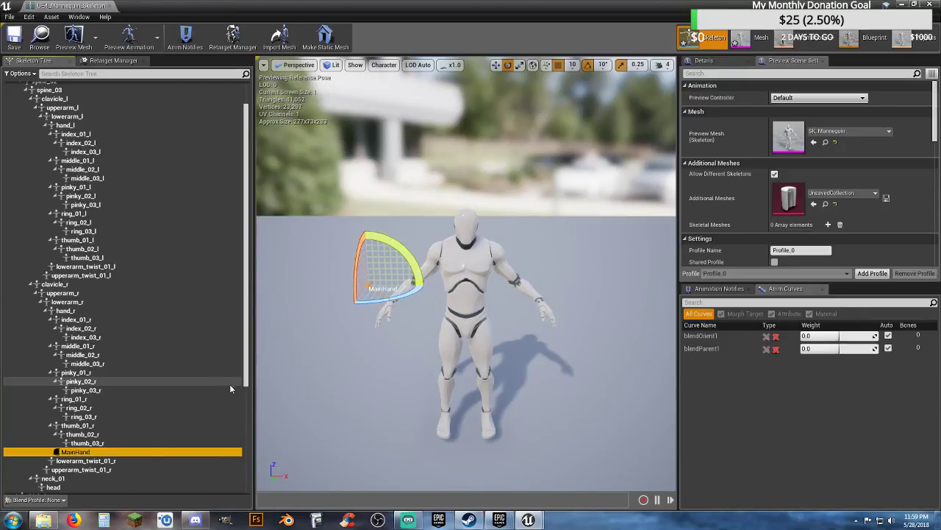
{"action": "scroll", "coordinate": [244, 383], "scroll_direction": "up", "scroll_amount": 1}
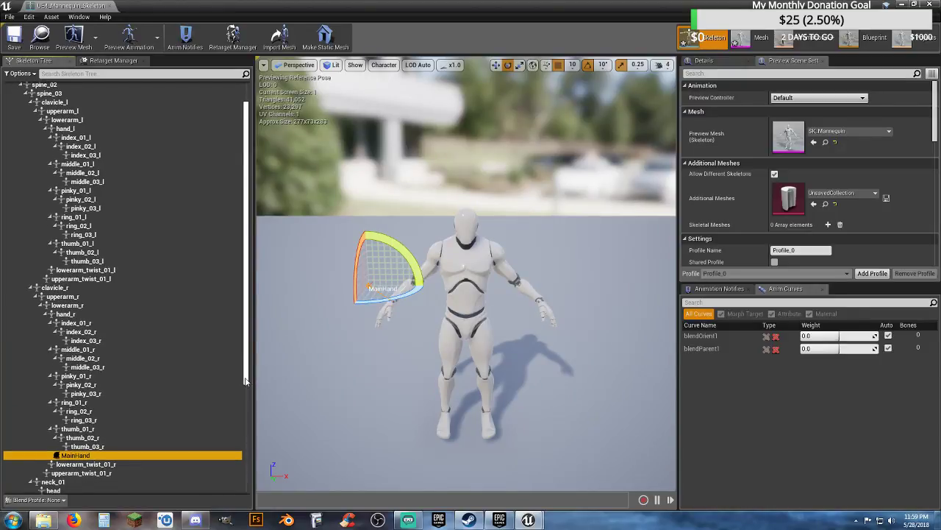
{"action": "scroll", "coordinate": [246, 372], "scroll_direction": "up", "scroll_amount": 3}
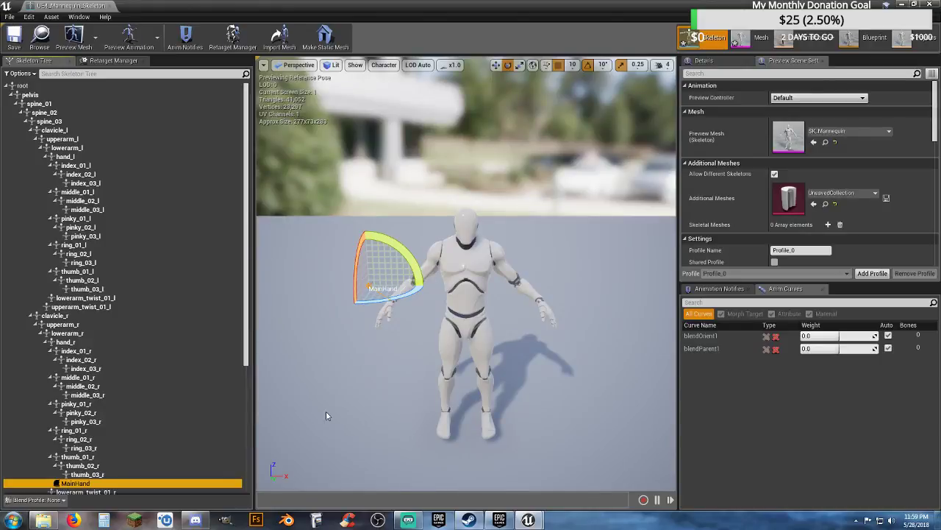
{"action": "left_click", "coordinate": [405, 372]}
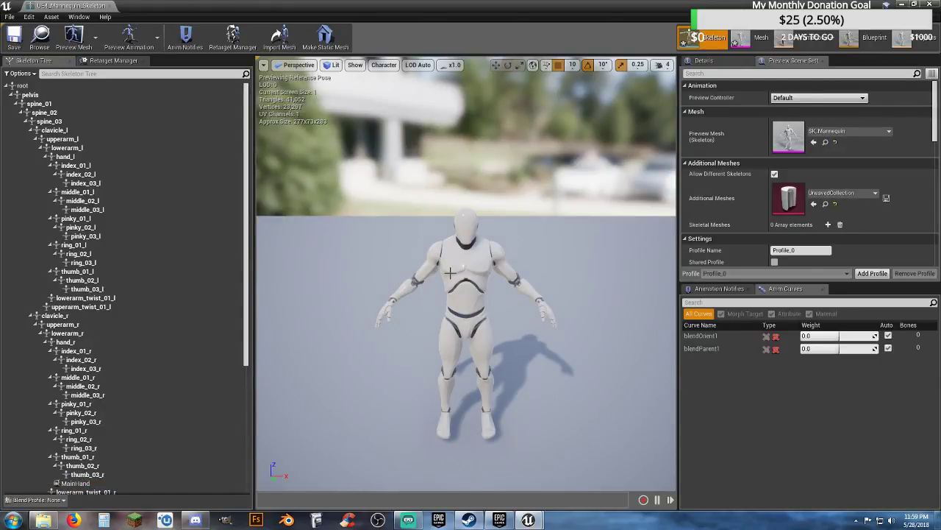
Step: Rotate the mannequin's upperarm_l and upperarm_r bones upward until both arms stretch out horizontally
{"action": "left_click", "coordinate": [511, 274]}
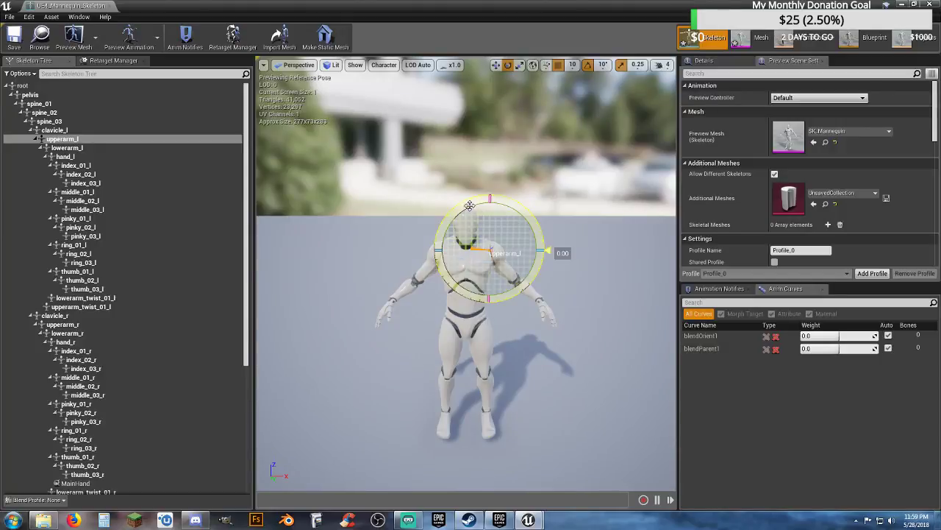
{"action": "left_click_drag", "start_coordinate": [469, 205], "coordinate": [537, 197]}
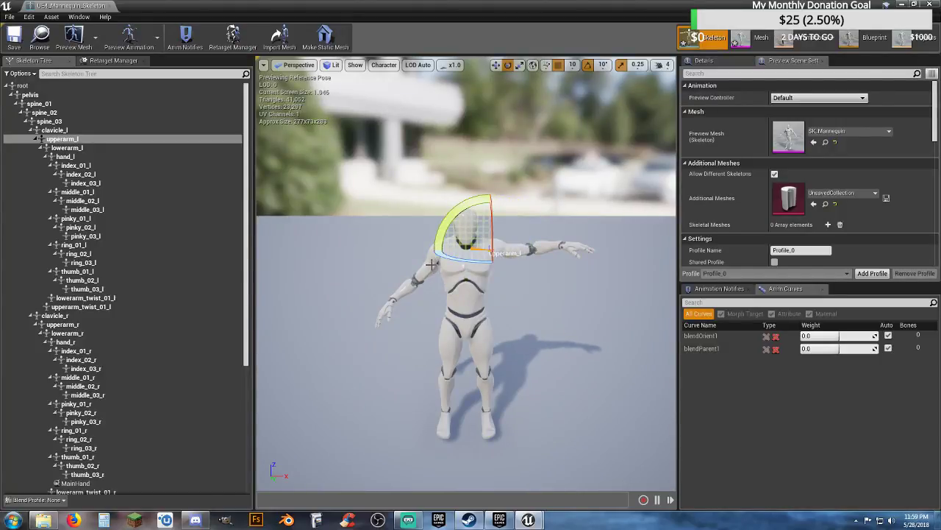
{"action": "left_click", "coordinate": [432, 257]}
{"action": "left_click_drag", "start_coordinate": [470, 211], "coordinate": [511, 240]}
Step: Rotate the lowerarm_r and lowerarm_l bones to straighten the forearms into a T-pose, and check the pose from the front
{"action": "right_click_drag", "start_coordinate": [511, 240], "coordinate": [442, 287]}
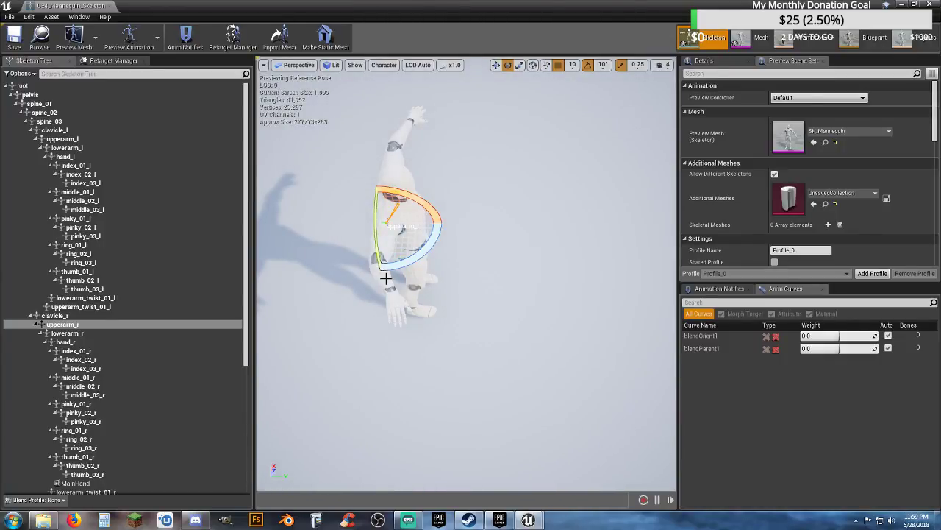
{"action": "left_click", "coordinate": [386, 278]}
{"action": "left_click_drag", "start_coordinate": [425, 280], "coordinate": [405, 297]}
{"action": "left_click_drag", "start_coordinate": [378, 219], "coordinate": [404, 216]}
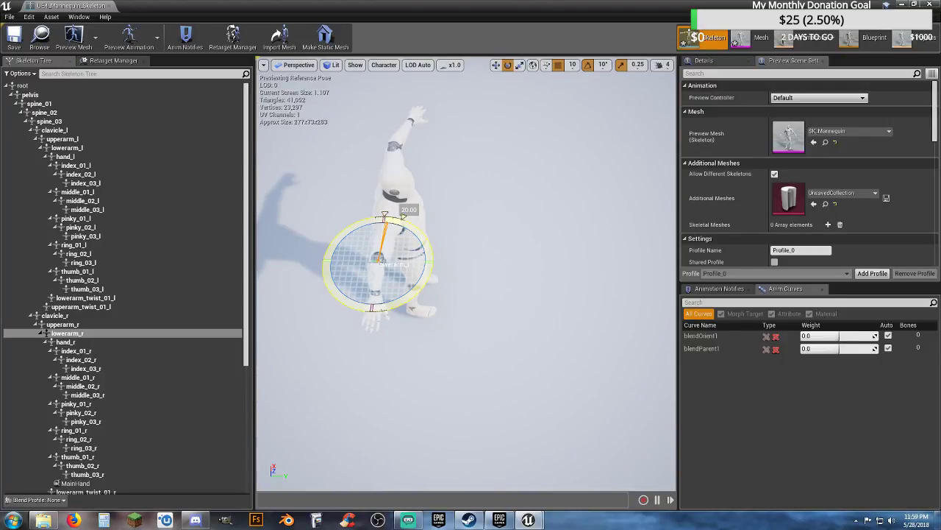
{"action": "left_click", "coordinate": [401, 134]}
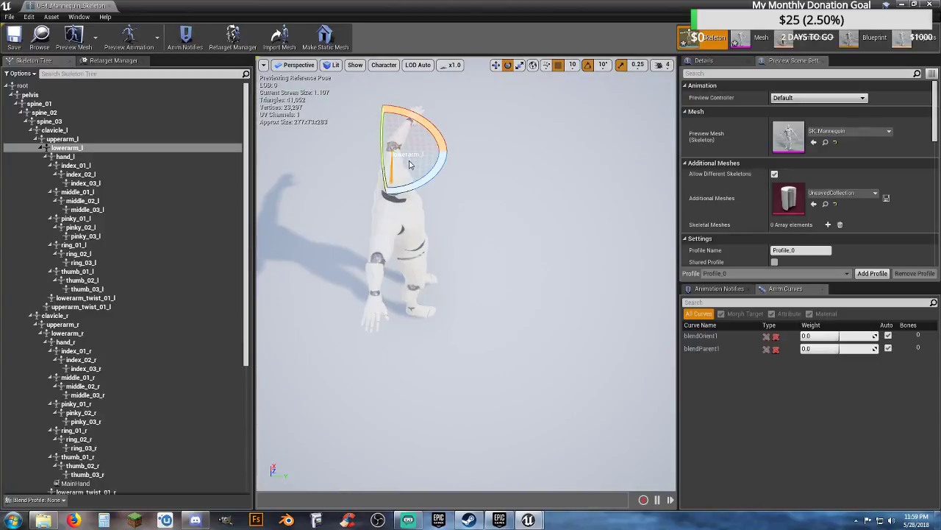
{"action": "left_click_drag", "start_coordinate": [410, 164], "coordinate": [412, 184]}
{"action": "right_click_drag", "start_coordinate": [463, 239], "coordinate": [397, 239]}
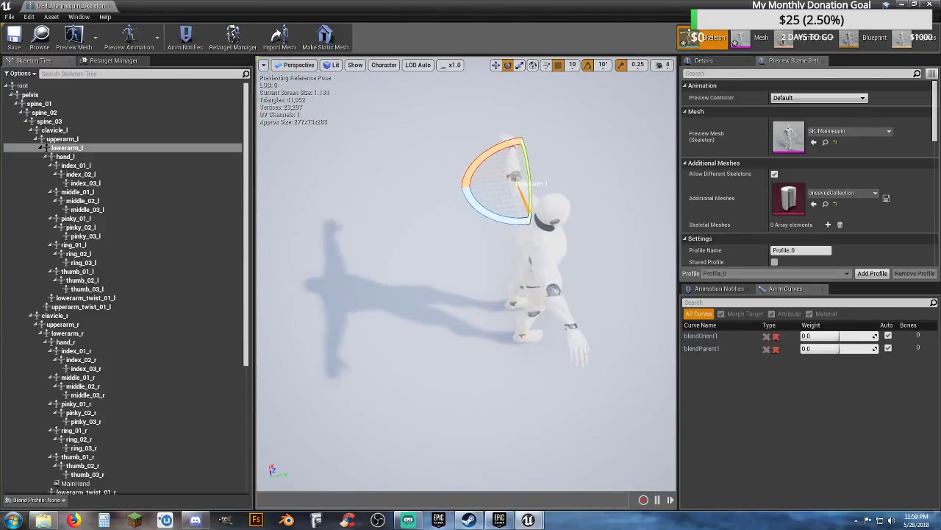
{"action": "right_click_drag", "start_coordinate": [360, 173], "coordinate": [290, 151]}
{"action": "key", "text": "w"}
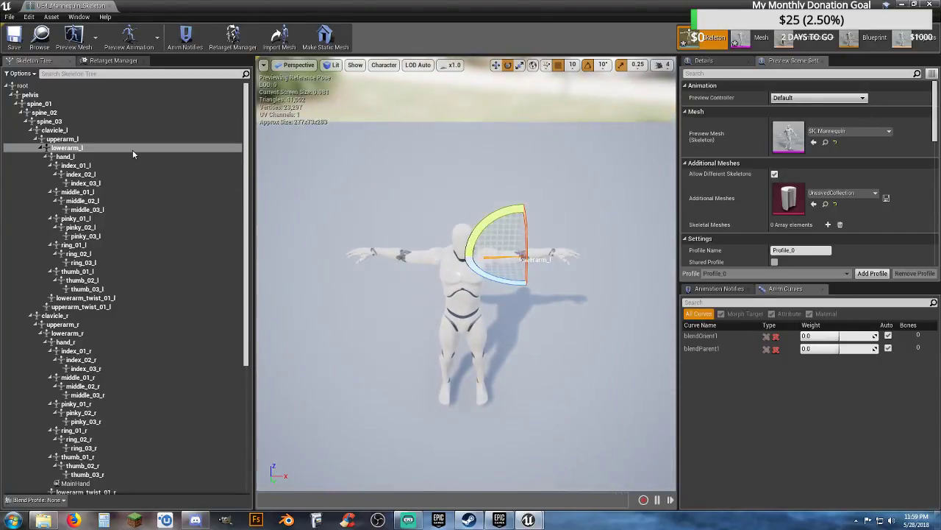
Step: Assign the Humanoid rig to the mannequin skeleton in the Retarget Manager
{"action": "left_click", "coordinate": [110, 60]}
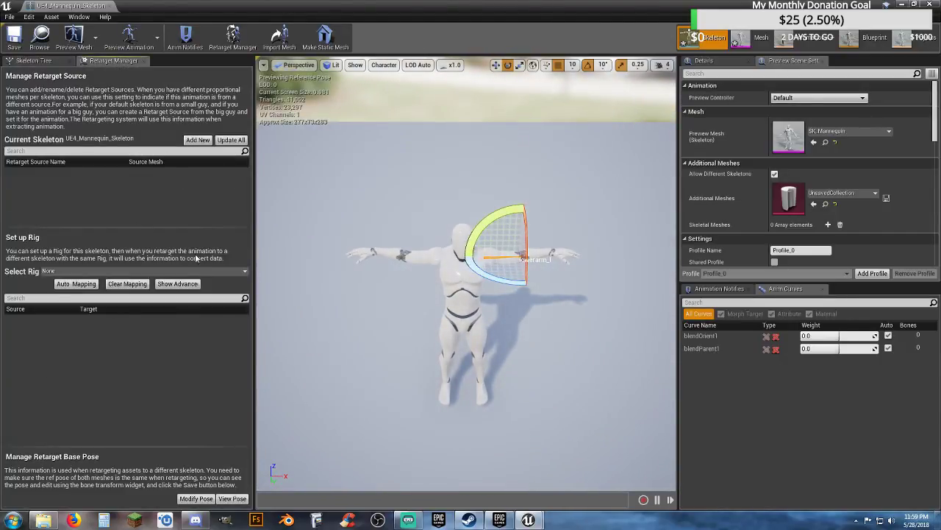
{"action": "left_click", "coordinate": [221, 270]}
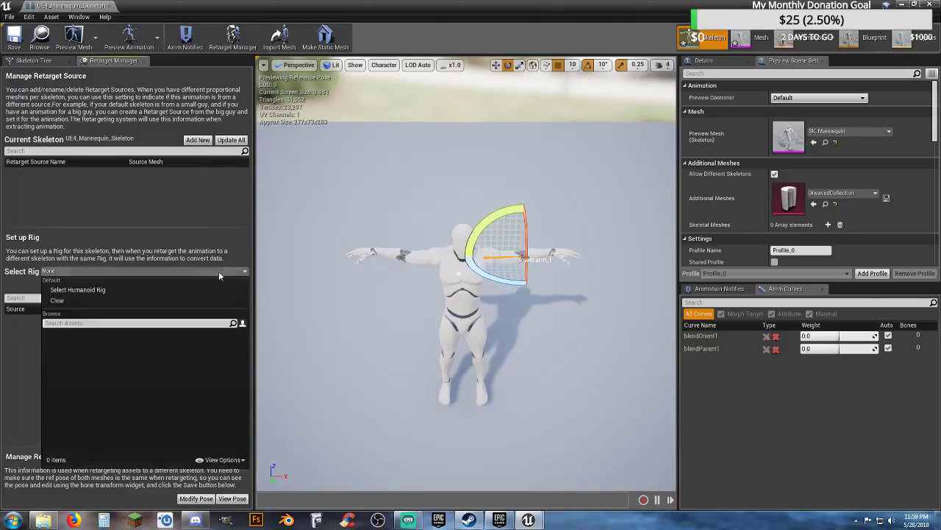
{"action": "left_click", "coordinate": [177, 290]}
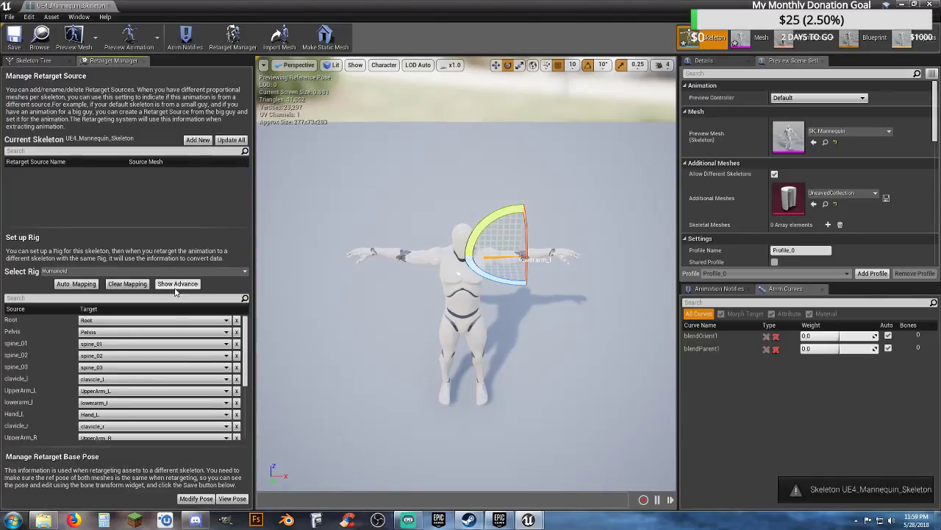
Step: Set the retarget base pose from the mannequin's current pose and save the skeleton
{"action": "left_click", "coordinate": [192, 498]}
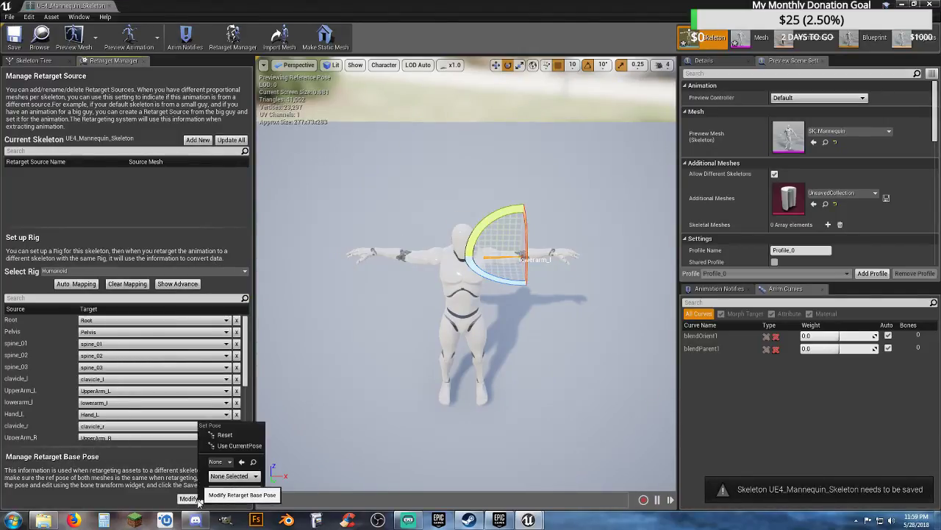
{"action": "left_click", "coordinate": [240, 447]}
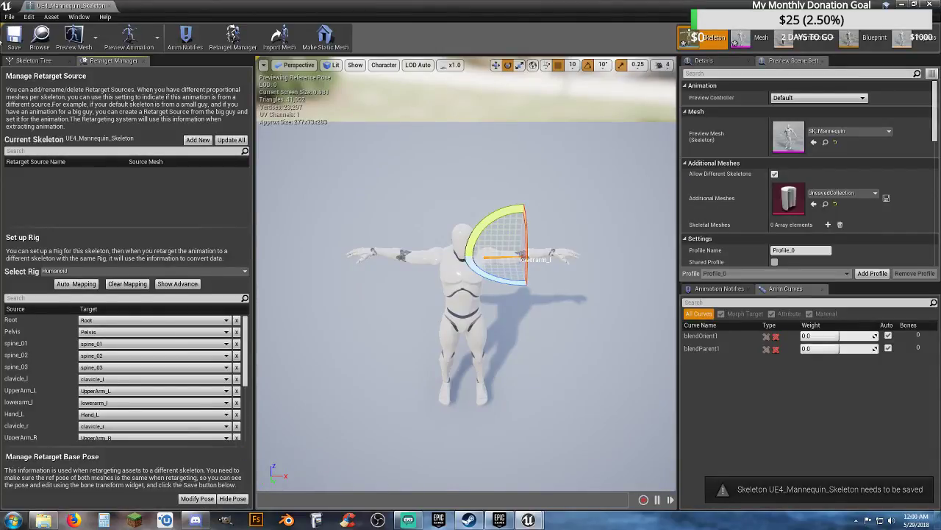
{"action": "left_click", "coordinate": [16, 40]}
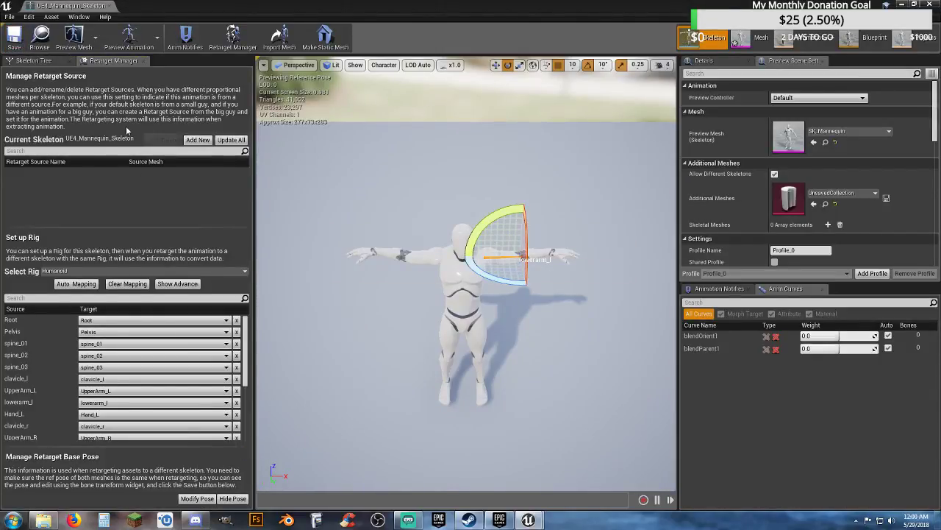
Step: Close the skeleton editor and save all modified content, including SK_Mannequin and SK_Character_PolyWest_Skeleton
{"action": "left_click", "coordinate": [110, 6]}
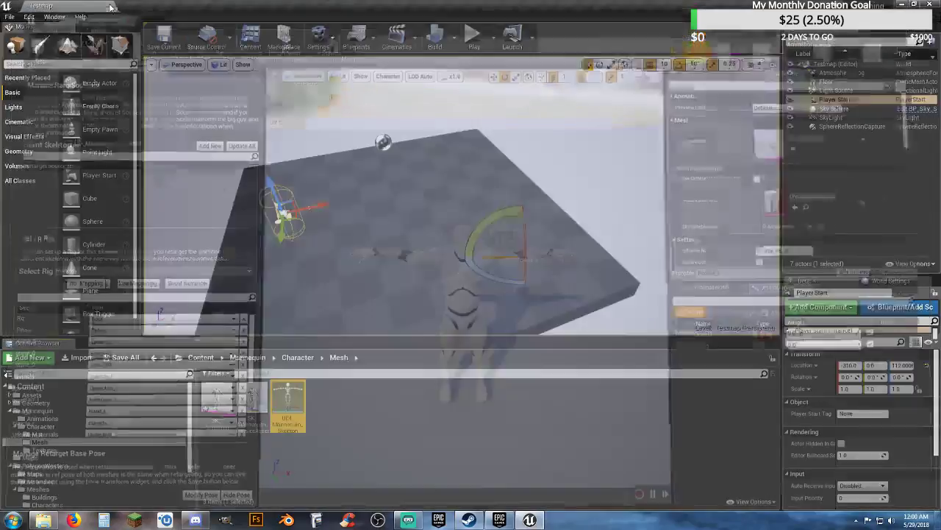
{"action": "right_click_drag", "start_coordinate": [403, 258], "coordinate": [356, 259]}
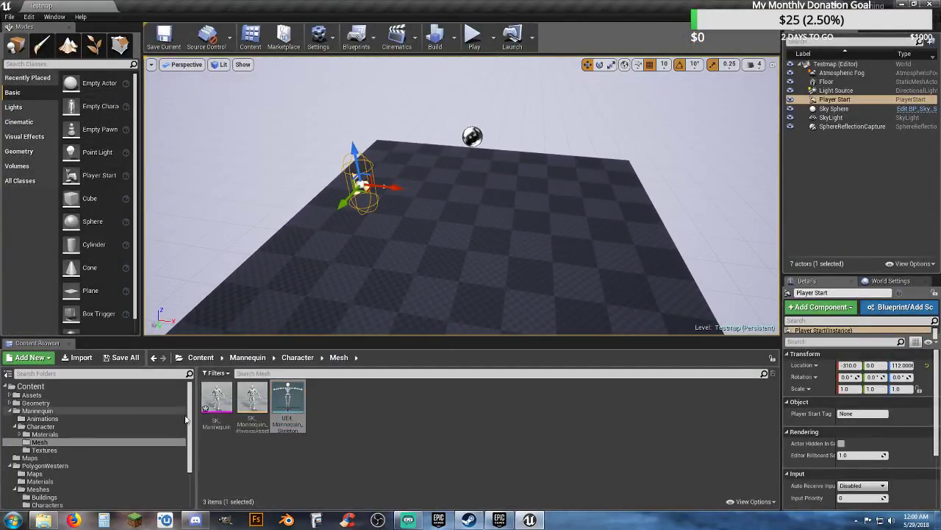
{"action": "left_click", "coordinate": [123, 358]}
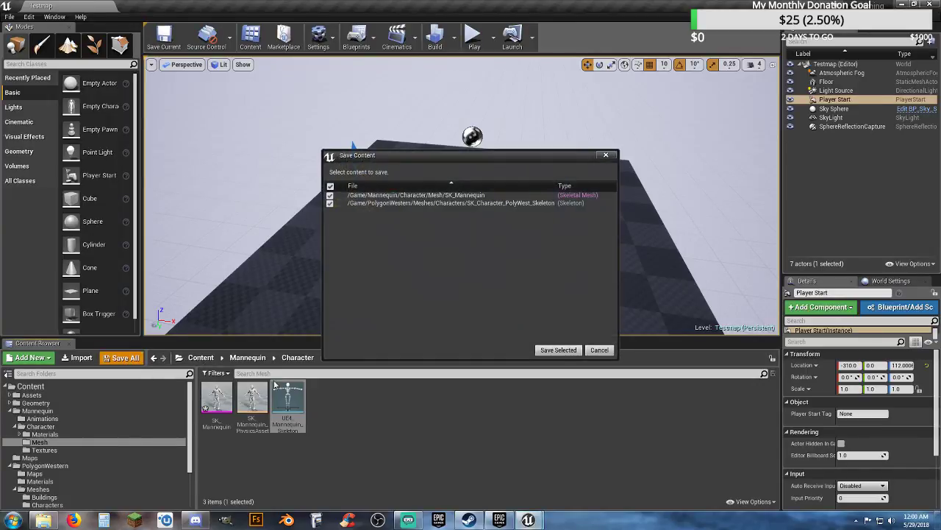
{"action": "left_click", "coordinate": [558, 350]}
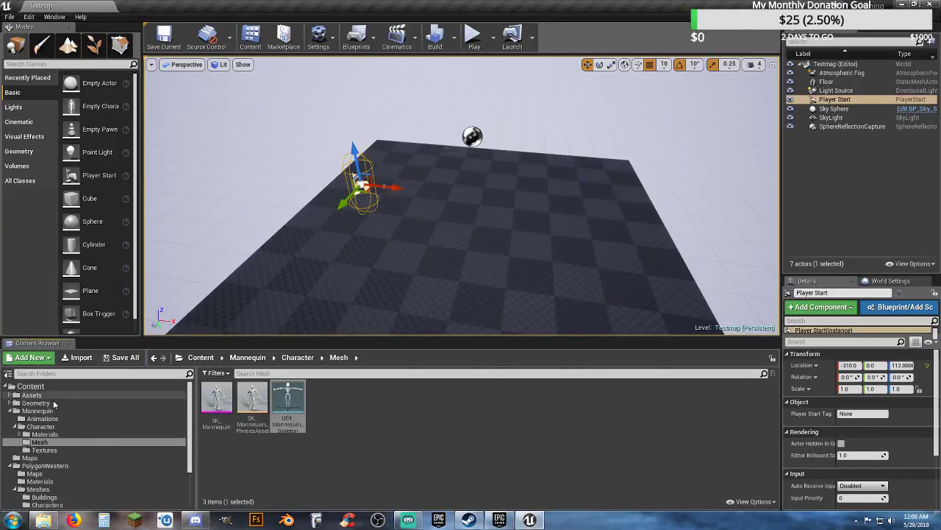
Step: Create a folder named Characters in the root Content folder and open it
{"action": "left_click", "coordinate": [39, 387]}
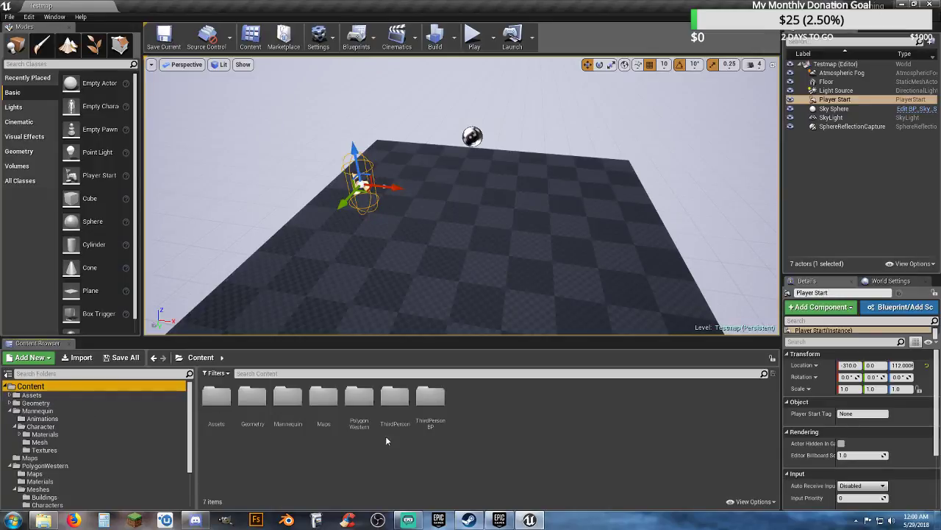
{"action": "right_click", "coordinate": [485, 406]}
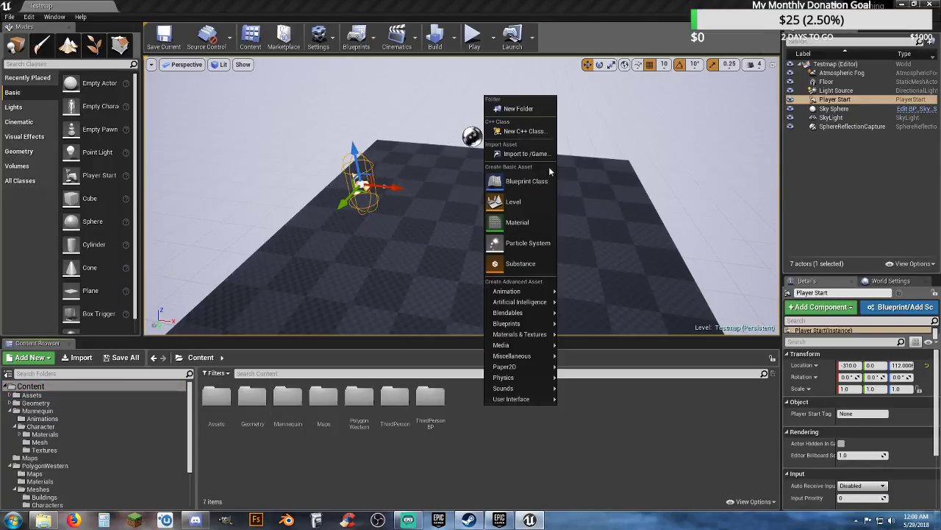
{"action": "left_click", "coordinate": [527, 109]}
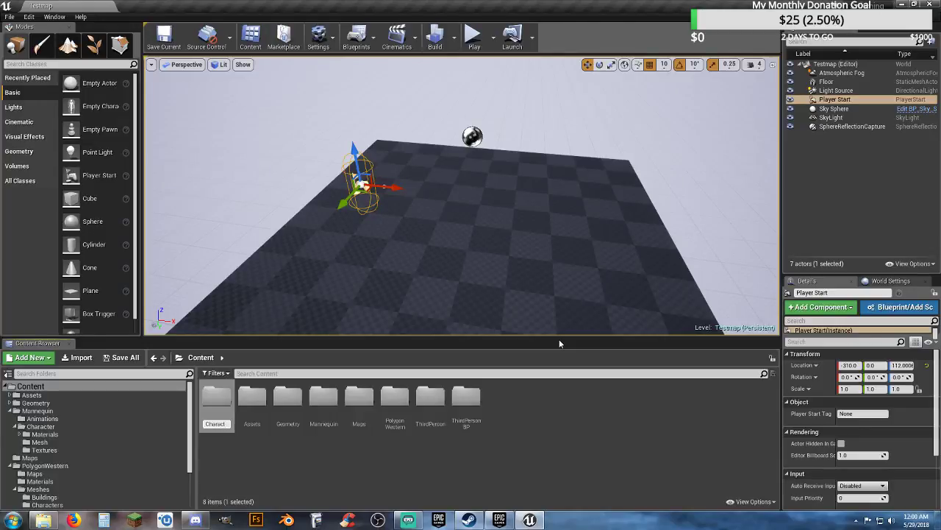
{"action": "key", "text": "Return"}
{"action": "key", "text": "Return"}
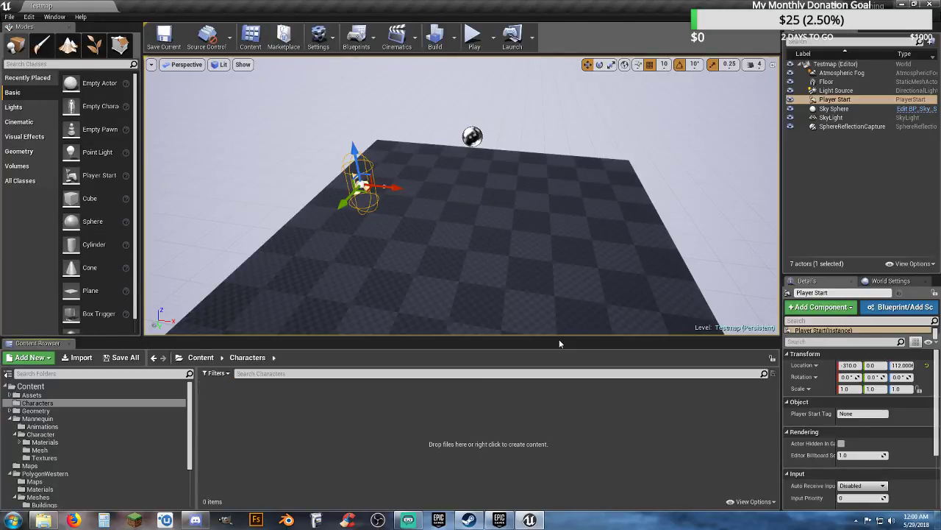
Step: Create a folder named Animations inside the Characters folder and open it
{"action": "right_click", "coordinate": [265, 415]}
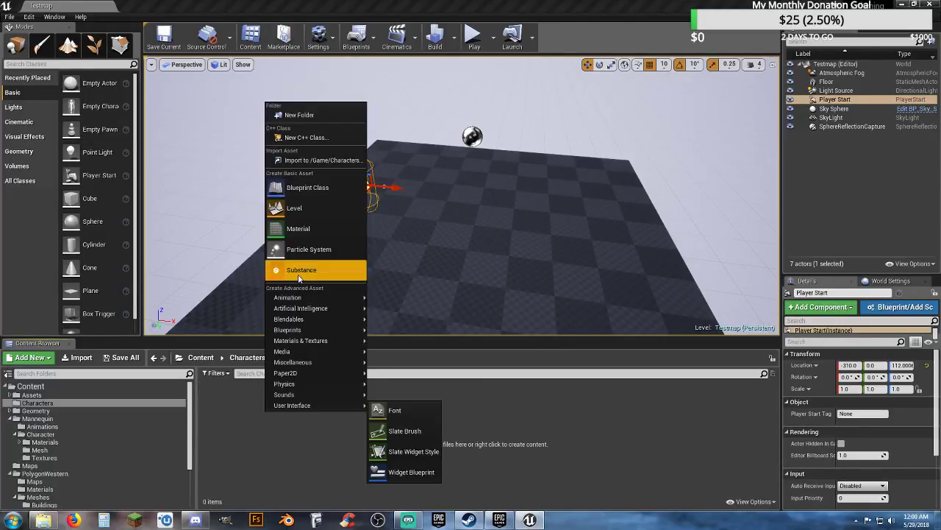
{"action": "left_click", "coordinate": [308, 120]}
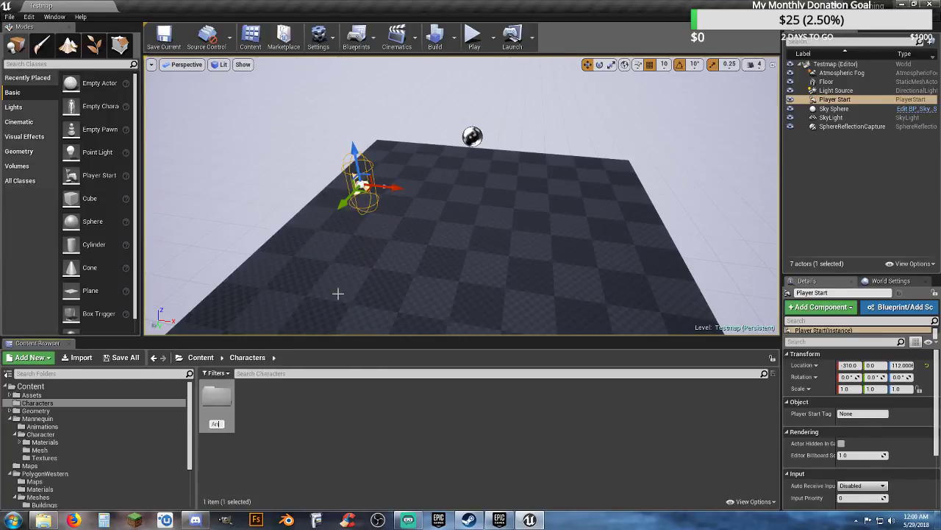
{"action": "type", "text": "Animations"}
{"action": "key", "text": "Return"}
{"action": "key", "text": "Return"}
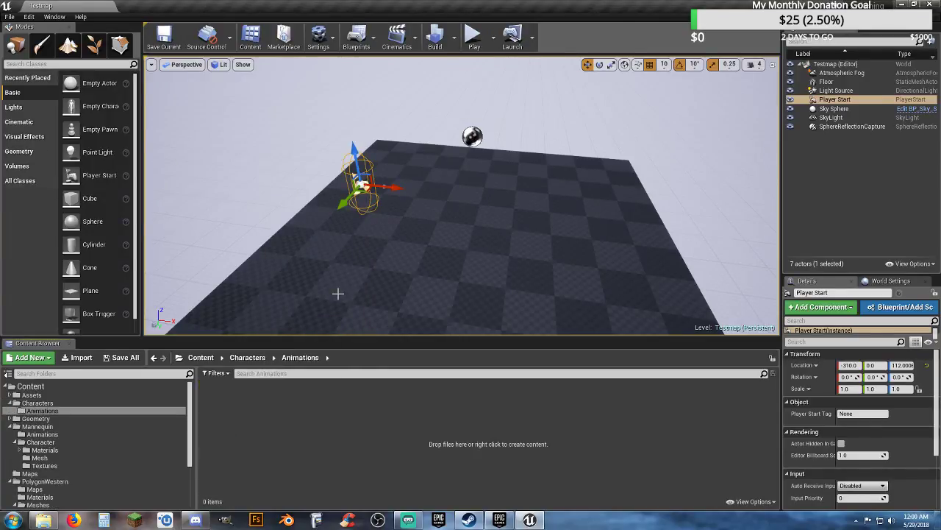
Step: Create a folder named Unarmed inside Characters/Animations and open it
{"action": "right_click", "coordinate": [317, 433]}
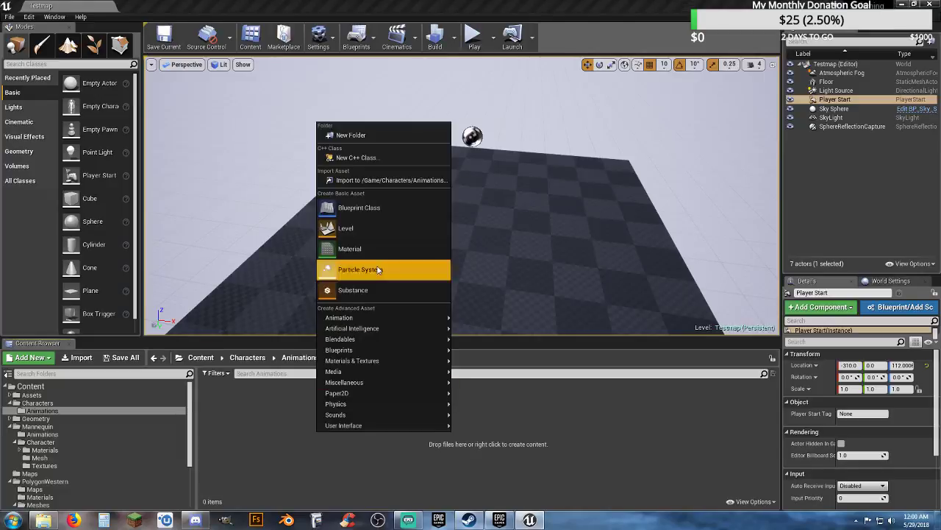
{"action": "left_click", "coordinate": [399, 136]}
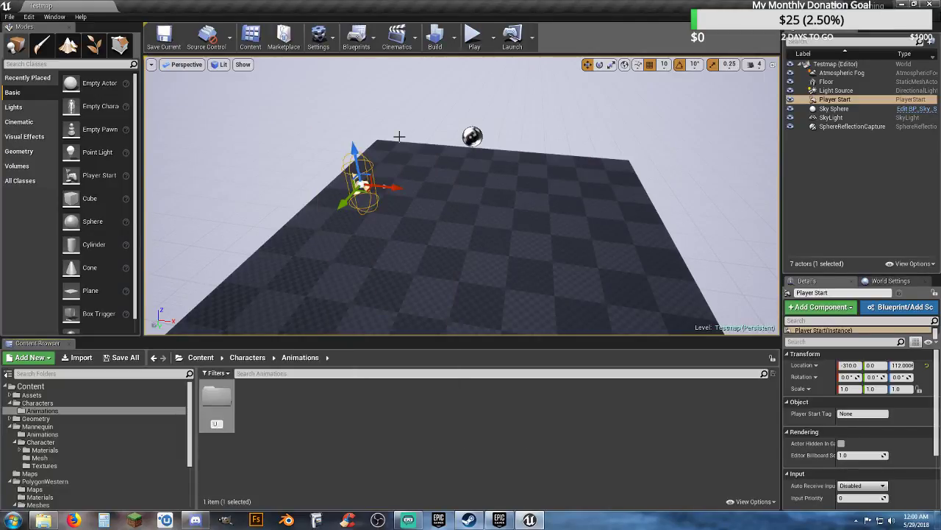
{"action": "key", "text": "Return"}
{"action": "key", "text": "Return"}
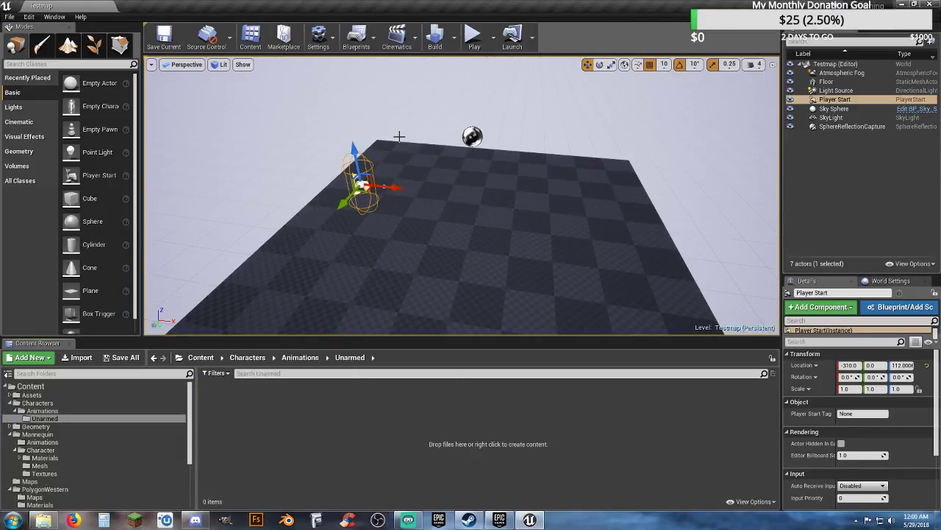
Step: Start duplicating and retargeting the ThirdPerson_AnimBP animation blueprint from the Mannequin/Animations folder
{"action": "left_click", "coordinate": [59, 443]}
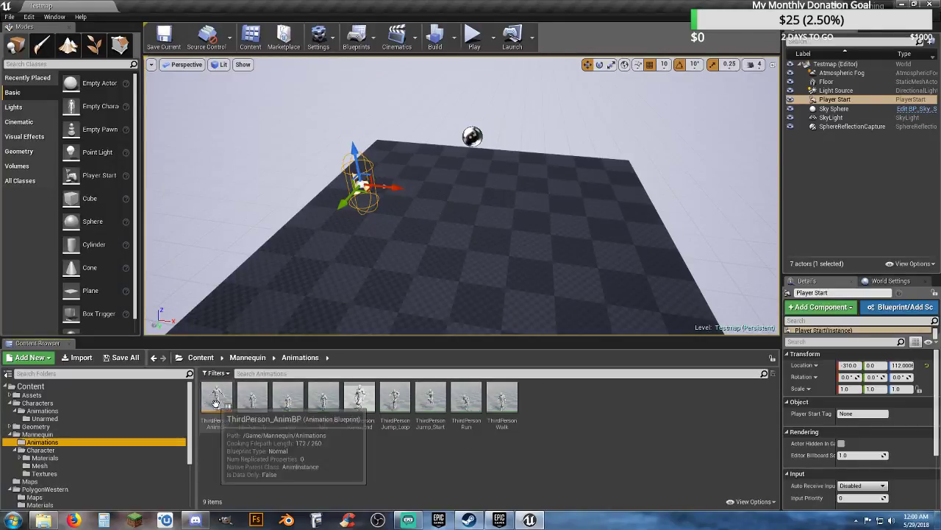
{"action": "left_click", "coordinate": [216, 425]}
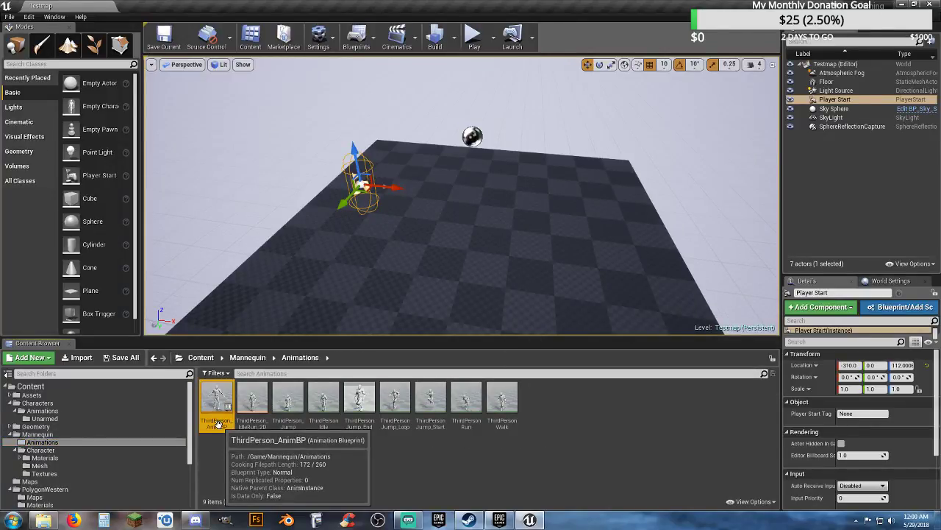
{"action": "right_click", "coordinate": [218, 425]}
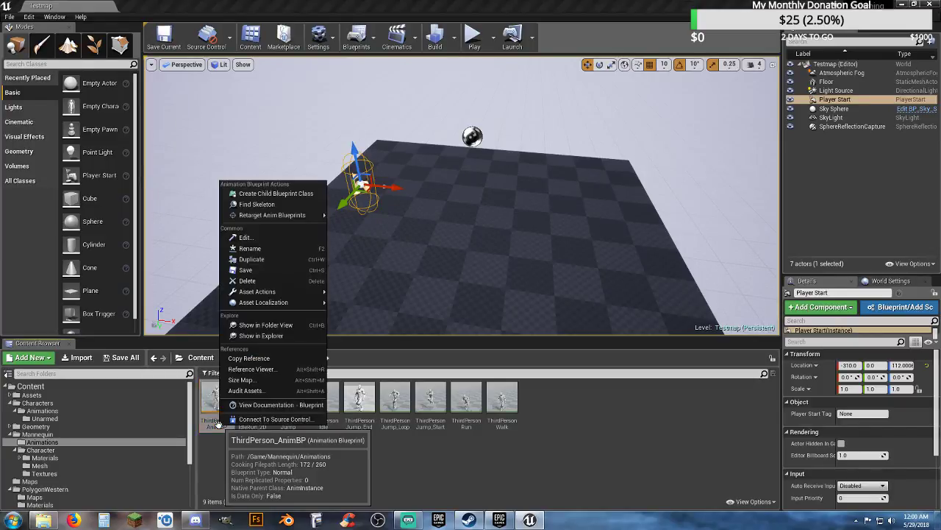
{"action": "mouse_move", "coordinate": [277, 221]}
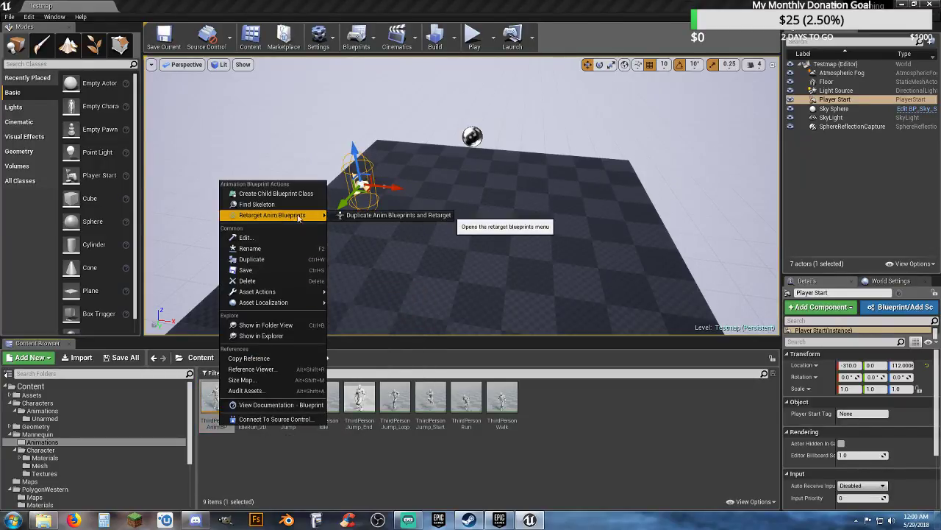
{"action": "left_click", "coordinate": [399, 214]}
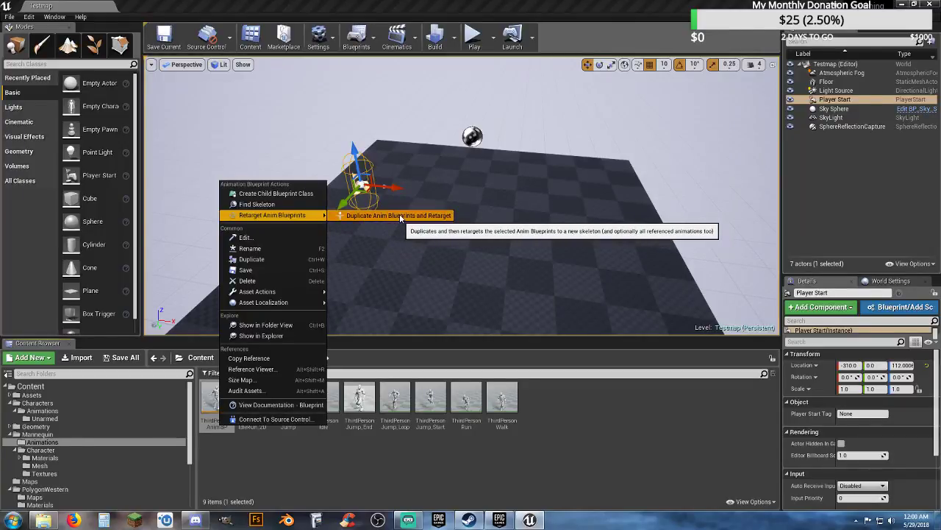
Step: Choose SK_Character_PolyWest_Skeleton as the retarget skeleton and have ThirdPerson_ replaced with Polygon in the new asset names
{"action": "left_click", "coordinate": [292, 189]}
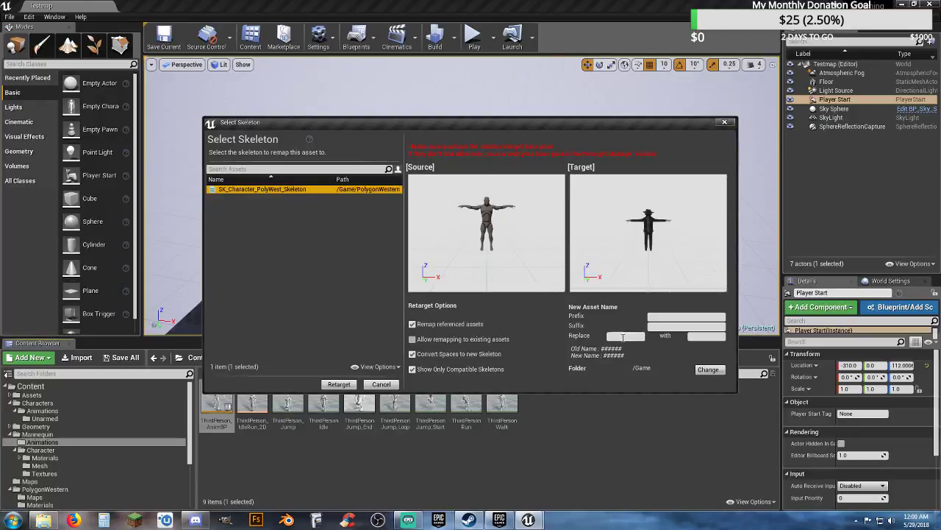
{"action": "left_click", "coordinate": [622, 335]}
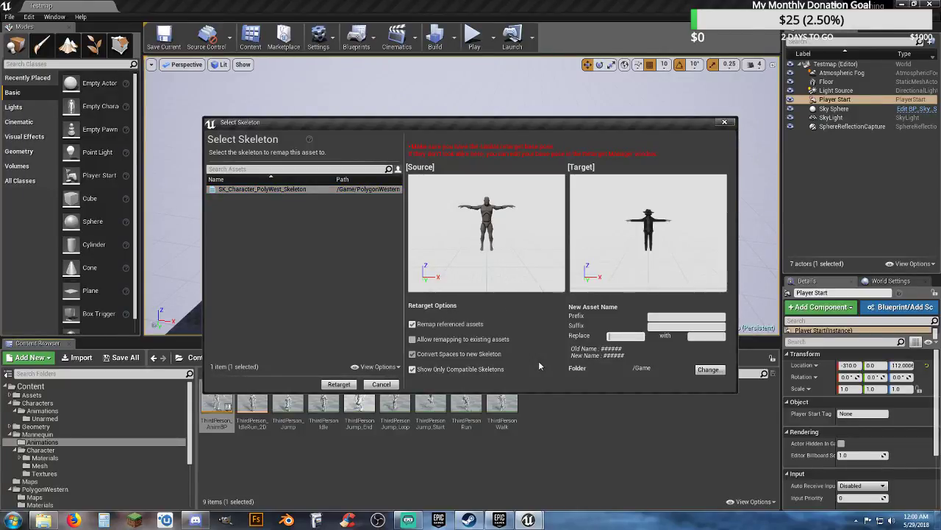
{"action": "type", "text": "ThirdPerson_"}
{"action": "key", "text": "Tab"}
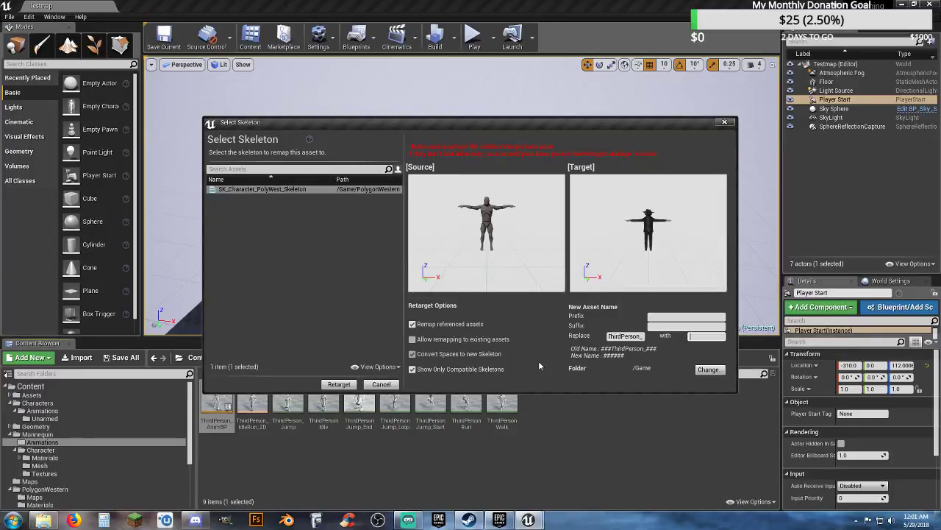
{"action": "type", "text": "Polygon"}
Step: Set the output folder to Characters/Animations/Unarmed and retarget the animation blueprint with its referenced animations
{"action": "left_click", "coordinate": [708, 370]}
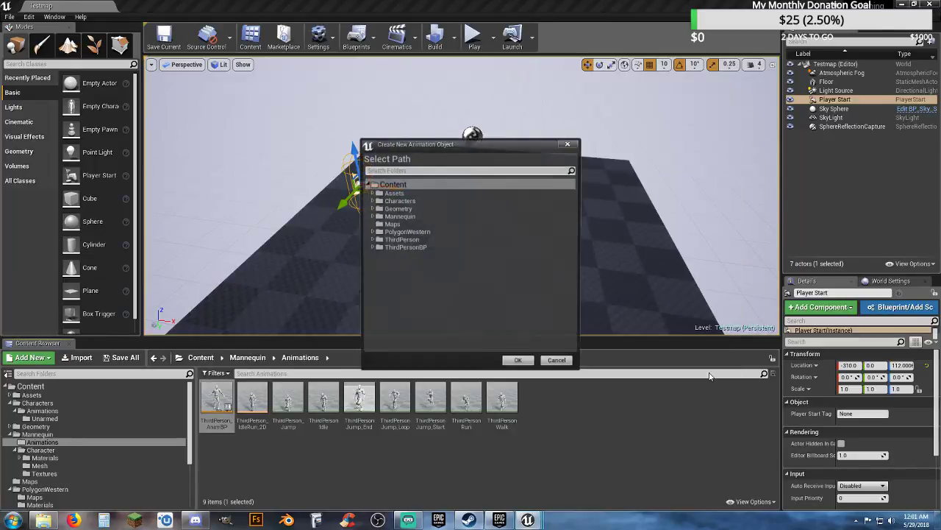
{"action": "left_click", "coordinate": [371, 200]}
{"action": "left_click", "coordinate": [377, 208]}
{"action": "left_click", "coordinate": [400, 216]}
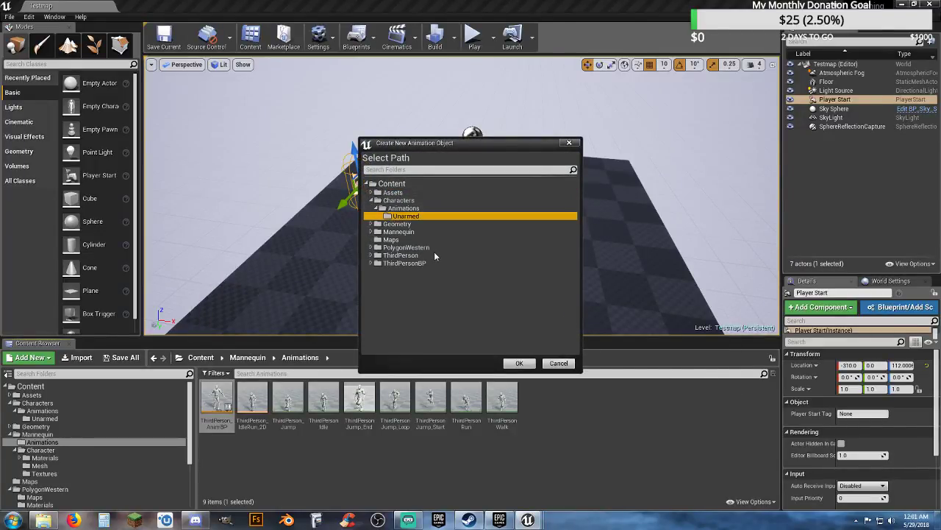
{"action": "left_click", "coordinate": [519, 363]}
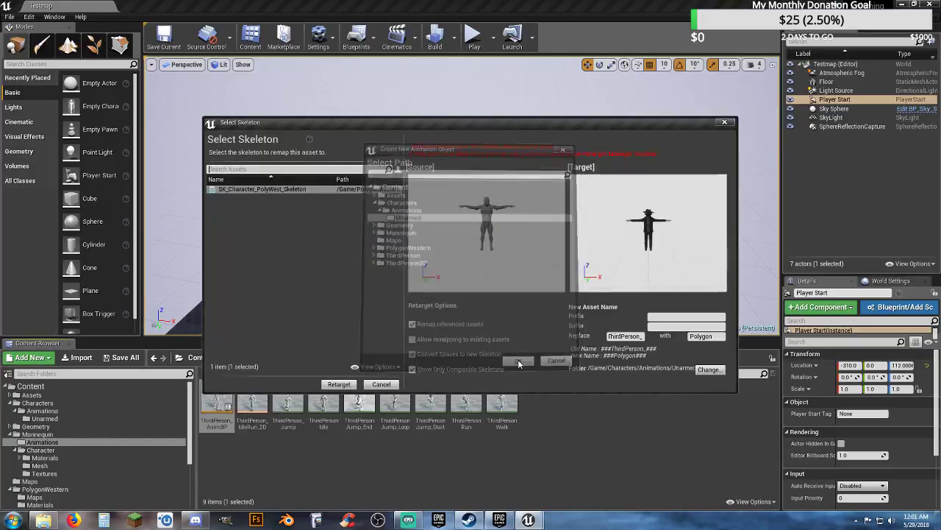
{"action": "left_click", "coordinate": [346, 386]}
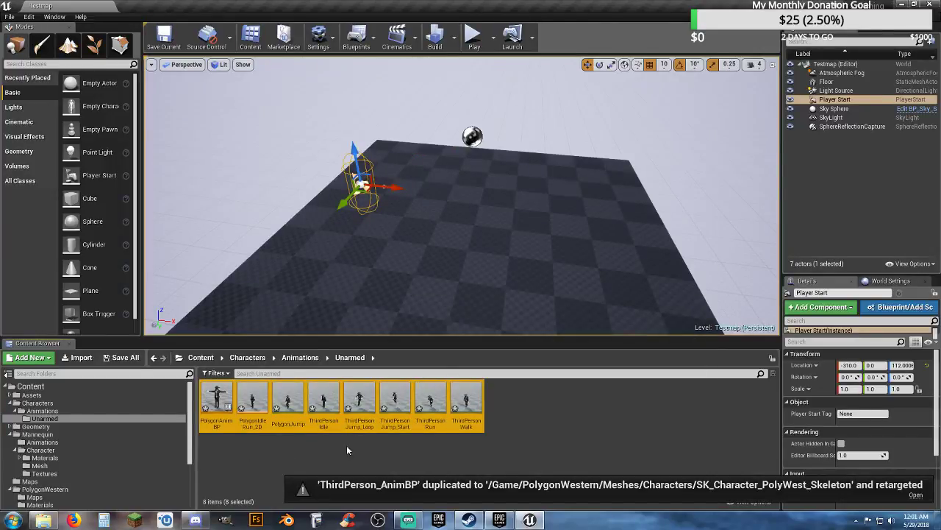
Step: Save all unsaved content, including the retargeted Unarmed assets and both modified skeletons
{"action": "left_click", "coordinate": [258, 452]}
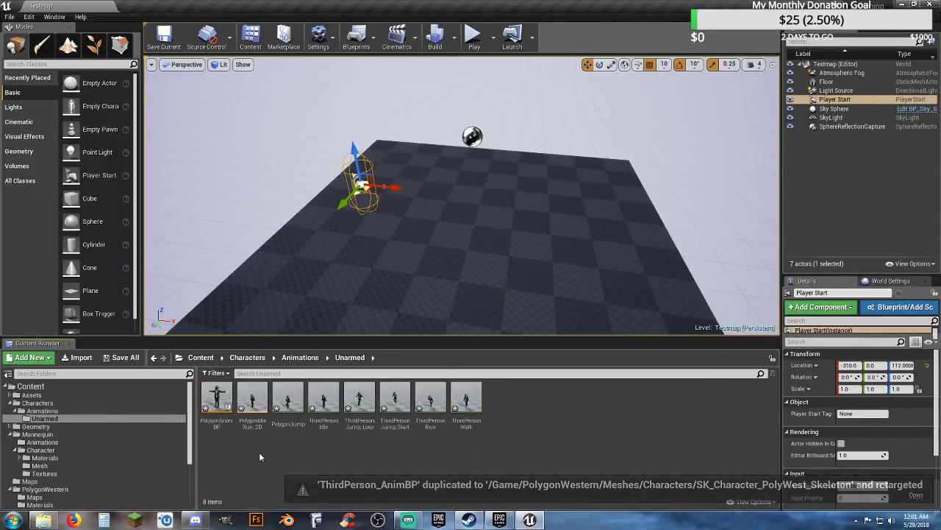
{"action": "left_click", "coordinate": [125, 357]}
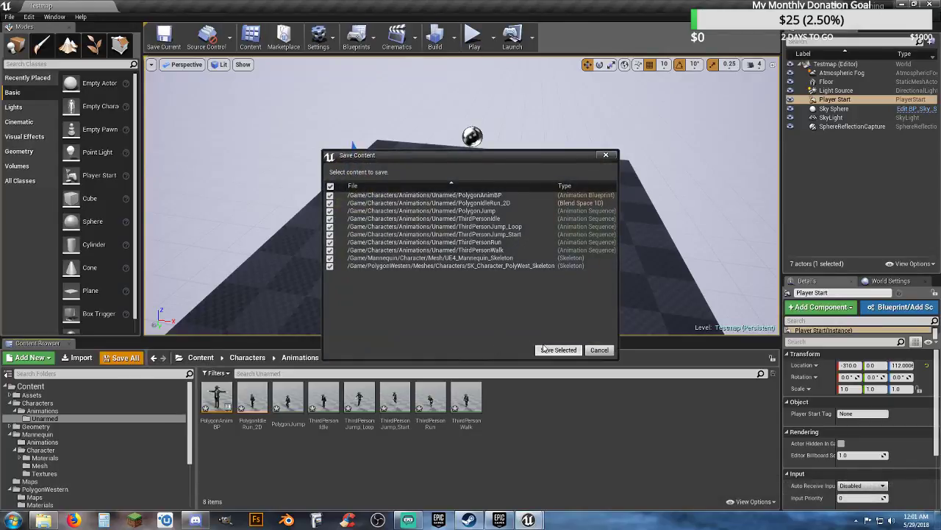
{"action": "left_click", "coordinate": [559, 349]}
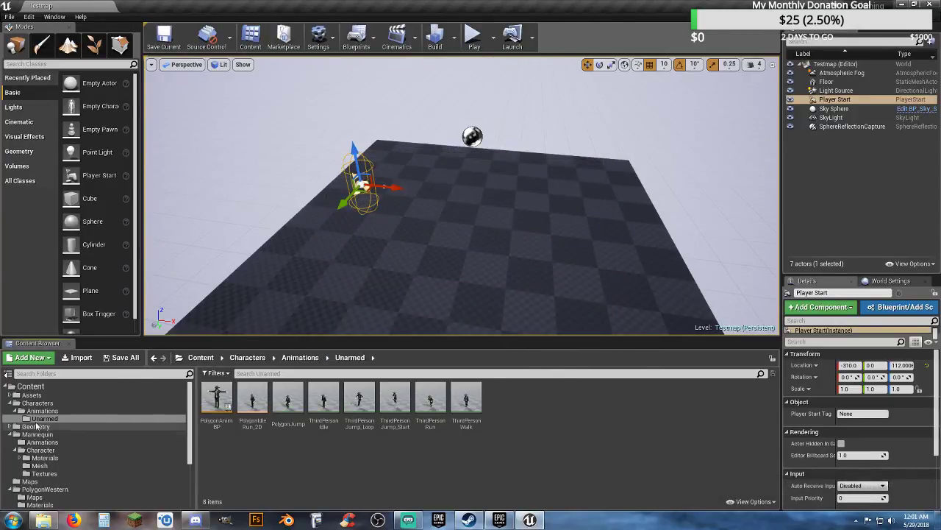
Step: Open the Blueprints folder inside ThirdPersonBP to locate the ThirdPersonCharacter blueprint
{"action": "scroll", "coordinate": [30, 445], "scroll_direction": "down", "scroll_amount": 2}
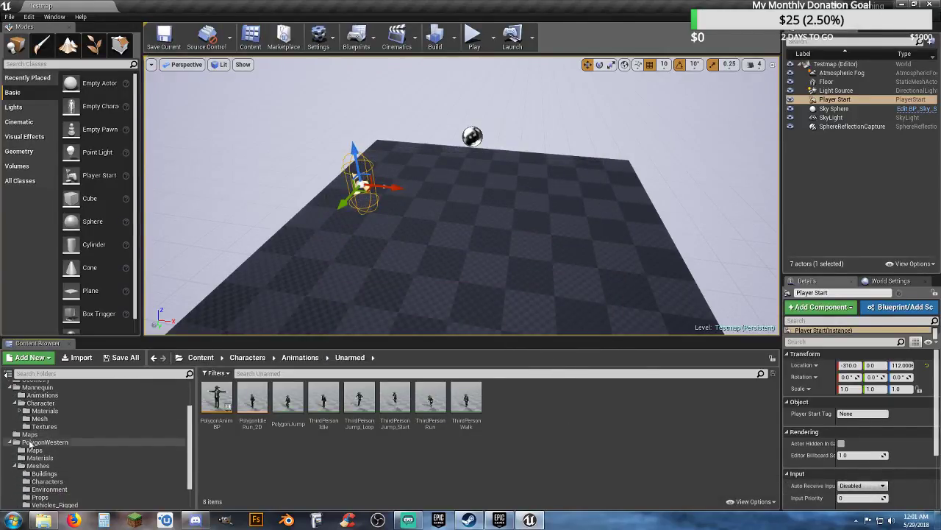
{"action": "scroll", "coordinate": [51, 470], "scroll_direction": "down", "scroll_amount": 2}
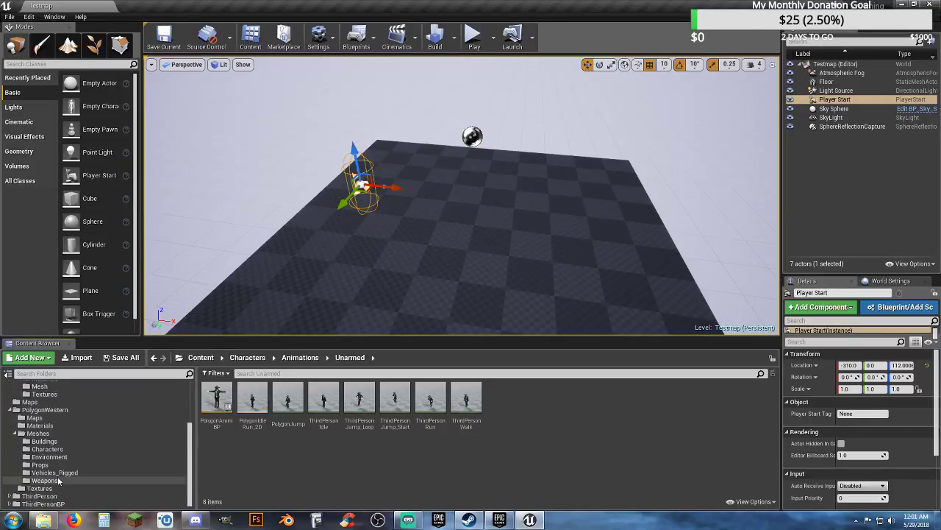
{"action": "double_click", "coordinate": [43, 503]}
{"action": "double_click", "coordinate": [217, 401]}
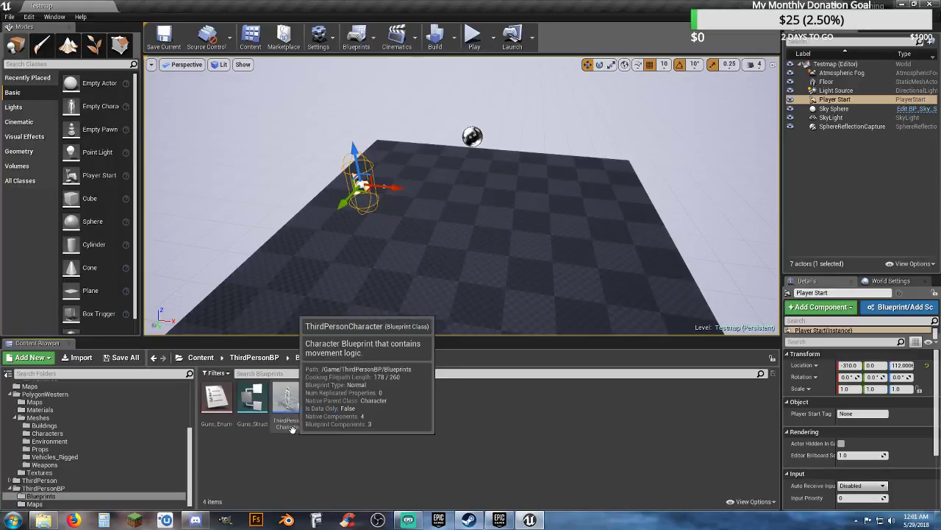
Step: Create a folder named Blueprints inside the Characters folder
{"action": "scroll", "coordinate": [192, 447], "scroll_direction": "up", "scroll_amount": 5}
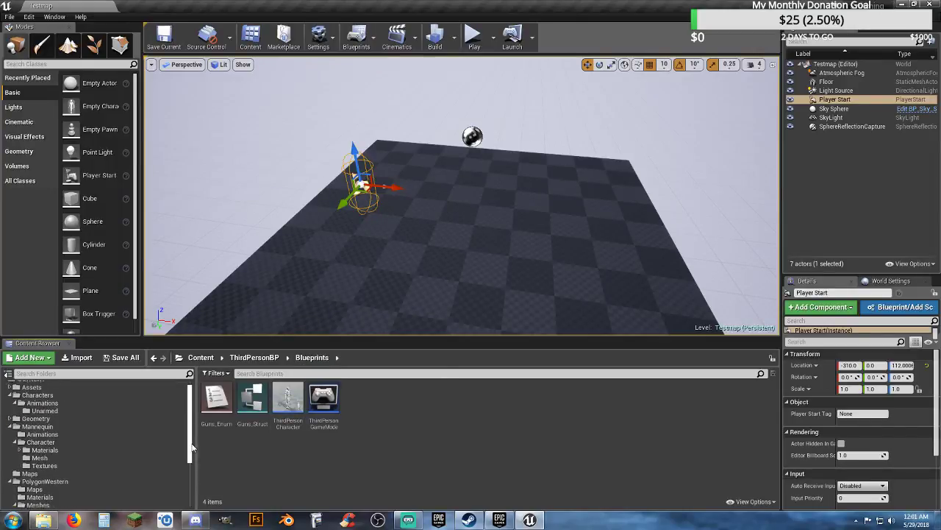
{"action": "scroll", "coordinate": [192, 447], "scroll_direction": "up", "scroll_amount": 1}
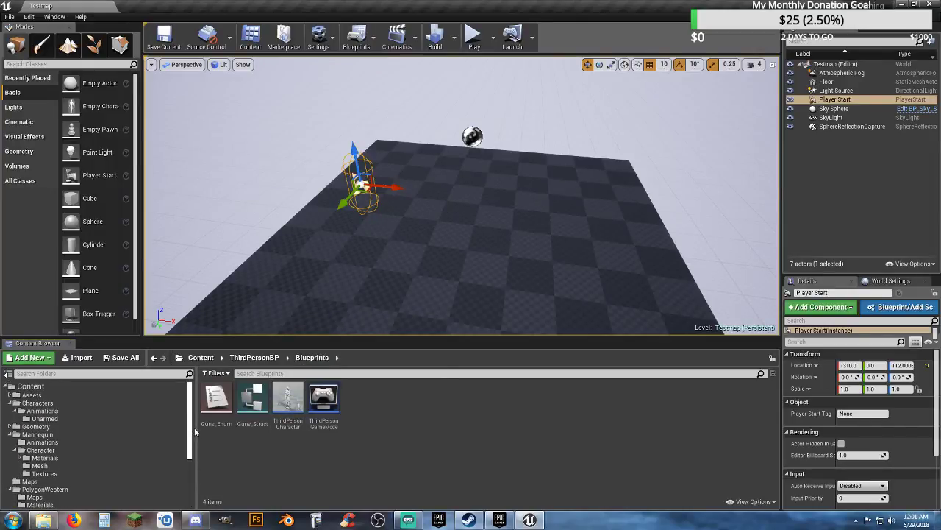
{"action": "right_click", "coordinate": [34, 407]}
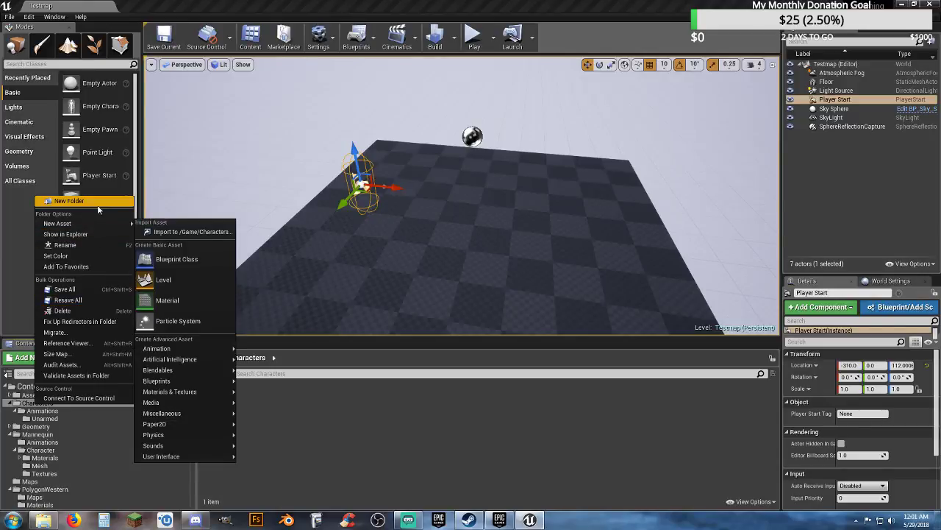
{"action": "left_click", "coordinate": [98, 205]}
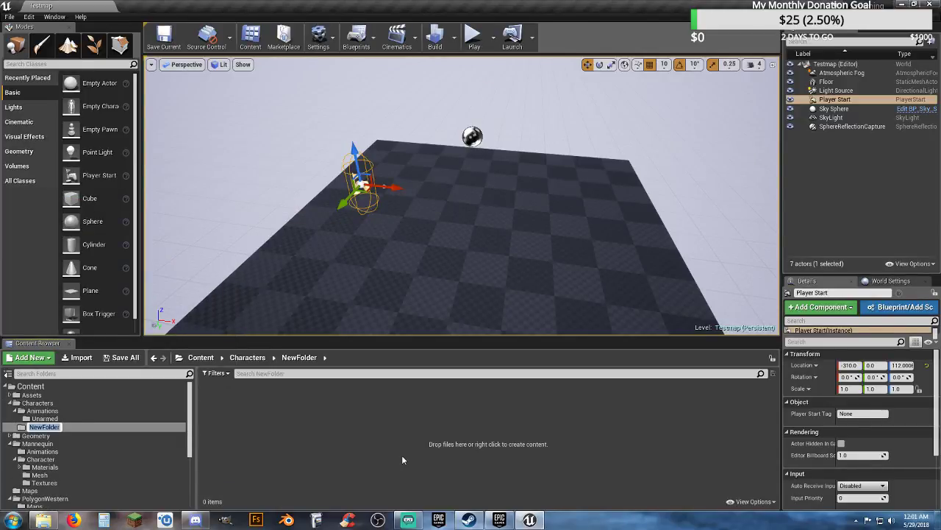
{"action": "type", "text": "Blueprints"}
{"action": "key", "text": "Return"}
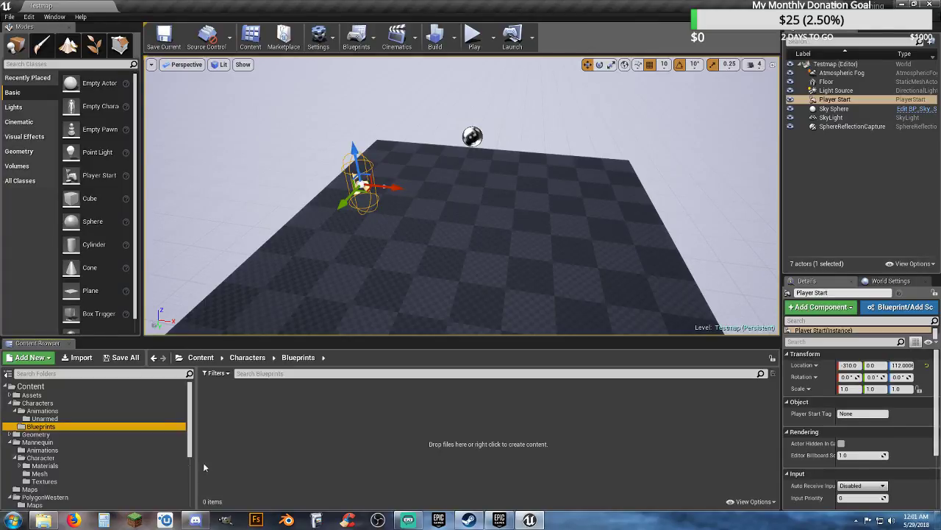
Step: Copy the ThirdPersonCharacter blueprint from ThirdPersonBP/Blueprints into Characters/Blueprints and open that destination folder
{"action": "scroll", "coordinate": [113, 454], "scroll_direction": "down", "scroll_amount": 5}
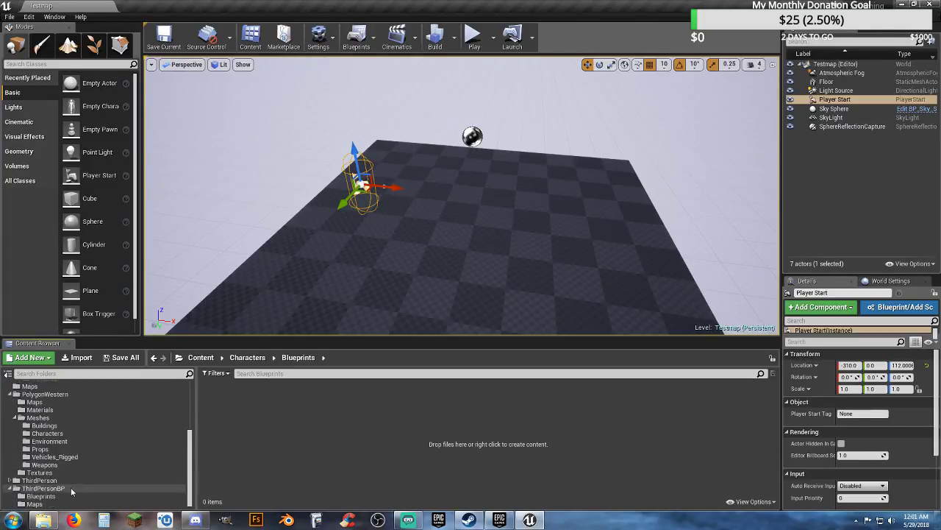
{"action": "left_click", "coordinate": [41, 496]}
{"action": "scroll", "coordinate": [97, 473], "scroll_direction": "up", "scroll_amount": 5}
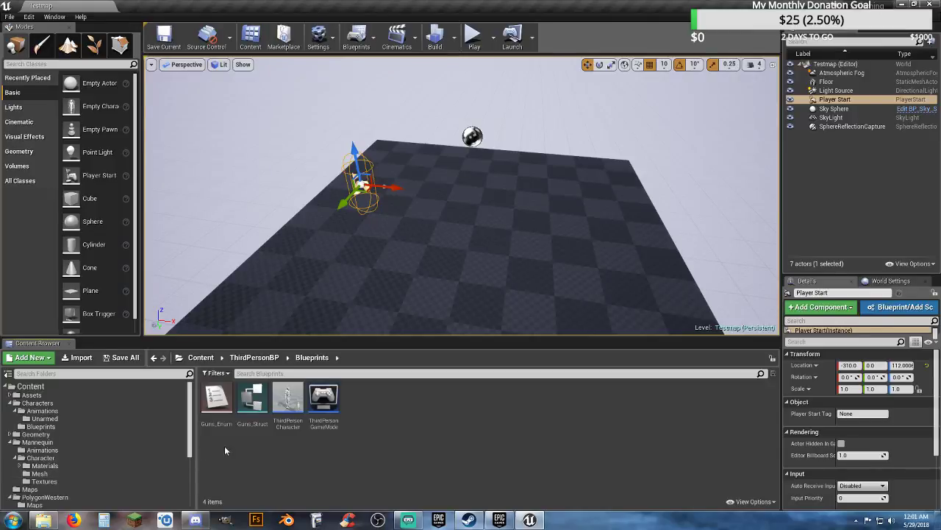
{"action": "left_click_drag", "start_coordinate": [288, 401], "coordinate": [54, 429]}
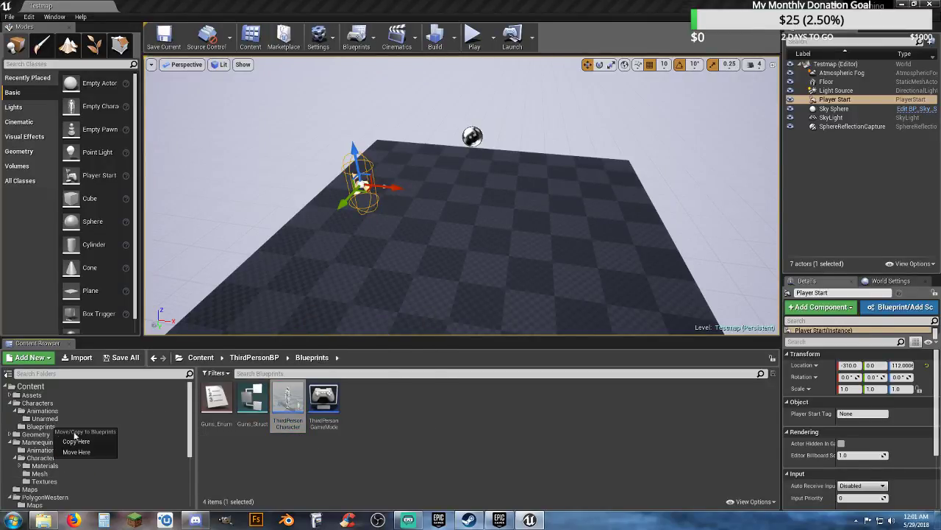
{"action": "left_click", "coordinate": [74, 440]}
{"action": "left_click", "coordinate": [53, 426]}
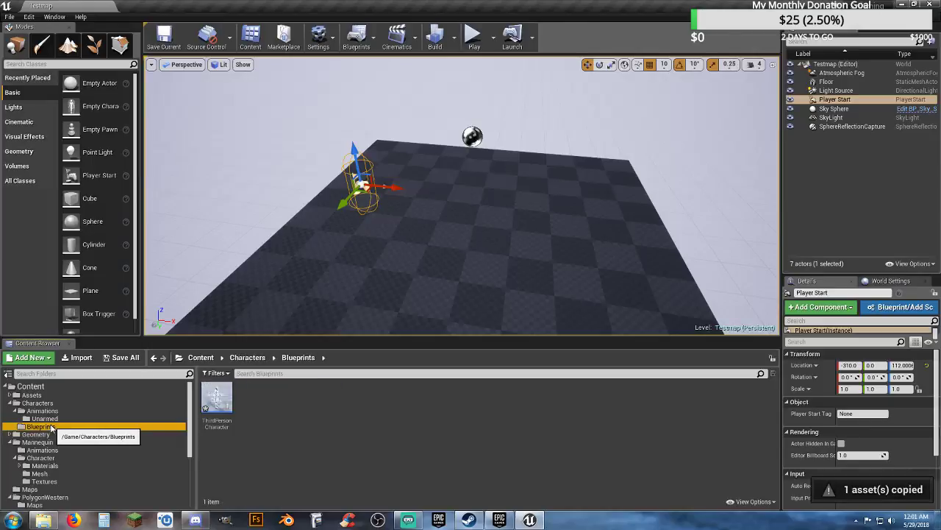
Step: Rename the copied ThirdPersonCharacter blueprint as Player_Base and open it for editing
{"action": "left_click", "coordinate": [229, 420]}
{"action": "key", "text": "F2"}
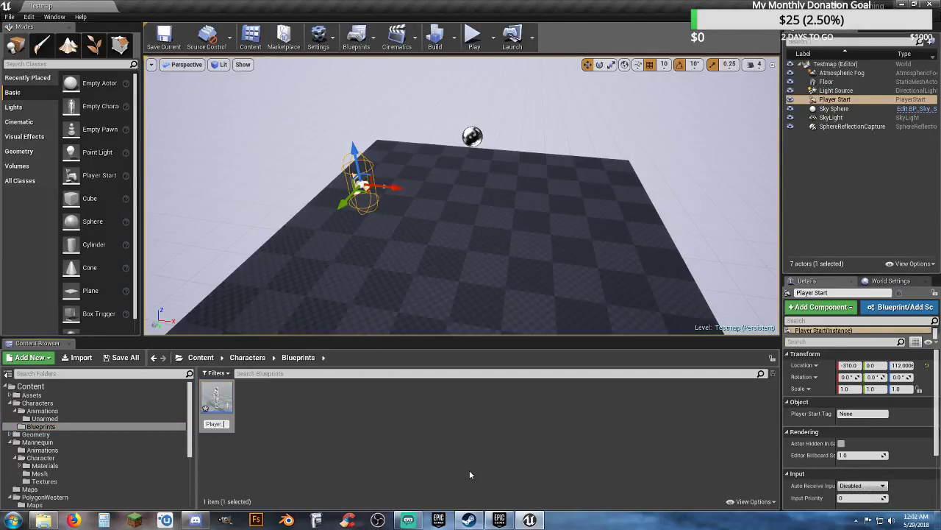
{"action": "type", "text": "Player_Base"}
{"action": "key", "text": "Return"}
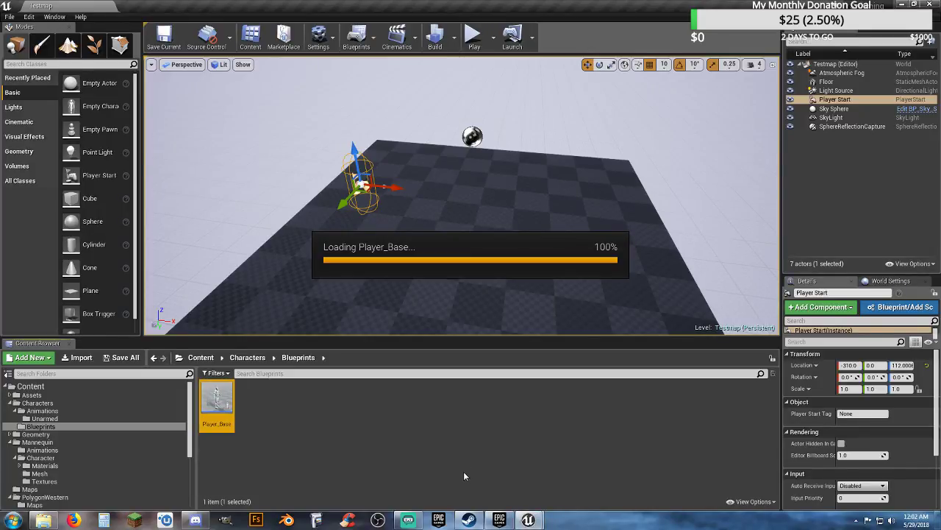
Step: Examine the Player_Base event graph, including the Begin Play, Jump and Set Primary Weapon node groups
{"action": "scroll", "coordinate": [260, 286], "scroll_direction": "down", "scroll_amount": 1}
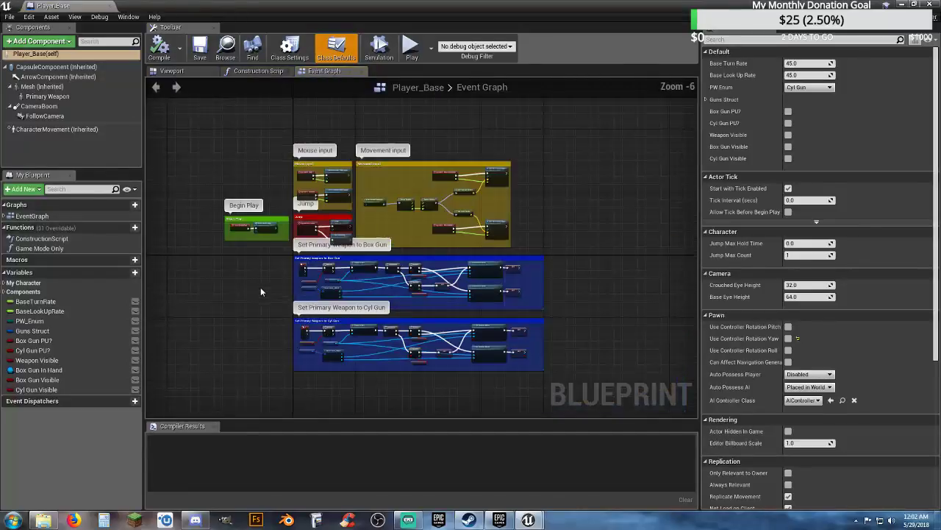
{"action": "scroll", "coordinate": [213, 256], "scroll_direction": "up", "scroll_amount": 4}
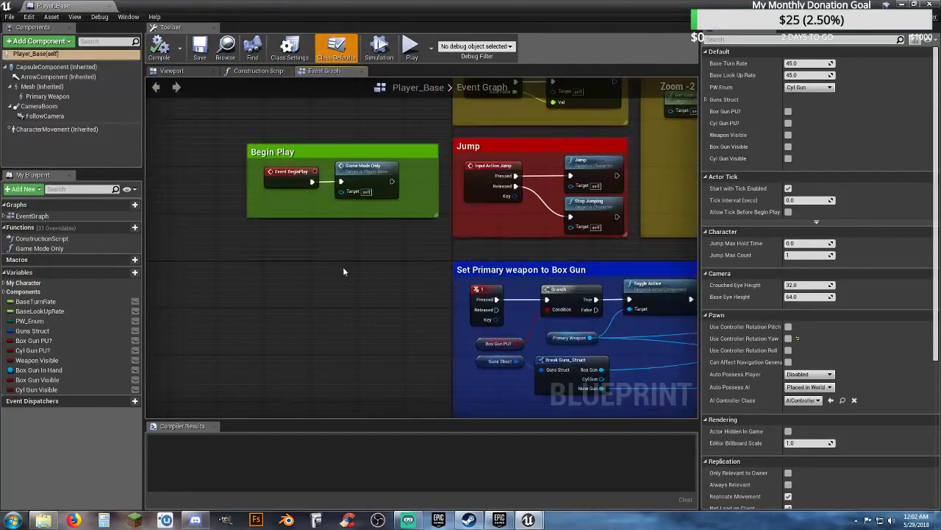
{"action": "right_click_drag", "start_coordinate": [344, 269], "coordinate": [197, 92]}
{"action": "right_click_drag", "start_coordinate": [261, 285], "coordinate": [215, 170]}
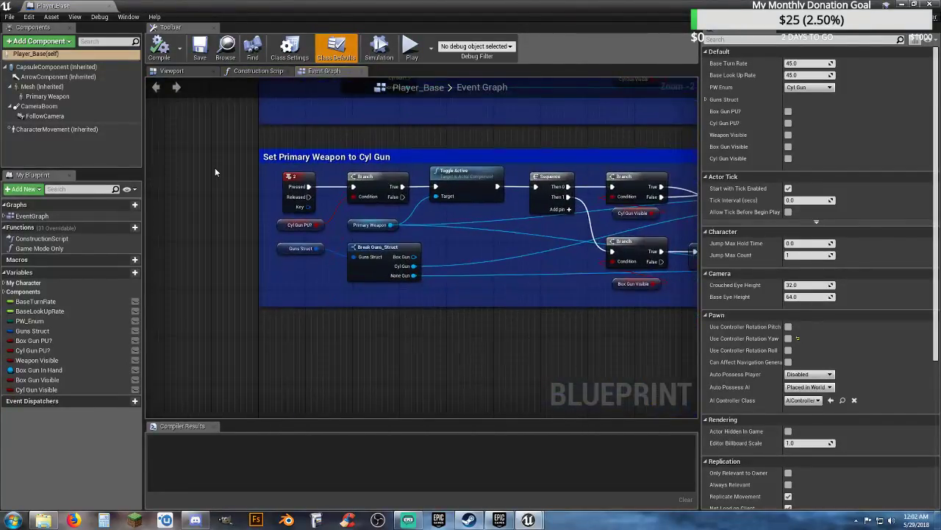
{"action": "scroll", "coordinate": [446, 307], "scroll_direction": "down", "scroll_amount": 1}
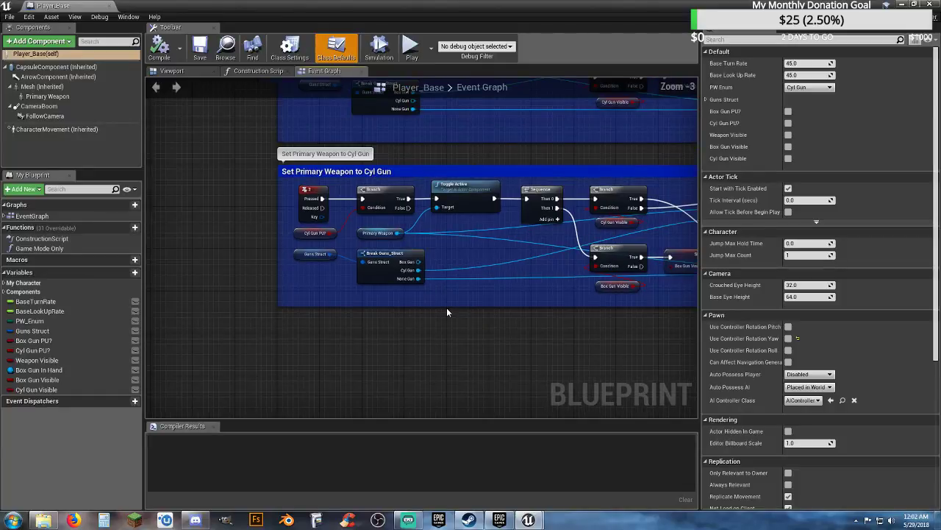
{"action": "right_click_drag", "start_coordinate": [509, 331], "coordinate": [395, 289]}
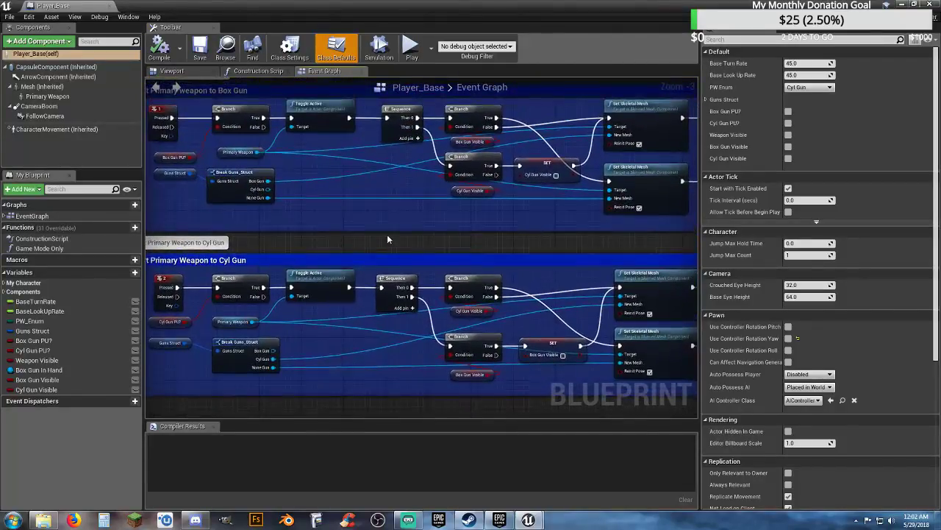
{"action": "right_click_drag", "start_coordinate": [388, 239], "coordinate": [397, 292]}
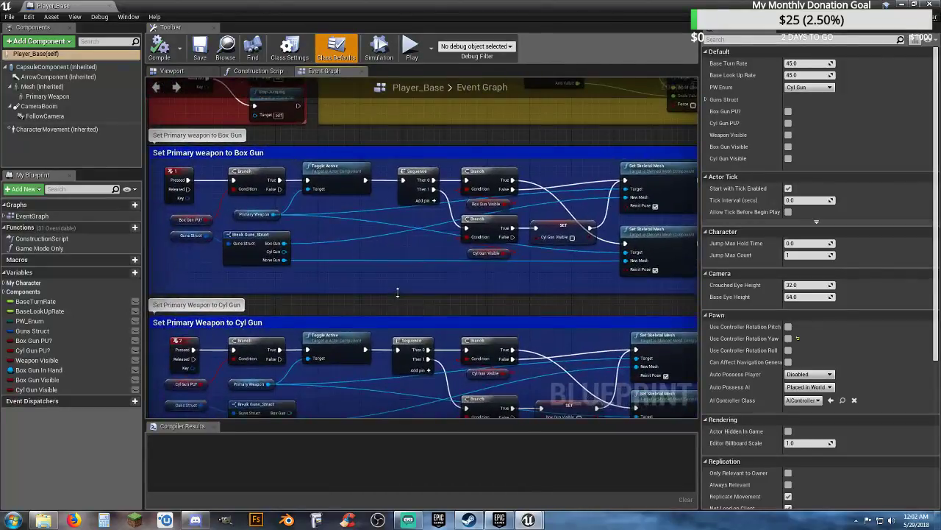
Step: Set the skeletal mesh of Player_Base's inherited Mesh component to SK_Character_Cowboy_01 in the blueprint viewport
{"action": "left_click", "coordinate": [171, 70]}
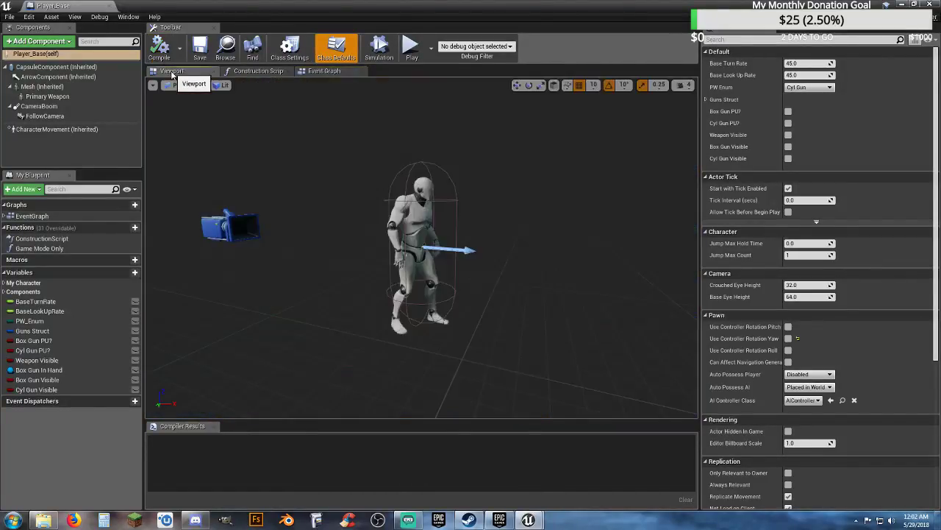
{"action": "left_click", "coordinate": [44, 87]}
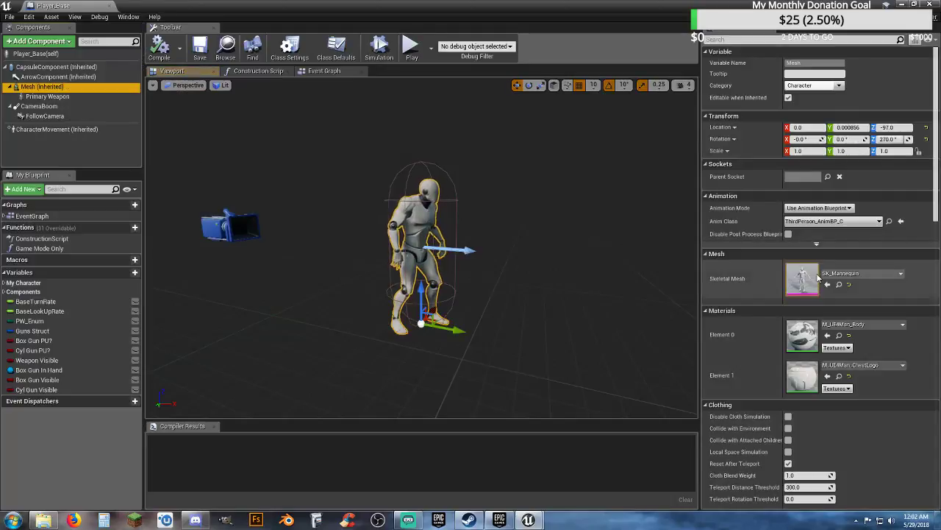
{"action": "left_click", "coordinate": [868, 273]}
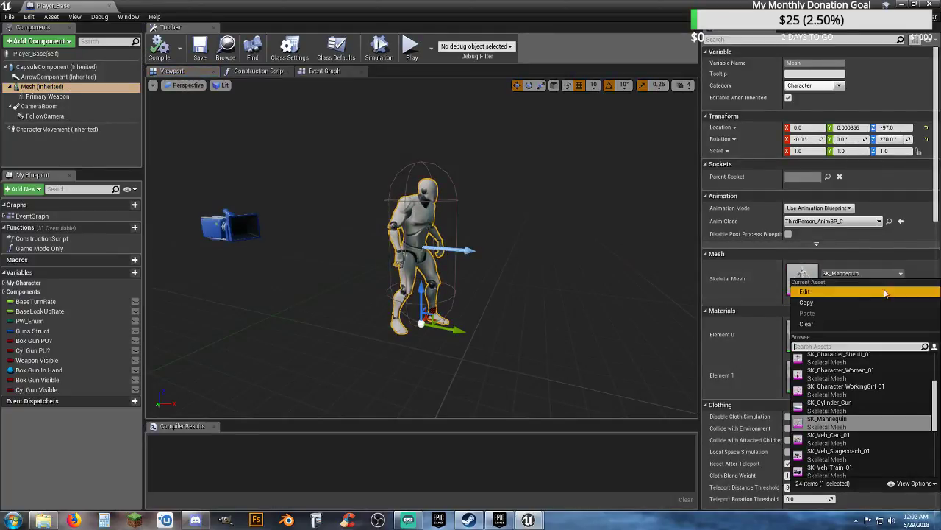
{"action": "scroll", "coordinate": [891, 407], "scroll_direction": "up", "scroll_amount": 3}
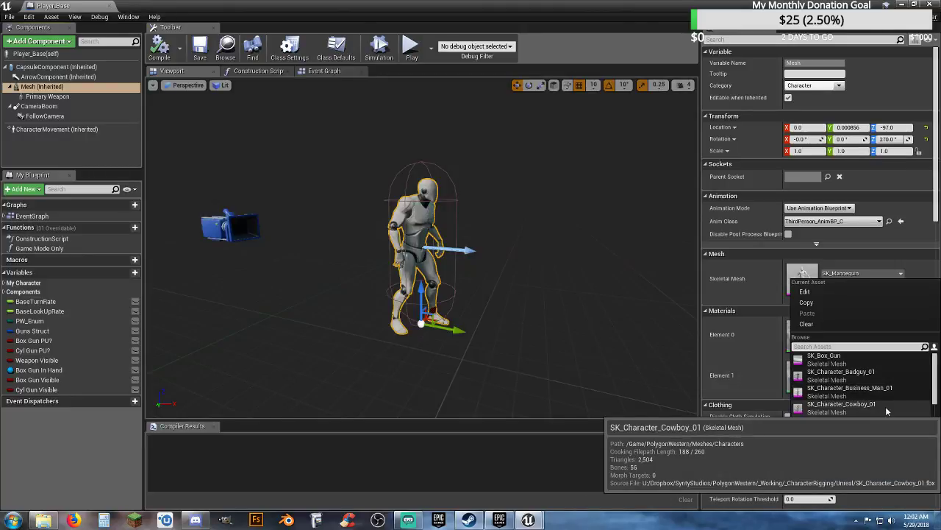
{"action": "left_click", "coordinate": [885, 406]}
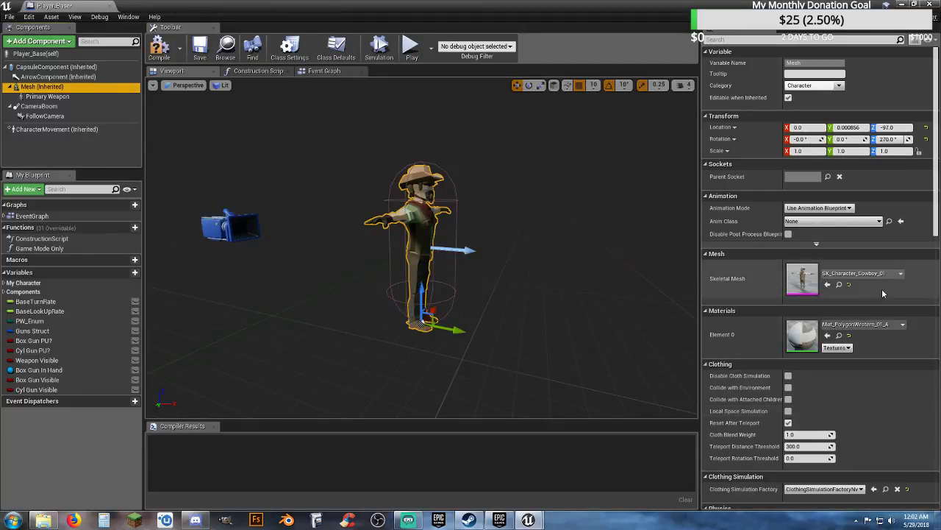
Step: Set the Mesh component's animation class to PolygonAnimBP, check the character's pose, and compile and save Player_Base
{"action": "left_click", "coordinate": [872, 221]}
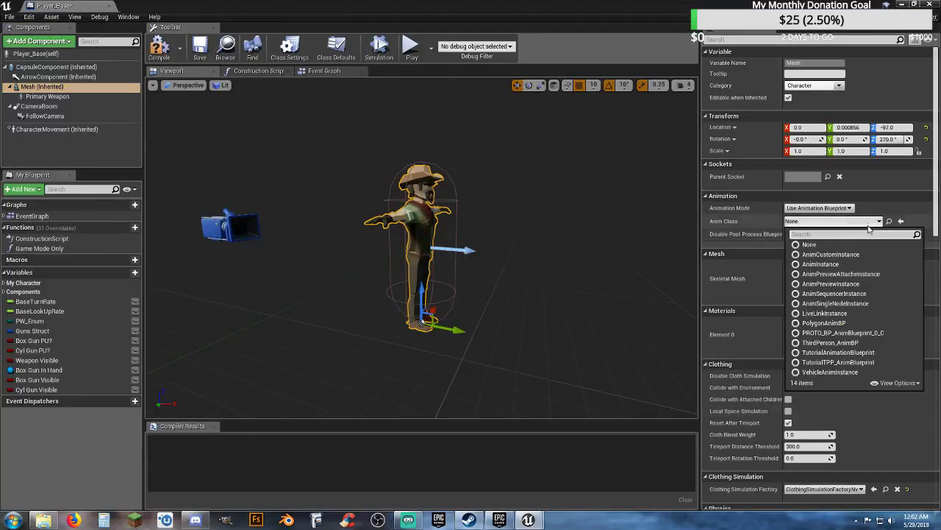
{"action": "left_click", "coordinate": [835, 326]}
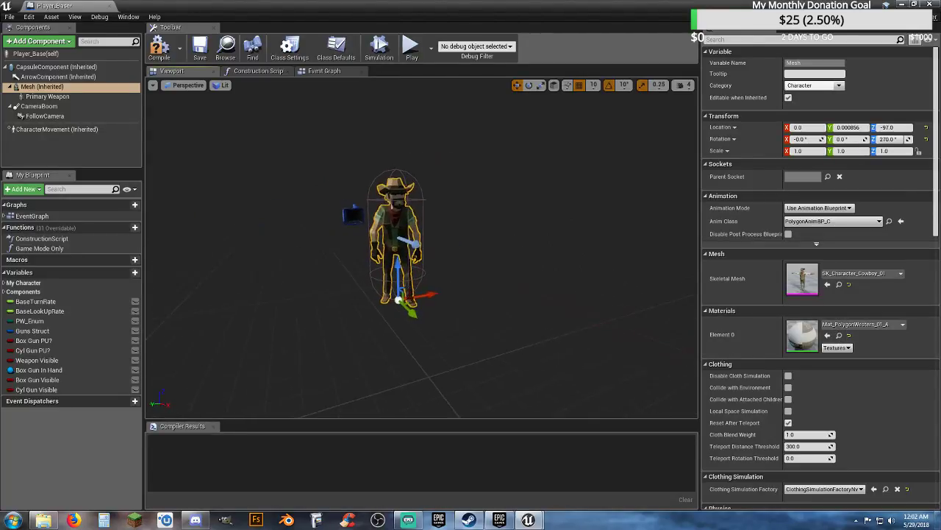
{"action": "scroll", "coordinate": [422, 250], "scroll_direction": "up", "scroll_amount": 6}
{"action": "scroll", "coordinate": [505, 280], "scroll_direction": "down", "scroll_amount": 5}
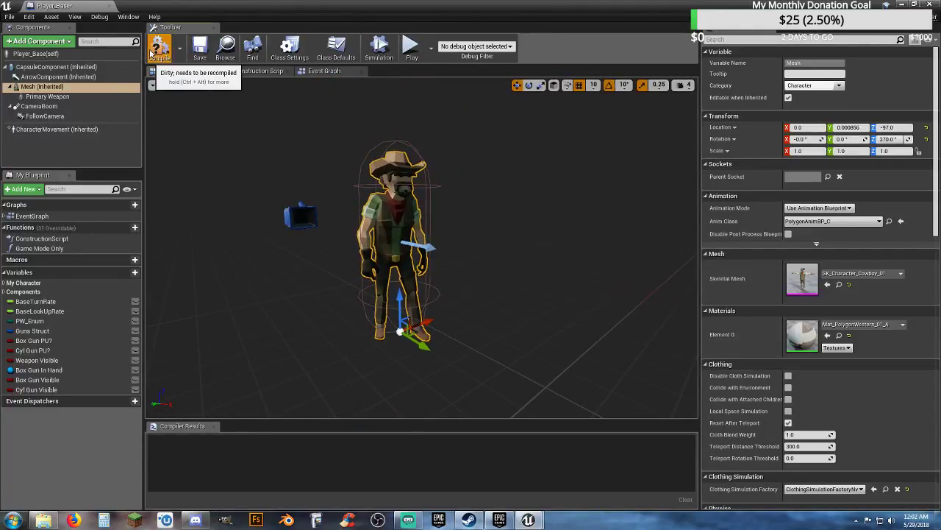
{"action": "left_click", "coordinate": [201, 52]}
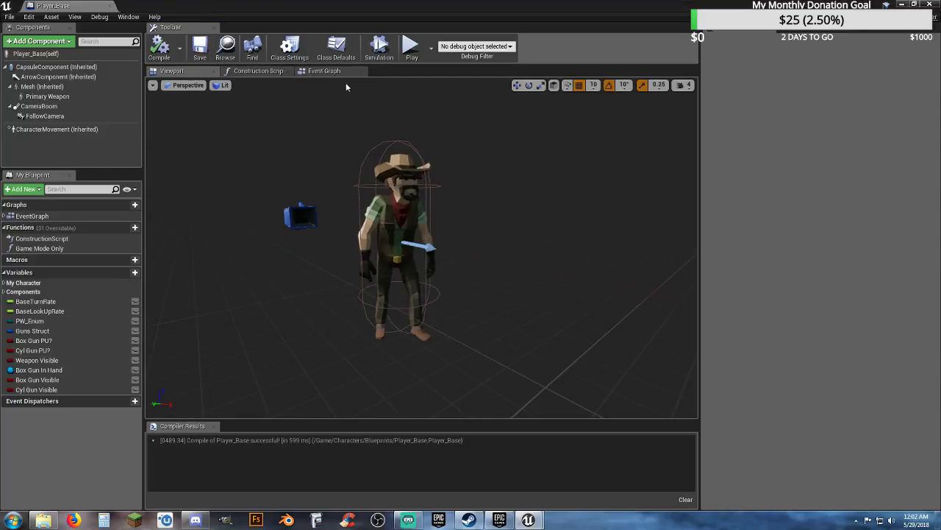
Step: Review the Box Gun and Cyl Gun primary weapon node groups in the Player_Base event graph, and close the blueprint
{"action": "left_click", "coordinate": [325, 72]}
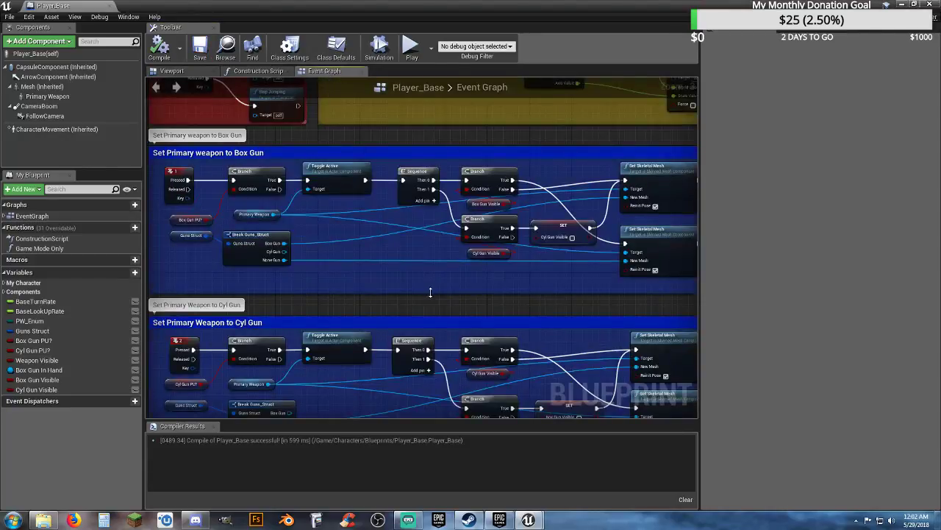
{"action": "right_click_drag", "start_coordinate": [408, 297], "coordinate": [234, 298]}
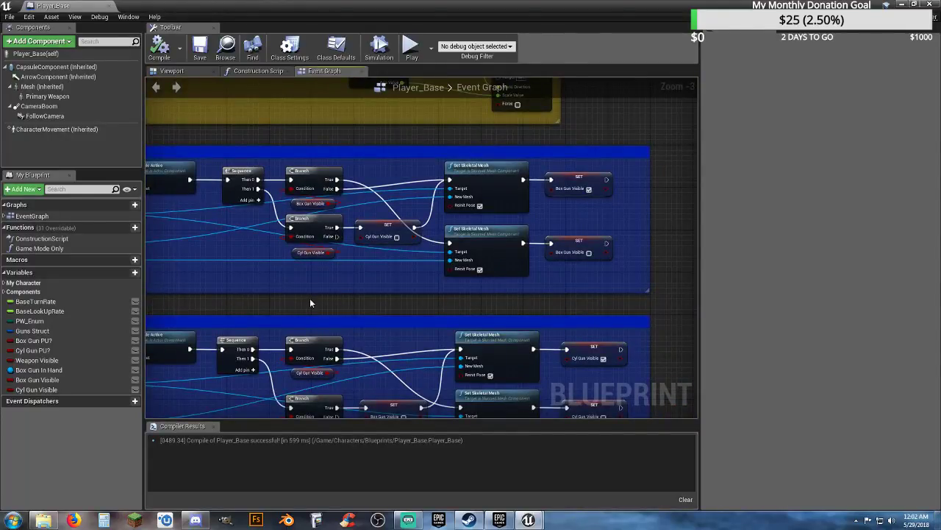
{"action": "right_click_drag", "start_coordinate": [310, 298], "coordinate": [456, 287]}
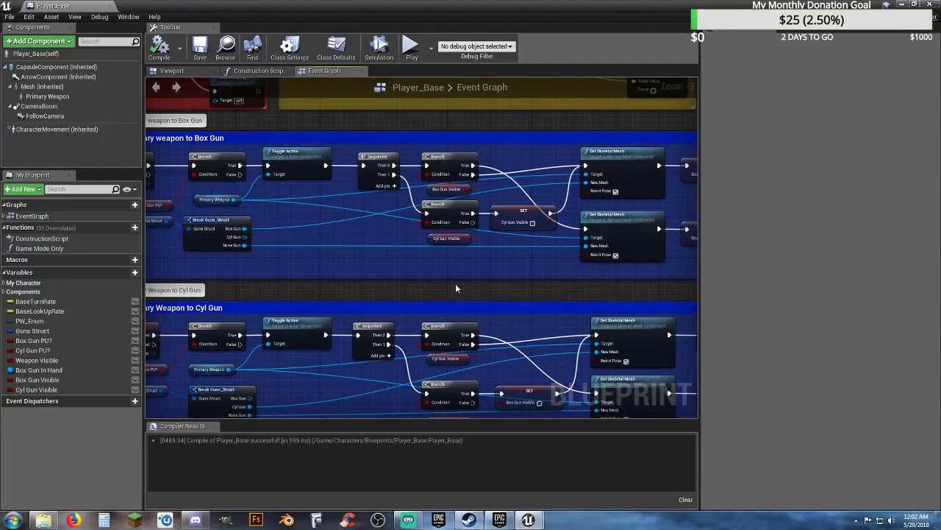
{"action": "left_click", "coordinate": [110, 6]}
{"action": "left_click", "coordinate": [366, 431]}
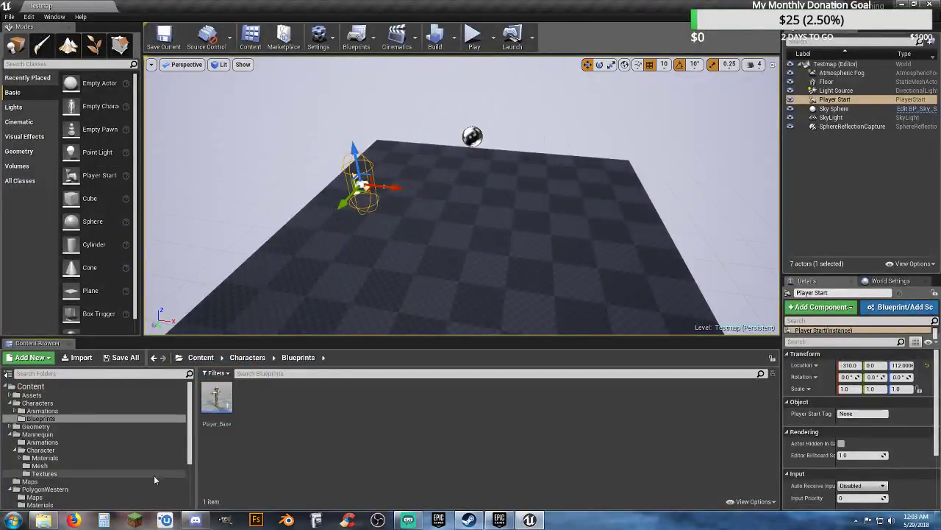
Step: Create a folder named Guns inside the Assets folder and open it
{"action": "left_click", "coordinate": [16, 395]}
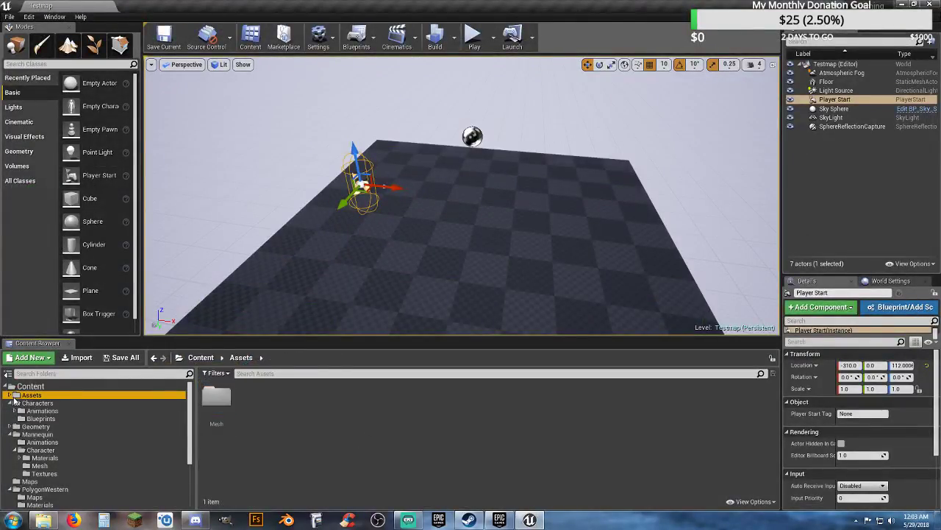
{"action": "left_click", "coordinate": [9, 394]}
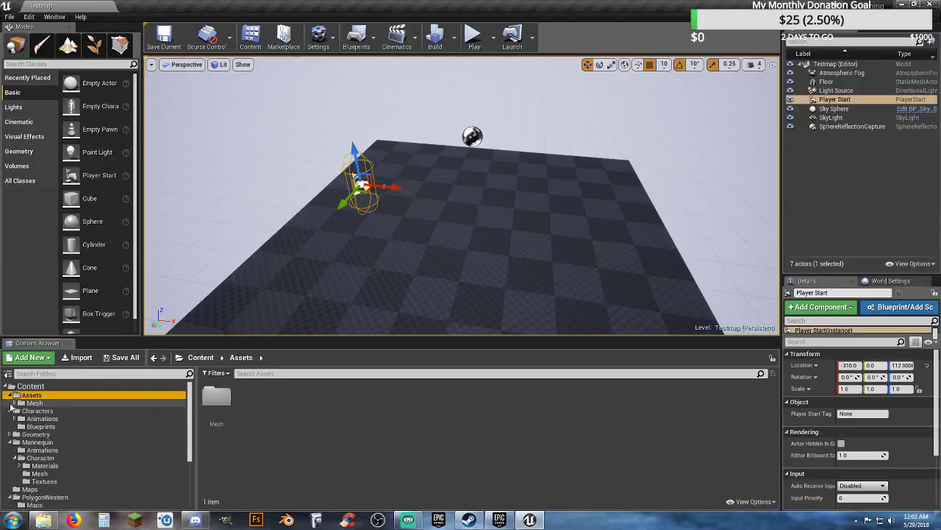
{"action": "left_click", "coordinate": [15, 403]}
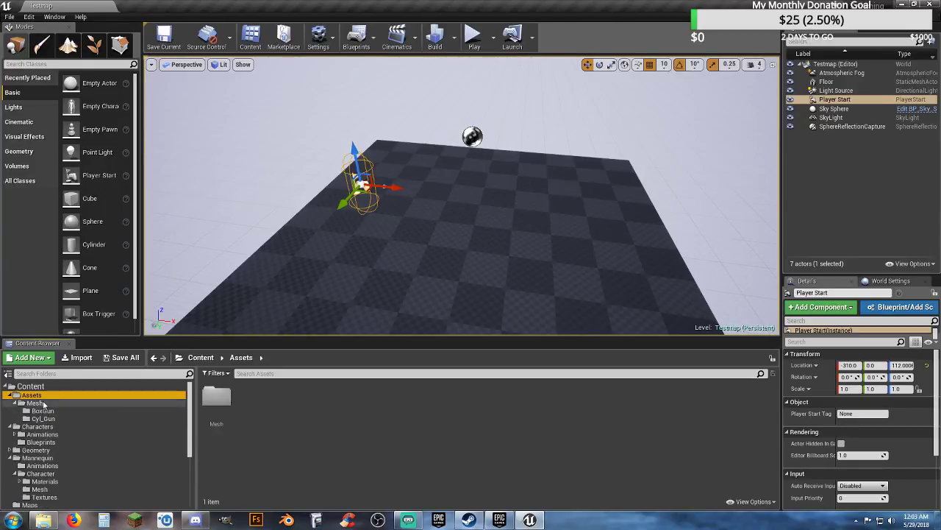
{"action": "right_click", "coordinate": [263, 394]}
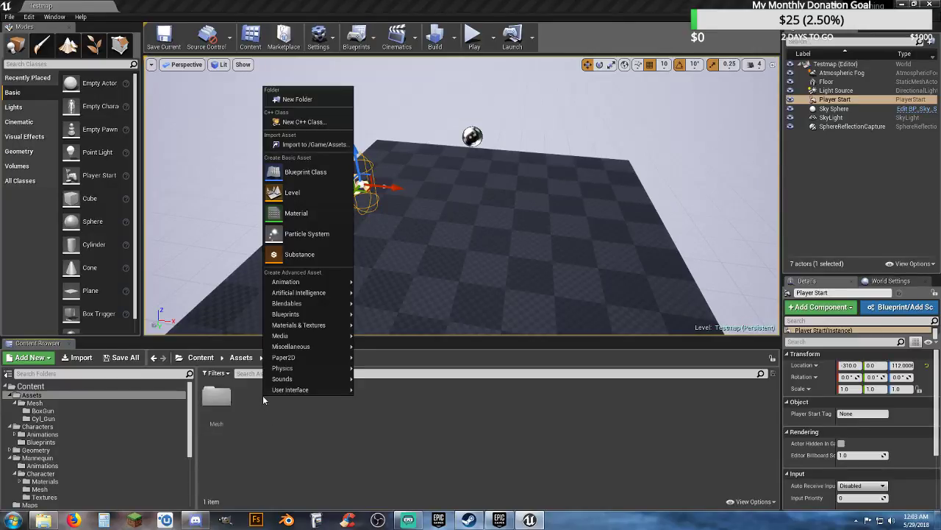
{"action": "left_click", "coordinate": [294, 99]}
{"action": "type", "text": "Guns"}
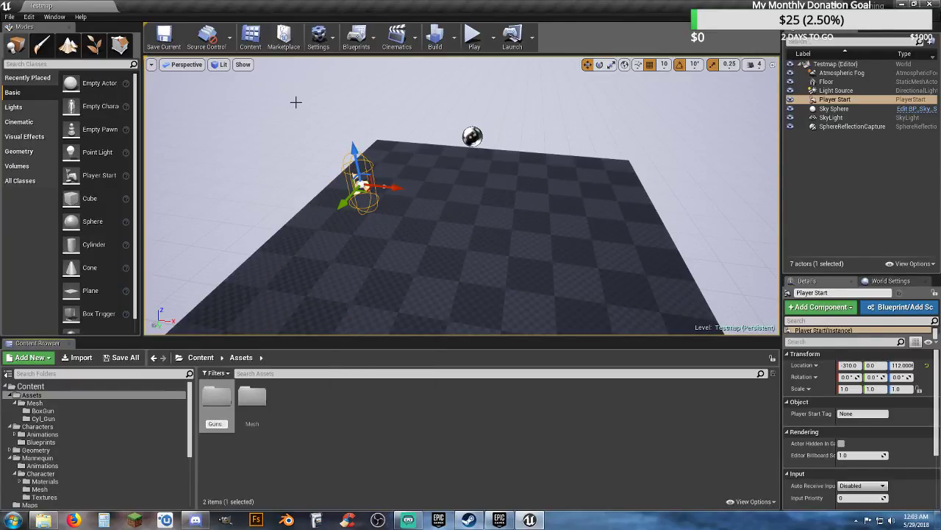
{"action": "key", "text": "Return"}
{"action": "key", "text": "Return"}
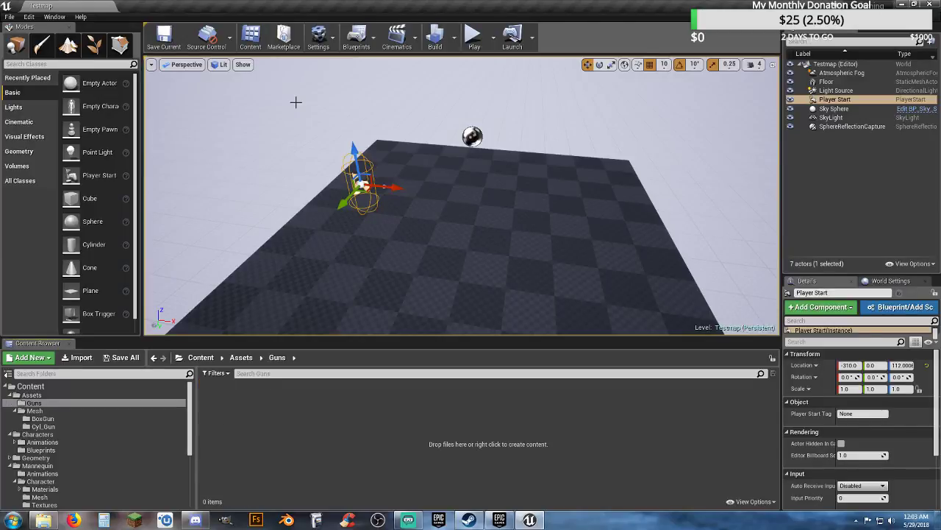
Step: Create and open a Blueprints folder inside Assets/Guns, and collapse the Mannequin folder in the folder tree
{"action": "right_click", "coordinate": [255, 387]}
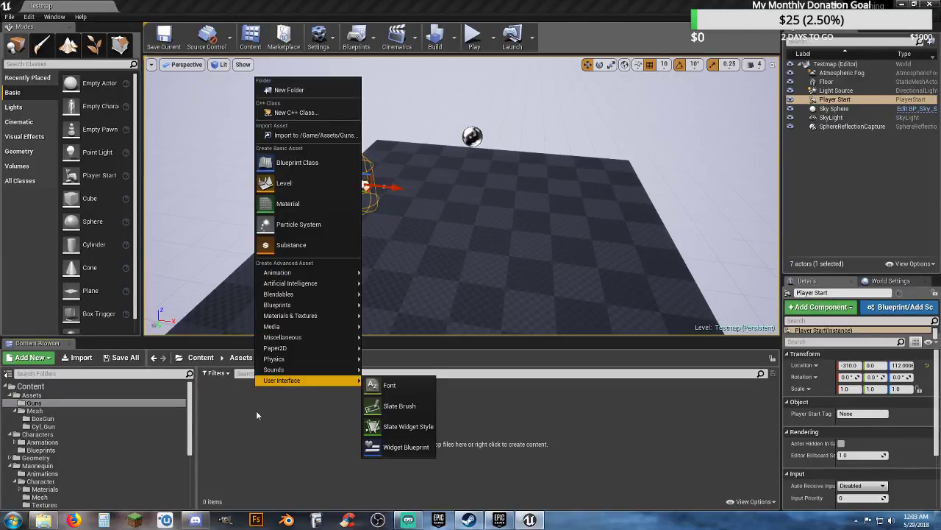
{"action": "left_click", "coordinate": [298, 90]}
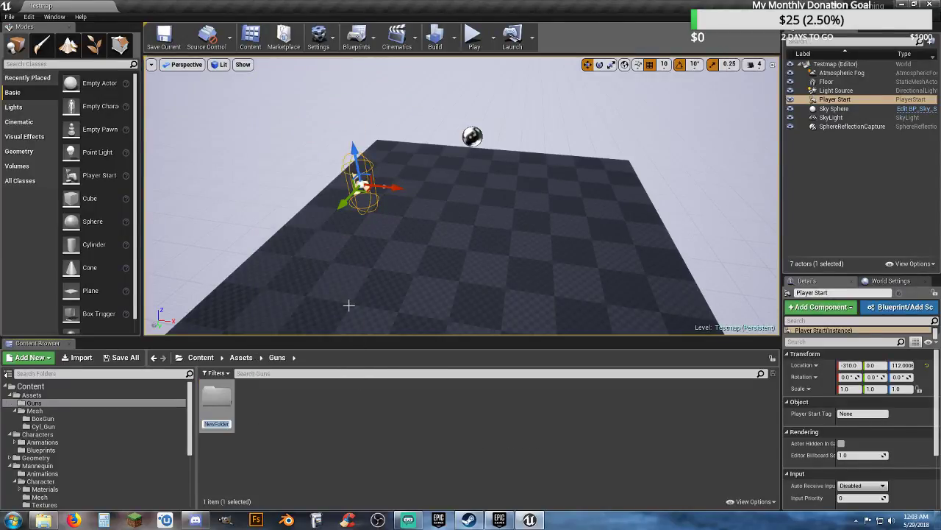
{"action": "type", "text": "Blueprints"}
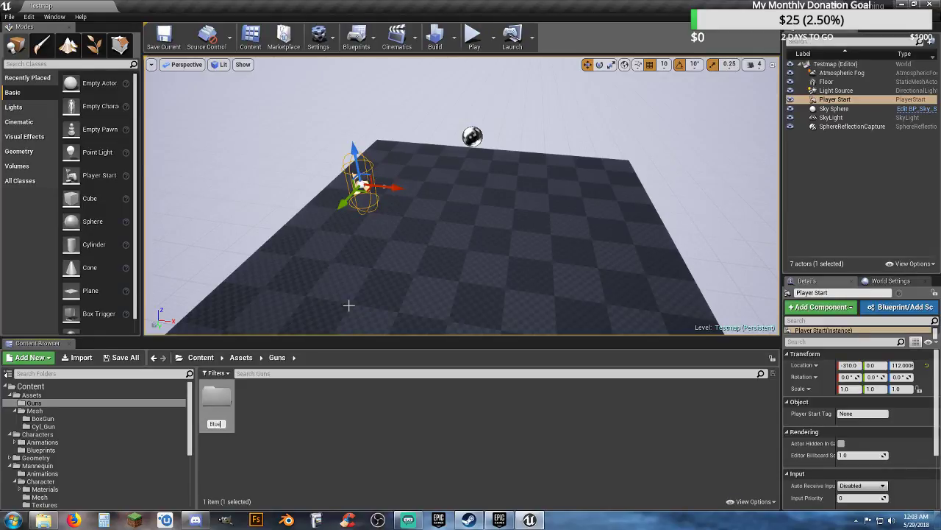
{"action": "key", "text": "Return"}
{"action": "key", "text": "Return"}
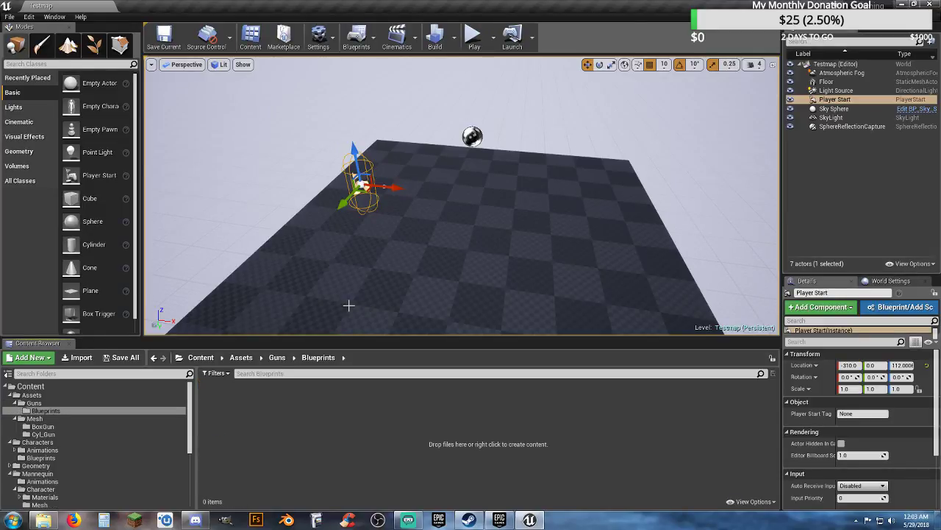
{"action": "scroll", "coordinate": [136, 429], "scroll_direction": "down", "scroll_amount": 2}
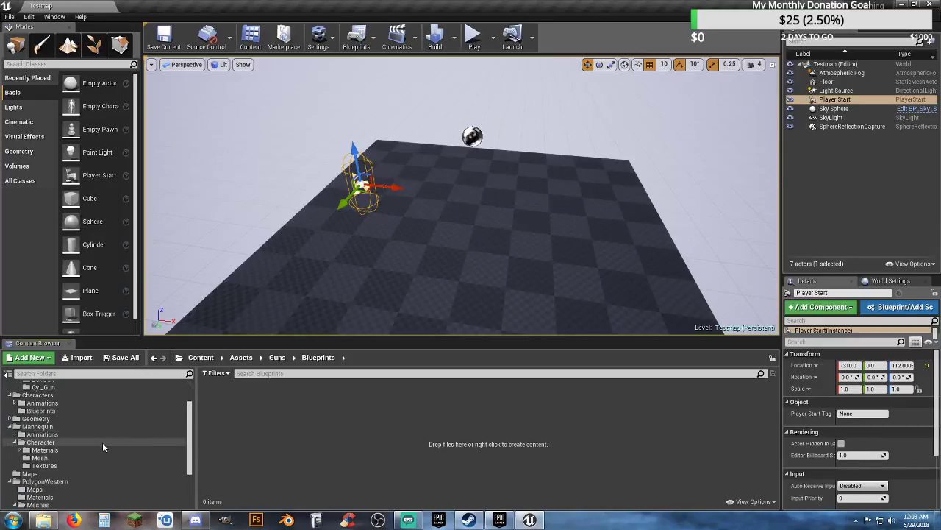
{"action": "left_click", "coordinate": [10, 427]}
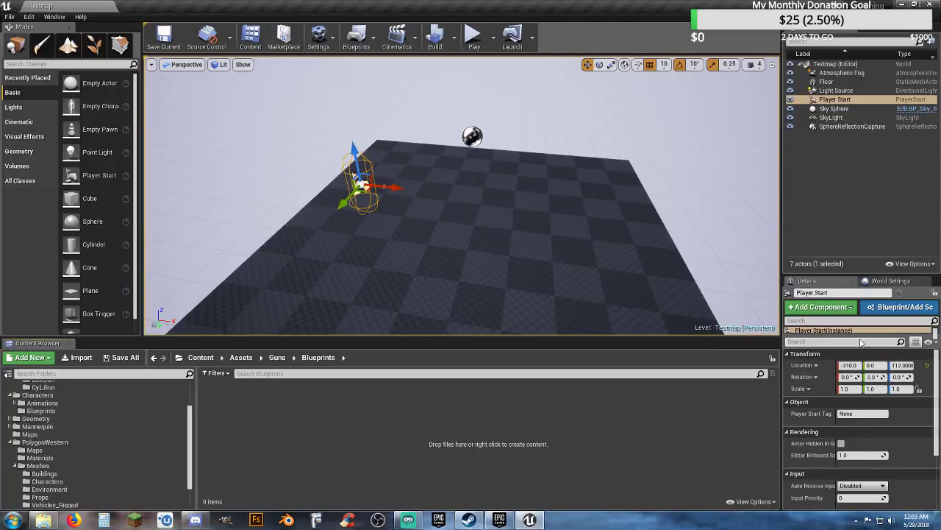
Step: Set the Default Pawn Class of the level's selected game mode to Player_Base in the world settings
{"action": "left_click", "coordinate": [887, 283]}
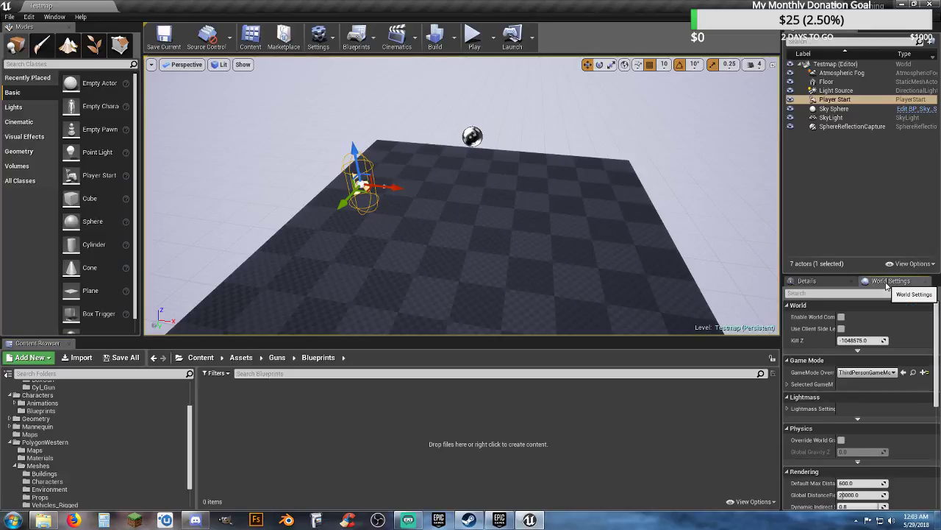
{"action": "left_click", "coordinate": [788, 384]}
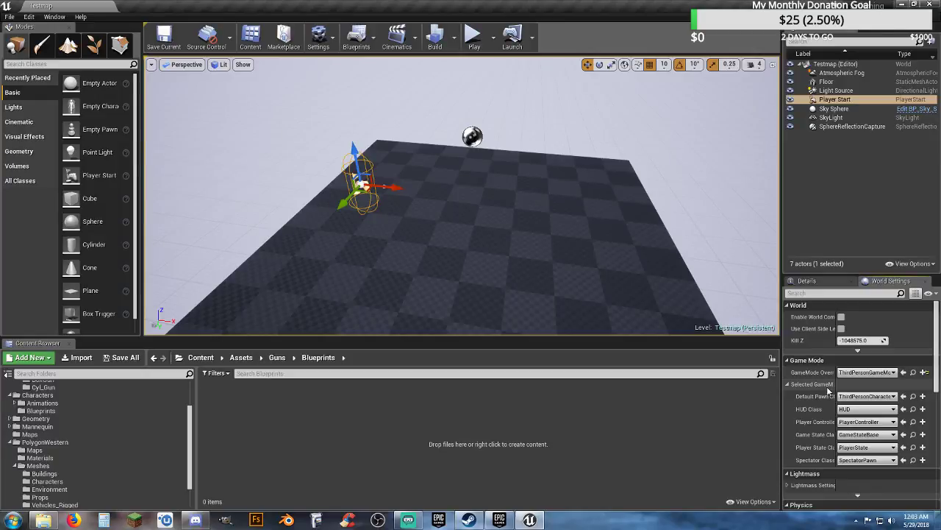
{"action": "left_click", "coordinate": [870, 397]}
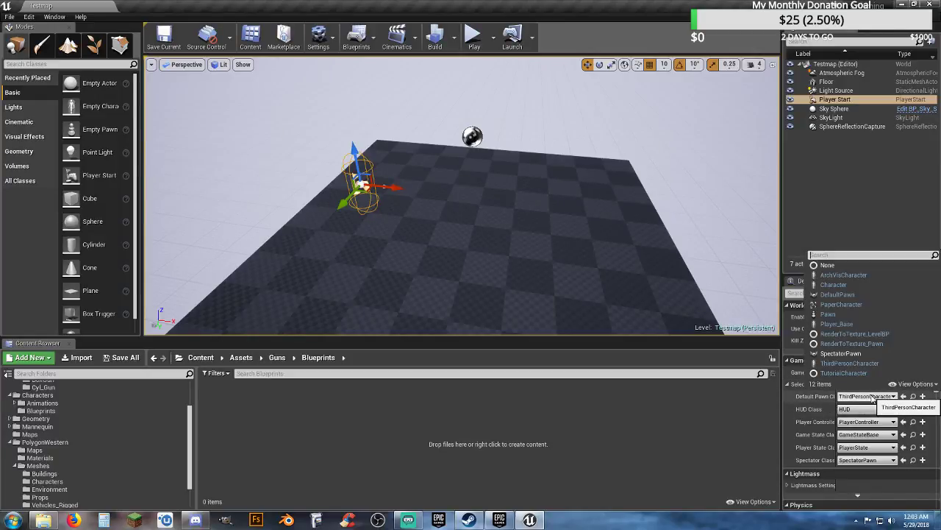
{"action": "left_click", "coordinate": [854, 324]}
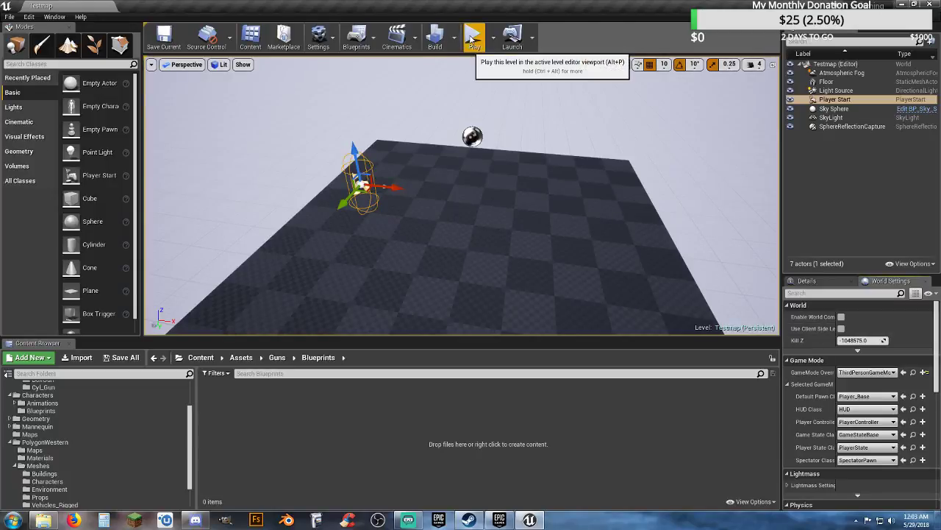
Step: Play-test the level by running the cowboy character in several directions and jumping, and end the play session
{"action": "left_click", "coordinate": [472, 37]}
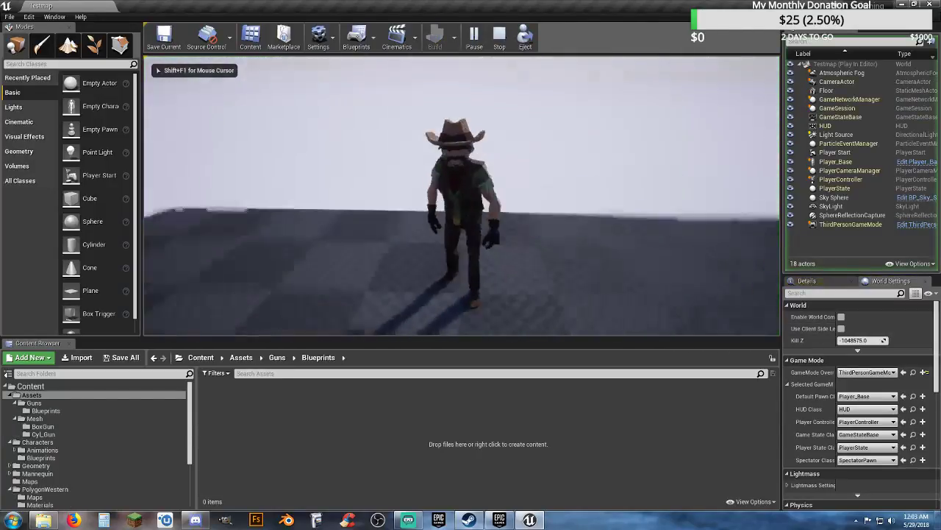
{"action": "key", "text": "w"}
{"action": "key", "text": "space"}
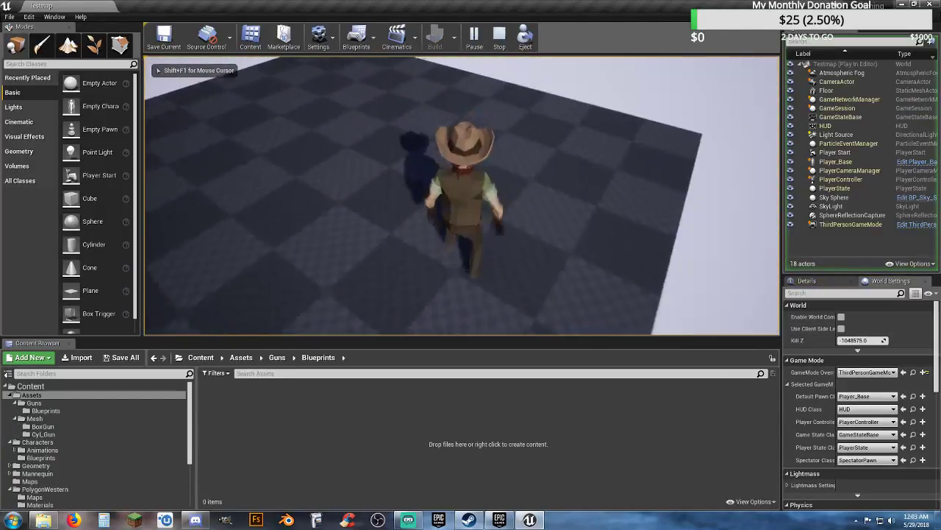
{"action": "key", "text": "w"}
{"action": "key", "text": "a"}
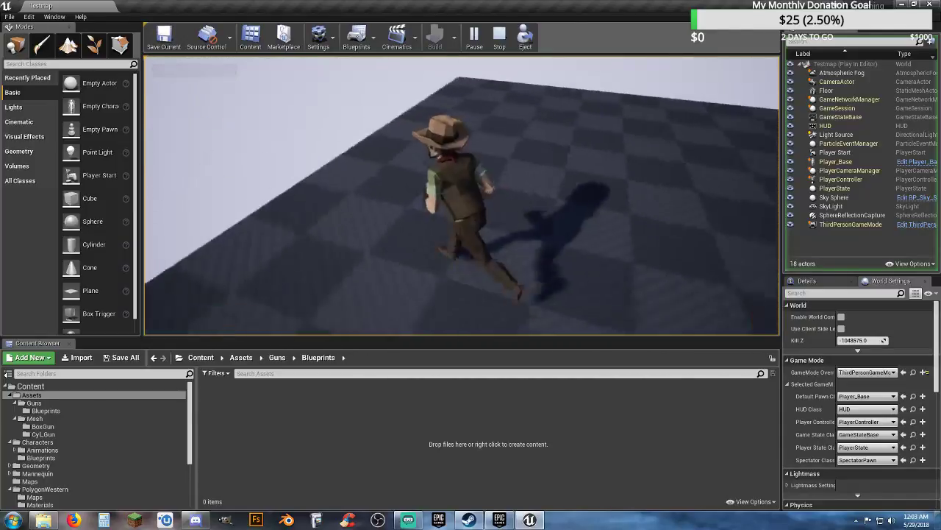
{"action": "key", "text": "w"}
{"action": "key", "text": "s"}
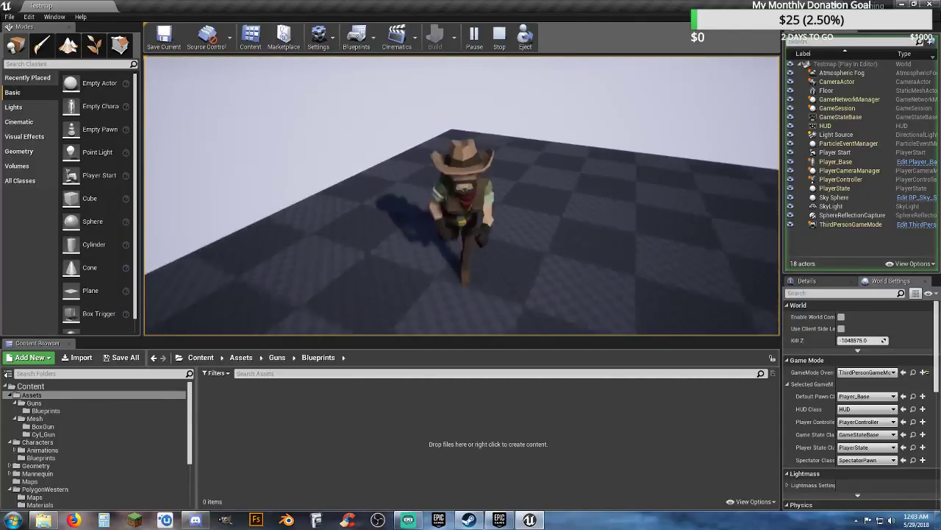
{"action": "key", "text": "w"}
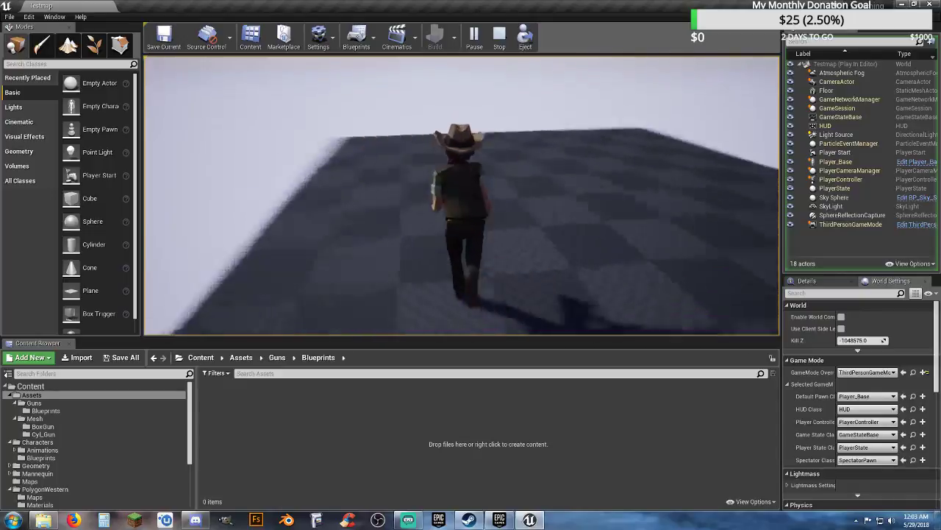
{"action": "key", "text": "space"}
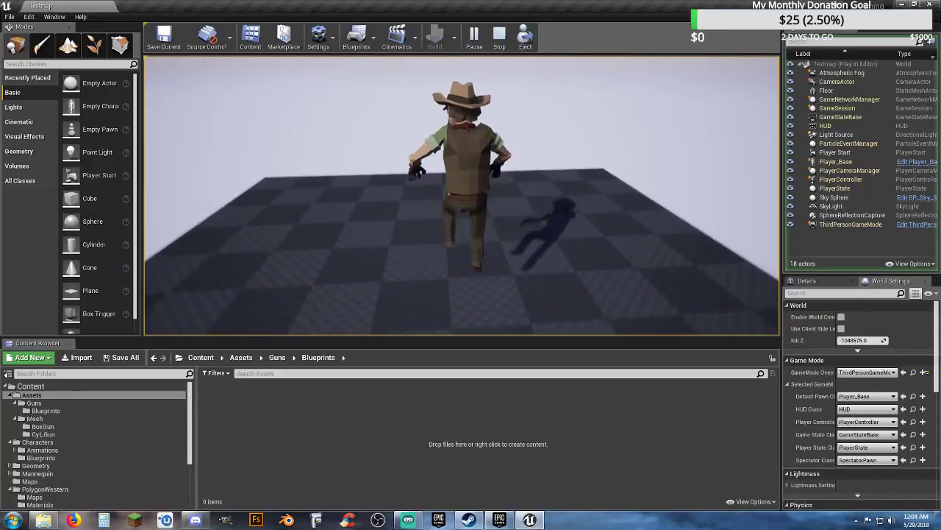
{"action": "key", "text": "Escape"}
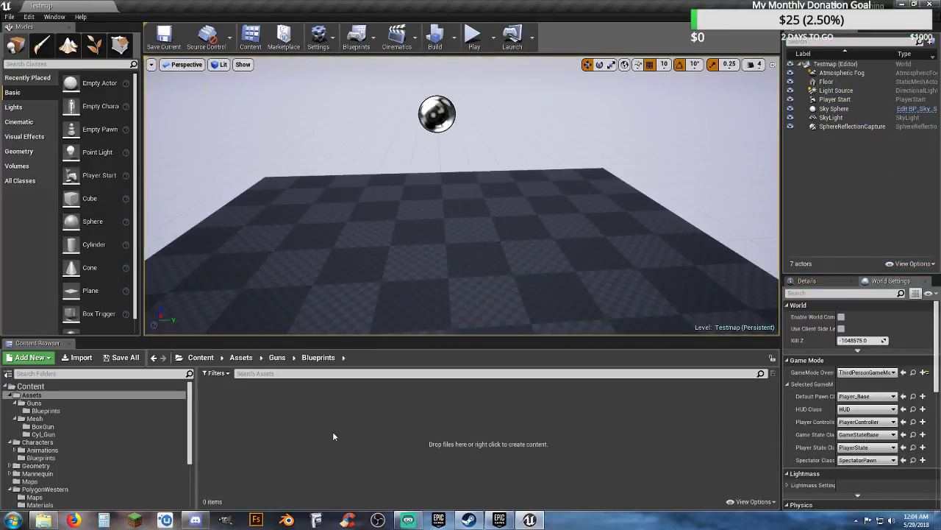
Step: Open the PolygonWestern/Meshes/Weapons folder and select the SK_Wep_Revolver_02 skeletal mesh
{"action": "scroll", "coordinate": [105, 446], "scroll_direction": "down", "scroll_amount": 2}
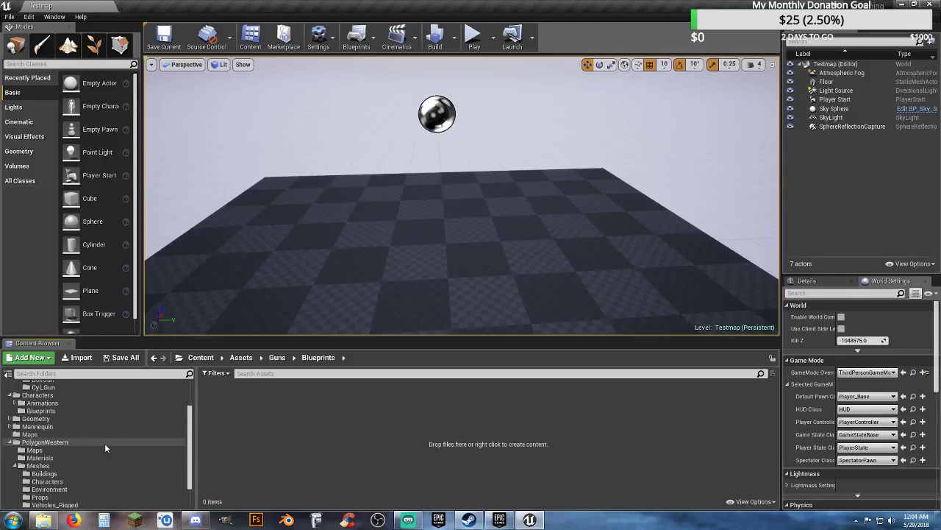
{"action": "scroll", "coordinate": [104, 442], "scroll_direction": "down", "scroll_amount": 2}
{"action": "left_click", "coordinate": [53, 481]}
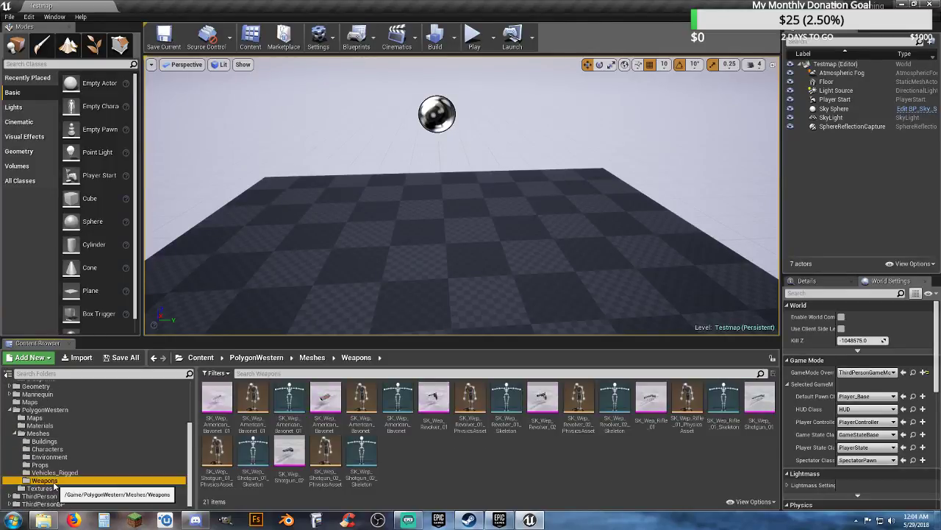
{"action": "left_click", "coordinate": [500, 485]}
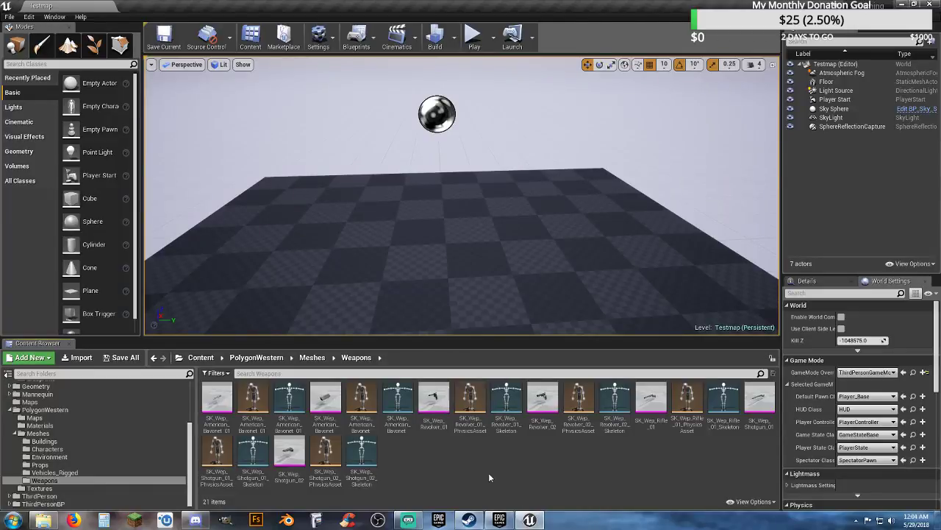
{"action": "left_click", "coordinate": [544, 420]}
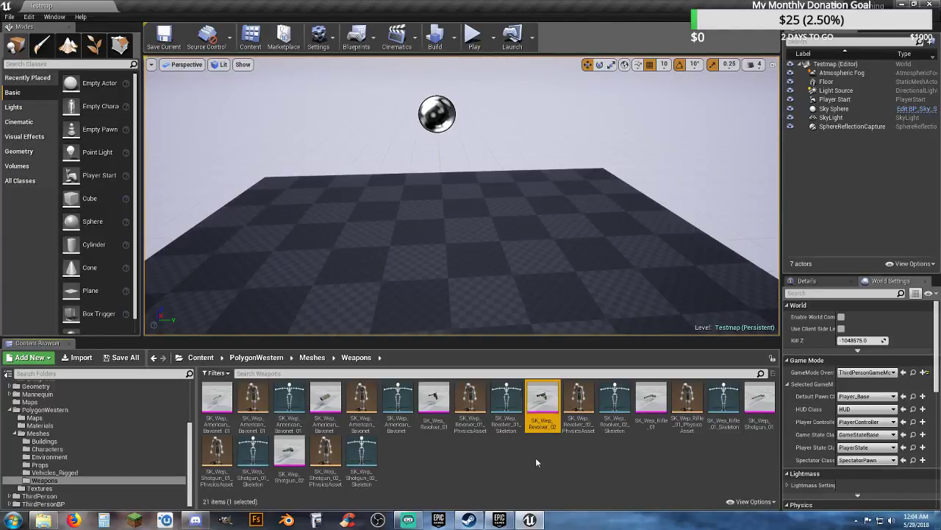
Step: Look through the rifle and shotgun skeletal meshes in the Weapons folder and select SK_Wep_Rifle_01
{"action": "left_click", "coordinate": [650, 412]}
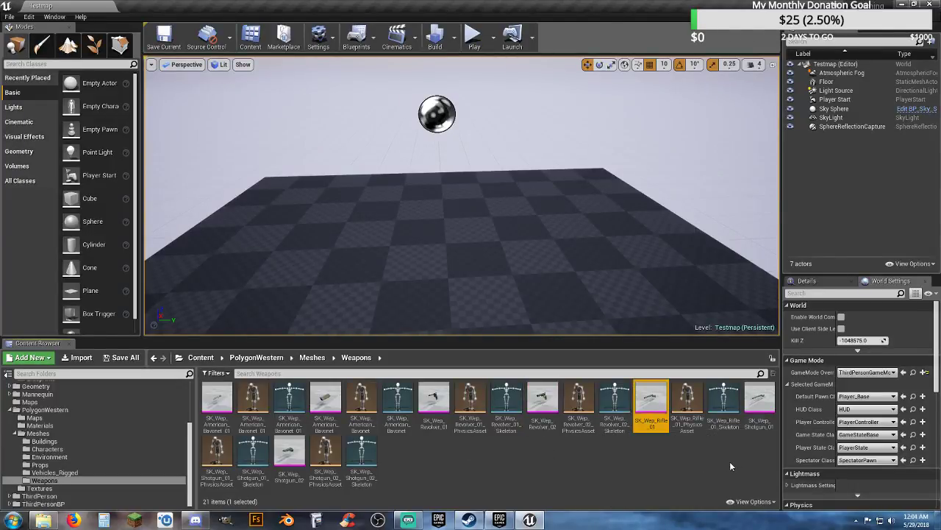
{"action": "left_click", "coordinate": [760, 408]}
{"action": "left_click", "coordinate": [289, 453]}
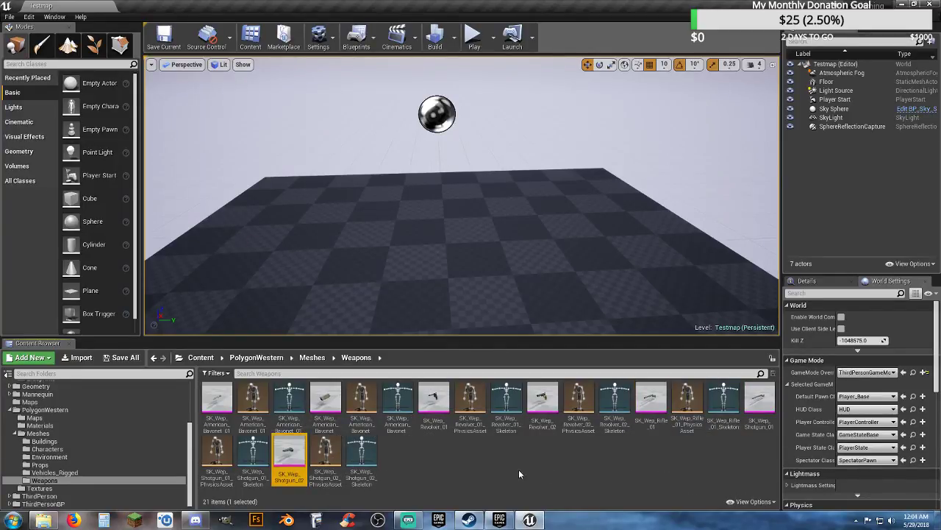
{"action": "left_click", "coordinate": [503, 473]}
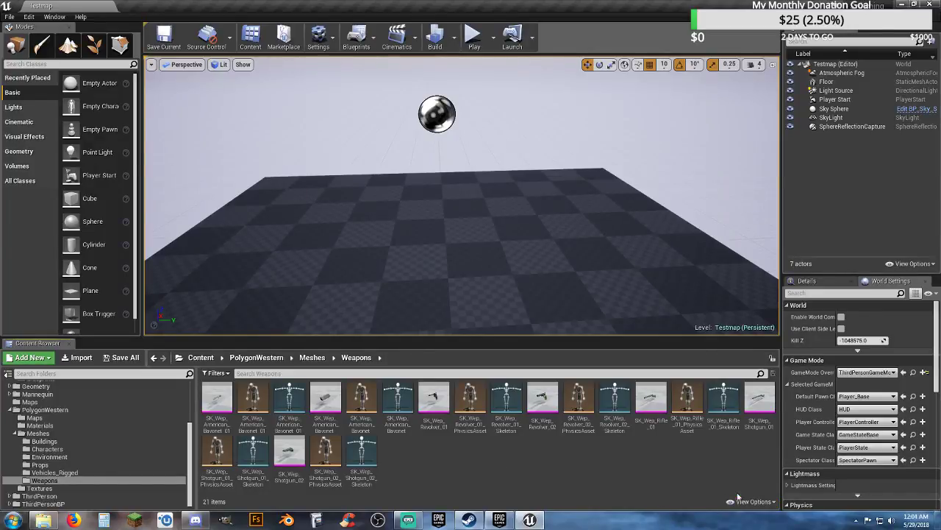
{"action": "left_click", "coordinate": [654, 419]}
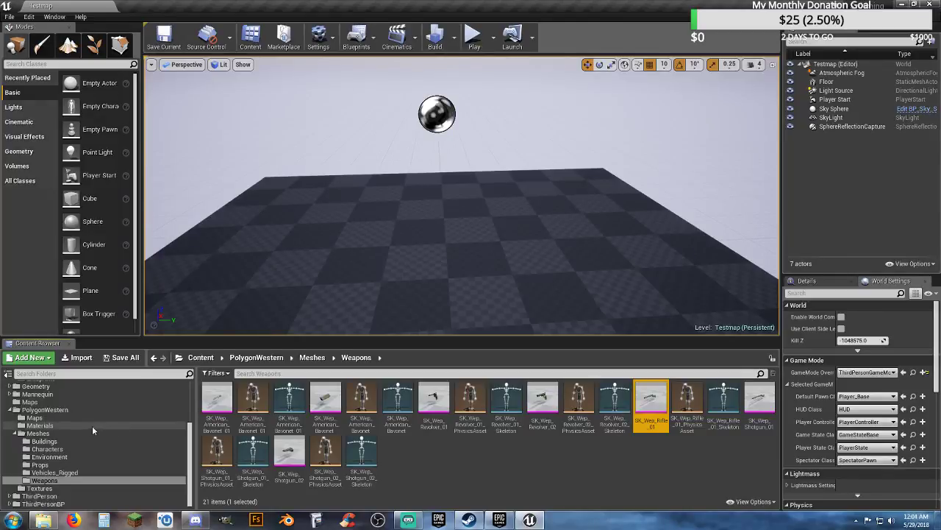
Step: Create a new blueprint class with Actor as its parent in the Assets/Guns/Blueprints folder
{"action": "scroll", "coordinate": [90, 427], "scroll_direction": "up", "scroll_amount": 3}
{"action": "scroll", "coordinate": [90, 427], "scroll_direction": "up", "scroll_amount": 2}
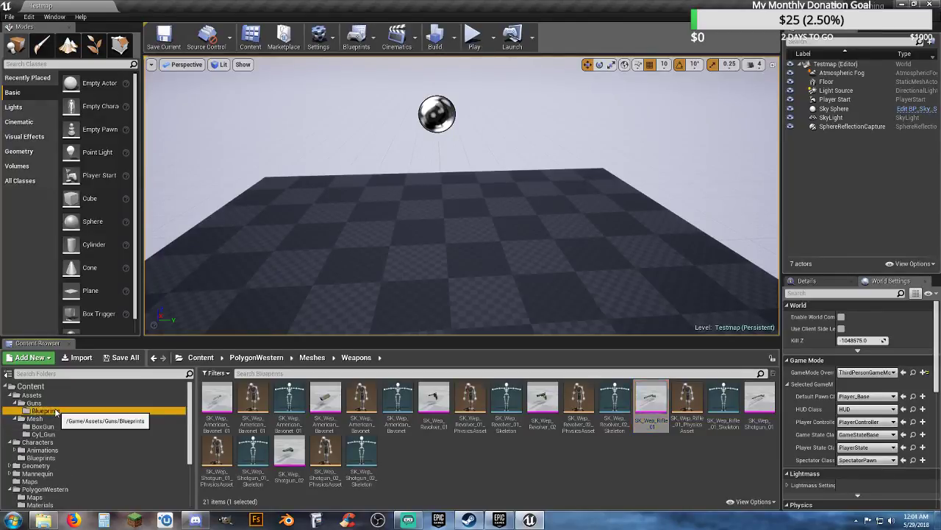
{"action": "left_click", "coordinate": [72, 412]}
{"action": "right_click", "coordinate": [232, 410]}
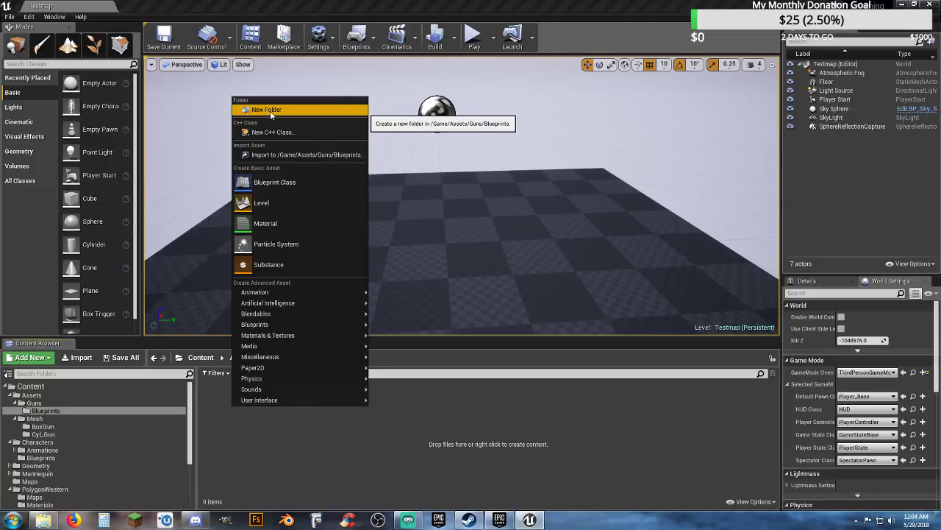
{"action": "left_click", "coordinate": [285, 184]}
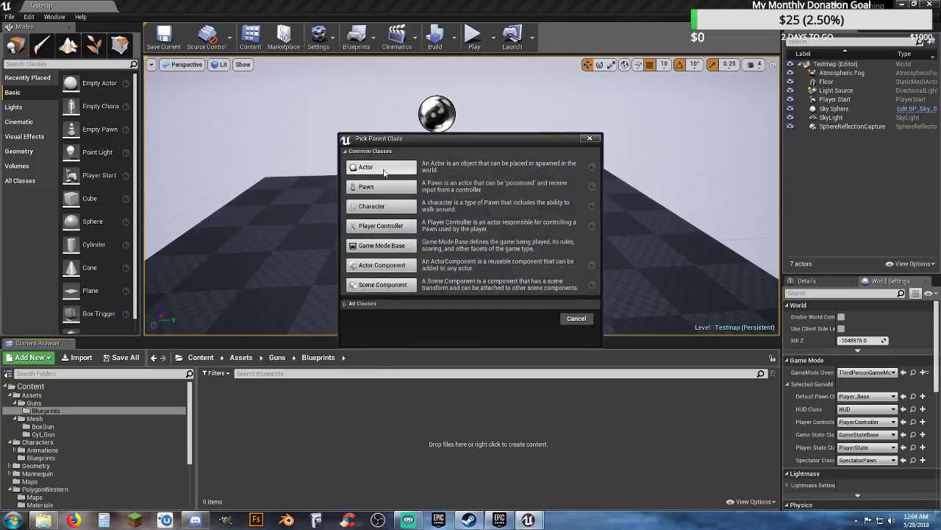
{"action": "left_click", "coordinate": [382, 173]}
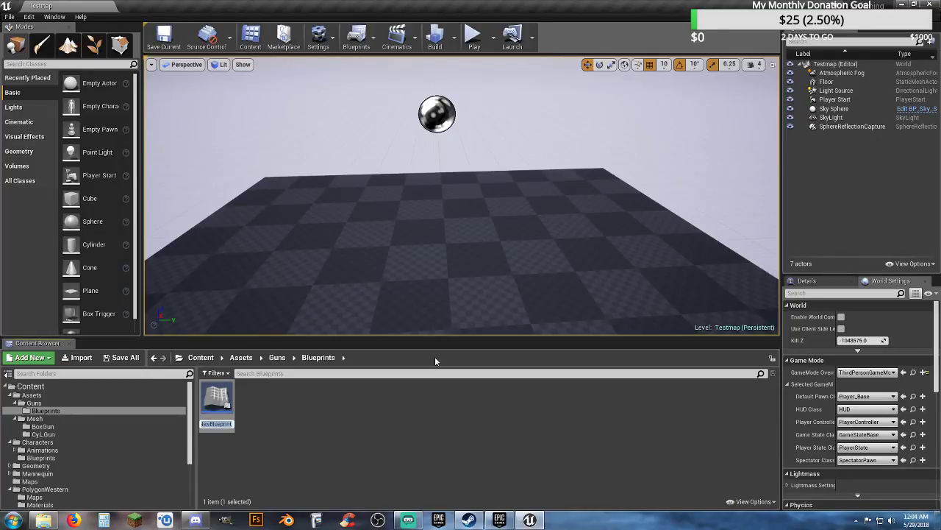
Step: Name the new Actor blueprint BP_Rifle_PU
{"action": "type", "text": "Rifle"}
{"action": "key", "text": "Return"}
{"action": "key", "text": "F2"}
{"action": "key", "text": "Home"}
{"action": "type", "text": "BP_"}
{"action": "type", "text": "_"}
{"action": "type", "text": "PU"}
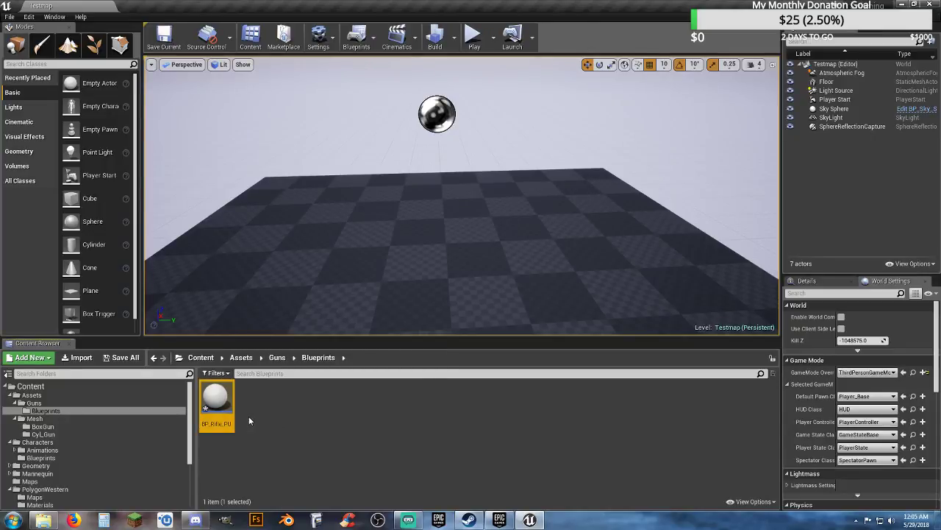
Step: Open BP_Rifle_PU docked beside the Testmap level, and select SK_Wep_Rifle_01 in the PolygonWestern/Meshes/Weapons folder
{"action": "double_click", "coordinate": [223, 405]}
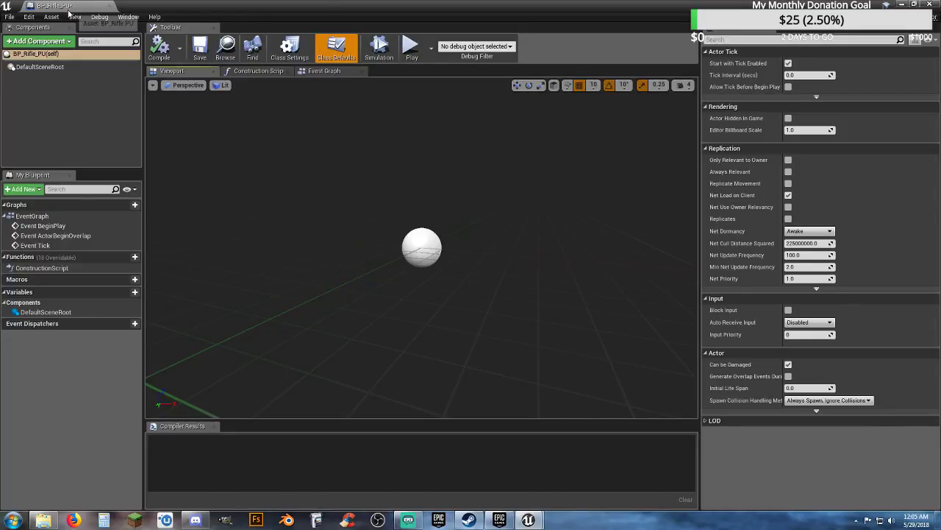
{"action": "left_click_drag", "start_coordinate": [67, 9], "coordinate": [151, 8]}
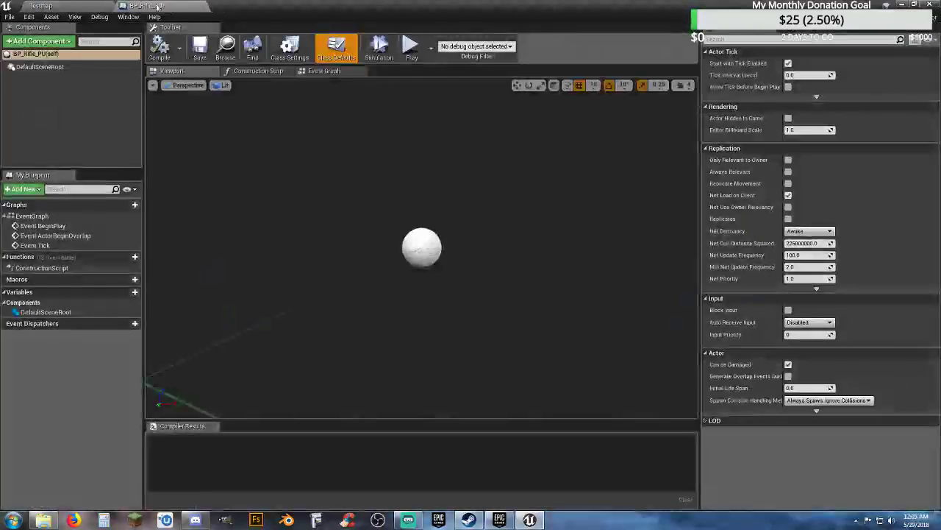
{"action": "left_click", "coordinate": [55, 6]}
{"action": "scroll", "coordinate": [65, 467], "scroll_direction": "down", "scroll_amount": 5}
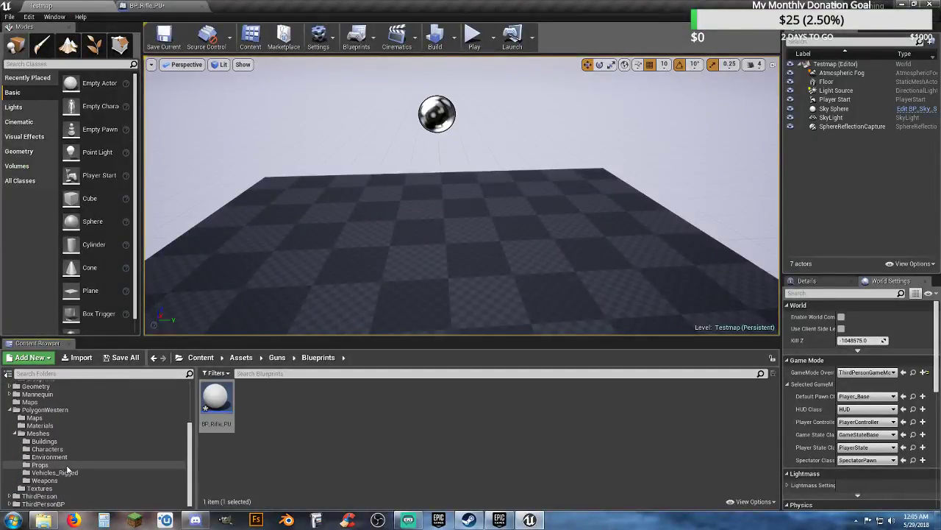
{"action": "left_click", "coordinate": [44, 480]}
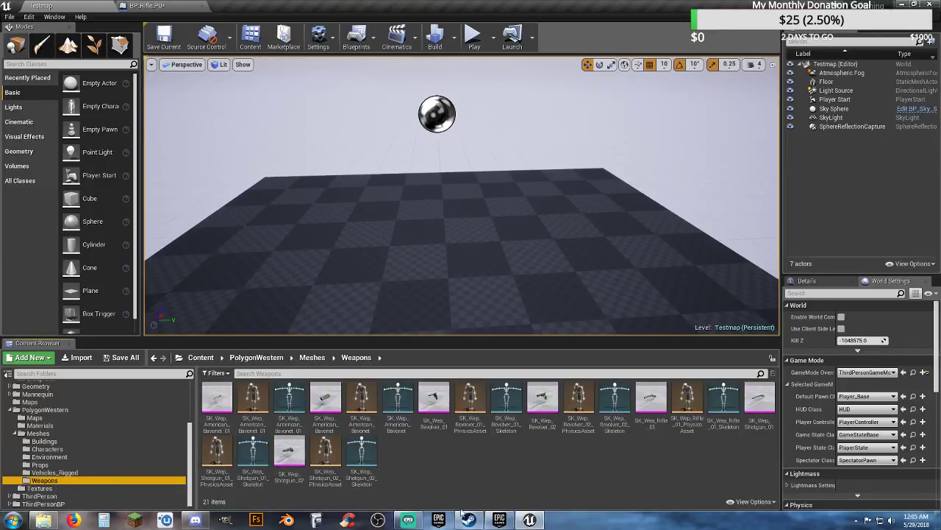
{"action": "left_click", "coordinate": [651, 403]}
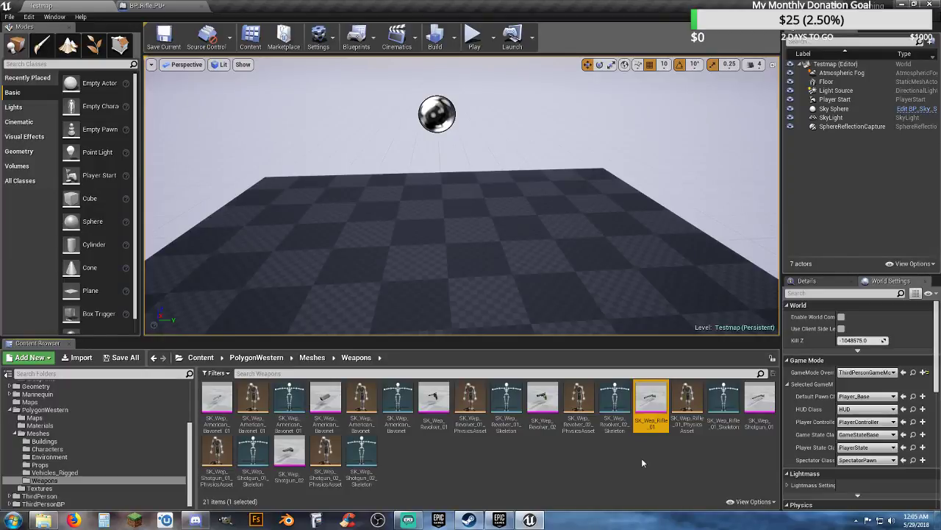
Step: Add a Skeletal Mesh component using SK_Wep_Rifle_01 to BP_Rifle_PU
{"action": "left_click", "coordinate": [148, 6]}
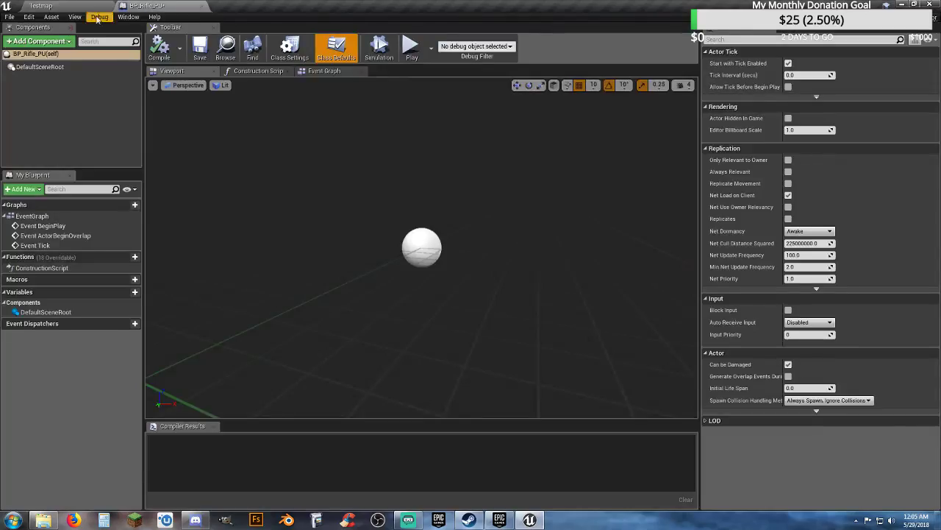
{"action": "left_click", "coordinate": [40, 41]}
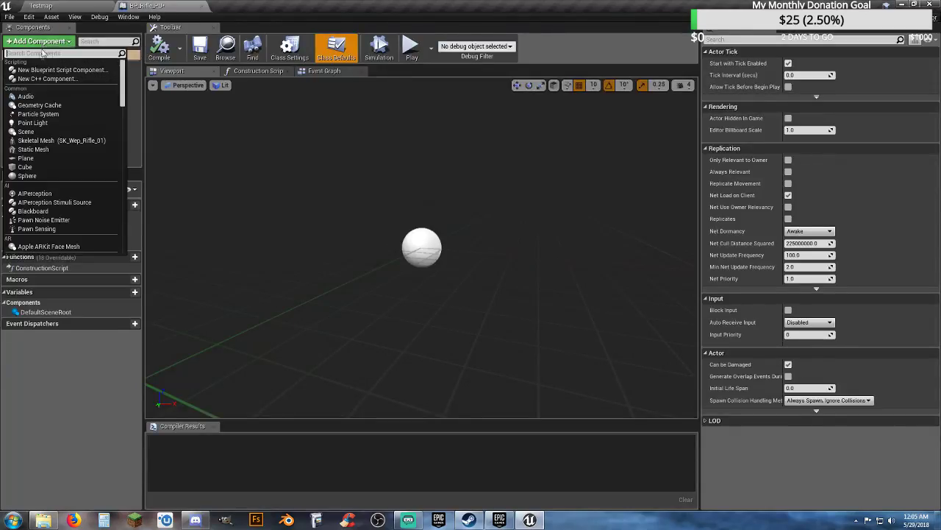
{"action": "left_click", "coordinate": [41, 141]}
{"action": "left_click", "coordinate": [372, 281]}
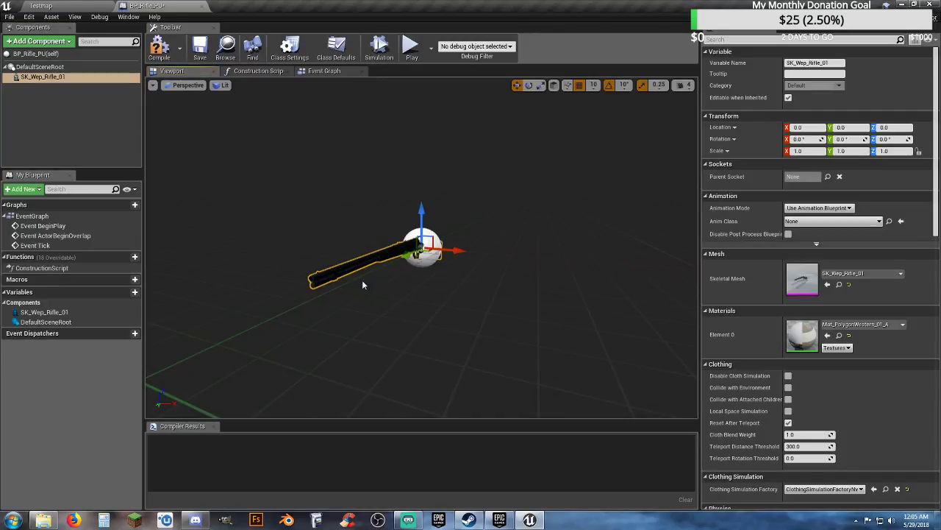
{"action": "right_click_drag", "start_coordinate": [390, 280], "coordinate": [449, 320]}
{"action": "key", "text": "d"}
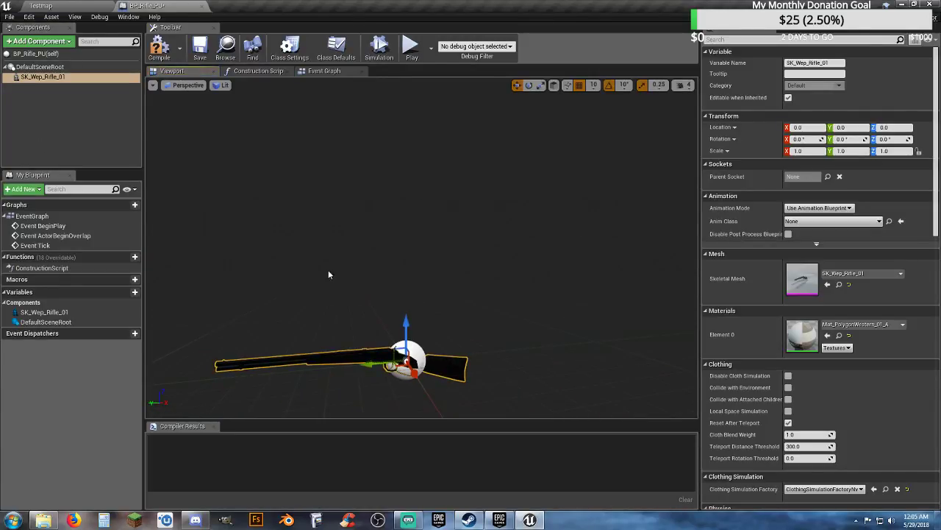
Step: Add a Box Collision component to BP_Rifle_PU, keeping its name Box
{"action": "left_click", "coordinate": [43, 57]}
{"action": "left_click", "coordinate": [41, 41]}
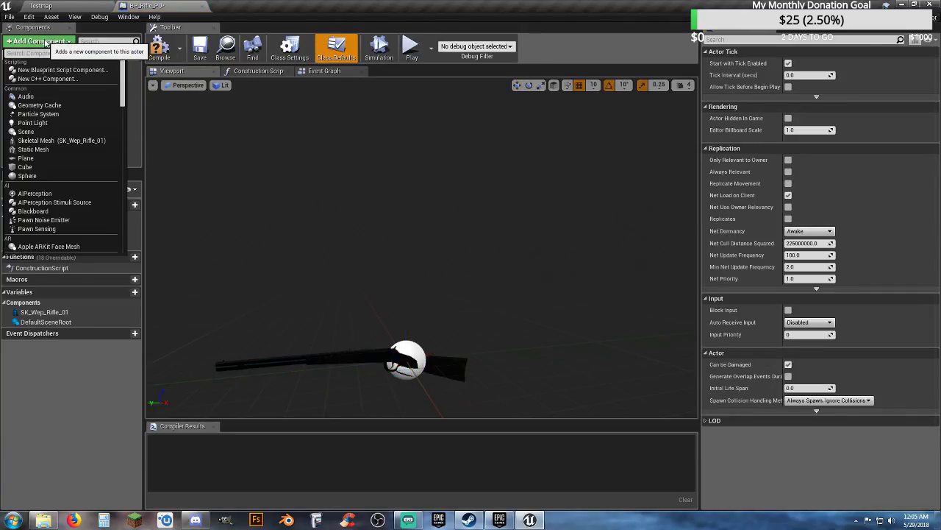
{"action": "type", "text": "box"}
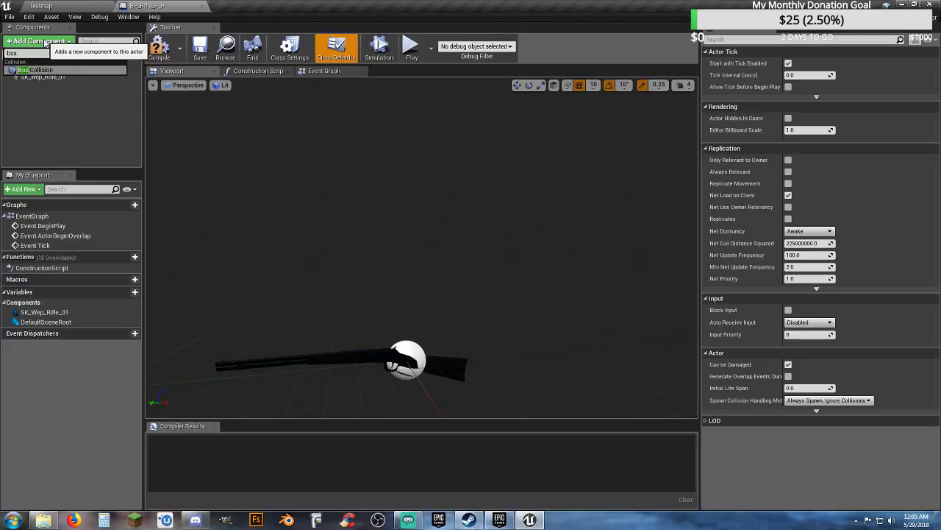
{"action": "left_click", "coordinate": [37, 69]}
{"action": "left_click", "coordinate": [55, 119]}
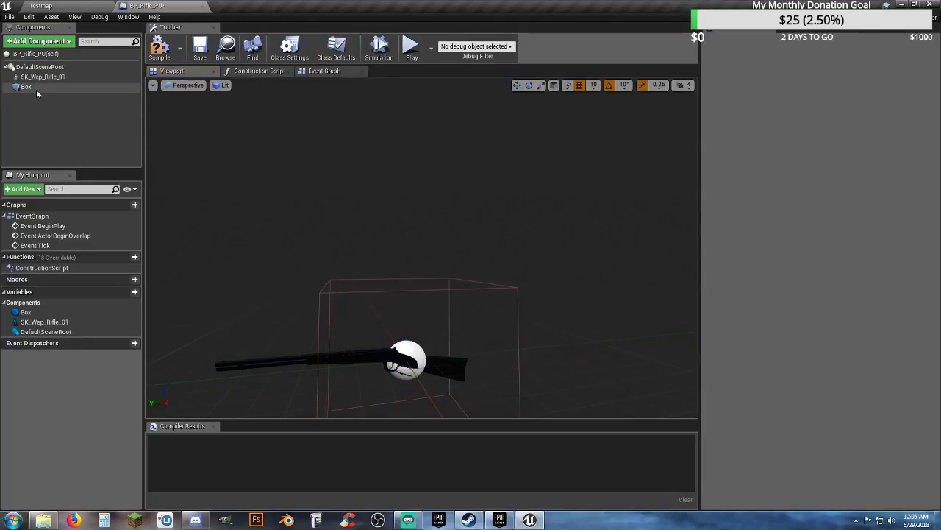
Step: Scale the Box collision component to 1.5 along Y so it extends along the rifle's length
{"action": "left_click", "coordinate": [34, 88]}
{"action": "right_click_drag", "start_coordinate": [177, 164], "coordinate": [136, 200]}
{"action": "key", "text": "s"}
{"action": "key", "text": "w"}
{"action": "mouse_move", "coordinate": [384, 177]}
{"action": "right_mouse_down"}
{"action": "mouse_move", "coordinate": [374, 169]}
{"action": "mouse_move", "coordinate": [384, 176]}
{"action": "right_mouse_up"}
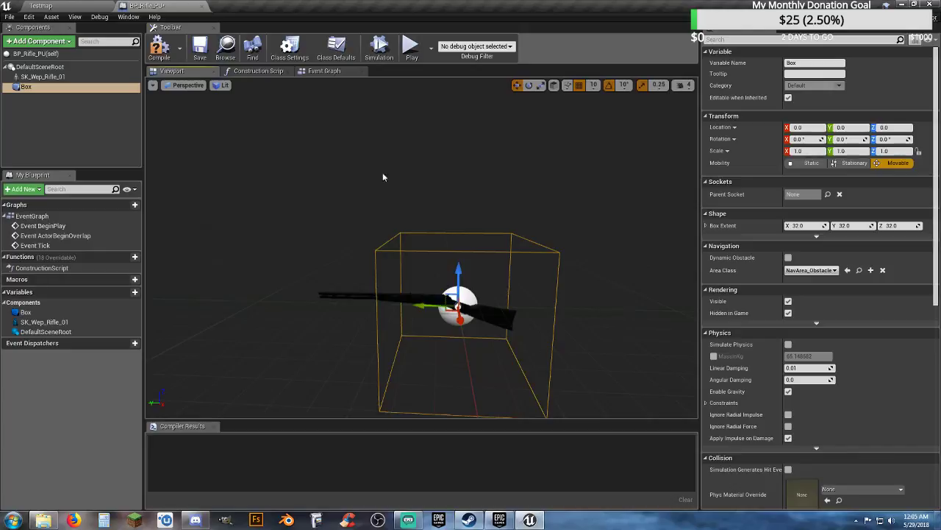
{"action": "left_click", "coordinate": [541, 84]}
{"action": "left_click_drag", "start_coordinate": [419, 303], "coordinate": [386, 304]}
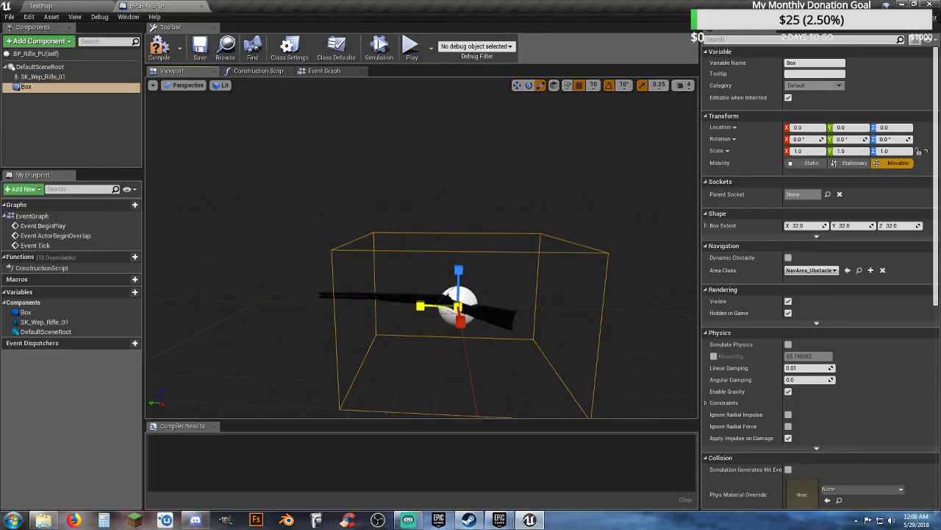
Step: Try moving the Box to Y 10, undo that move, and shift the SK_Wep_Rifle_01 mesh to Y -20 instead
{"action": "left_click", "coordinate": [517, 85]}
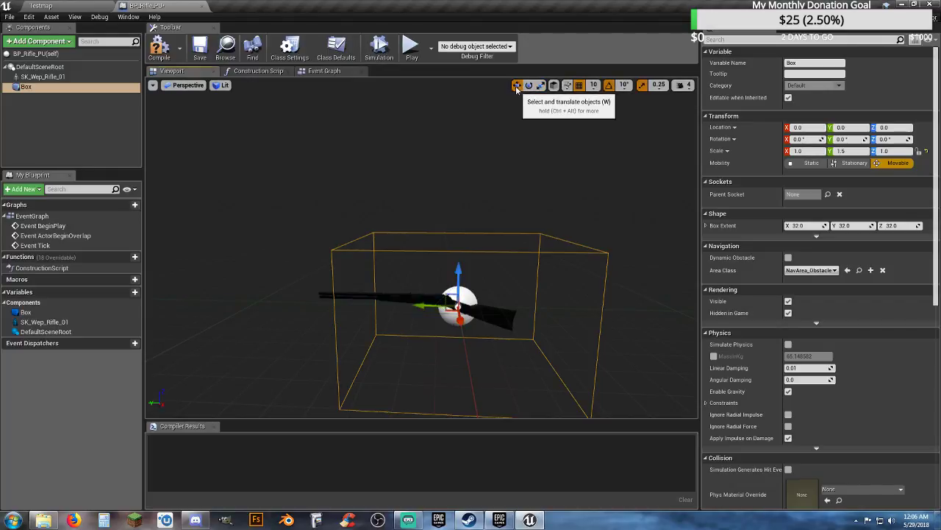
{"action": "left_click_drag", "start_coordinate": [419, 305], "coordinate": [399, 306]}
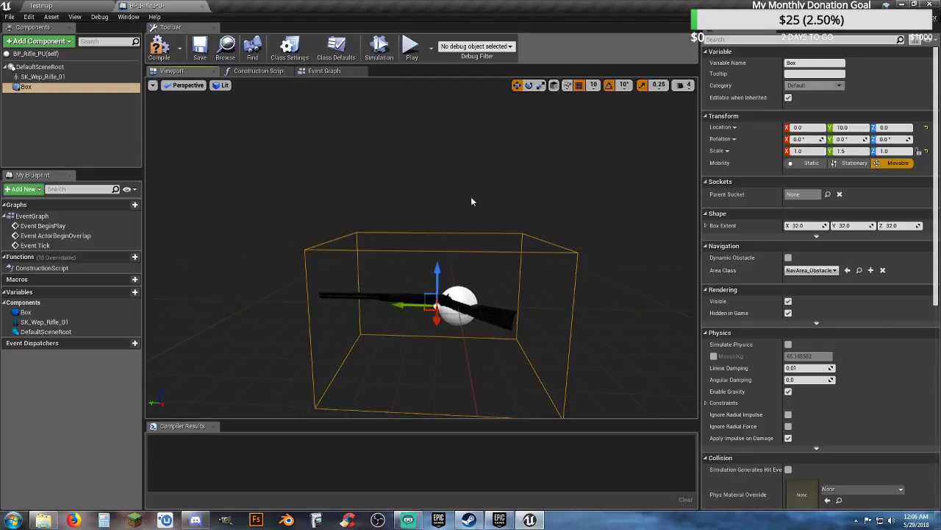
{"action": "key", "text": "ctrl+z"}
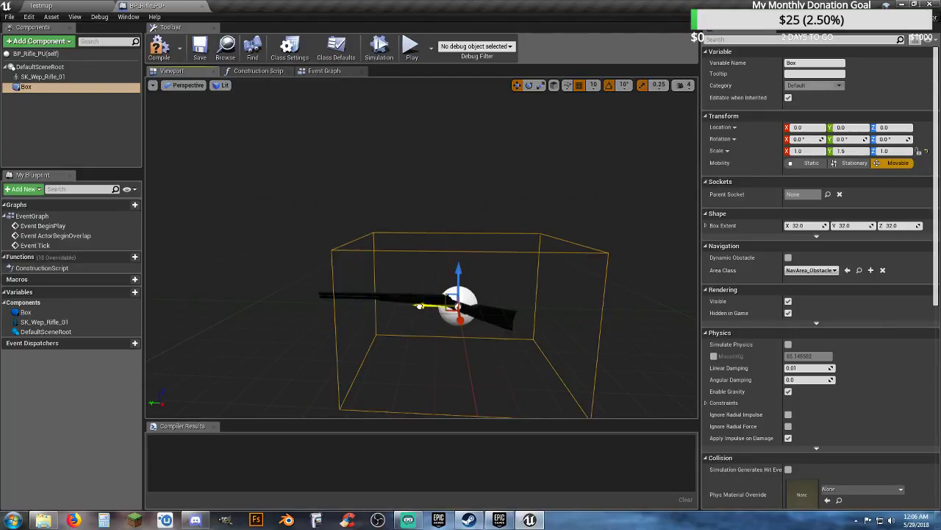
{"action": "left_click", "coordinate": [404, 296]}
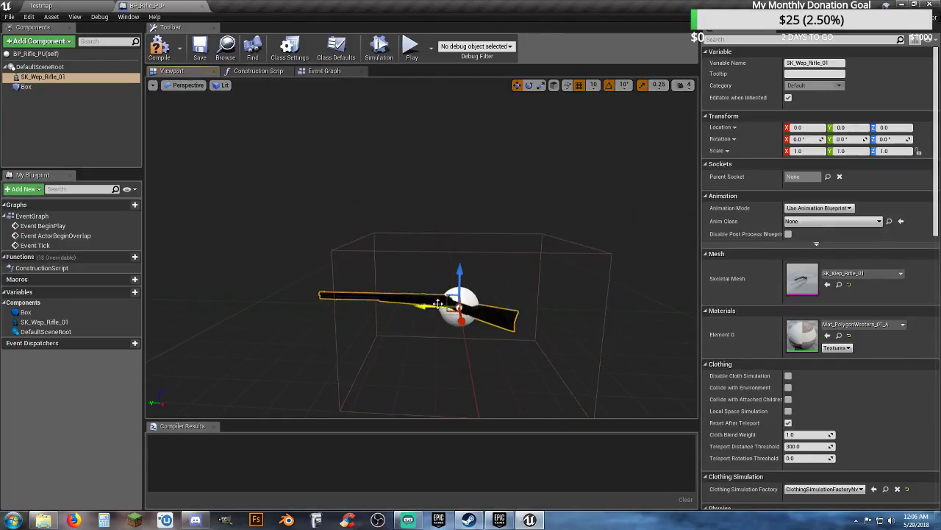
{"action": "left_click_drag", "start_coordinate": [425, 308], "coordinate": [458, 306]}
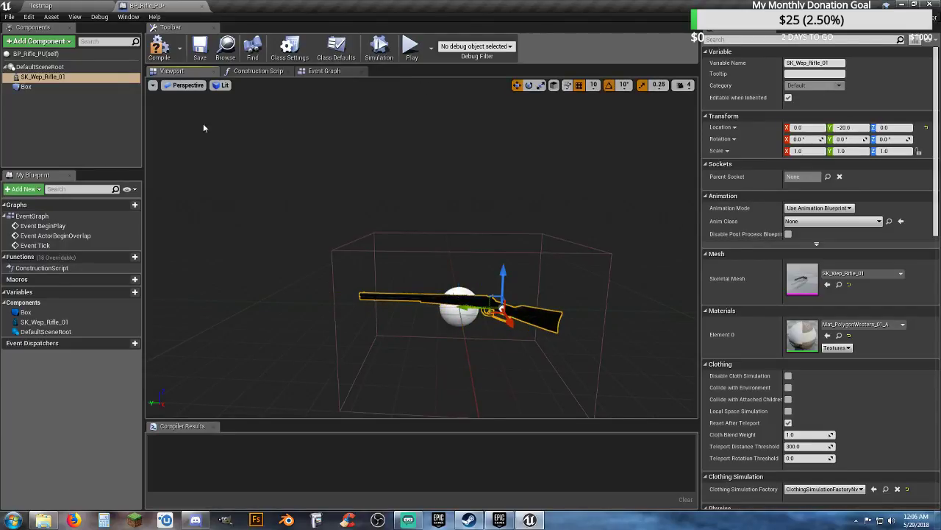
Step: Shrink the Box collision component around the rifle to a scale of 0.25 in X and 0.5 in Z
{"action": "left_click", "coordinate": [30, 87]}
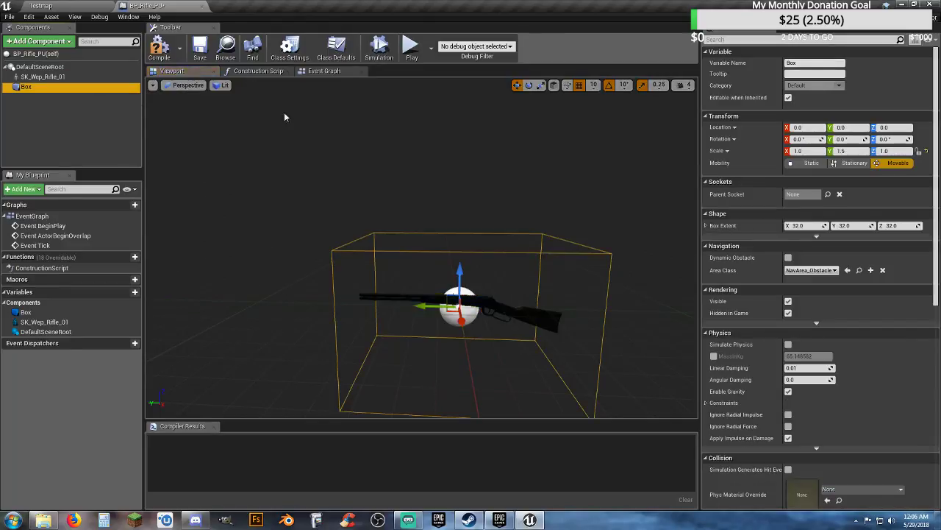
{"action": "left_click", "coordinate": [541, 85]}
{"action": "left_click_drag", "start_coordinate": [460, 270], "coordinate": [459, 293]}
{"action": "key", "text": "a"}
{"action": "right_click_drag", "start_coordinate": [462, 276], "coordinate": [603, 289]}
{"action": "left_click_drag", "start_coordinate": [448, 261], "coordinate": [417, 262]}
{"action": "key", "text": "d"}
{"action": "right_click_drag", "start_coordinate": [448, 262], "coordinate": [260, 260]}
{"action": "key", "text": "w"}
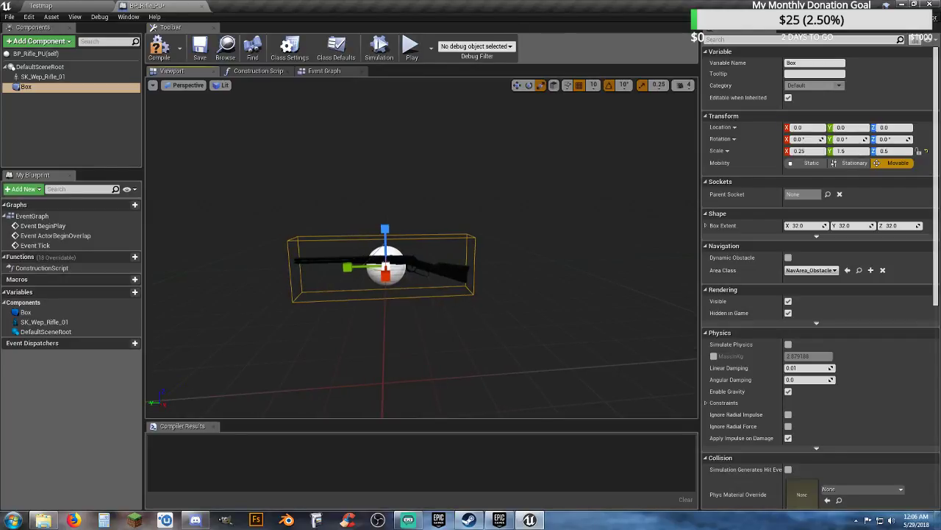
Step: Raise the rifle mesh and the Box collision together to a Z location of 60, and deselect them
{"action": "left_click", "coordinate": [50, 68]}
{"action": "left_click", "coordinate": [52, 56]}
{"action": "left_click", "coordinate": [41, 77]}
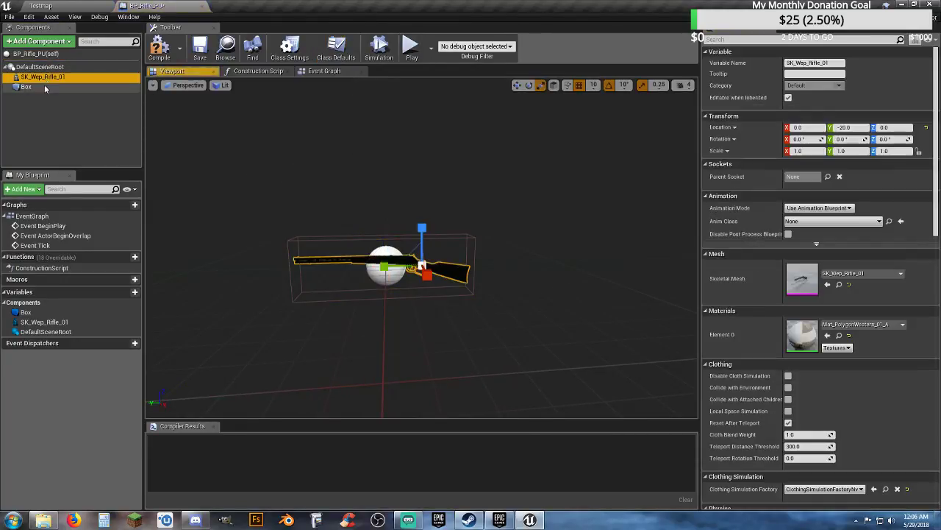
{"action": "left_click", "coordinate": [26, 87], "text": "ctrl"}
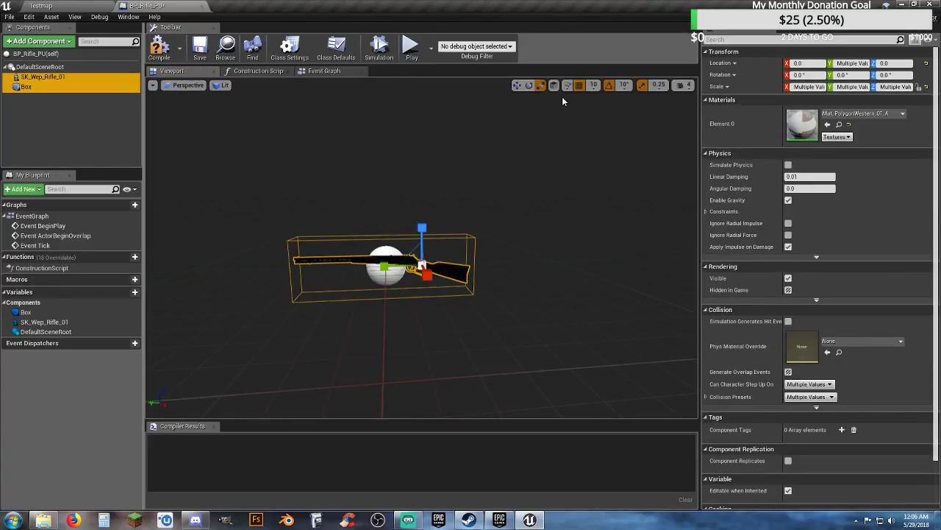
{"action": "left_click", "coordinate": [517, 85]}
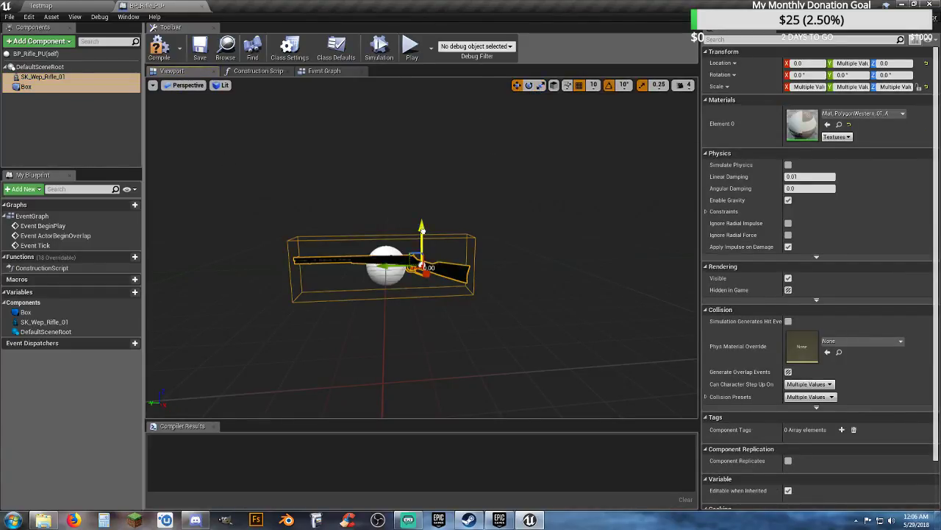
{"action": "left_click_drag", "start_coordinate": [421, 226], "coordinate": [432, 124]}
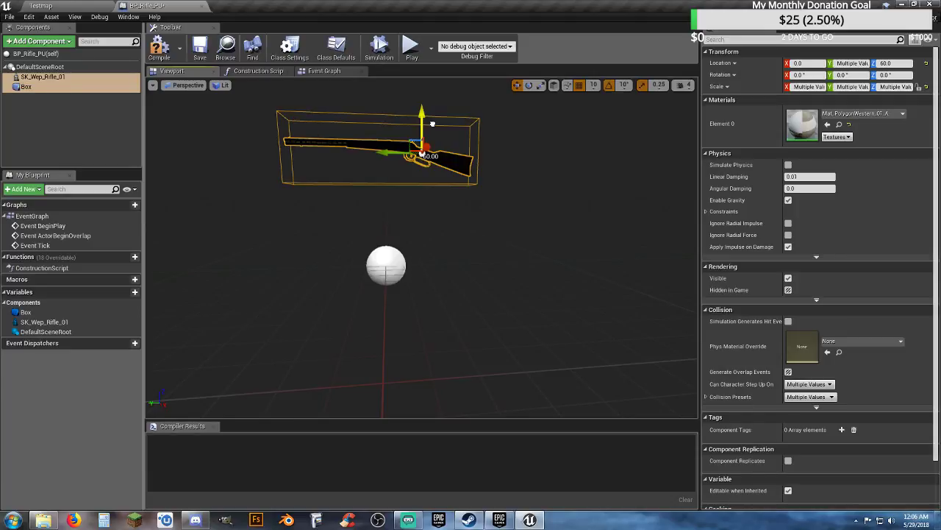
{"action": "left_click", "coordinate": [155, 151]}
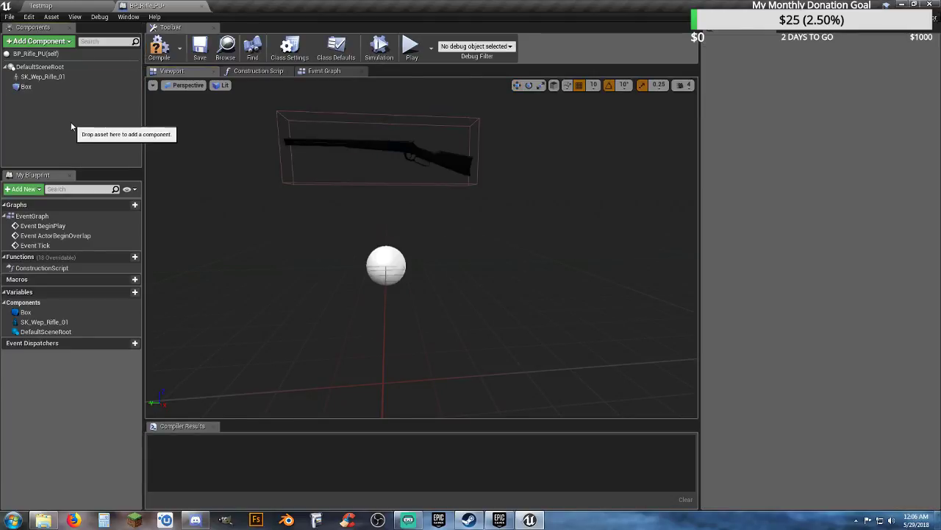
Step: Add a Rotating Movement component to BP_Rifle_PU, and compile and save the blueprint
{"action": "left_click", "coordinate": [50, 55]}
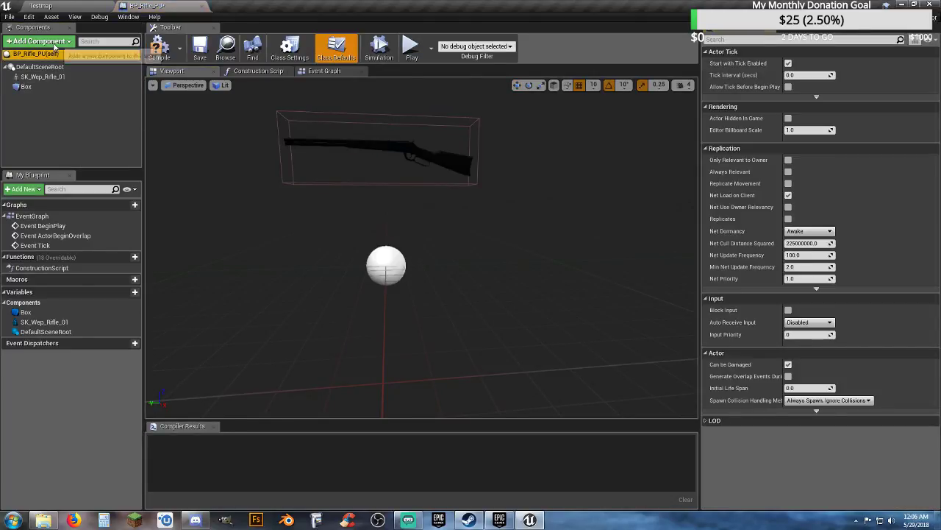
{"action": "left_click", "coordinate": [55, 42]}
{"action": "type", "text": "rot"}
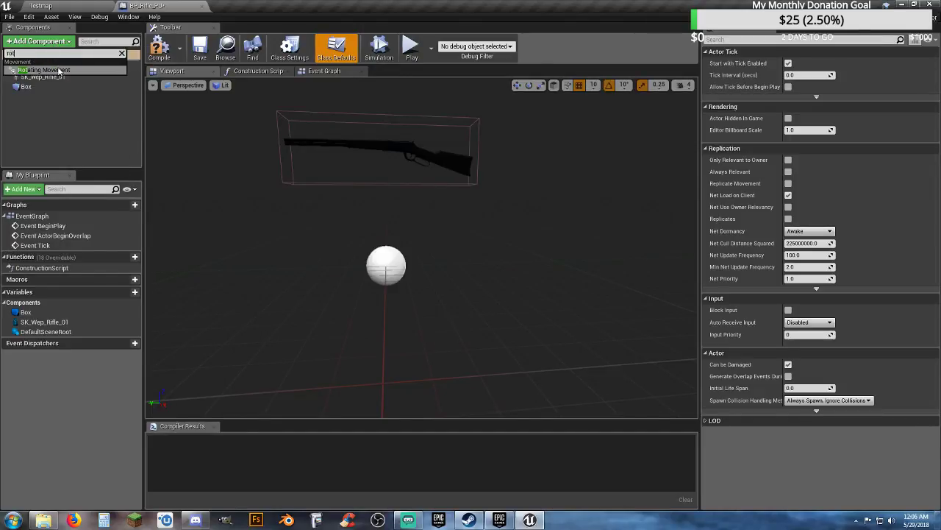
{"action": "left_click", "coordinate": [59, 70]}
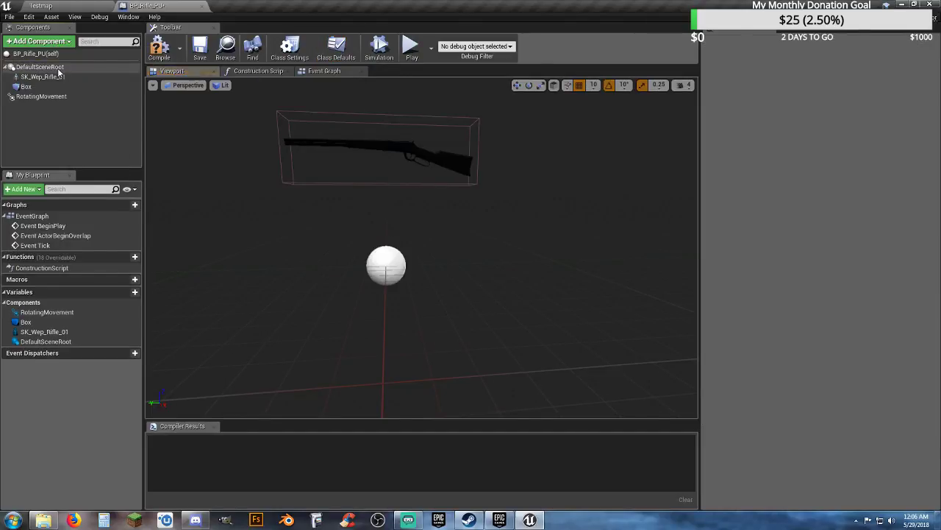
{"action": "left_click", "coordinate": [160, 48]}
{"action": "left_click", "coordinate": [200, 48]}
Step: Place BP_Rifle_PU from Assets/Guns/Blueprints on the Testmap floor at about X 270, Y 0, Z 20, and show its details
{"action": "left_click", "coordinate": [85, 6]}
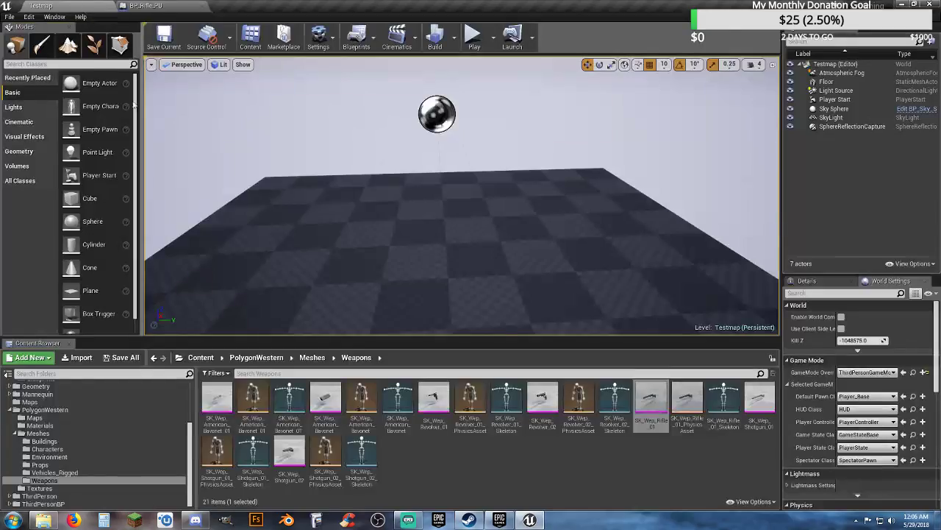
{"action": "scroll", "coordinate": [141, 453], "scroll_direction": "up", "scroll_amount": 4}
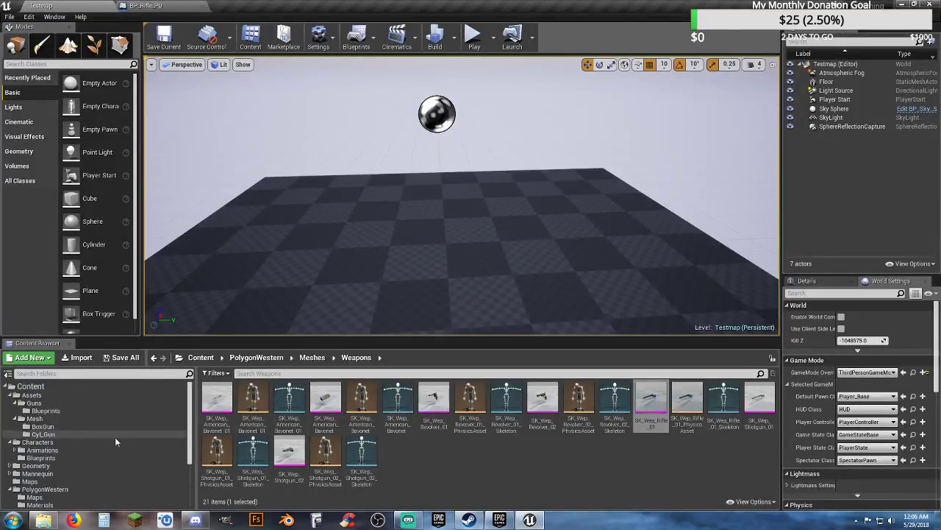
{"action": "left_click", "coordinate": [80, 411]}
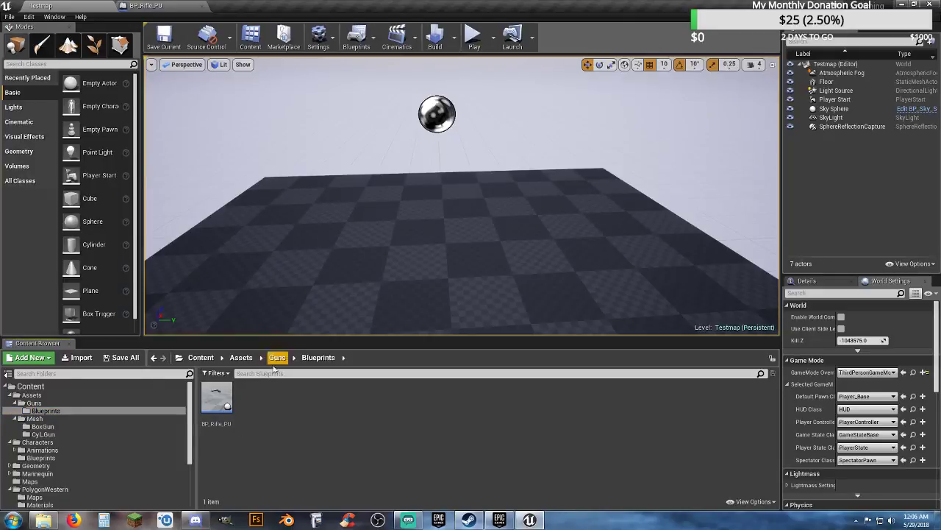
{"action": "right_click_drag", "start_coordinate": [355, 295], "coordinate": [243, 298]}
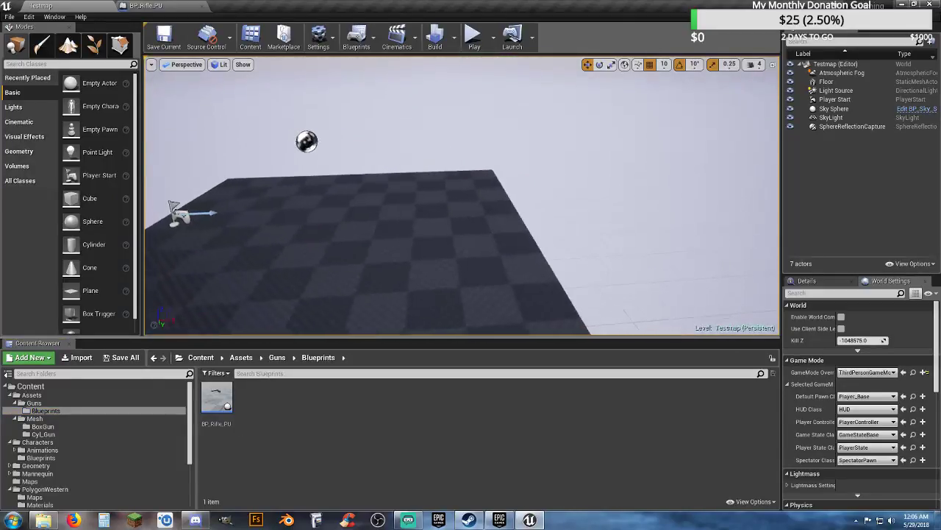
{"action": "left_click_drag", "start_coordinate": [419, 309], "coordinate": [434, 308]}
{"action": "left_click_drag", "start_coordinate": [216, 400], "coordinate": [420, 233]}
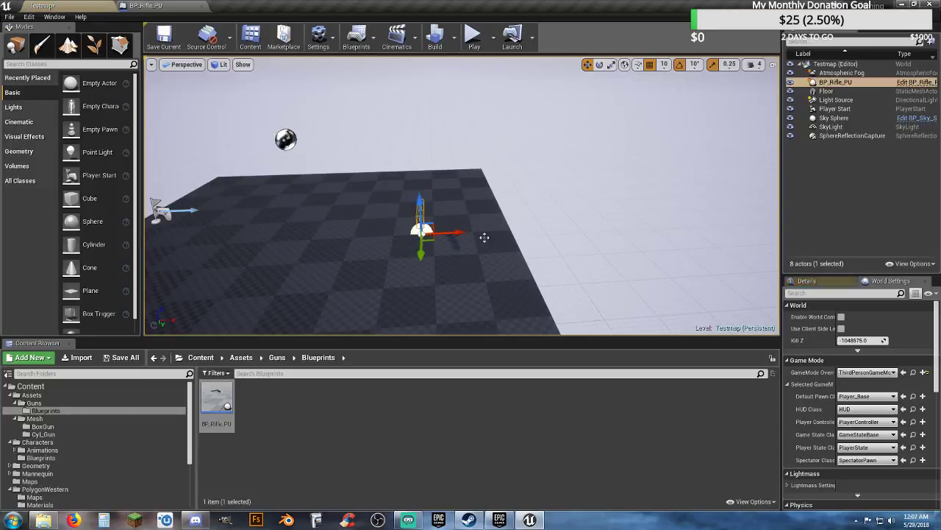
{"action": "left_click", "coordinate": [807, 280]}
{"action": "right_click_drag", "start_coordinate": [410, 248], "coordinate": [566, 248]}
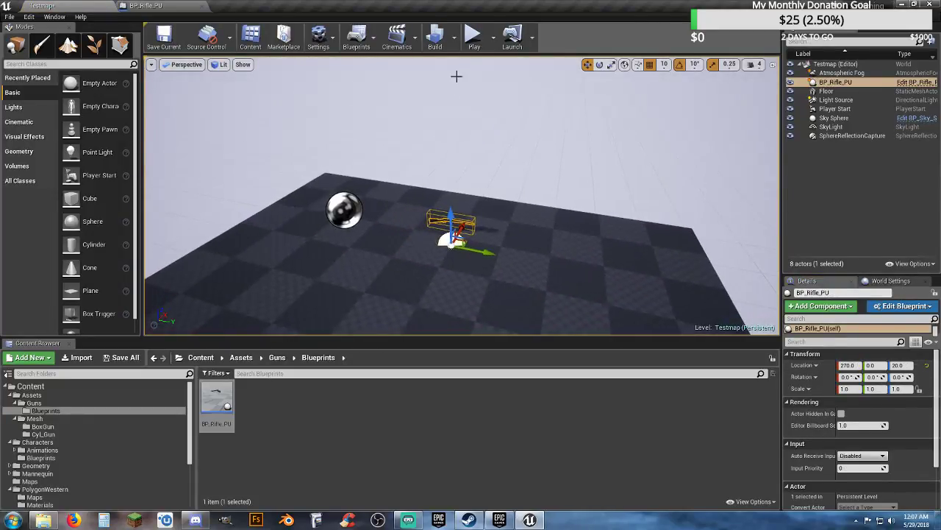
Step: Play-test Testmap by running the cowboy around the rifle pickup, stop the session, and return to the BP_Rifle_PU blueprint
{"action": "left_click", "coordinate": [473, 36]}
{"action": "key", "text": "w"}
{"action": "key", "text": "w"}
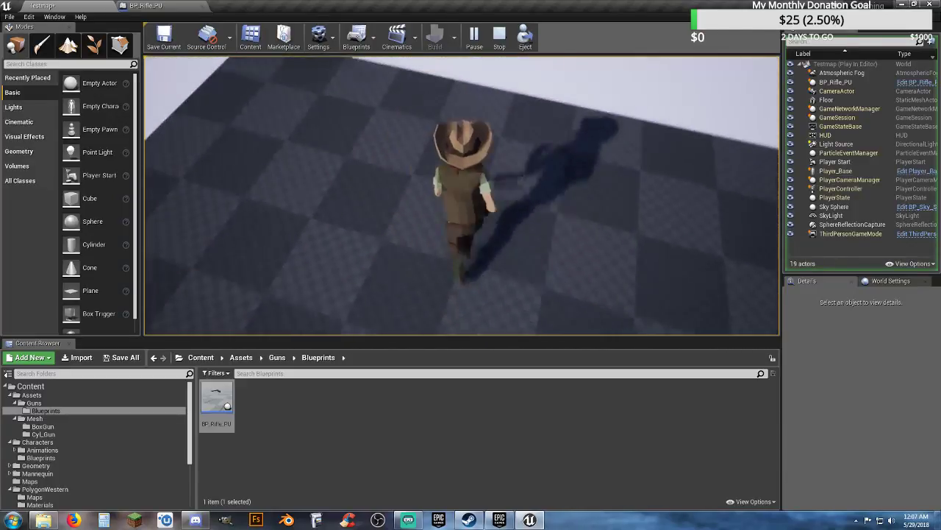
{"action": "key", "text": "s"}
{"action": "key", "text": "w"}
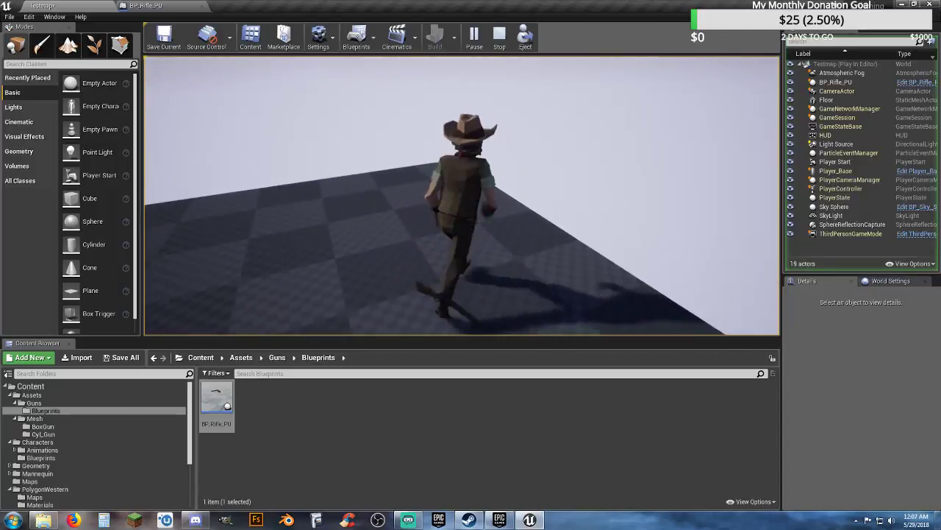
{"action": "key", "text": "a"}
{"action": "key", "text": "Escape"}
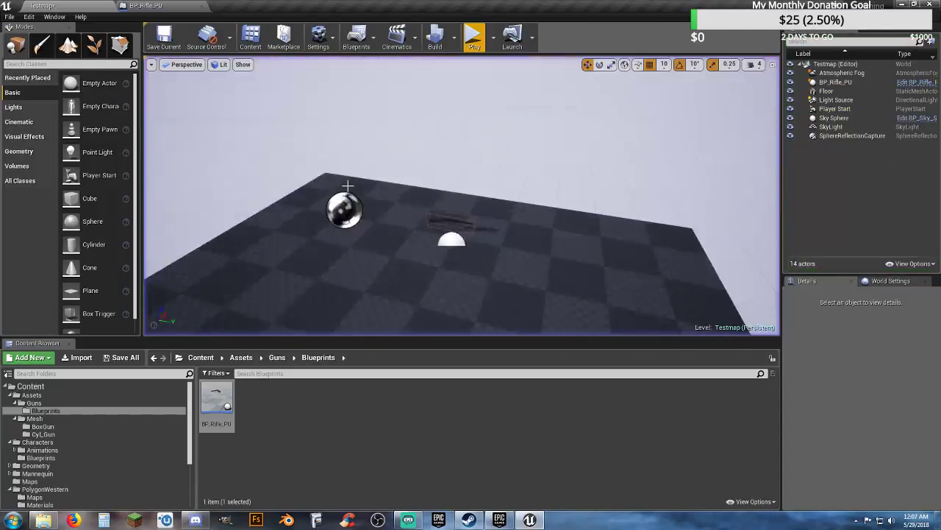
{"action": "left_click", "coordinate": [147, 6]}
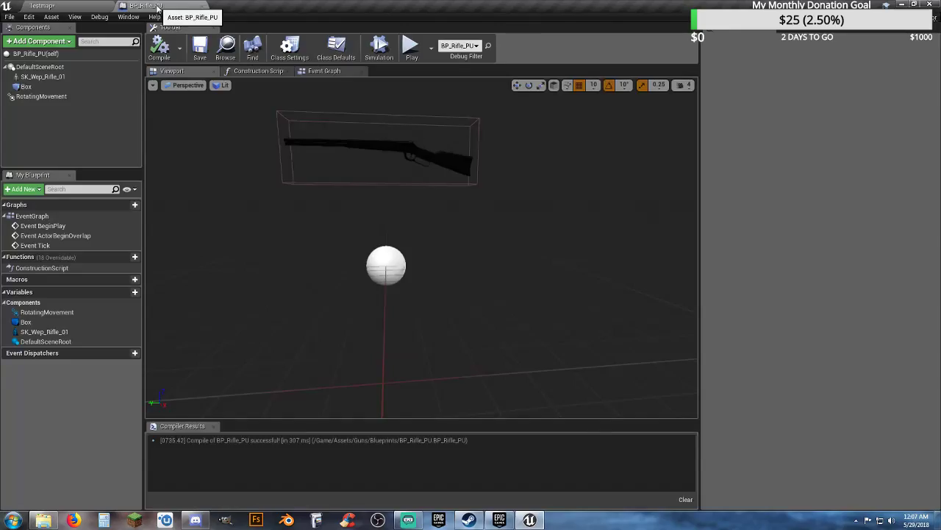
Step: Try making the Box collision the root component in place of DefaultSceneRoot, and undo that replacement
{"action": "left_click", "coordinate": [55, 78]}
{"action": "left_click", "coordinate": [26, 87]}
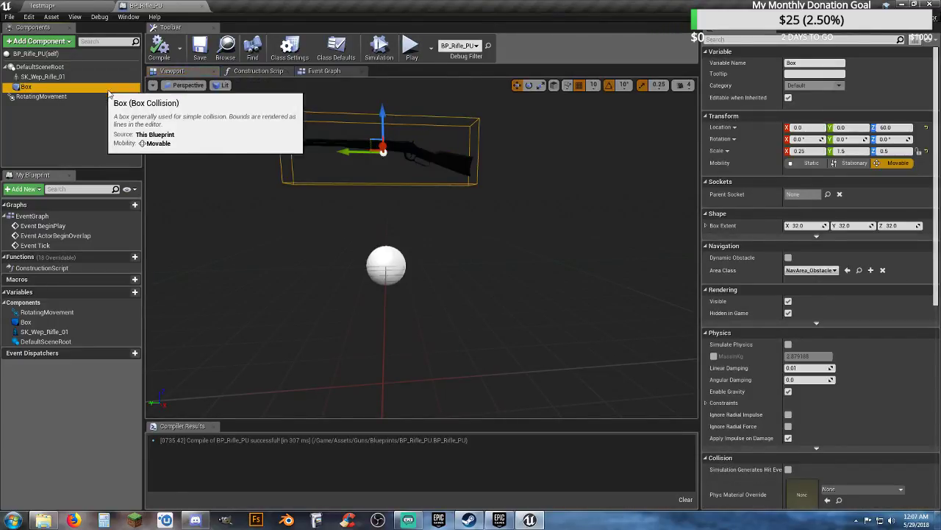
{"action": "left_click", "coordinate": [81, 111]}
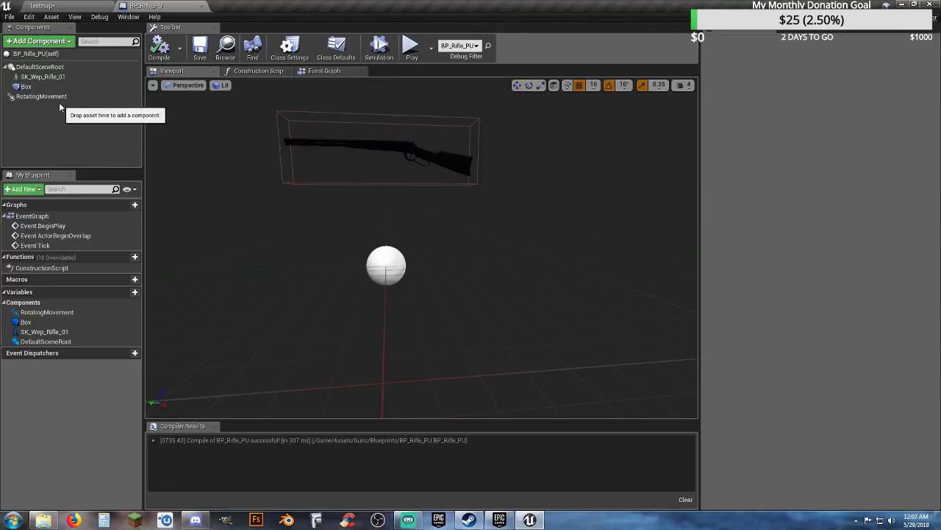
{"action": "left_click", "coordinate": [33, 88]}
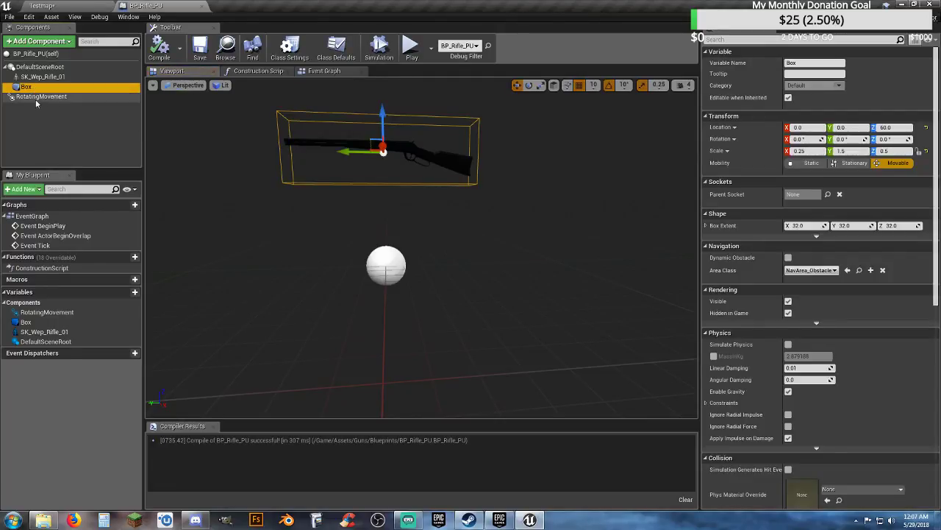
{"action": "left_click_drag", "start_coordinate": [34, 89], "coordinate": [37, 69]}
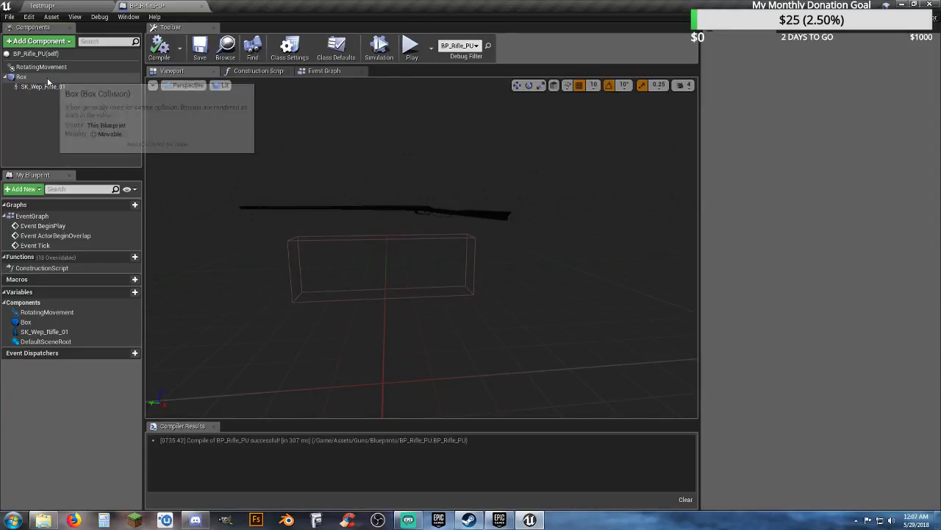
{"action": "left_click", "coordinate": [47, 77]}
{"action": "left_click", "coordinate": [48, 89]}
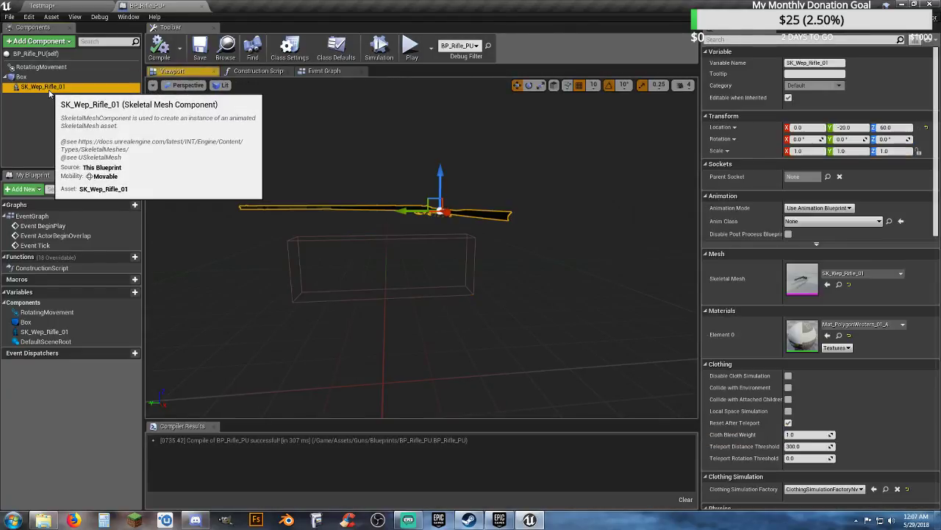
{"action": "key", "text": "ctrl+z"}
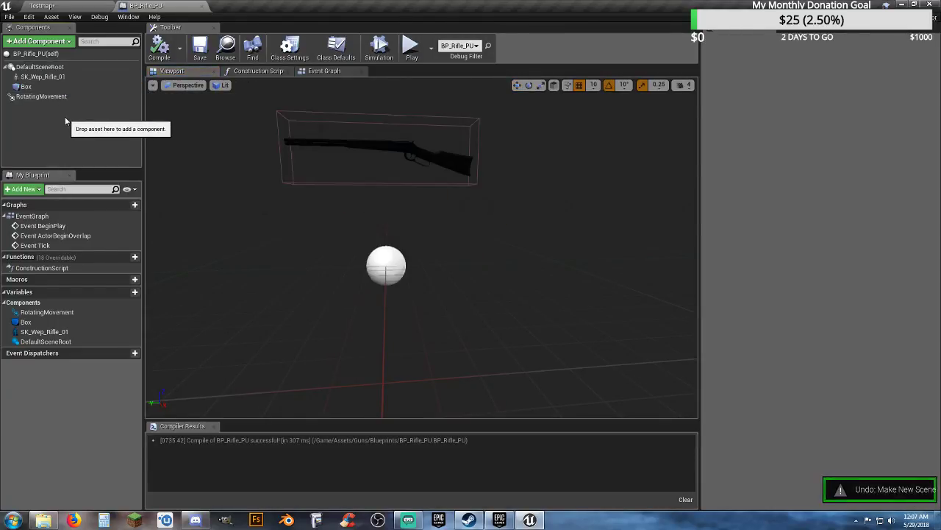
{"action": "right_click_drag", "start_coordinate": [193, 160], "coordinate": [184, 133]}
{"action": "key", "text": "w"}
{"action": "key", "text": "s"}
{"action": "mouse_move", "coordinate": [279, 194]}
{"action": "right_mouse_down"}
{"action": "mouse_move", "coordinate": [284, 211]}
{"action": "mouse_move", "coordinate": [280, 194]}
{"action": "right_mouse_up"}
{"action": "key", "text": "w"}
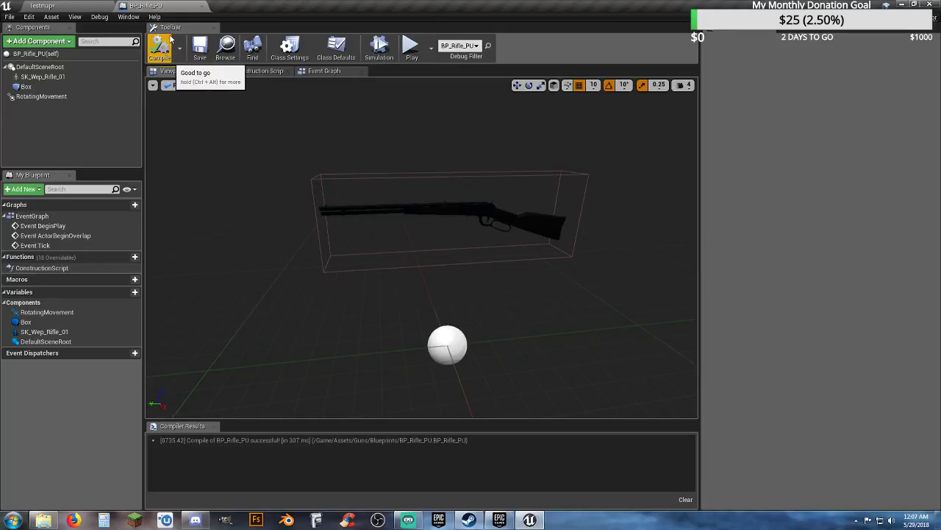
Step: Delete the default BeginPlay, ActorBeginOverlap and Tick event nodes from BP_Rifle_PU's Event Graph
{"action": "left_click", "coordinate": [306, 70]}
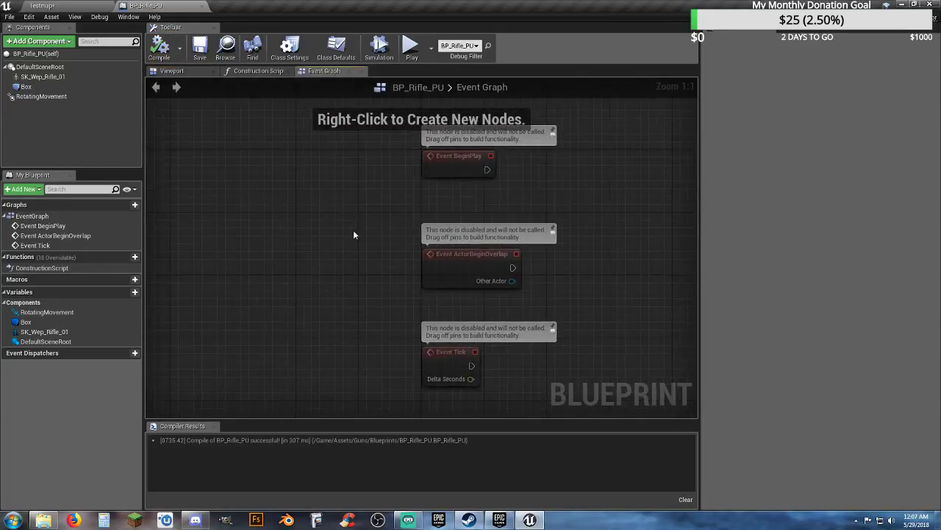
{"action": "left_click_drag", "start_coordinate": [340, 195], "coordinate": [481, 380]}
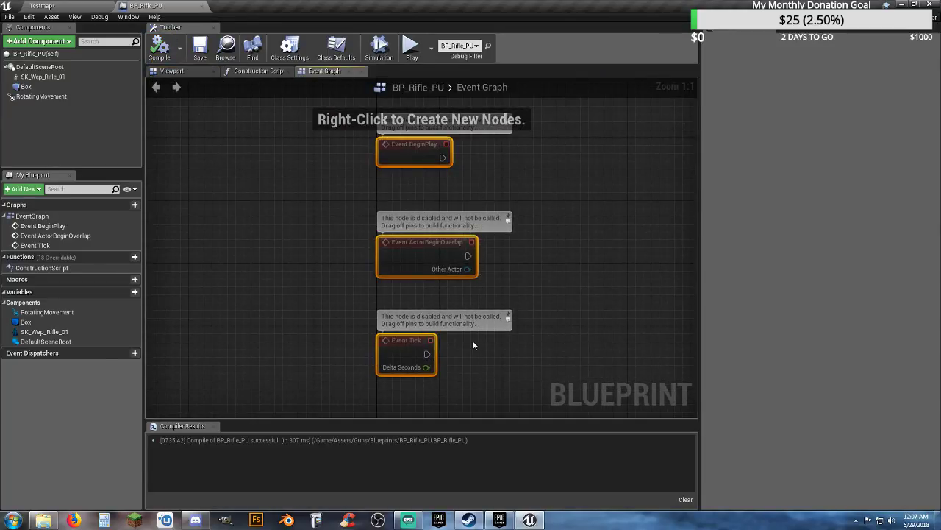
{"action": "key", "text": "Delete"}
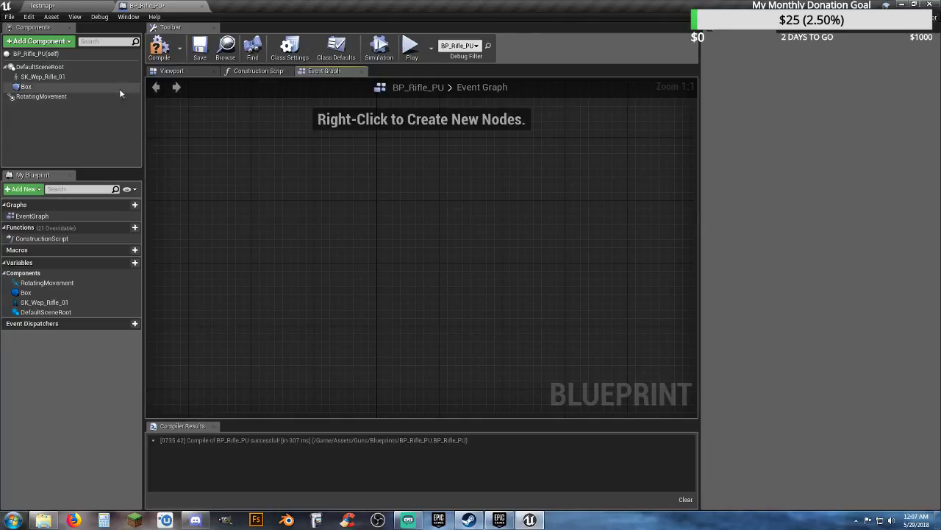
Step: Add an OnComponentBeginOverlap event for the Box collision component to the Event Graph
{"action": "left_click", "coordinate": [40, 56]}
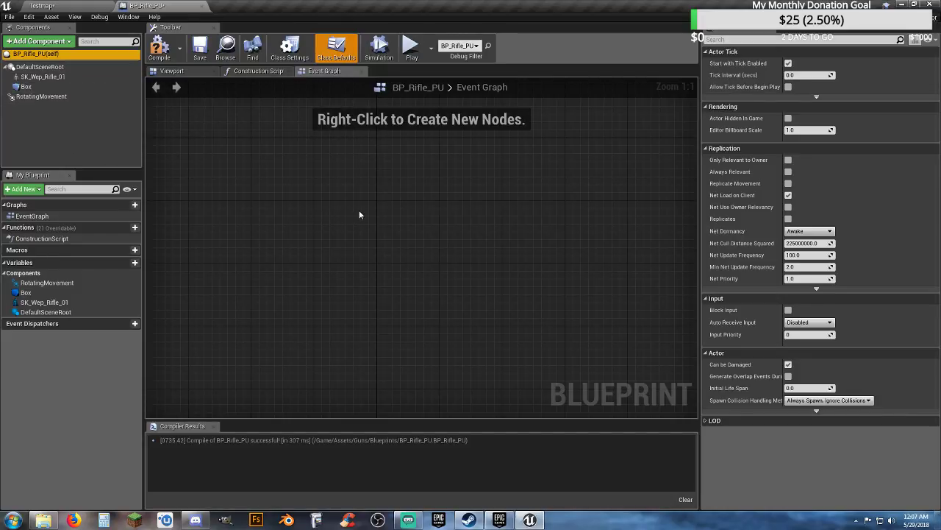
{"action": "left_click", "coordinate": [69, 86]}
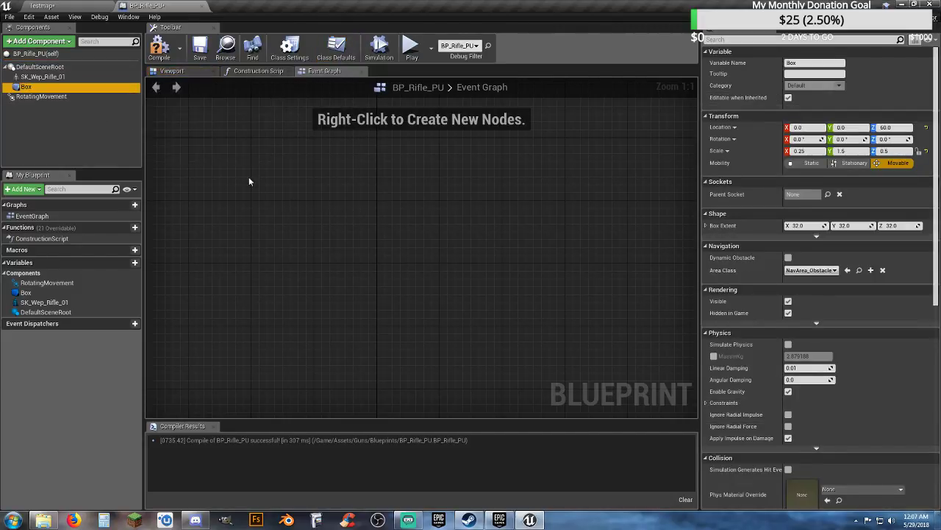
{"action": "right_click", "coordinate": [40, 87]}
{"action": "mouse_move", "coordinate": [101, 111]}
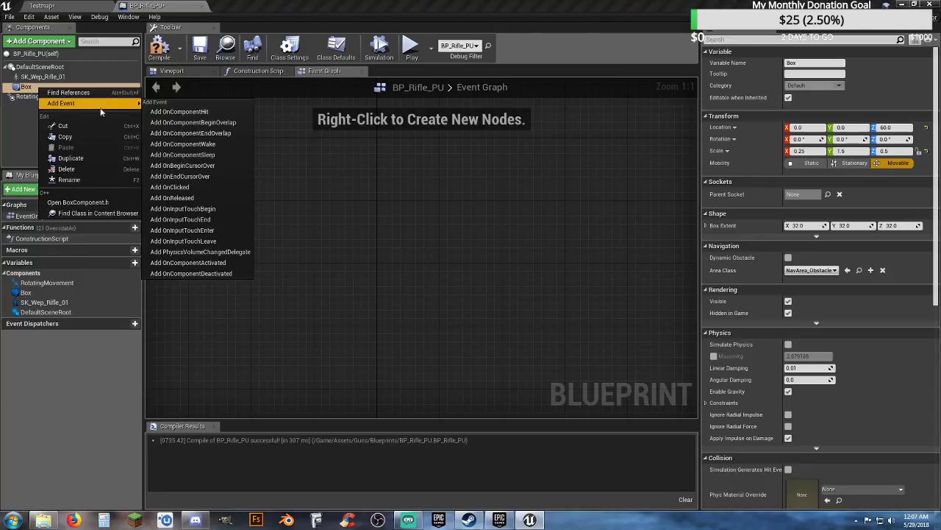
{"action": "left_click", "coordinate": [195, 123]}
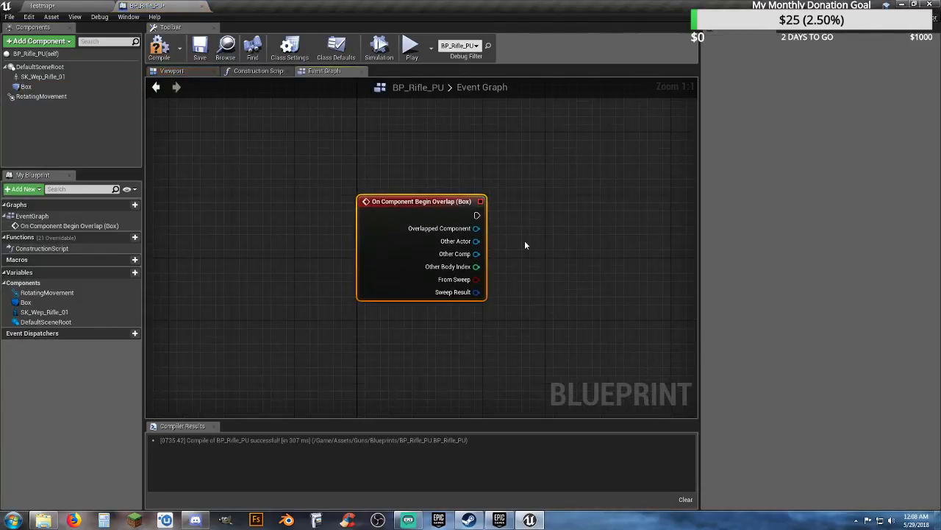
Step: Add a Cast To Player_Base node from the overlap event's Other Actor pin and align it beside the event
{"action": "right_click_drag", "start_coordinate": [509, 256], "coordinate": [428, 267]}
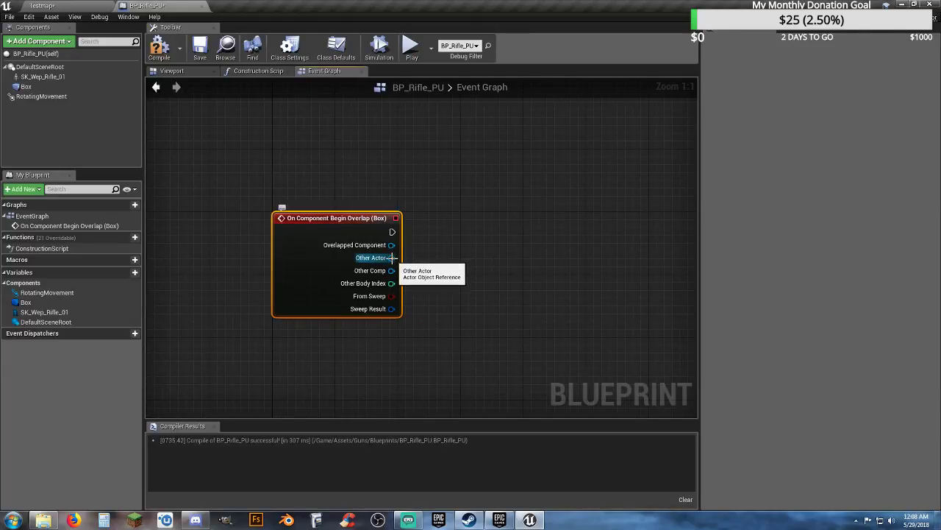
{"action": "left_click_drag", "start_coordinate": [391, 257], "coordinate": [461, 251]}
{"action": "type", "text": "casttoplayer"}
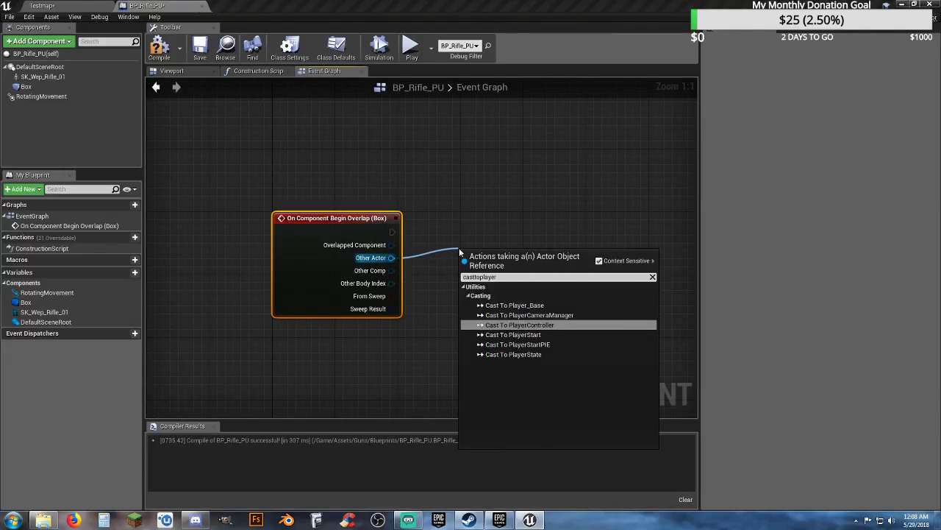
{"action": "left_click", "coordinate": [514, 305]}
{"action": "left_click_drag", "start_coordinate": [502, 270], "coordinate": [465, 224]}
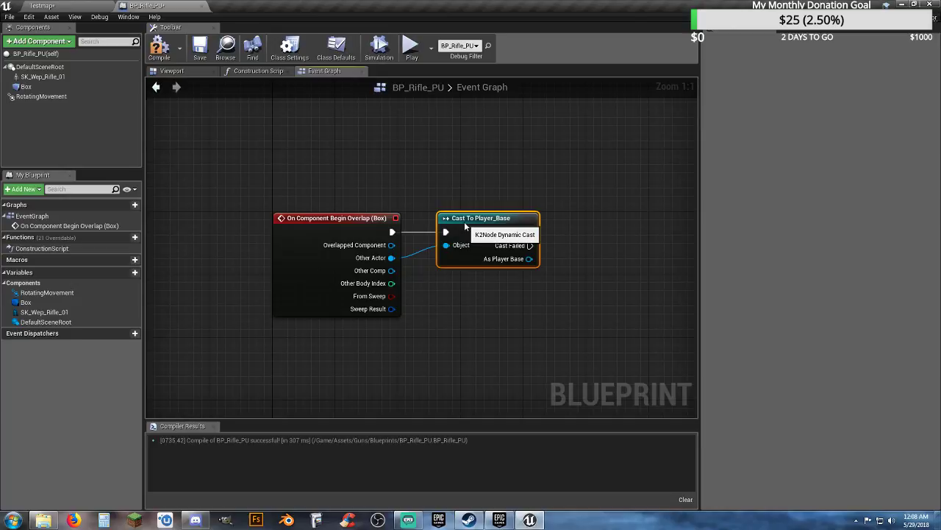
{"action": "left_click", "coordinate": [464, 290]}
{"action": "right_click_drag", "start_coordinate": [493, 293], "coordinate": [408, 291]}
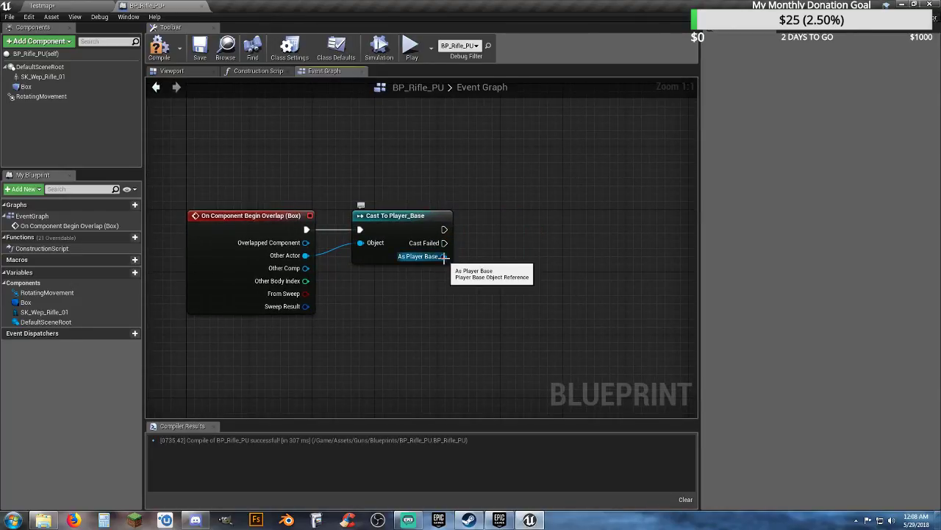
{"action": "left_click_drag", "start_coordinate": [443, 256], "coordinate": [477, 273]}
{"action": "left_click", "coordinate": [374, 295]}
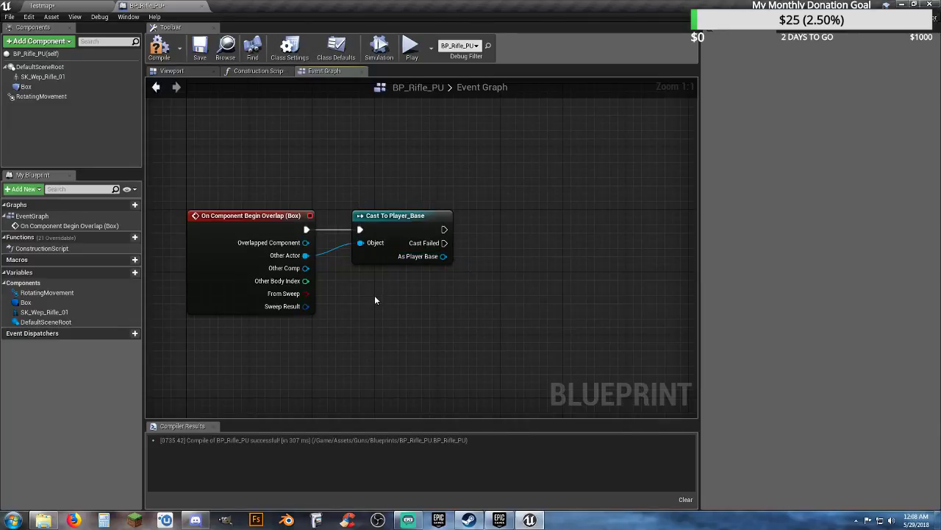
Step: Save the BP_Rifle_PU blueprint and return to the Testmap level editor
{"action": "left_click", "coordinate": [199, 46]}
{"action": "left_click", "coordinate": [85, 6]}
{"action": "left_click", "coordinate": [370, 408]}
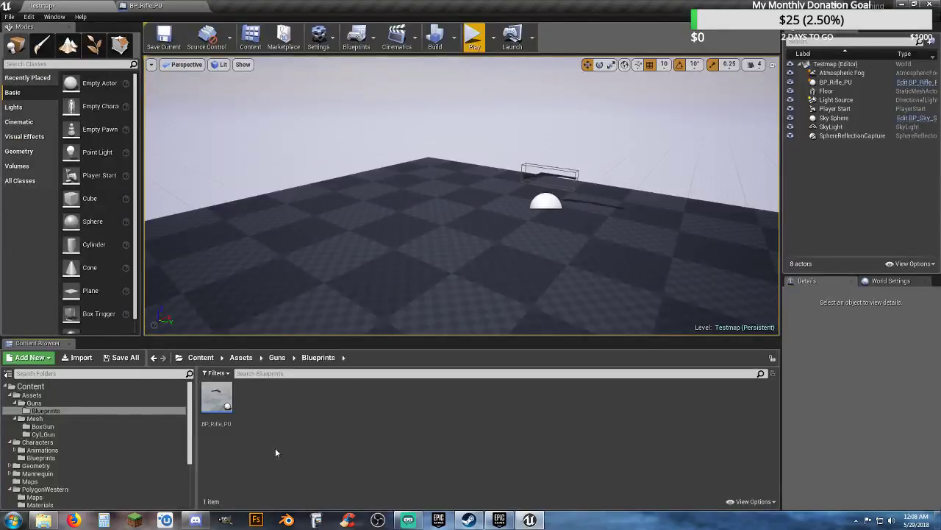
Step: Open Guns_Struct from ThirdPersonBP's Blueprints folder to review its gun variables and default meshes, and close it
{"action": "scroll", "coordinate": [67, 440], "scroll_direction": "down", "scroll_amount": 3}
{"action": "scroll", "coordinate": [65, 441], "scroll_direction": "down", "scroll_amount": 2}
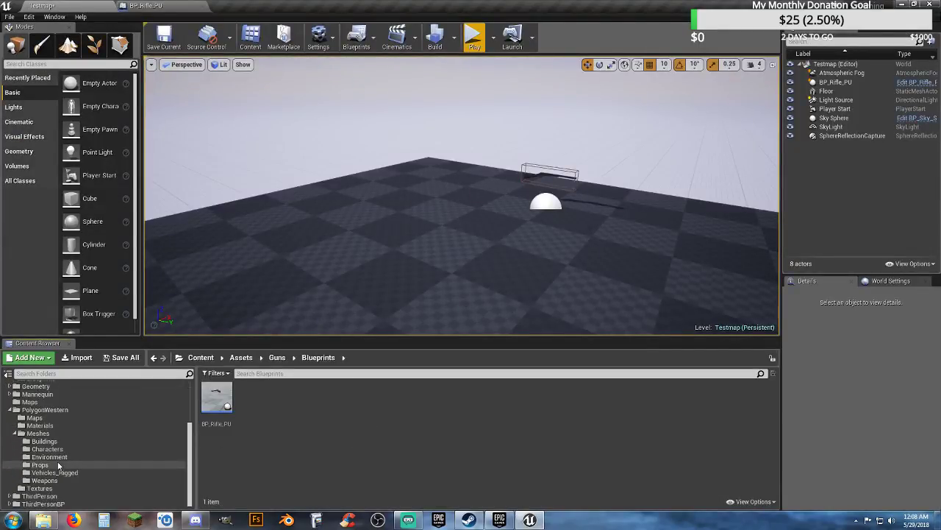
{"action": "left_click", "coordinate": [33, 503]}
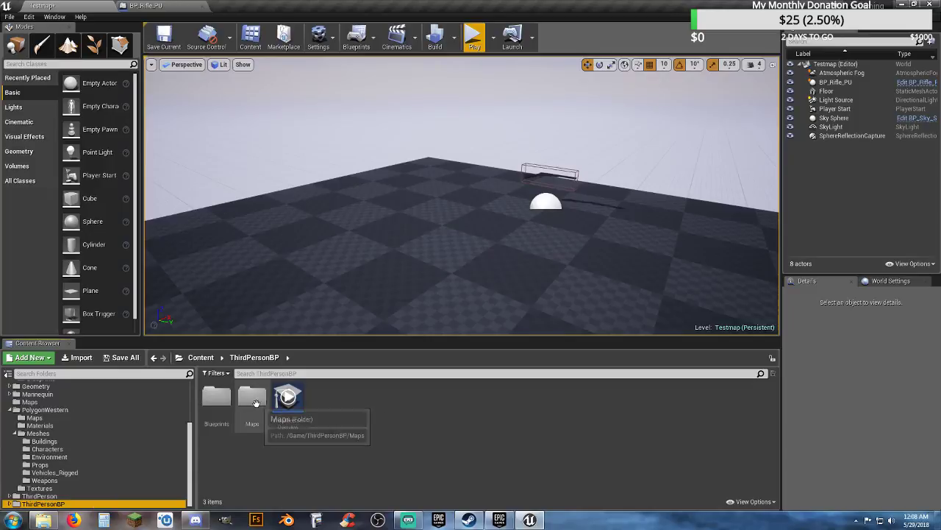
{"action": "double_click", "coordinate": [216, 401]}
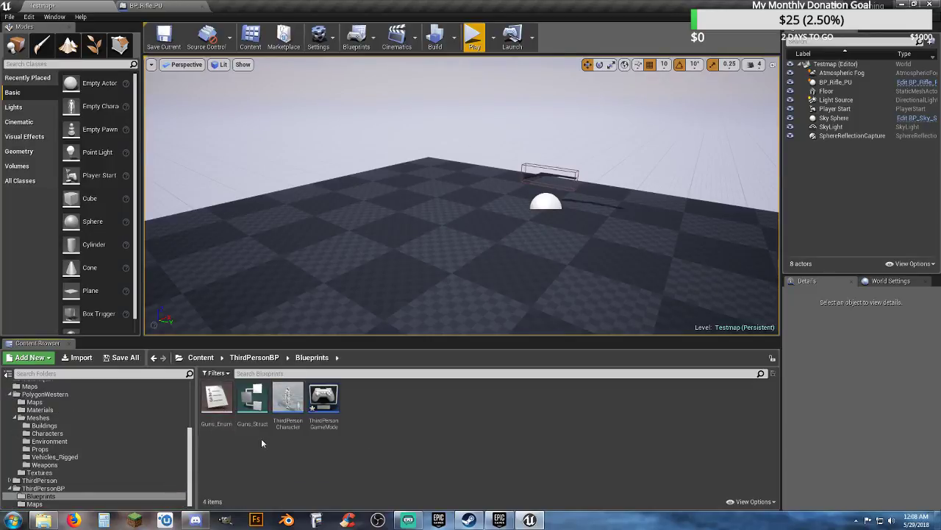
{"action": "left_click", "coordinate": [252, 405]}
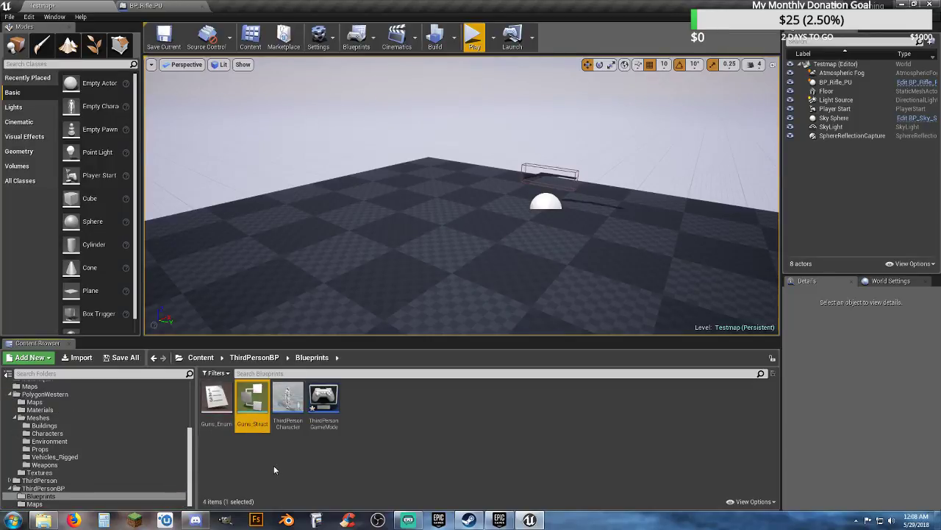
{"action": "left_click", "coordinate": [222, 425]}
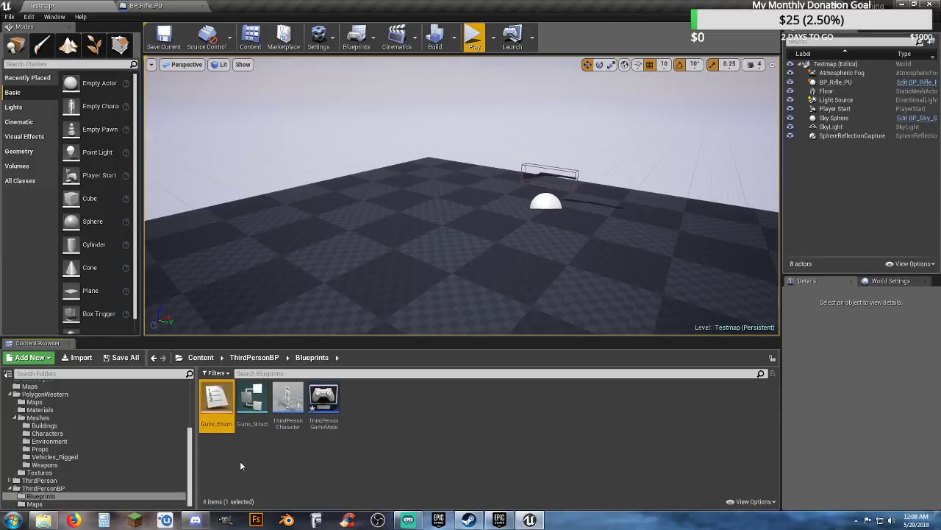
{"action": "left_click", "coordinate": [239, 460]}
{"action": "double_click", "coordinate": [256, 423]}
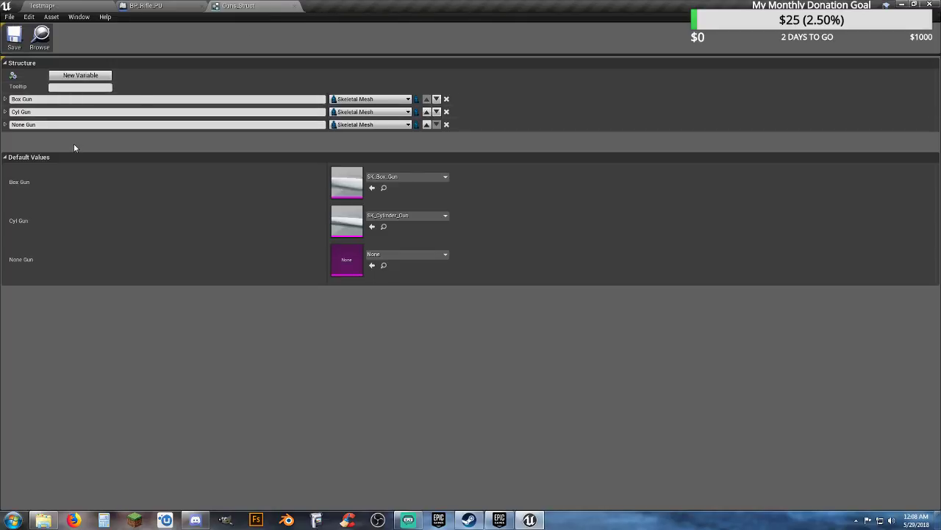
{"action": "left_click", "coordinate": [302, 6]}
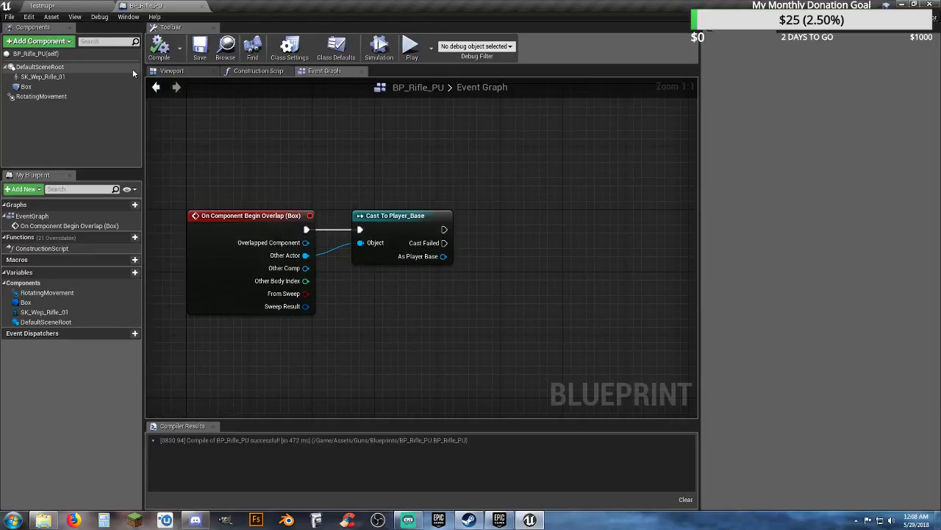
Step: Close the BP_Rifle_PU blueprint and save all changed content, including Testmap and ThirdPersonGameMode
{"action": "left_click", "coordinate": [203, 8]}
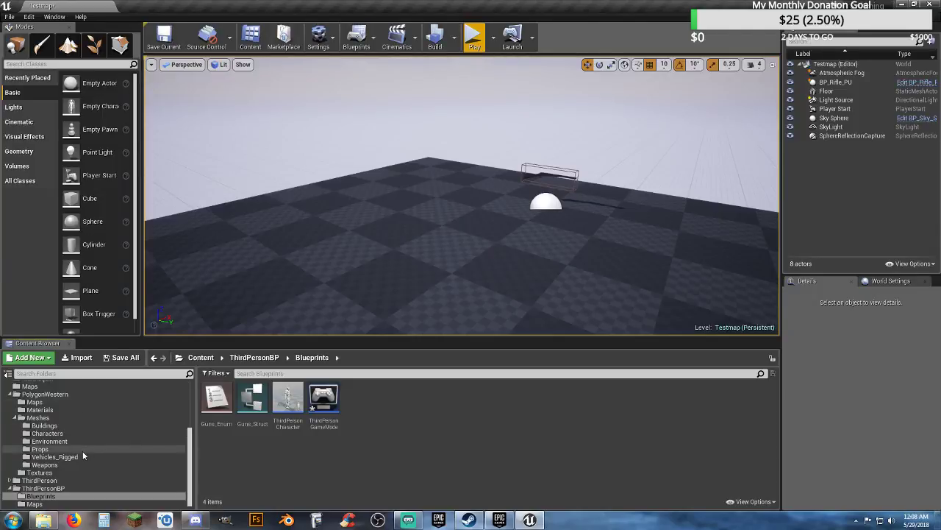
{"action": "left_click", "coordinate": [121, 357]}
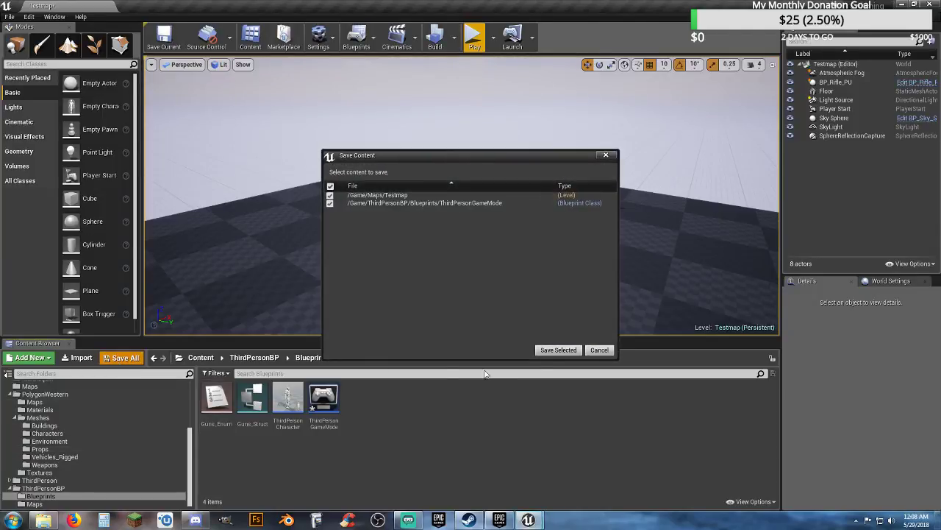
{"action": "left_click", "coordinate": [559, 355]}
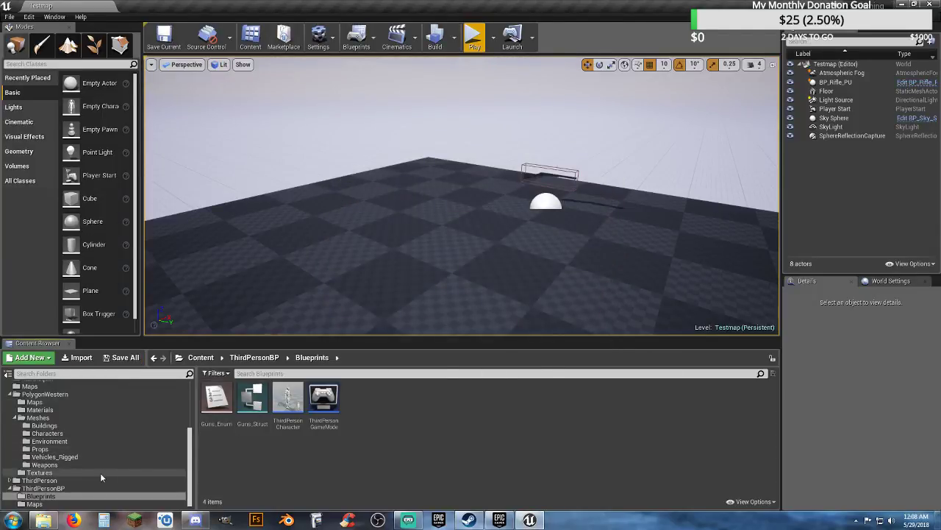
Step: Create a folder named Data inside the Assets folder and open it
{"action": "scroll", "coordinate": [75, 421], "scroll_direction": "up", "scroll_amount": 2}
{"action": "scroll", "coordinate": [63, 417], "scroll_direction": "up", "scroll_amount": 3}
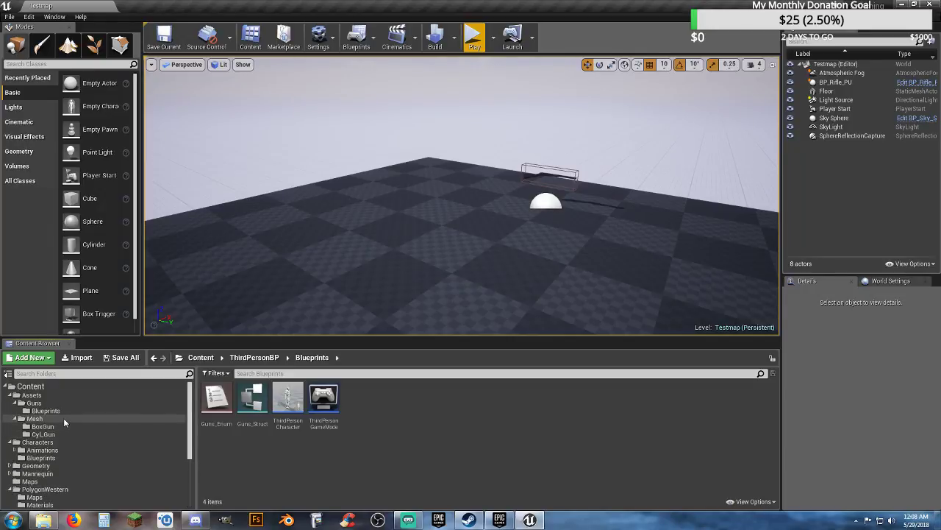
{"action": "left_click", "coordinate": [46, 395]}
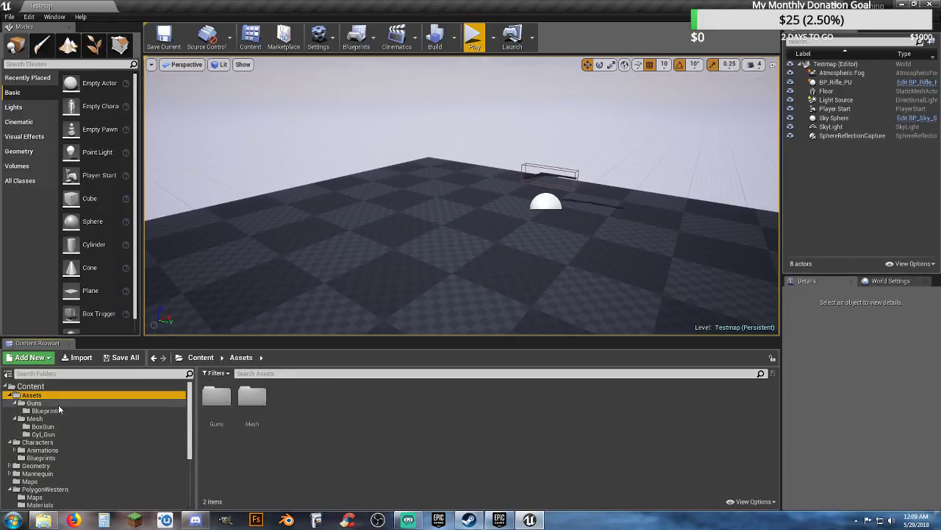
{"action": "right_click", "coordinate": [306, 405]}
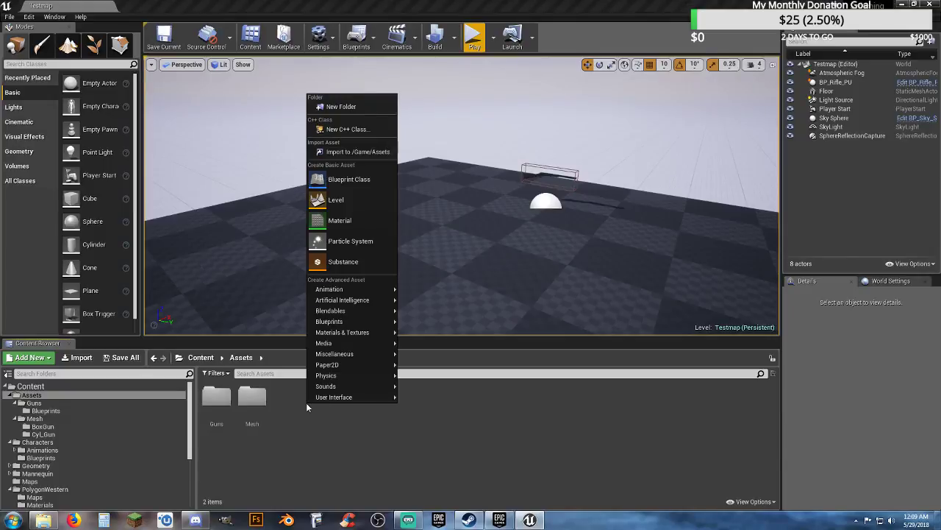
{"action": "left_click", "coordinate": [366, 107]}
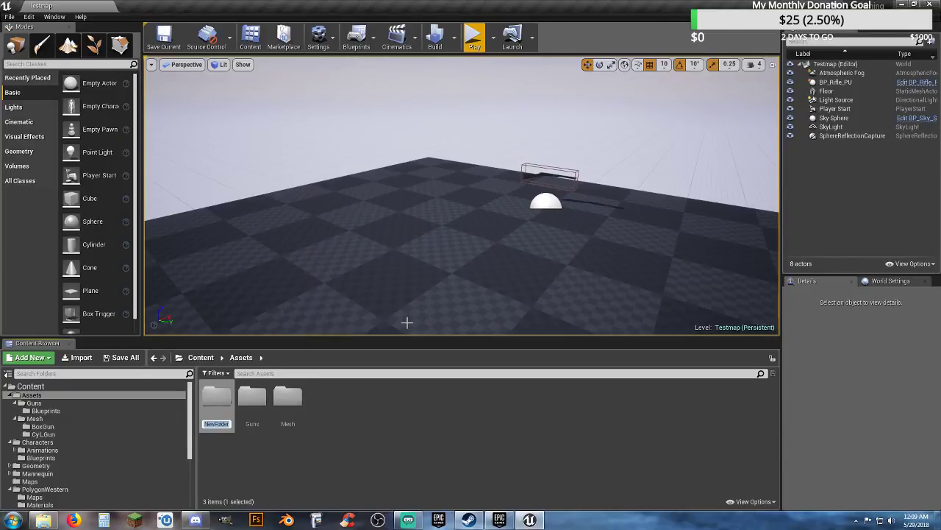
{"action": "type", "text": "Data"}
{"action": "key", "text": "Return"}
{"action": "key", "text": "Return"}
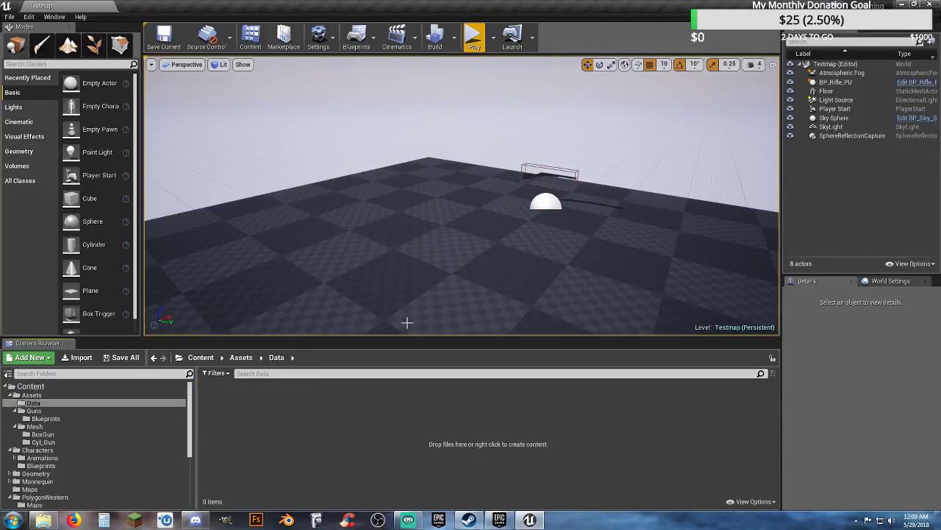
Step: Create a Structure asset named Weapons_List in the Data folder and open it for editing
{"action": "right_click", "coordinate": [264, 408]}
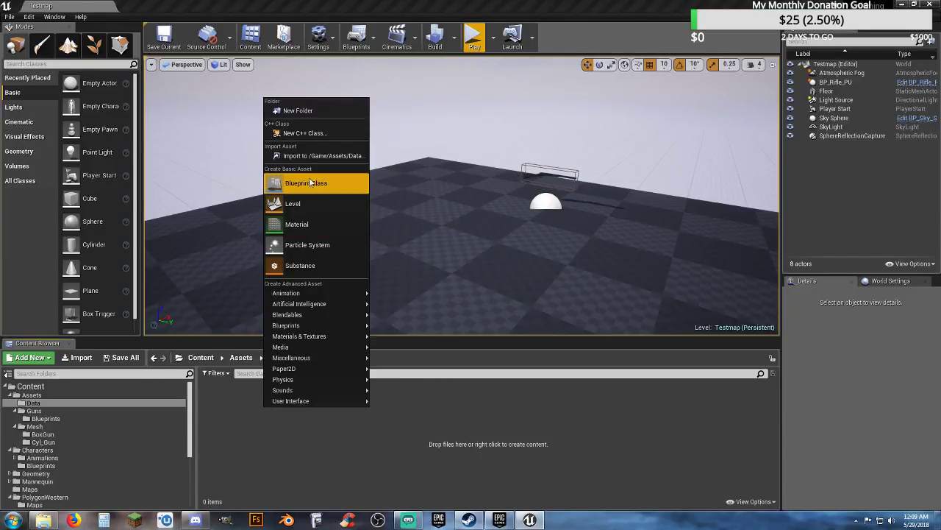
{"action": "mouse_move", "coordinate": [304, 326]}
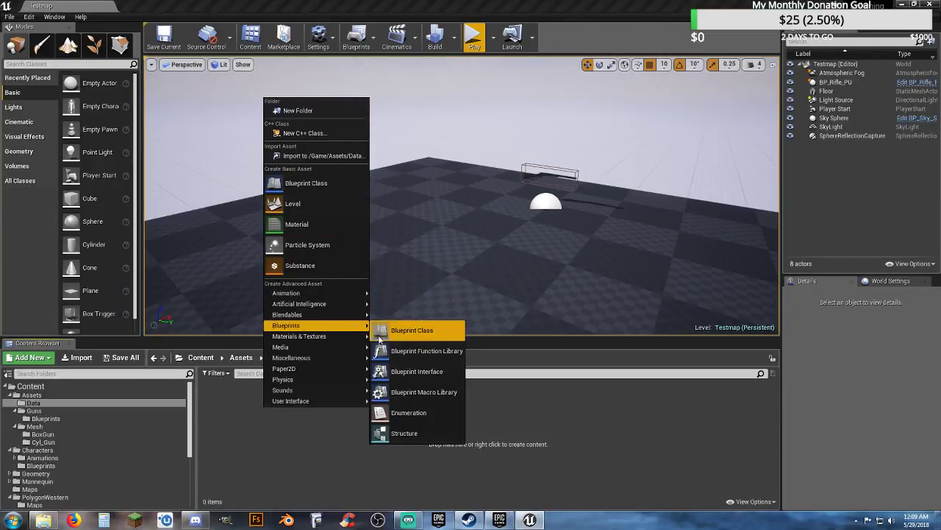
{"action": "left_click", "coordinate": [411, 433]}
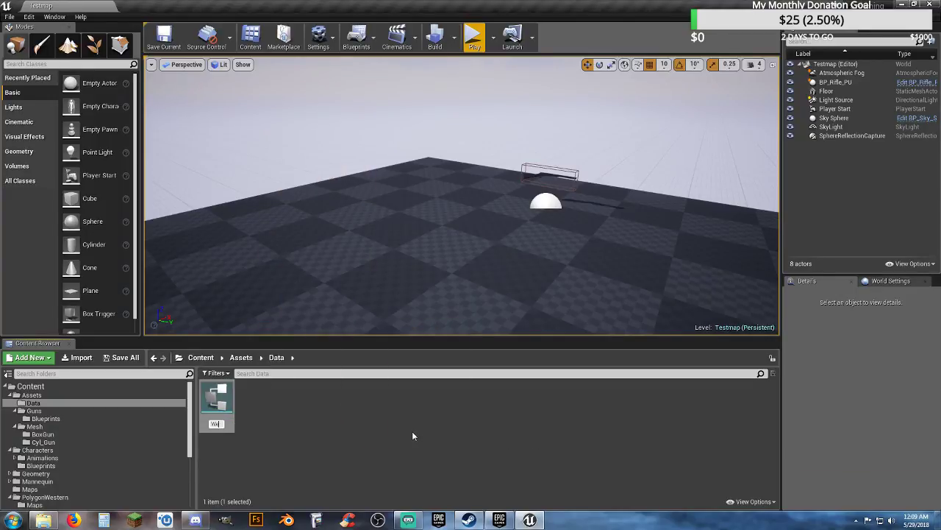
{"action": "type", "text": "Weapons"}
{"action": "key", "text": "BackSpace"}
{"action": "type", "text": "_List"}
{"action": "key", "text": "Return"}
{"action": "key", "text": "Return"}
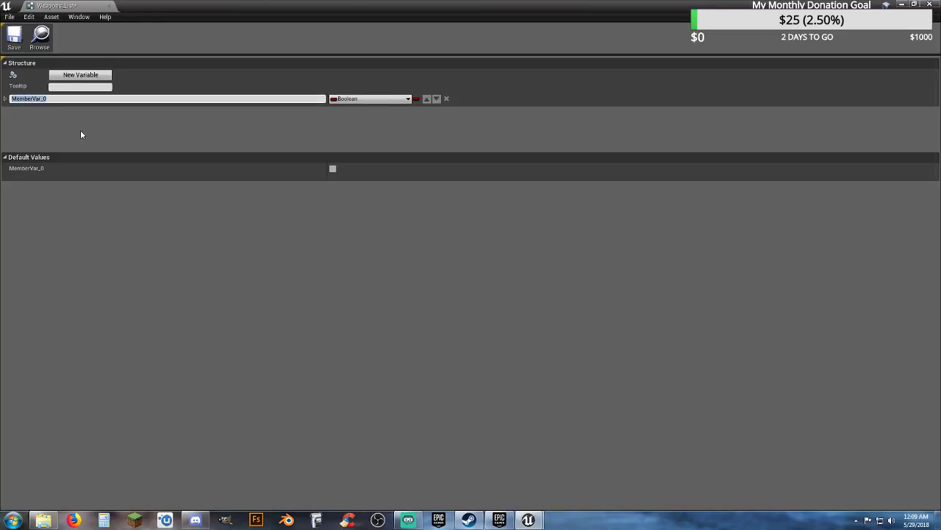
Step: Rename the structure's first variable to Peacemaker and set its type to Skeletal Mesh
{"action": "type", "text": "Peacemaker"}
{"action": "key", "text": "Return"}
{"action": "left_click", "coordinate": [397, 99]}
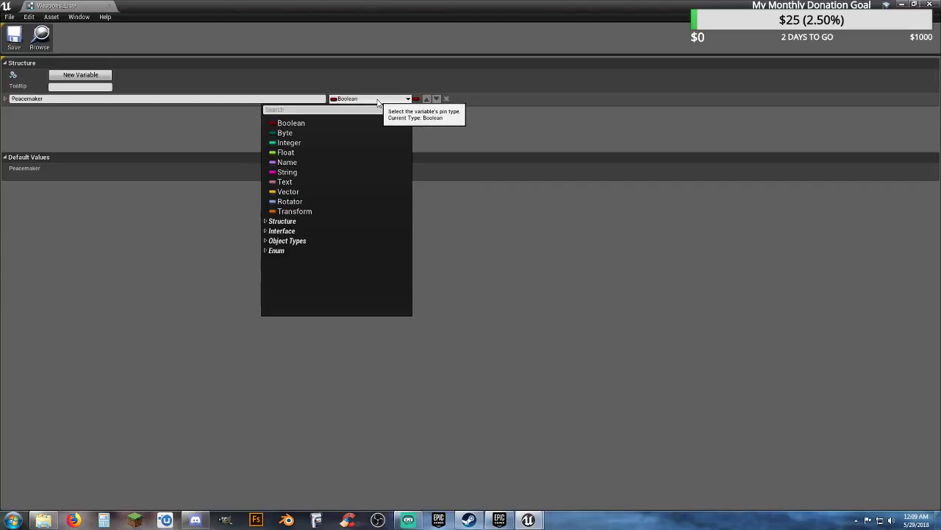
{"action": "type", "text": "skelet"}
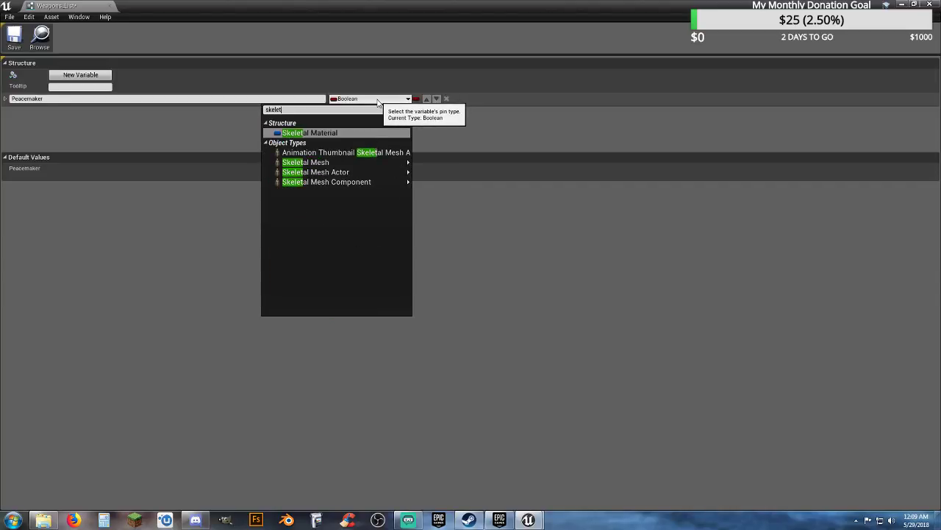
{"action": "mouse_move", "coordinate": [401, 163]}
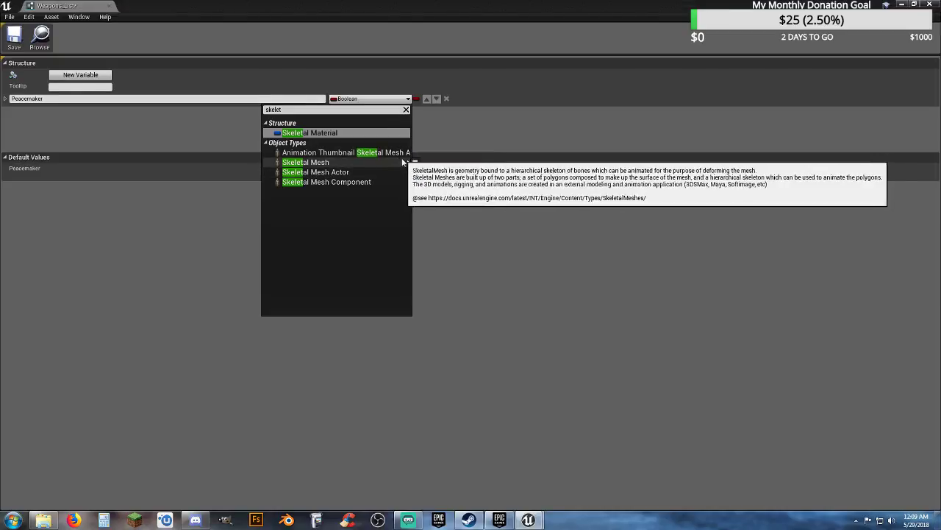
{"action": "left_click", "coordinate": [431, 162]}
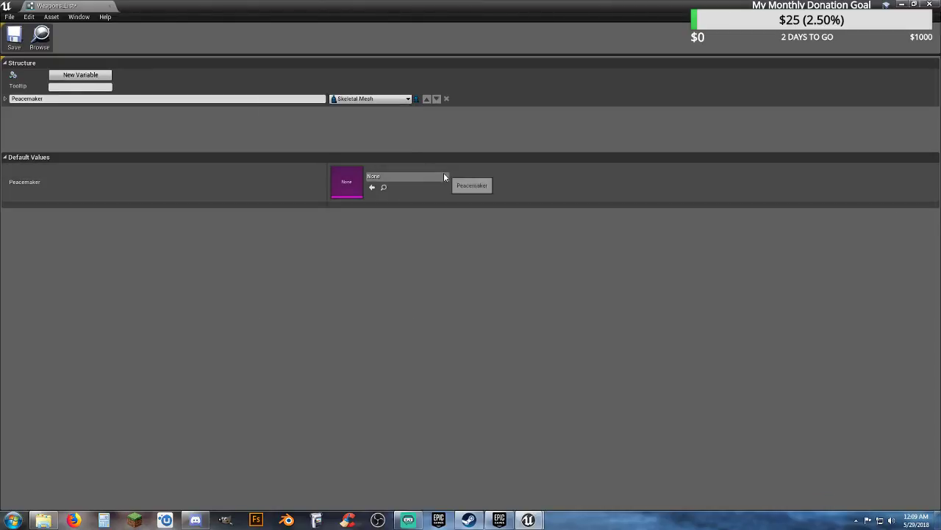
Step: Set Peacemaker's default value to the SK_Wep_Revolver_01 mesh
{"action": "left_click", "coordinate": [445, 177]}
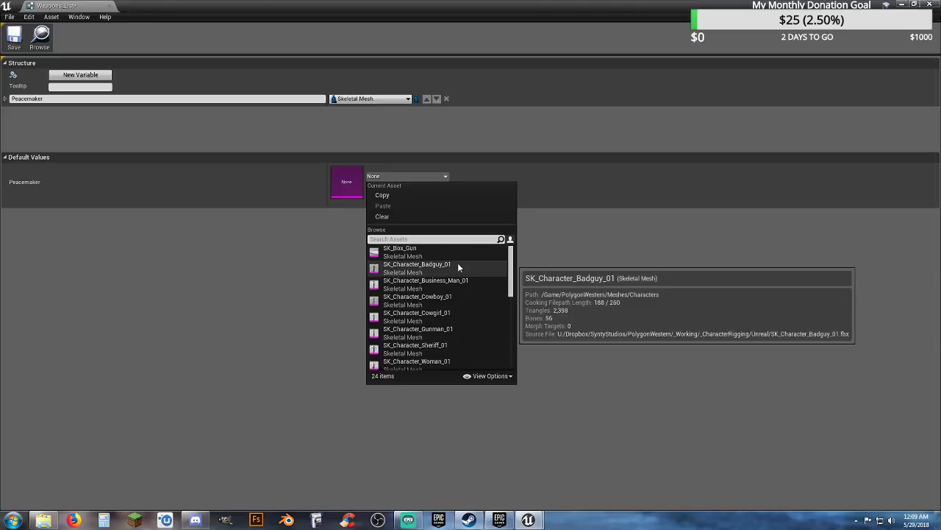
{"action": "scroll", "coordinate": [458, 263], "scroll_direction": "down", "scroll_amount": 3}
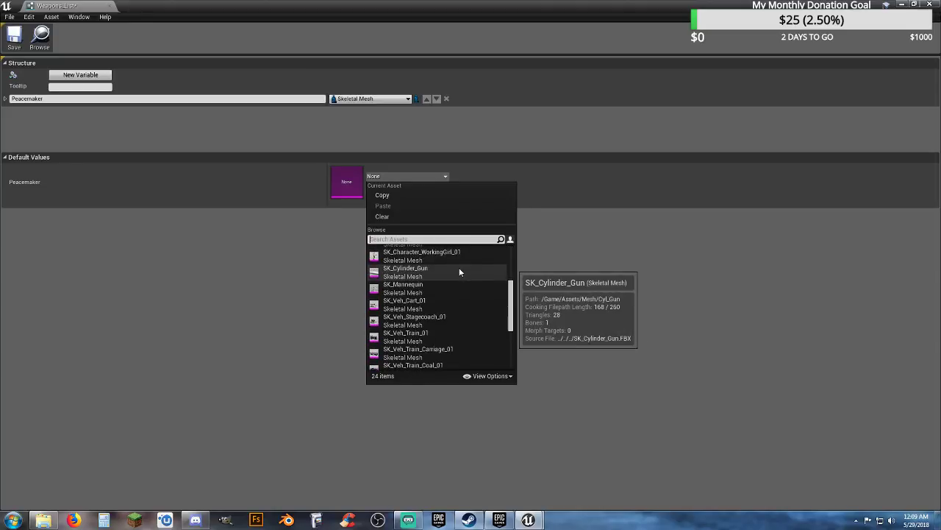
{"action": "scroll", "coordinate": [459, 272], "scroll_direction": "down", "scroll_amount": 1}
{"action": "scroll", "coordinate": [461, 274], "scroll_direction": "down", "scroll_amount": 5}
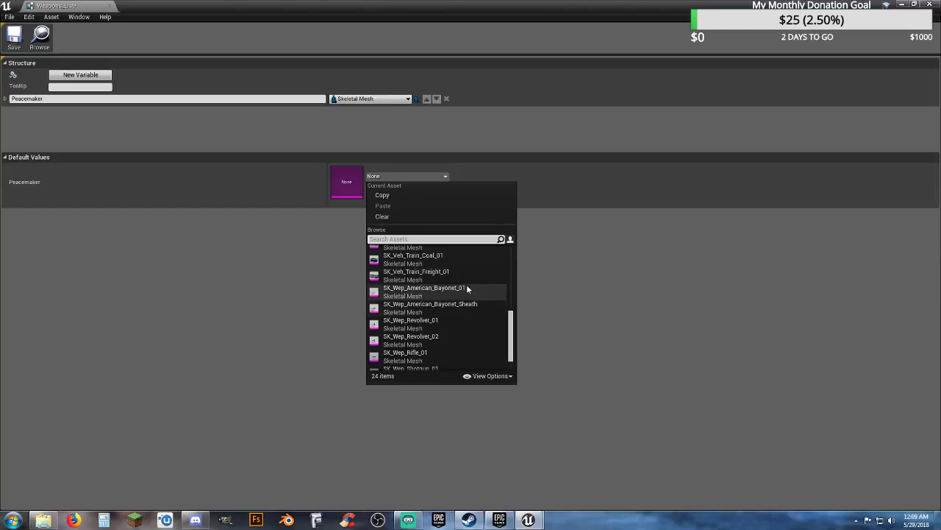
{"action": "left_click", "coordinate": [454, 323]}
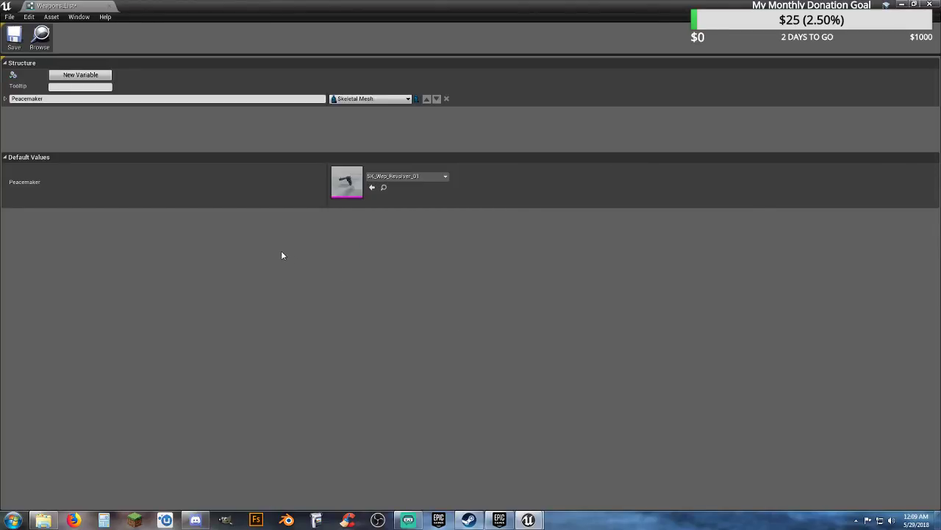
Step: Add a second Skeletal Mesh variable named Dragoon with SK_Wep_Revolver_02 as its default value
{"action": "left_click", "coordinate": [80, 75]}
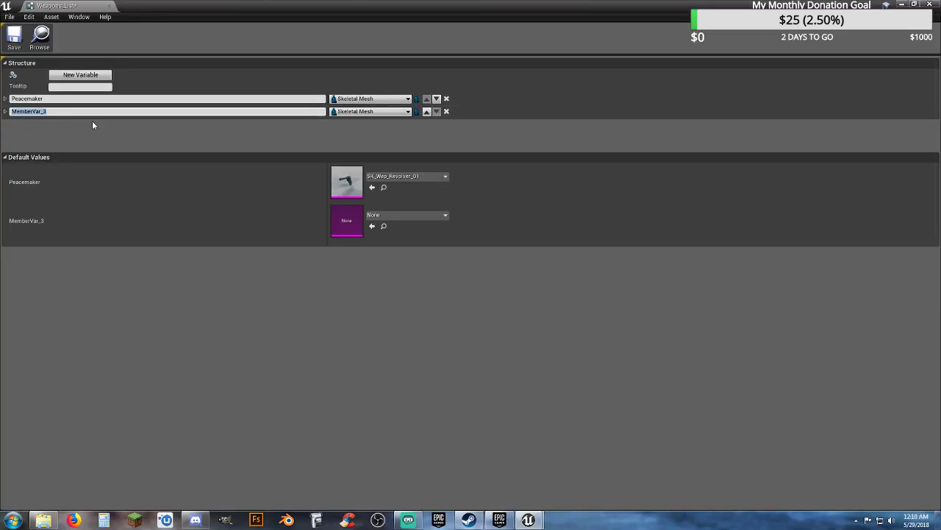
{"action": "type", "text": "Dragoon"}
{"action": "key", "text": "Return"}
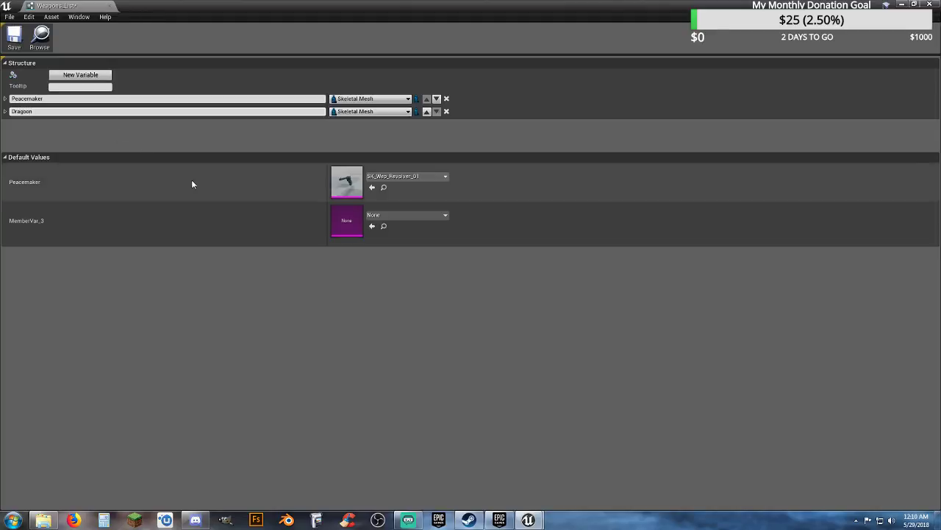
{"action": "left_click", "coordinate": [410, 215]}
{"action": "scroll", "coordinate": [462, 334], "scroll_direction": "down", "scroll_amount": 5}
{"action": "scroll", "coordinate": [462, 333], "scroll_direction": "down", "scroll_amount": 3}
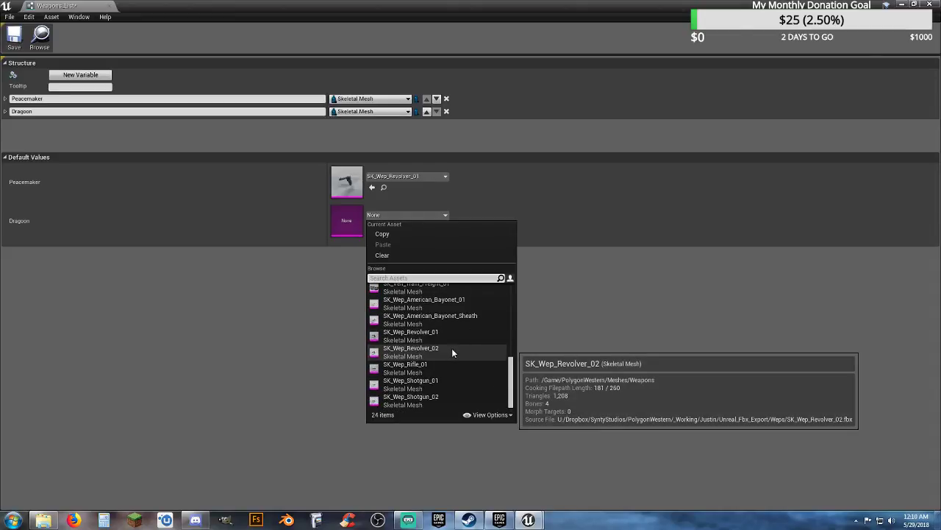
{"action": "left_click", "coordinate": [452, 351]}
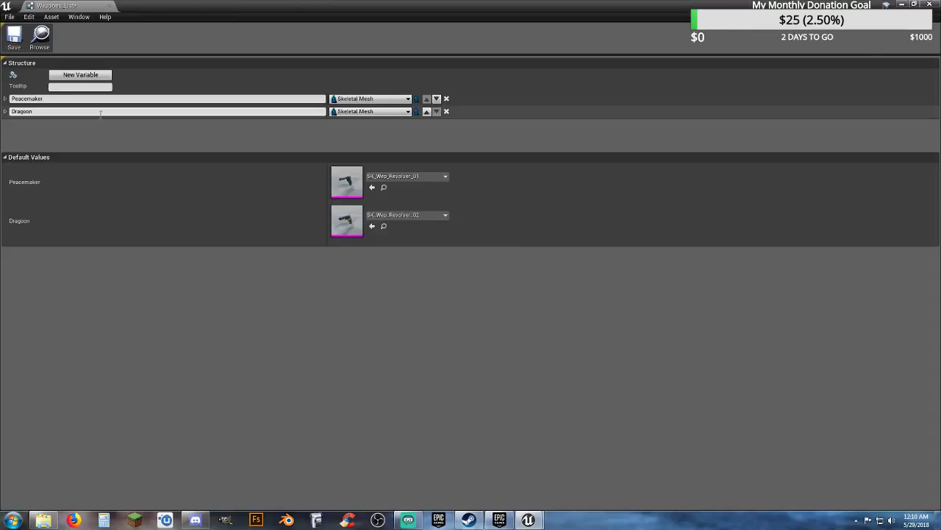
Step: Add a third Skeletal Mesh variable to the structure and name it SawedOff
{"action": "left_click", "coordinate": [88, 76]}
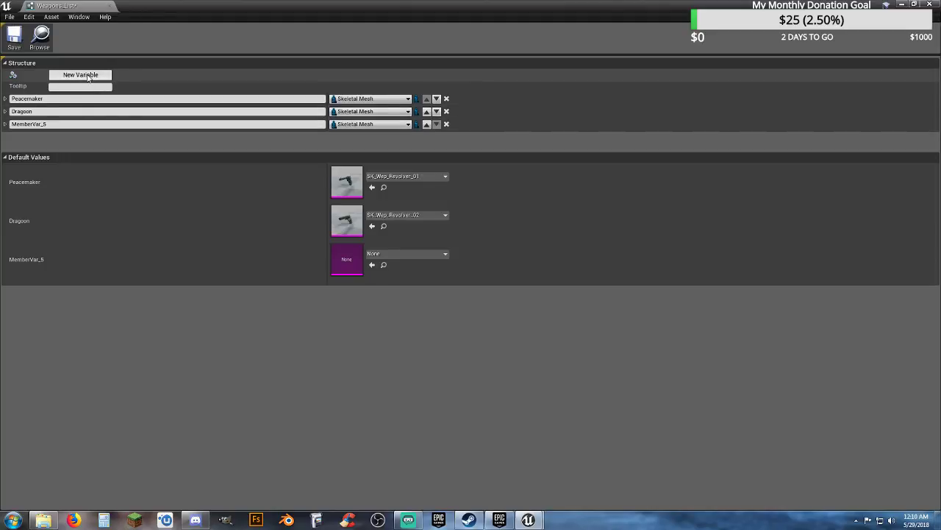
{"action": "double_click", "coordinate": [57, 125]}
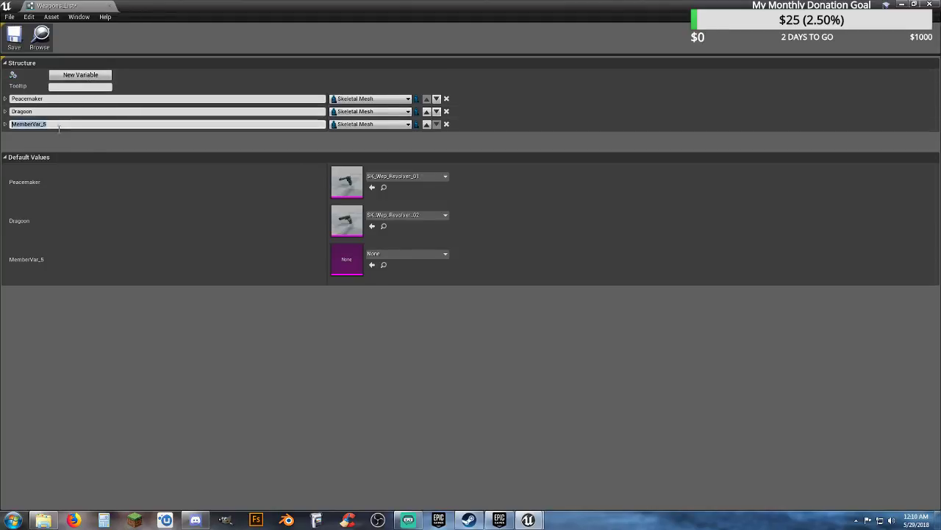
{"action": "type", "text": "SawedOff"}
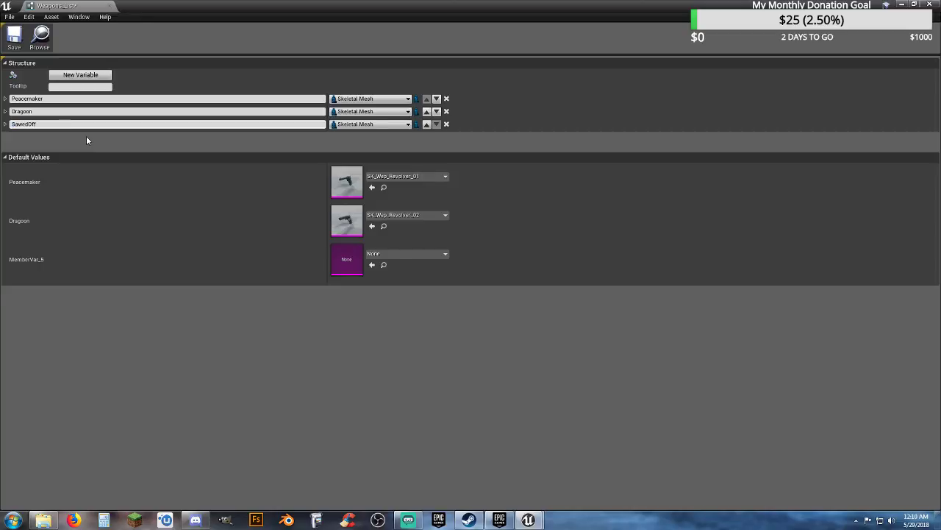
Step: Rename the third structure variable to Sawed Off and set its default value to the SK_Wep_Shotgun_02 mesh
{"action": "key", "text": "BackSpace"}
{"action": "key", "text": "BackSpace"}
{"action": "key", "text": "BackSpace"}
{"action": "type", "text": "Off"}
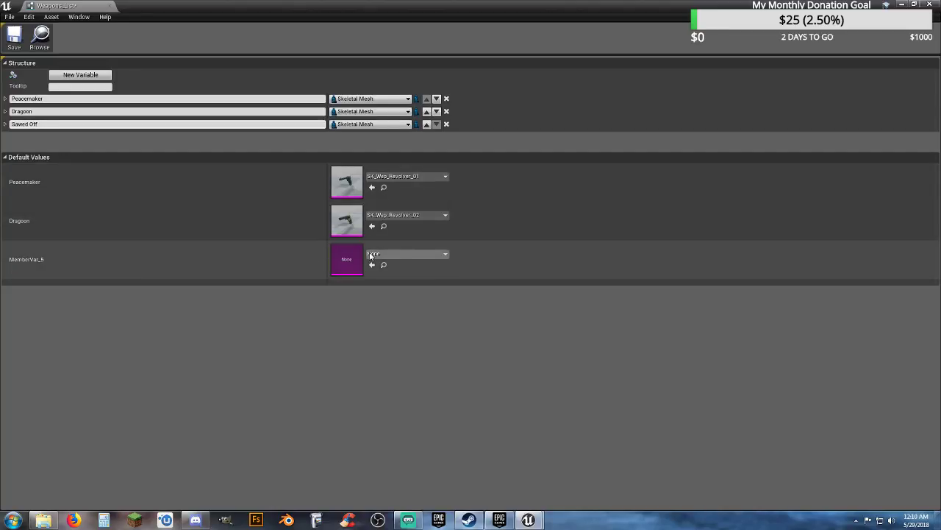
{"action": "key", "text": "Return"}
{"action": "left_click", "coordinate": [412, 254]}
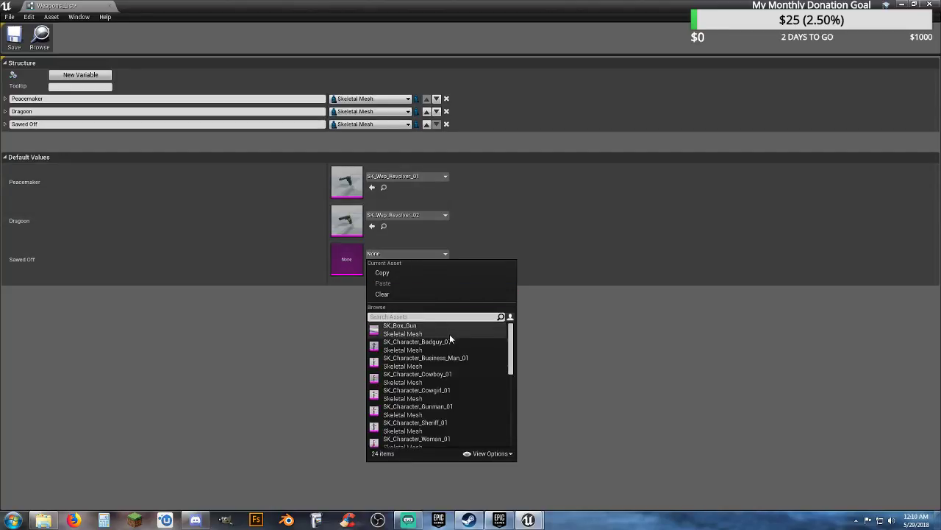
{"action": "scroll", "coordinate": [449, 346], "scroll_direction": "down", "scroll_amount": 6}
{"action": "scroll", "coordinate": [448, 352], "scroll_direction": "down", "scroll_amount": 2}
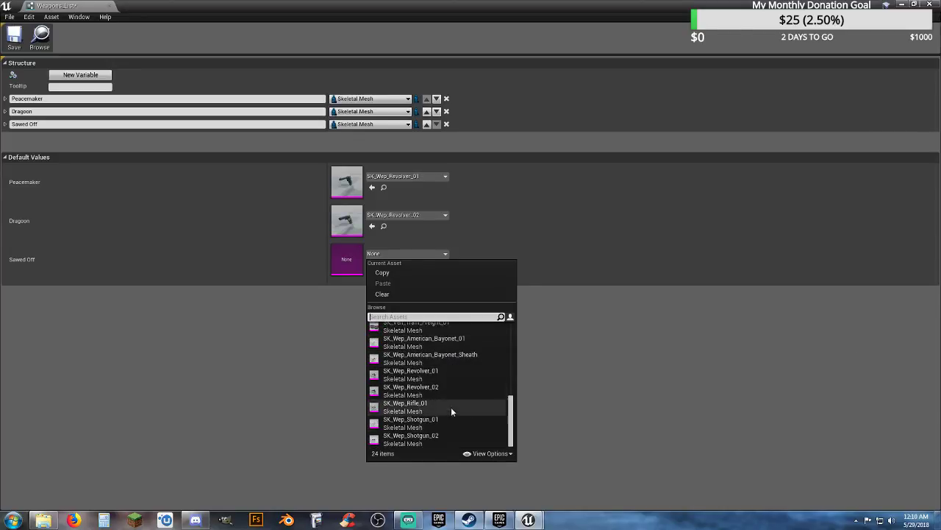
{"action": "left_click", "coordinate": [412, 438]}
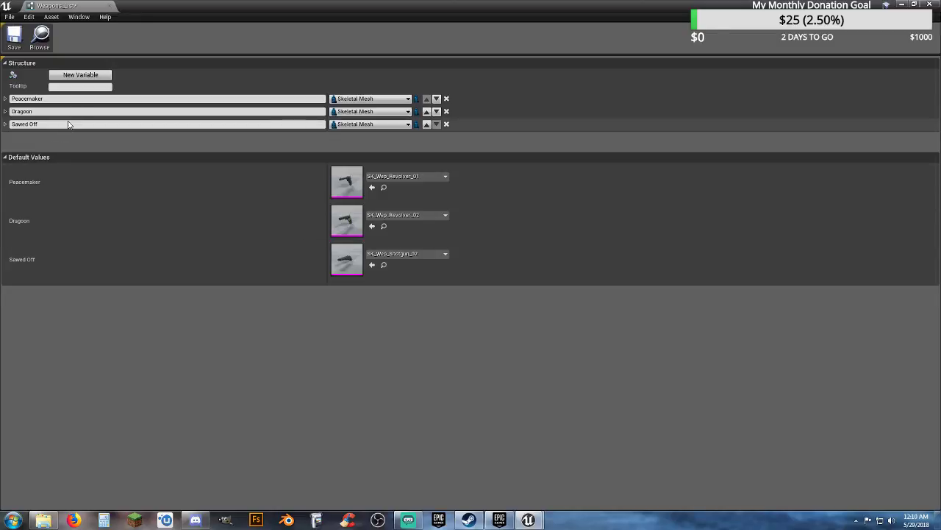
Step: Add a fourth Skeletal Mesh variable named Winchester with SK_Wep_Rifle_01 as its default value
{"action": "left_click", "coordinate": [80, 74]}
{"action": "left_click", "coordinate": [58, 137]}
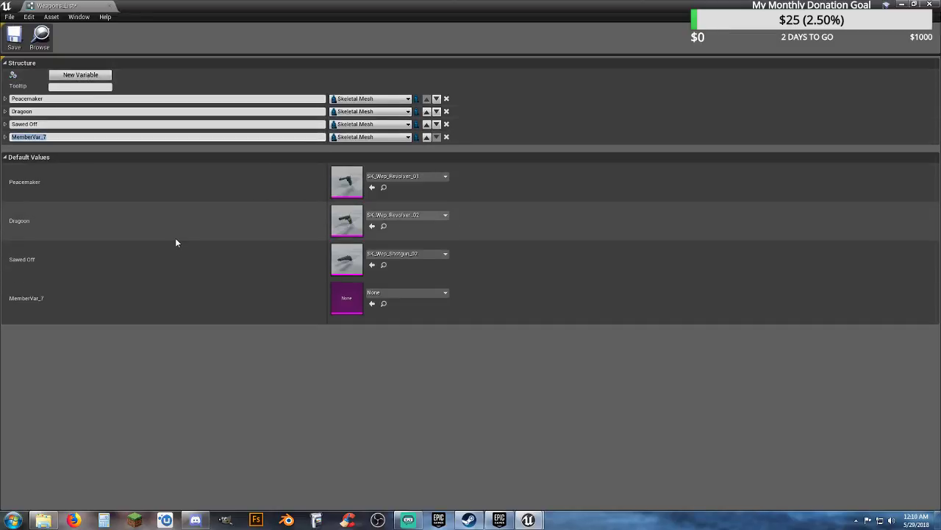
{"action": "type", "text": "Winchester"}
{"action": "key", "text": "Return"}
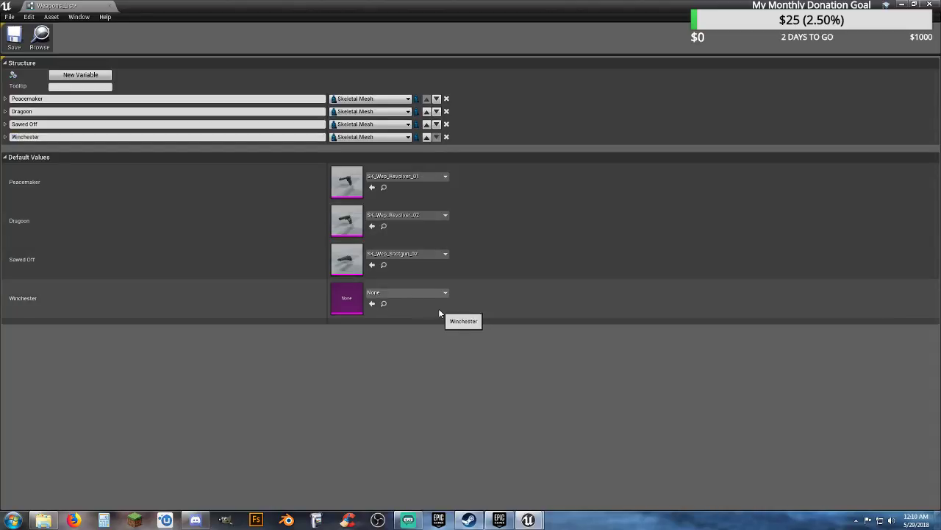
{"action": "left_click", "coordinate": [430, 293]}
{"action": "scroll", "coordinate": [465, 403], "scroll_direction": "down", "scroll_amount": 10}
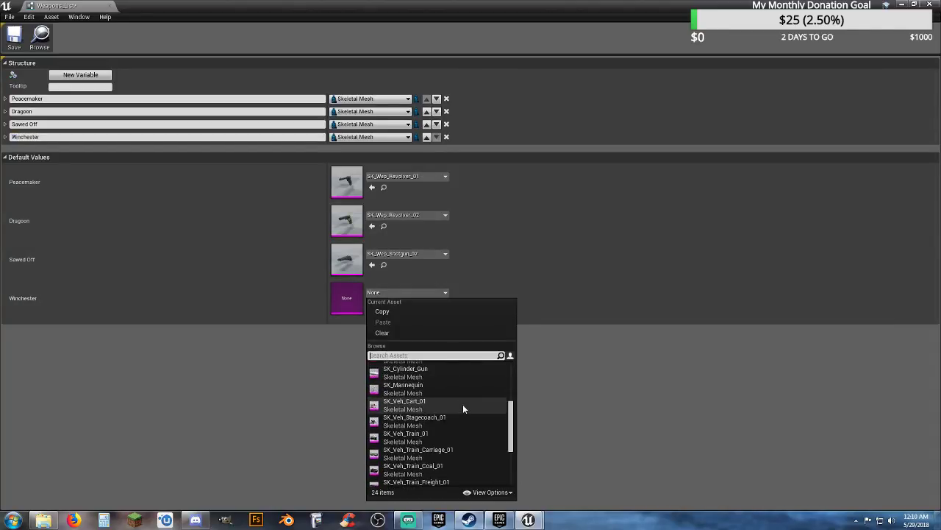
{"action": "scroll", "coordinate": [462, 404], "scroll_direction": "down", "scroll_amount": 2}
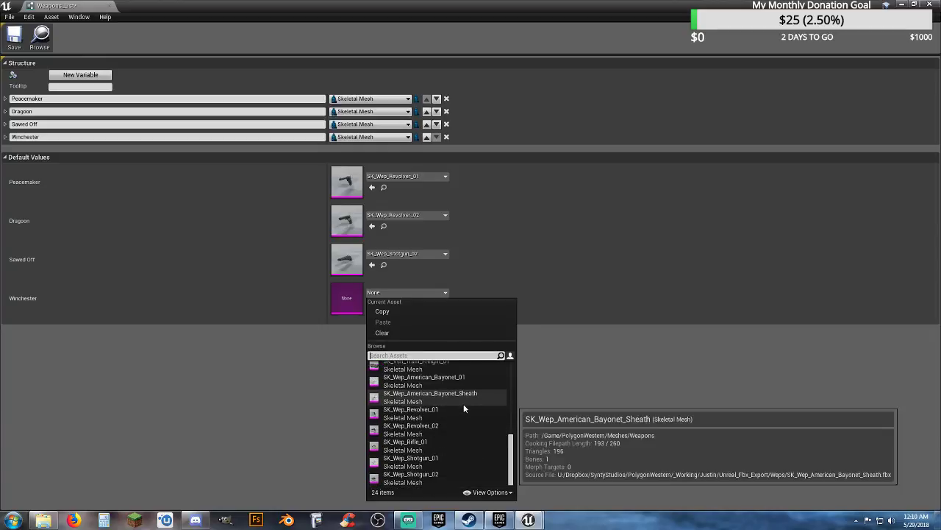
{"action": "left_click", "coordinate": [444, 444]}
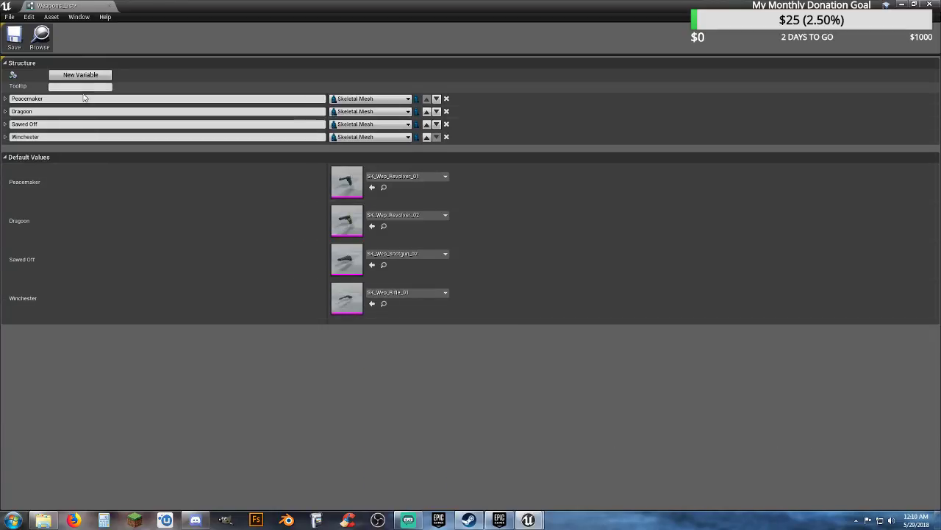
Step: Add a fifth Skeletal Mesh variable named Shotgun with SK_Wep_Shotgun_01 as its default value
{"action": "left_click", "coordinate": [80, 75]}
{"action": "scroll", "coordinate": [206, 127], "scroll_direction": "down", "scroll_amount": 1}
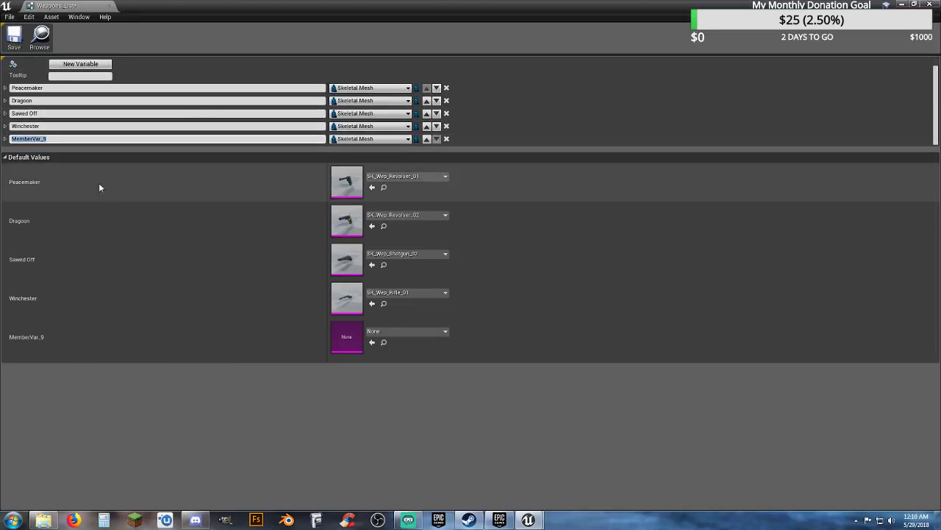
{"action": "type", "text": "Shotgun"}
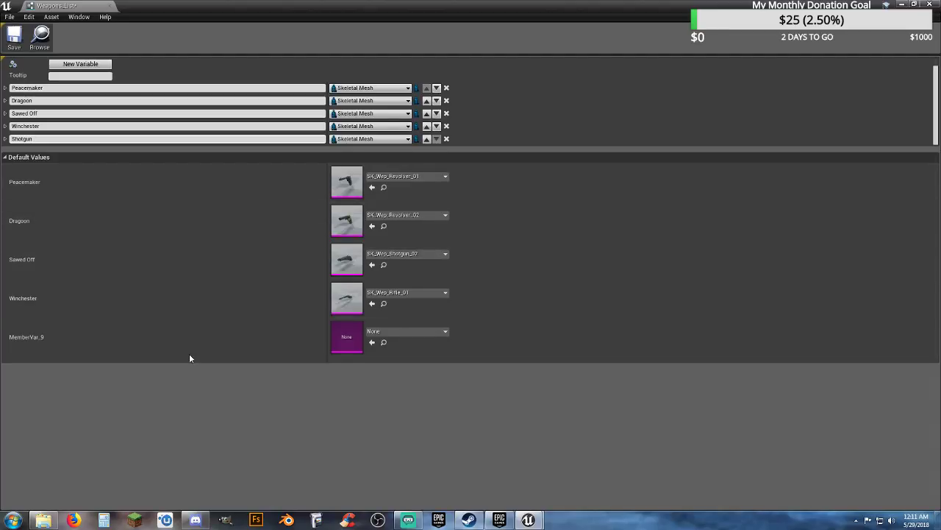
{"action": "left_click", "coordinate": [255, 386]}
{"action": "left_click", "coordinate": [433, 331]}
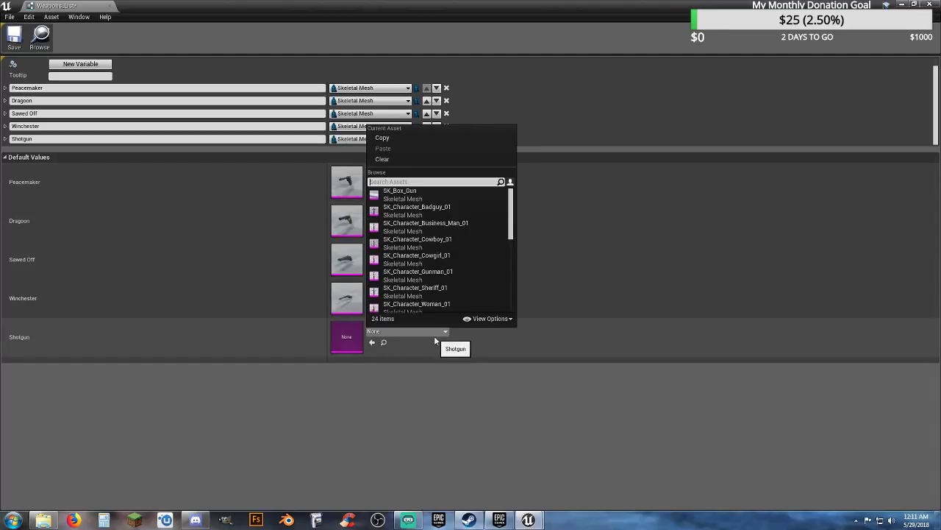
{"action": "scroll", "coordinate": [426, 285], "scroll_direction": "down", "scroll_amount": 2}
{"action": "scroll", "coordinate": [427, 287], "scroll_direction": "down", "scroll_amount": 3}
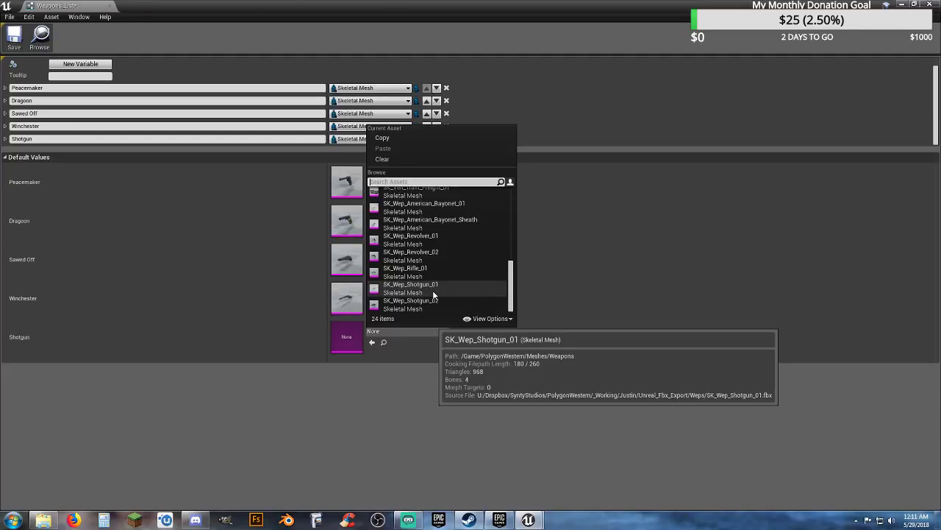
{"action": "left_click", "coordinate": [433, 293]}
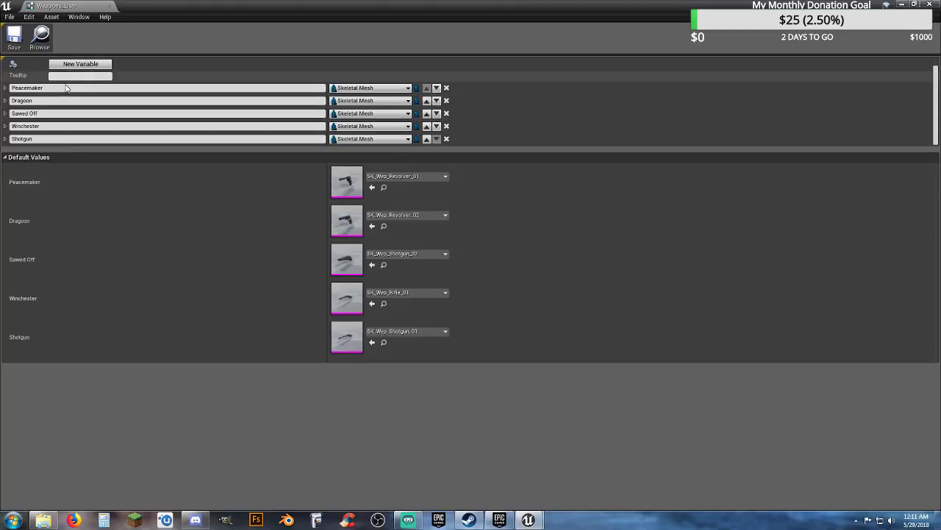
Step: Add a sixth Skeletal Mesh variable named None Gun without a default mesh, and save and close the structure
{"action": "left_click", "coordinate": [80, 65]}
{"action": "scroll", "coordinate": [98, 112], "scroll_direction": "down", "scroll_amount": 1}
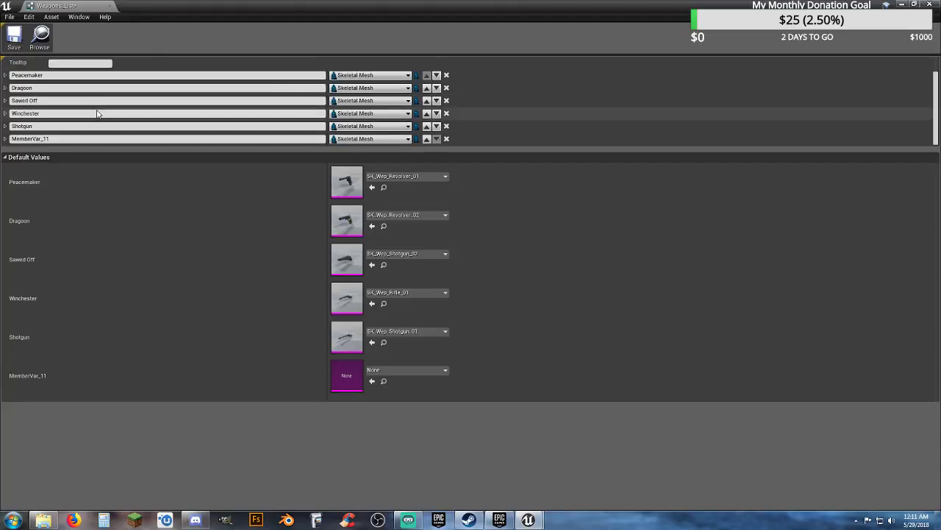
{"action": "left_click", "coordinate": [58, 138]}
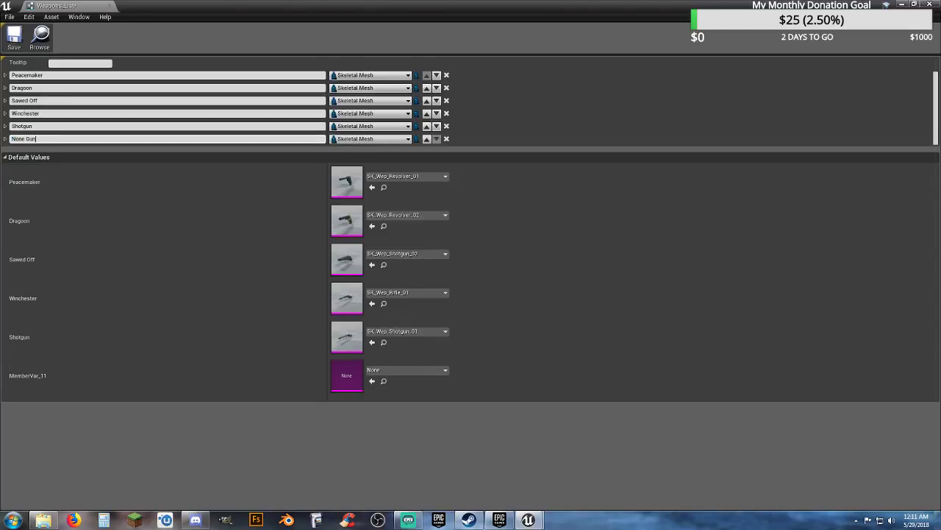
{"action": "left_click", "coordinate": [203, 437]}
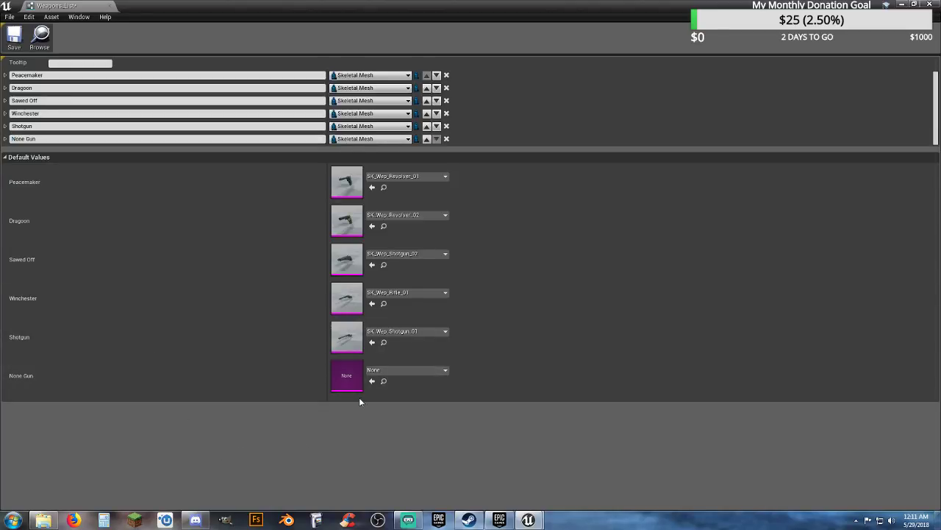
{"action": "left_click", "coordinate": [12, 35]}
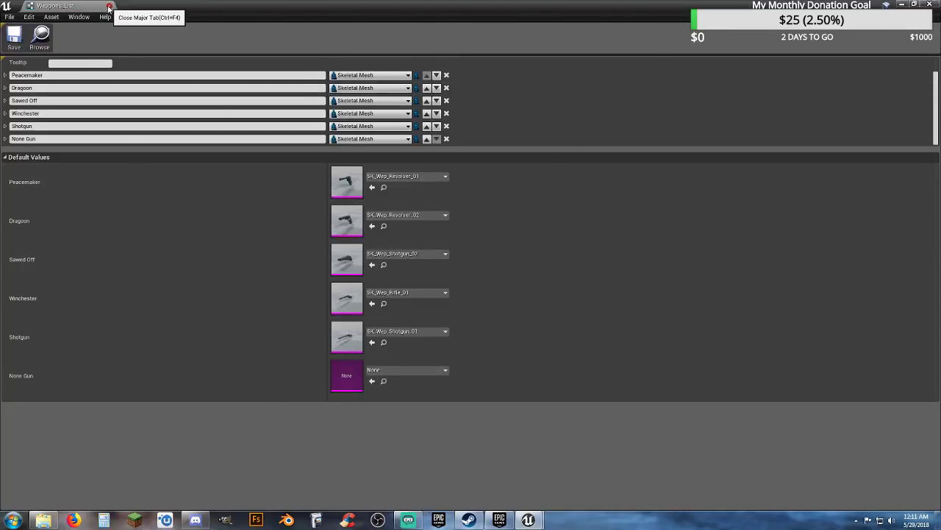
{"action": "left_click", "coordinate": [109, 5]}
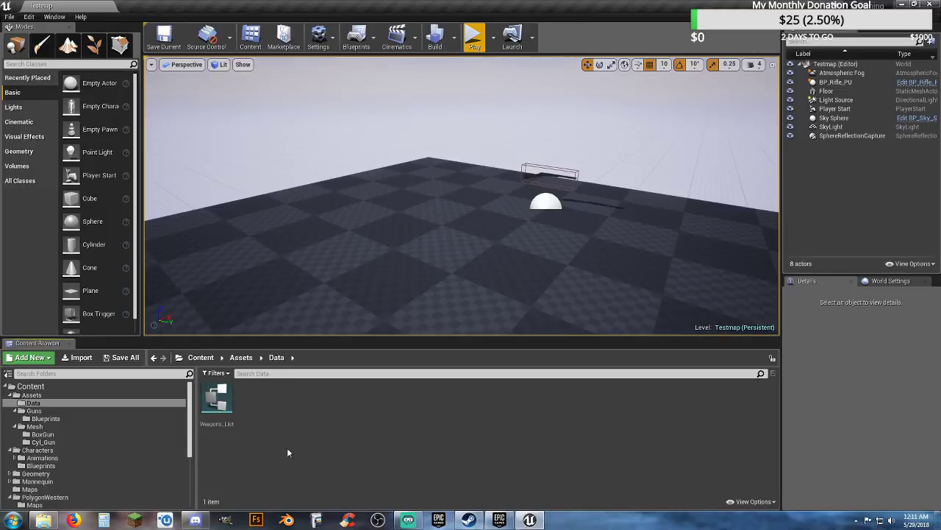
Step: Open the Player_Base blueprint from the Characters/Blueprints folder and look over its primary weapon sections in the Event Graph
{"action": "left_click", "coordinate": [50, 465]}
{"action": "double_click", "coordinate": [216, 401]}
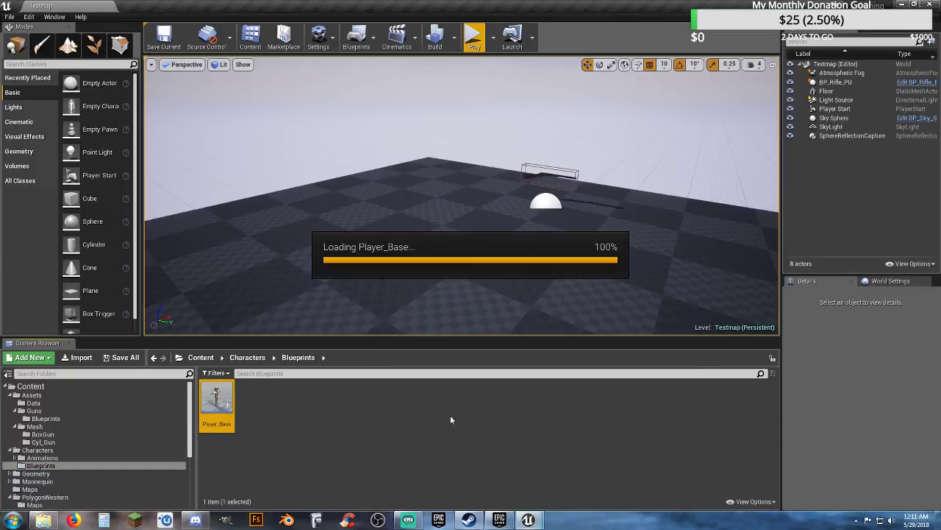
{"action": "scroll", "coordinate": [423, 286], "scroll_direction": "down", "scroll_amount": 2}
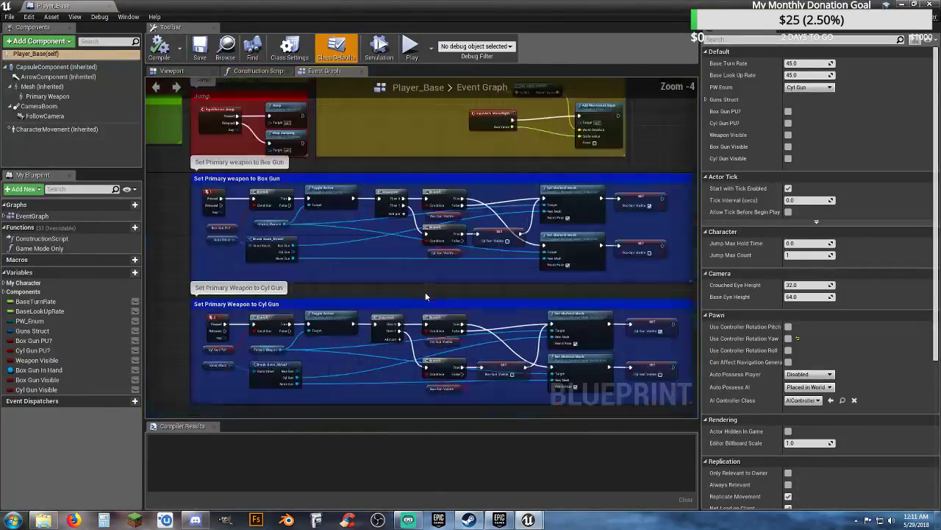
{"action": "scroll", "coordinate": [446, 279], "scroll_direction": "up", "scroll_amount": 1}
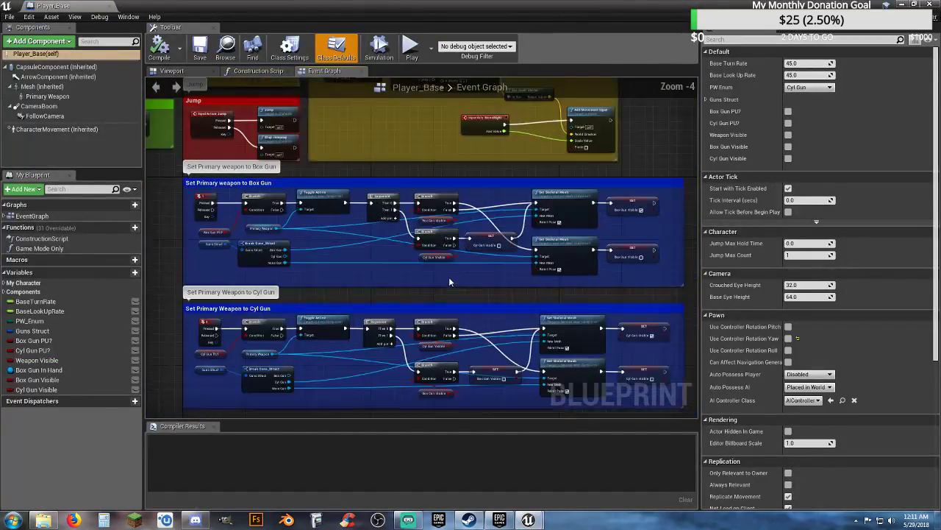
{"action": "right_click_drag", "start_coordinate": [364, 283], "coordinate": [375, 277]}
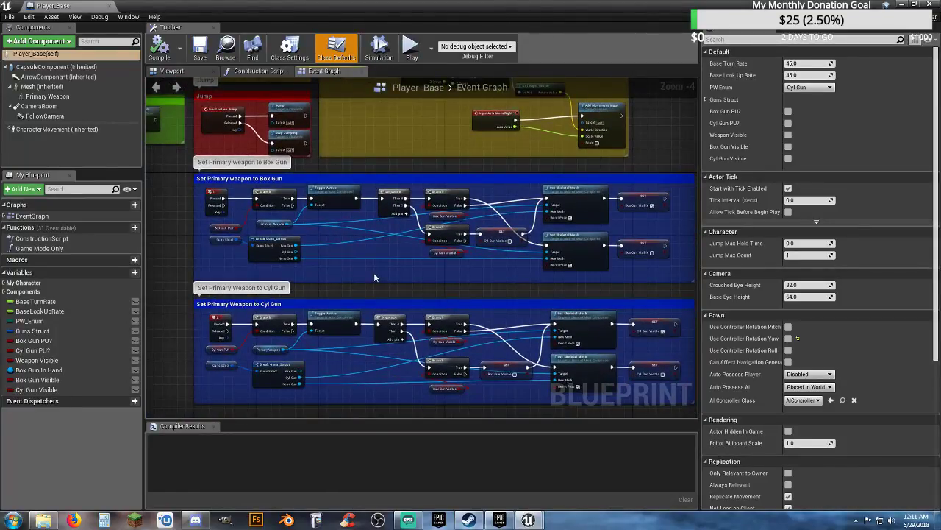
{"action": "scroll", "coordinate": [374, 277], "scroll_direction": "down", "scroll_amount": 2}
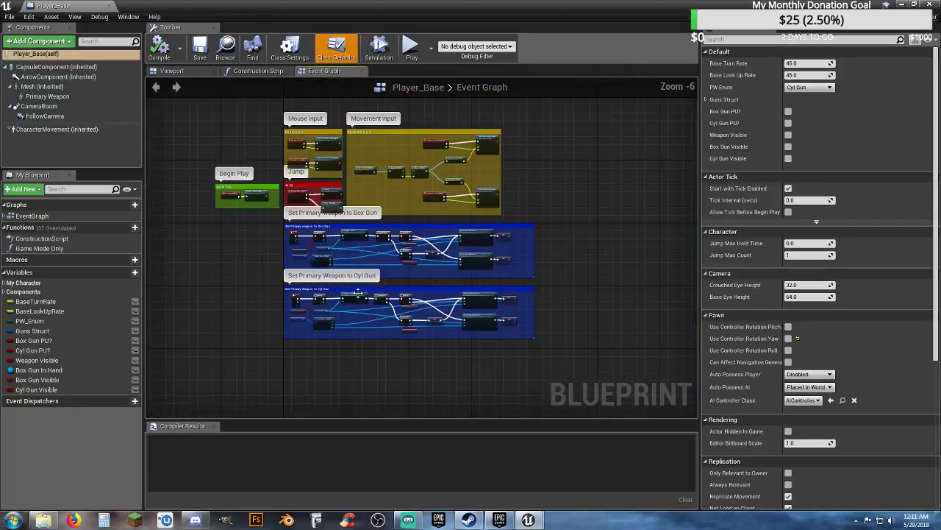
Step: Move the Set Primary Weapon to Cyl Gun comment group beside the Movement input group, aligning their upper edges
{"action": "right_click_drag", "start_coordinate": [373, 277], "coordinate": [370, 205]}
{"action": "left_click_drag", "start_coordinate": [586, 304], "coordinate": [563, 103]}
{"action": "right_click_drag", "start_coordinate": [568, 207], "coordinate": [497, 340]}
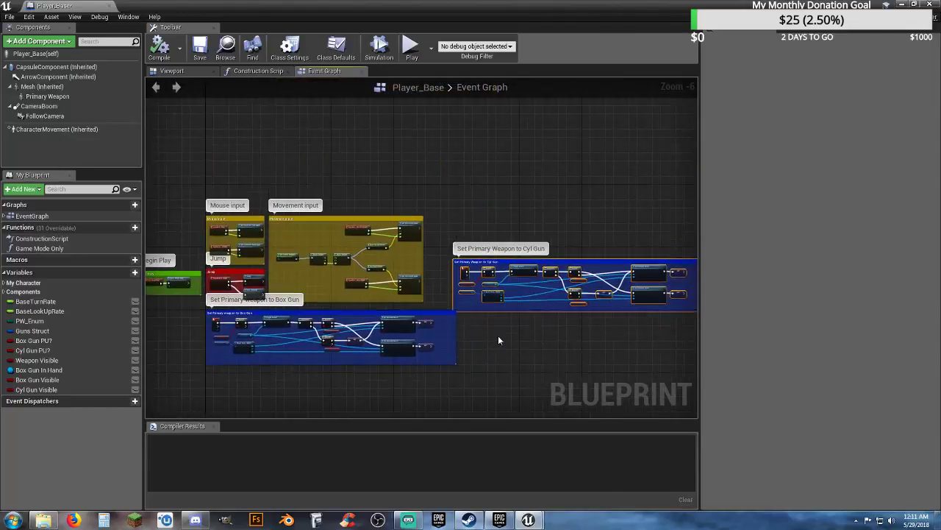
{"action": "left_click_drag", "start_coordinate": [509, 261], "coordinate": [489, 220]}
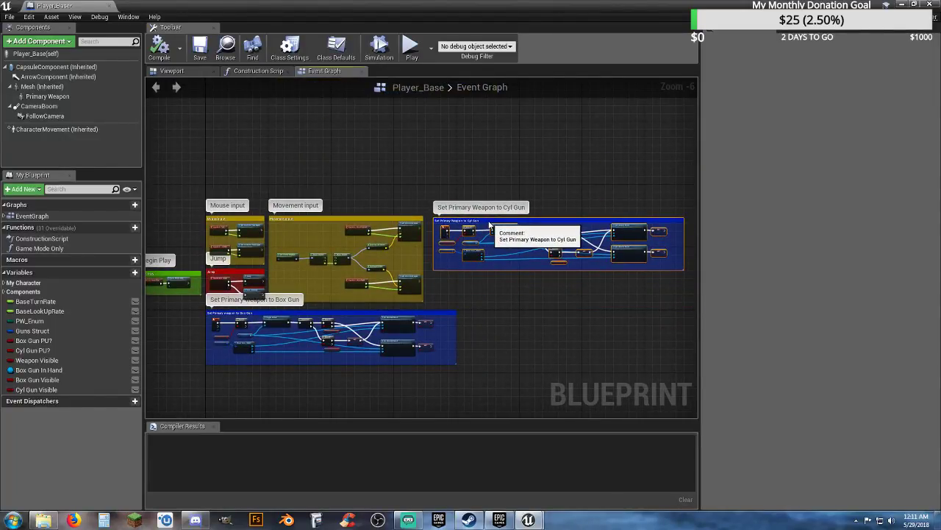
{"action": "left_click_drag", "start_coordinate": [490, 220], "coordinate": [492, 218]}
{"action": "left_click", "coordinate": [473, 283]}
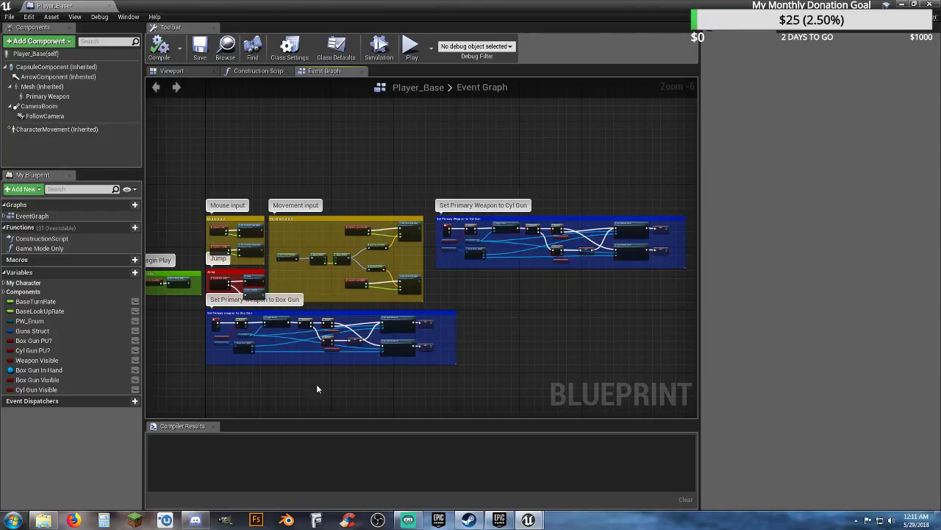
Step: Examine the Set Primary weapon to Box Gun nodes and the properties of the Primary Weapon component
{"action": "right_click_drag", "start_coordinate": [317, 388], "coordinate": [416, 364]}
{"action": "scroll", "coordinate": [485, 338], "scroll_direction": "up", "scroll_amount": 7}
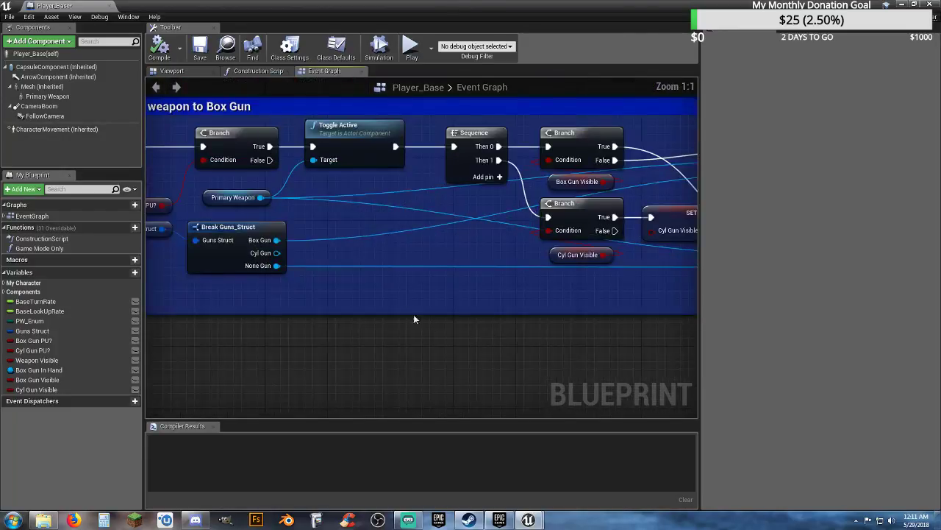
{"action": "right_click_drag", "start_coordinate": [413, 314], "coordinate": [531, 358]}
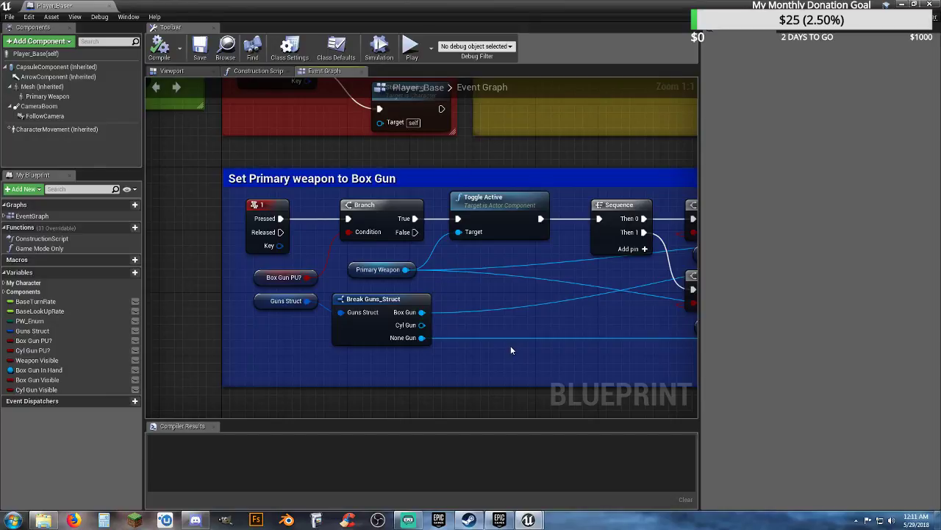
{"action": "left_click", "coordinate": [70, 96]}
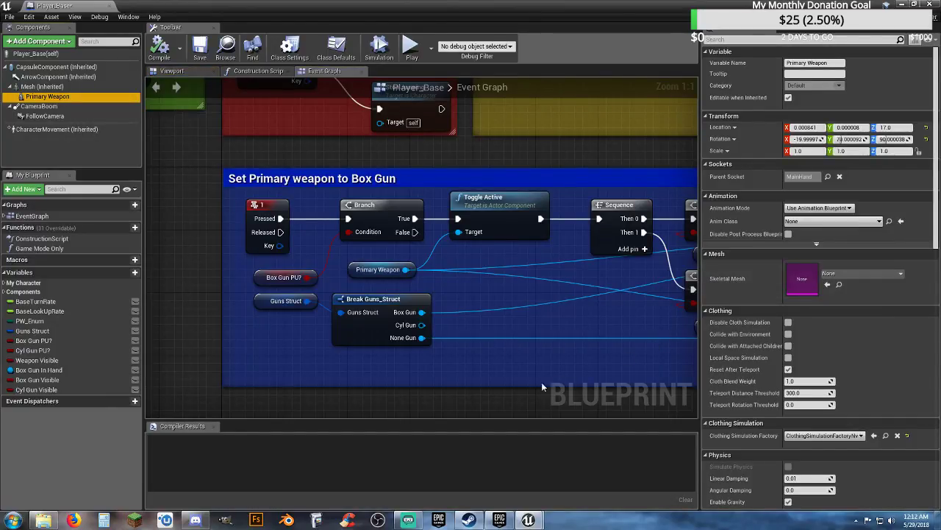
{"action": "left_click", "coordinate": [481, 387]}
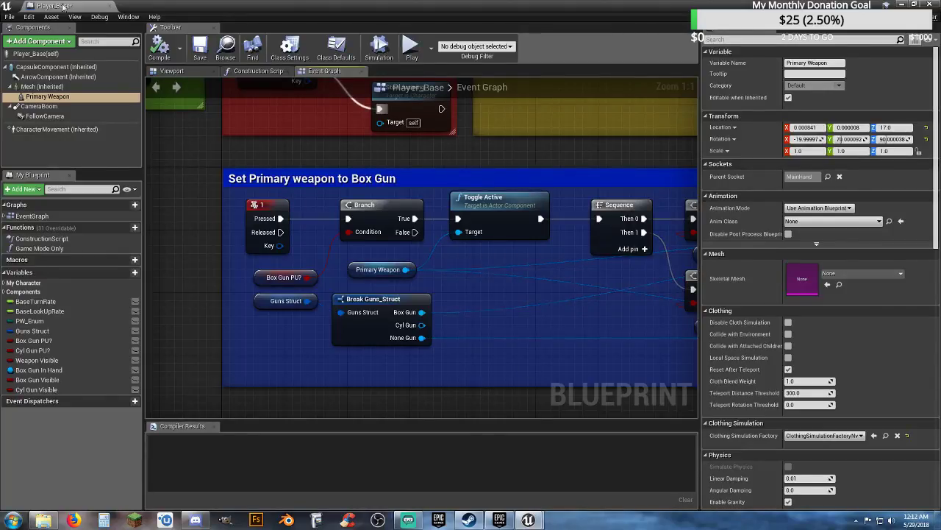
Step: Dock the Player_Base editor beside the Testmap level editor and open the PolygonWestern/Meshes/Characters folder
{"action": "left_click_drag", "start_coordinate": [74, 10], "coordinate": [163, 9]}
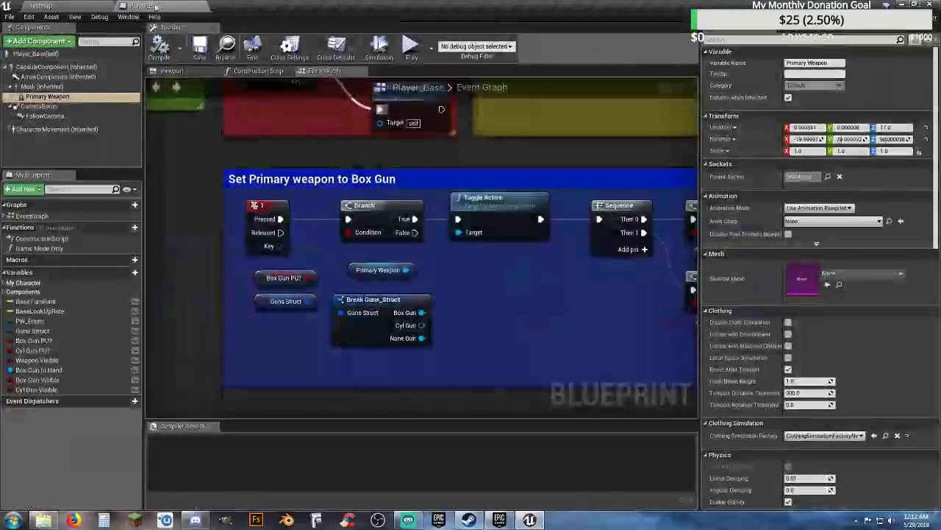
{"action": "left_click", "coordinate": [76, 7]}
{"action": "scroll", "coordinate": [67, 454], "scroll_direction": "down", "scroll_amount": 3}
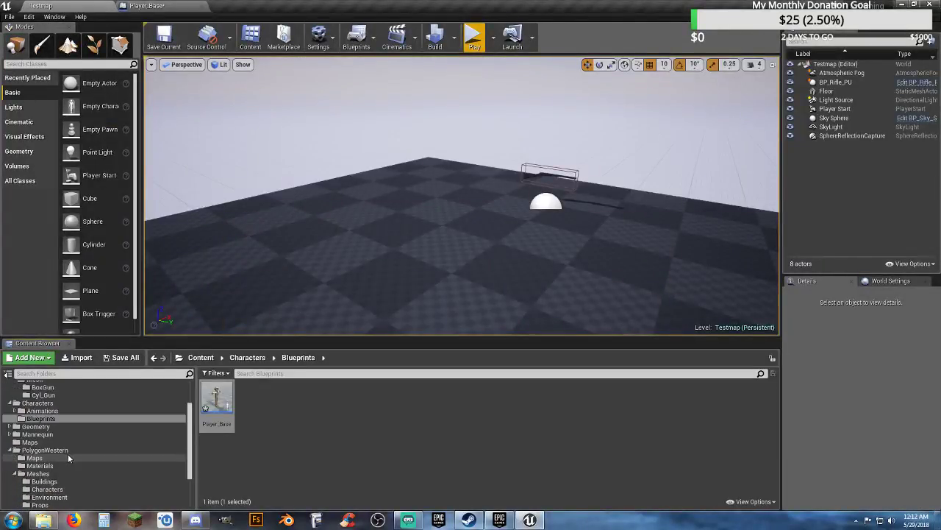
{"action": "scroll", "coordinate": [68, 455], "scroll_direction": "down", "scroll_amount": 2}
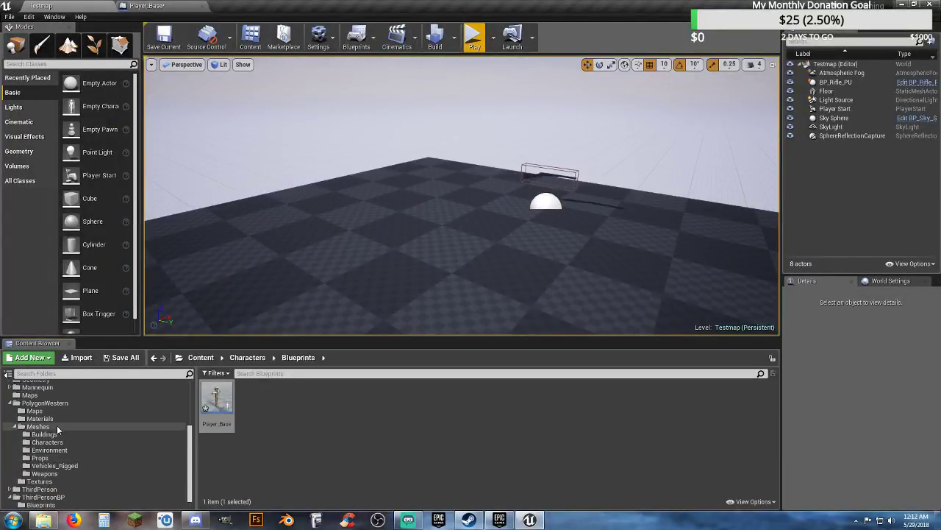
{"action": "left_click", "coordinate": [59, 441]}
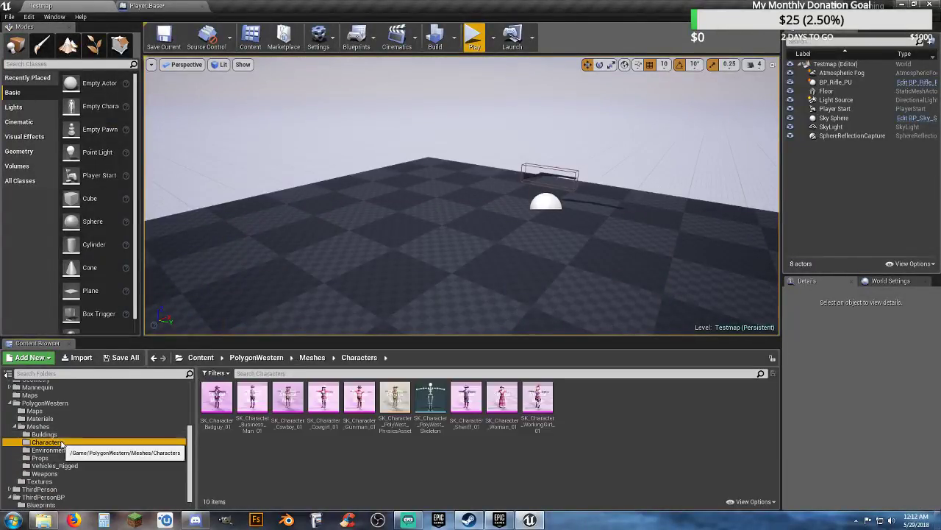
Step: Open the SK_Character_PolyWest_Skeleton bone tree and check the Primary Weapon component's parent socket in Player_Base
{"action": "double_click", "coordinate": [439, 432]}
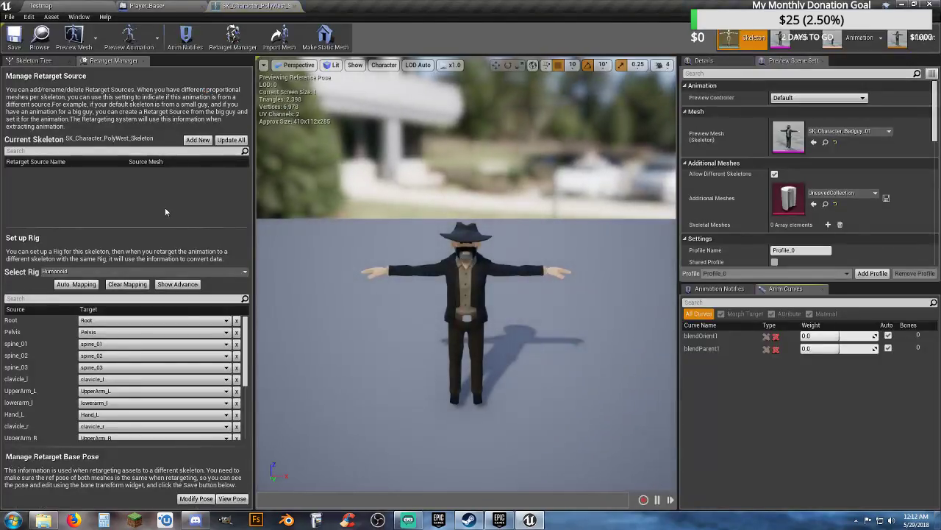
{"action": "left_click", "coordinate": [48, 62]}
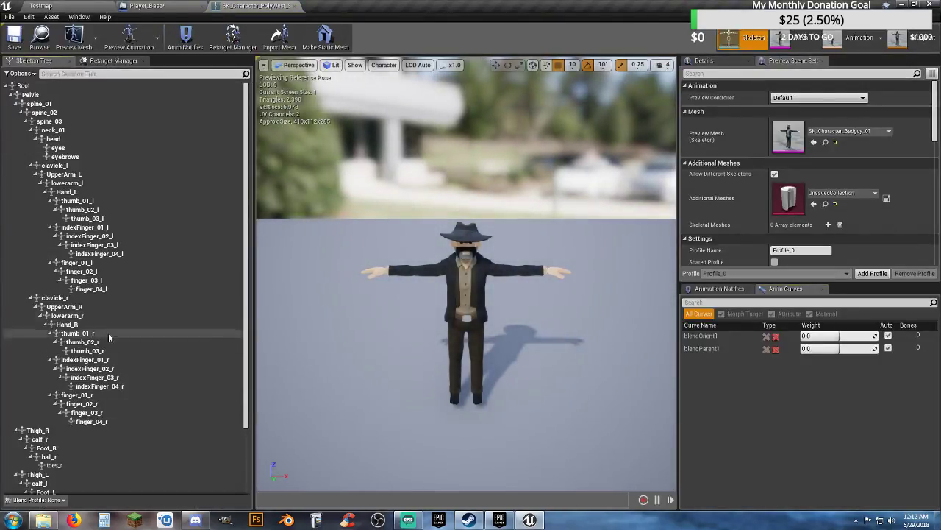
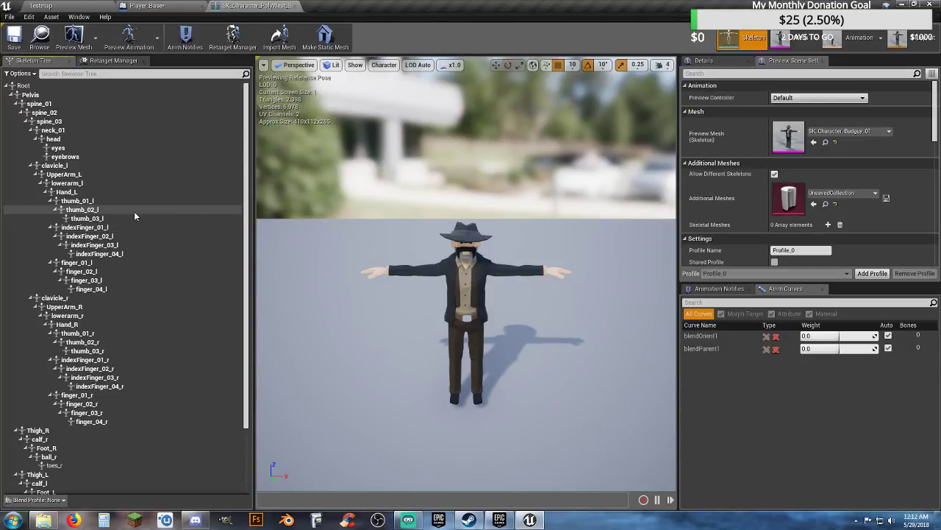
{"action": "left_click", "coordinate": [160, 10]}
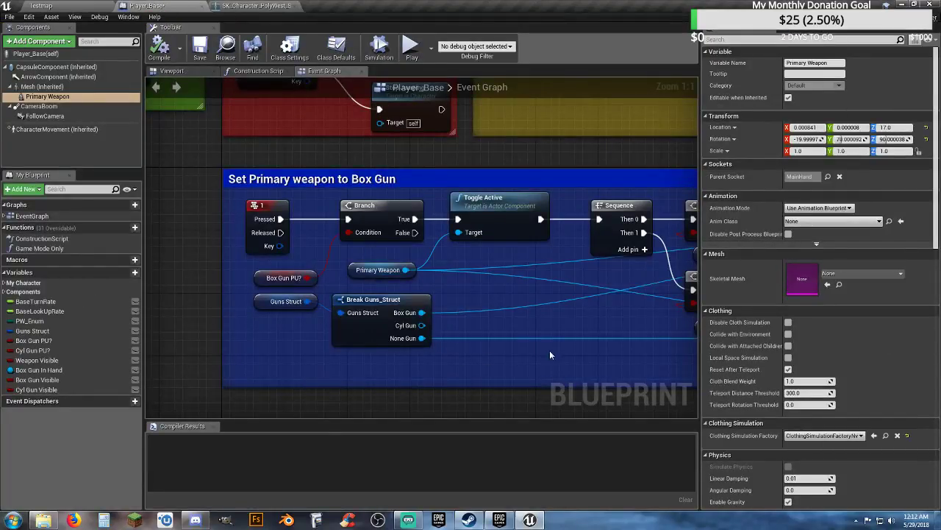
{"action": "left_click", "coordinate": [66, 97]}
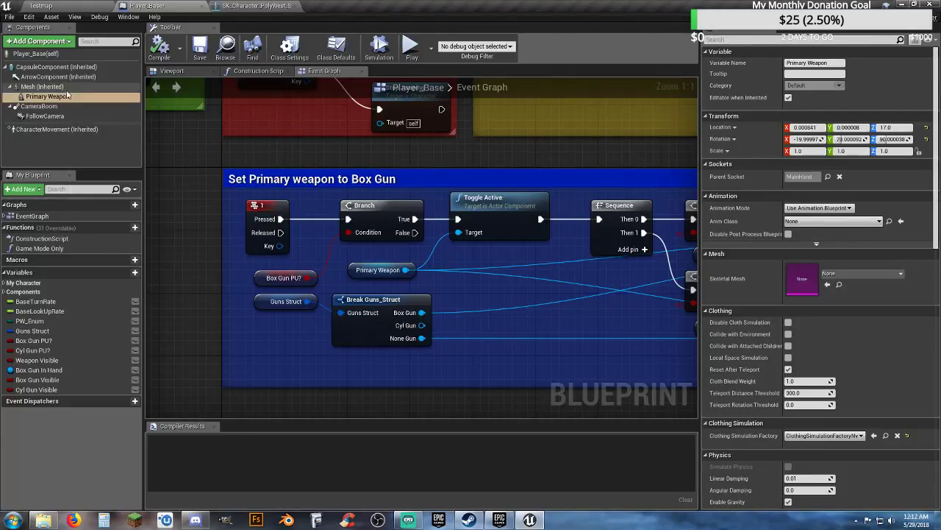
{"action": "left_click", "coordinate": [79, 8]}
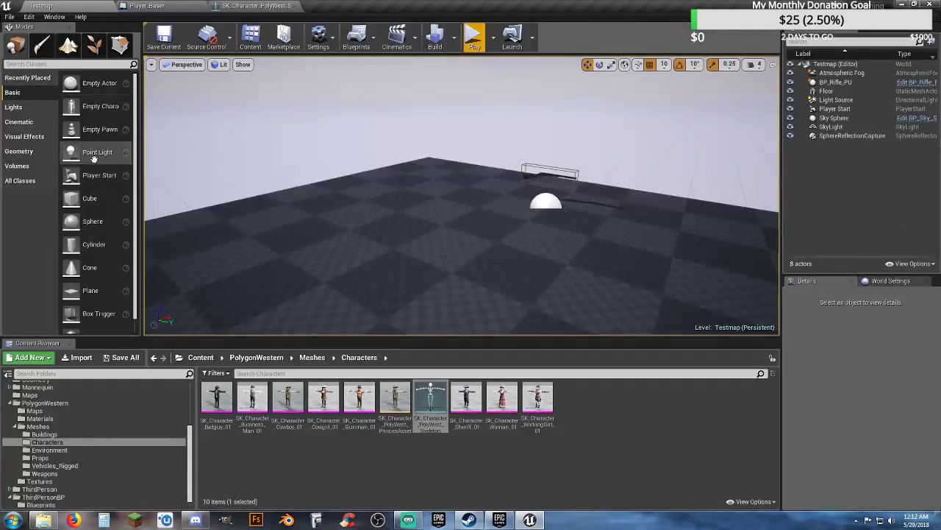
Step: Add a socket named MainHand to the Hand_R bone of the PolyWest skeleton
{"action": "left_click", "coordinate": [269, 6]}
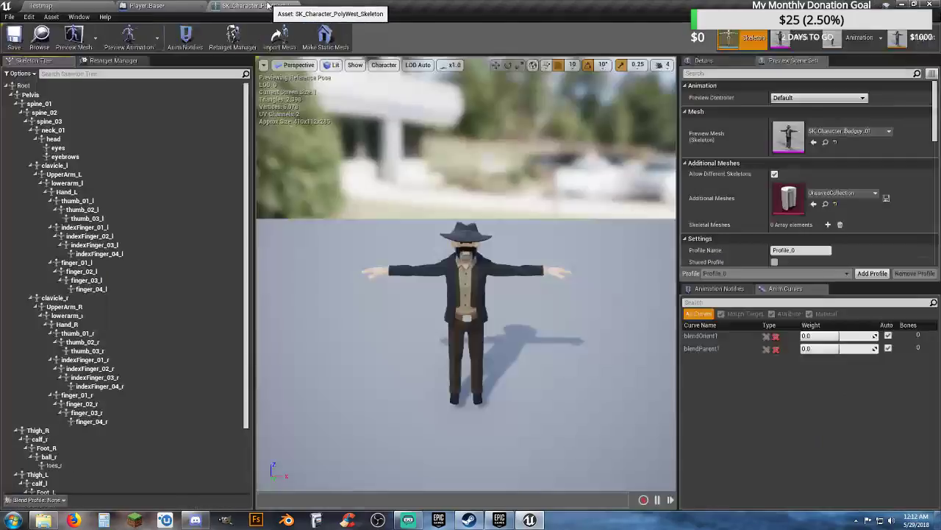
{"action": "left_click", "coordinate": [77, 326]}
{"action": "right_click", "coordinate": [79, 327]}
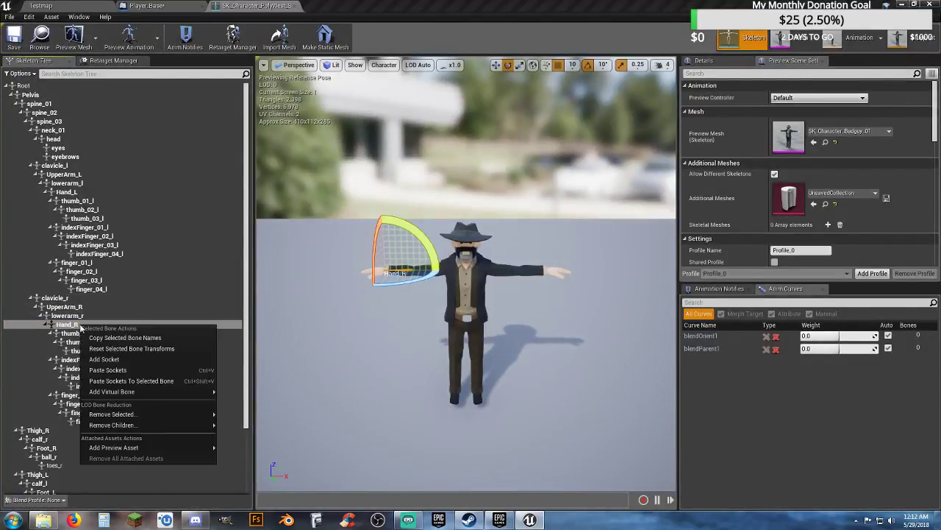
{"action": "left_click", "coordinate": [121, 360]}
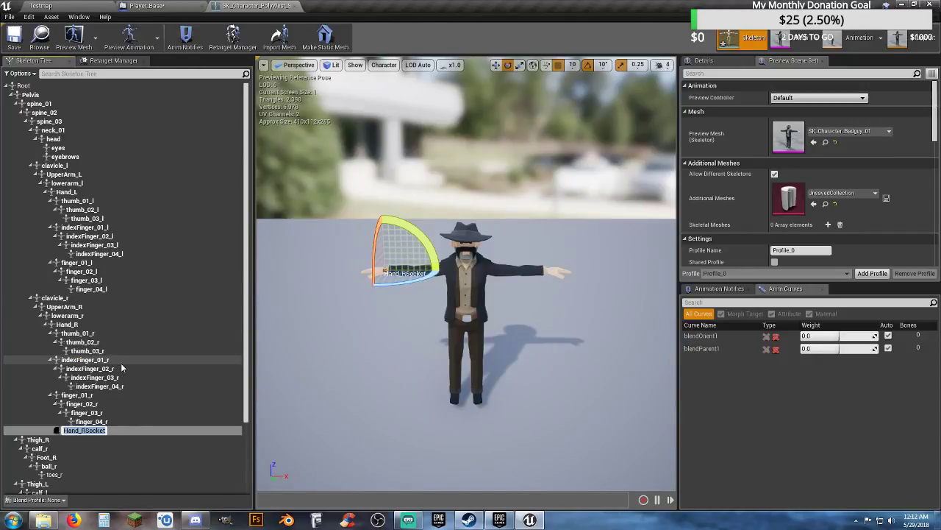
{"action": "type", "text": "MainHand"}
{"action": "key", "text": "Return"}
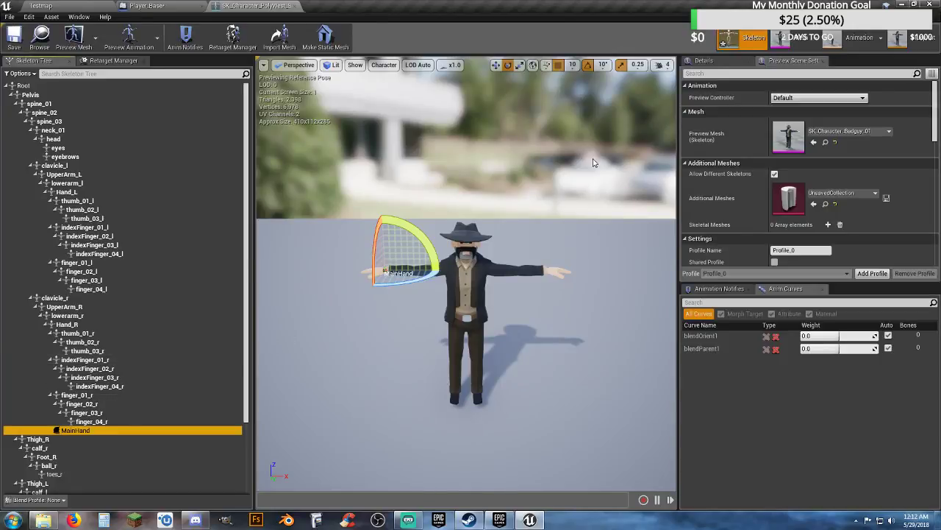
Step: Set the preview controller to Use Specific Animation with ThirdPersonIdle as the animation
{"action": "left_click", "coordinate": [800, 100]}
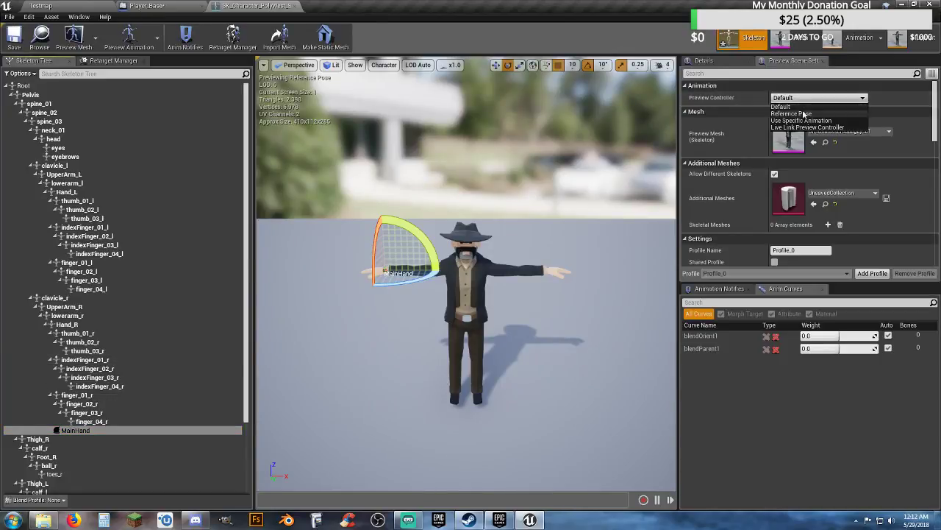
{"action": "left_click", "coordinate": [805, 123]}
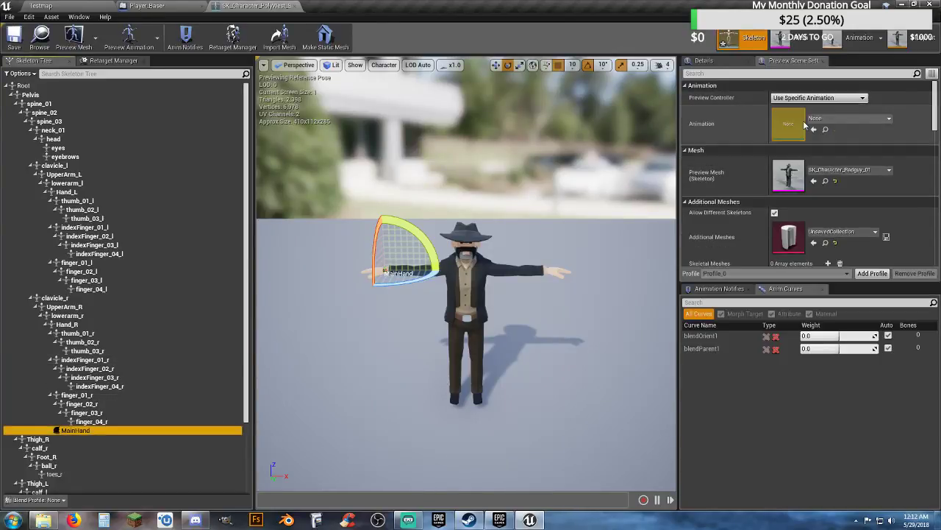
{"action": "left_click", "coordinate": [850, 118]}
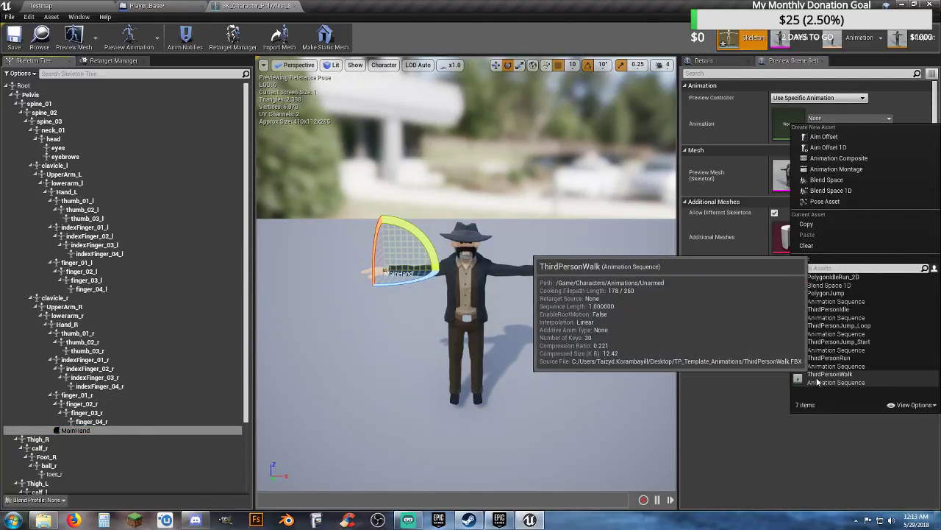
{"action": "left_click", "coordinate": [864, 319]}
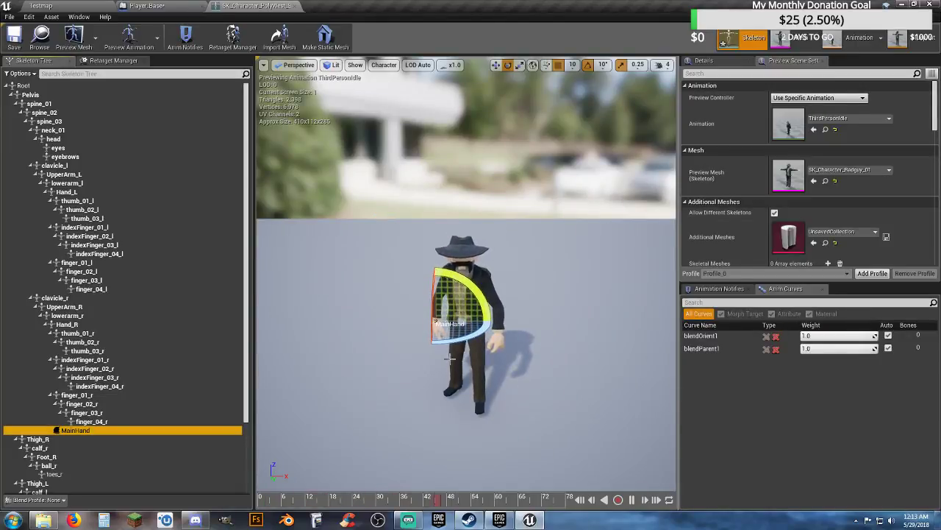
Step: Pause the idle animation preview and rewind it to frame 0, with the character's right hand in close view
{"action": "right_click_drag", "start_coordinate": [438, 368], "coordinate": [599, 404]}
{"action": "key", "text": "a"}
{"action": "key", "text": "w"}
{"action": "right_click_drag", "start_coordinate": [487, 381], "coordinate": [482, 384]}
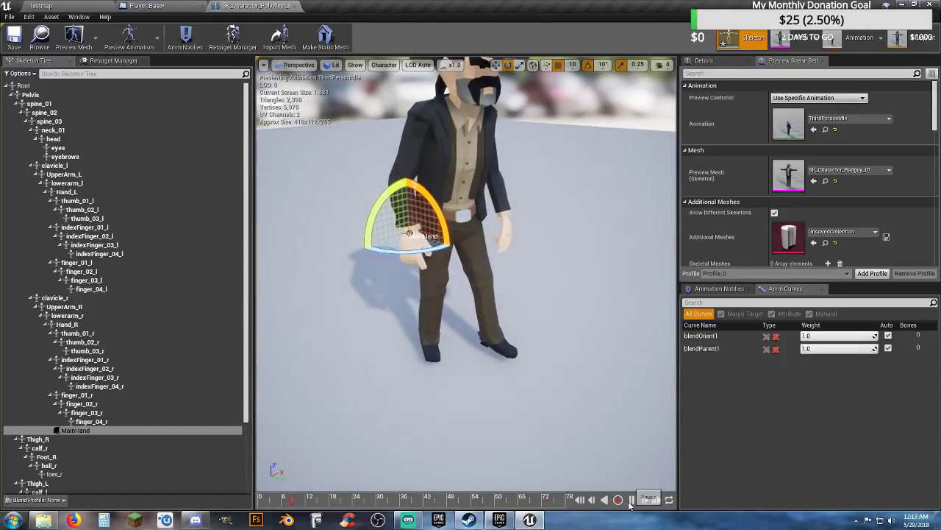
{"action": "left_click", "coordinate": [631, 499]}
{"action": "left_click_drag", "start_coordinate": [348, 503], "coordinate": [259, 500]}
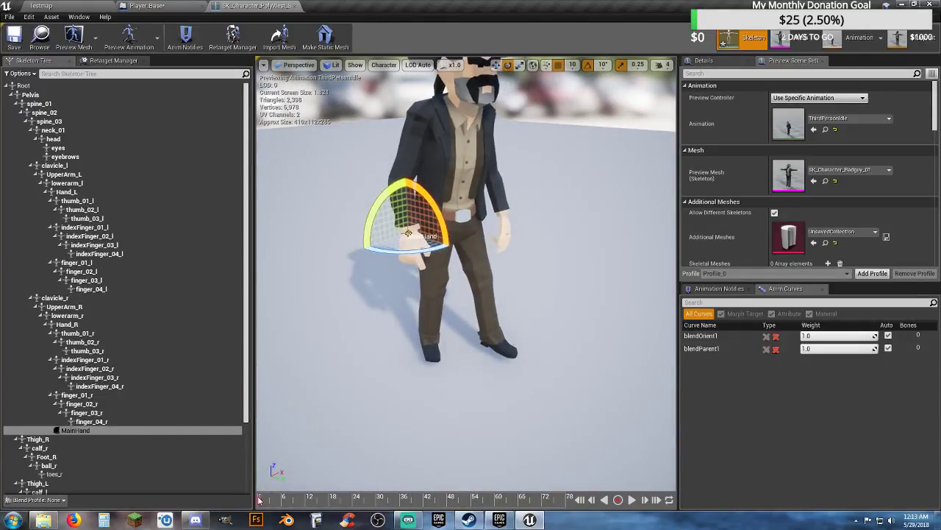
Step: Attach SK_Wep_Revolver_01 to the MainHand socket as a preview asset
{"action": "right_click", "coordinate": [85, 434]}
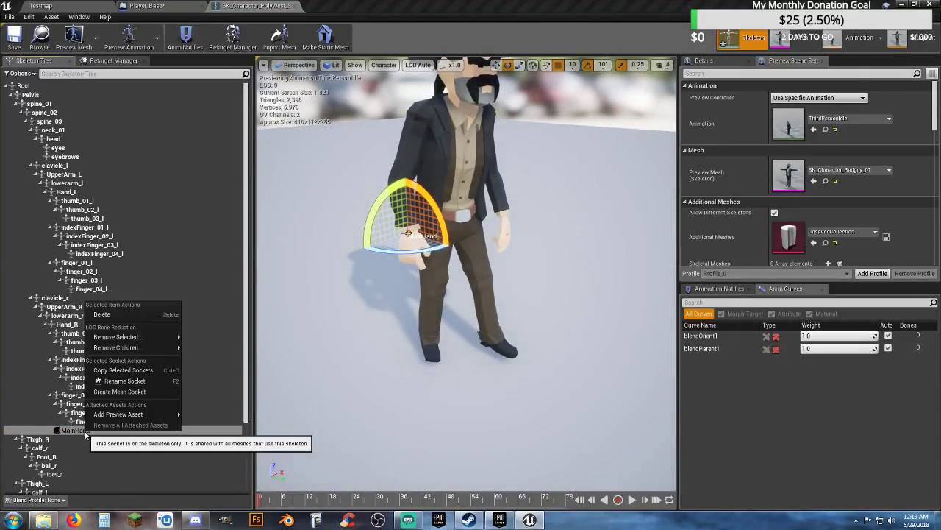
{"action": "mouse_move", "coordinate": [125, 413]}
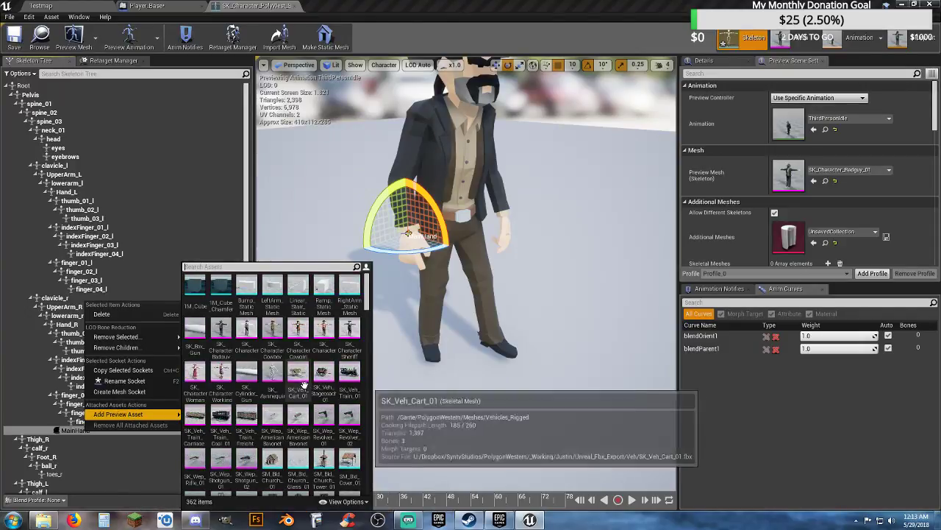
{"action": "scroll", "coordinate": [294, 383], "scroll_direction": "down", "scroll_amount": 4}
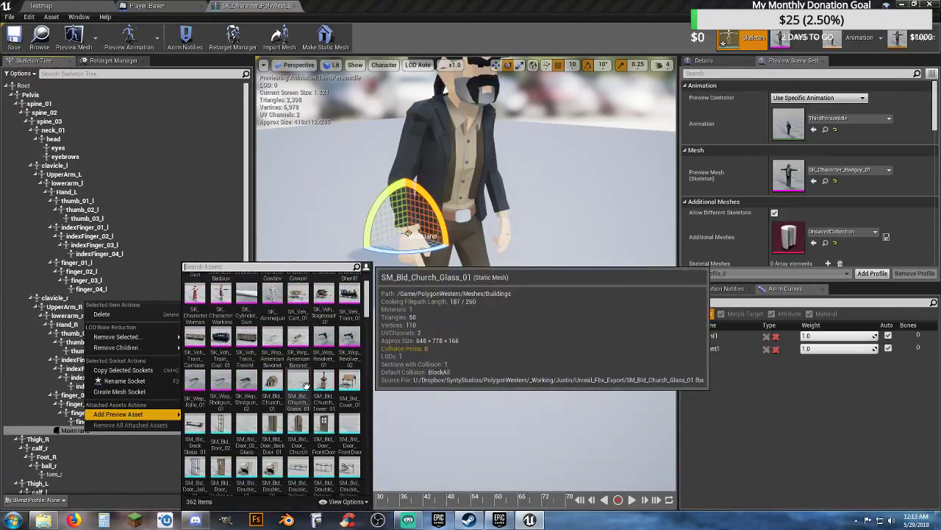
{"action": "left_click", "coordinate": [324, 346]}
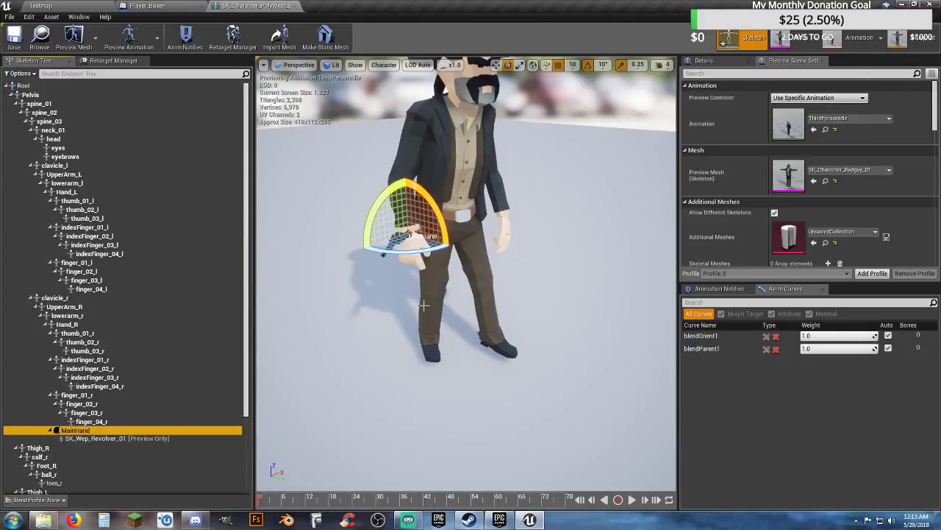
Step: Move the MainHand socket down from the wrist and sideways toward the leg, placing the revolver near the fingers
{"action": "mouse_move", "coordinate": [409, 234]}
{"action": "left_mouse_down"}
{"action": "mouse_move", "coordinate": [399, 243]}
{"action": "mouse_move", "coordinate": [408, 233]}
{"action": "left_mouse_up"}
{"action": "left_click_drag", "start_coordinate": [433, 195], "coordinate": [442, 209]}
{"action": "key", "text": "f"}
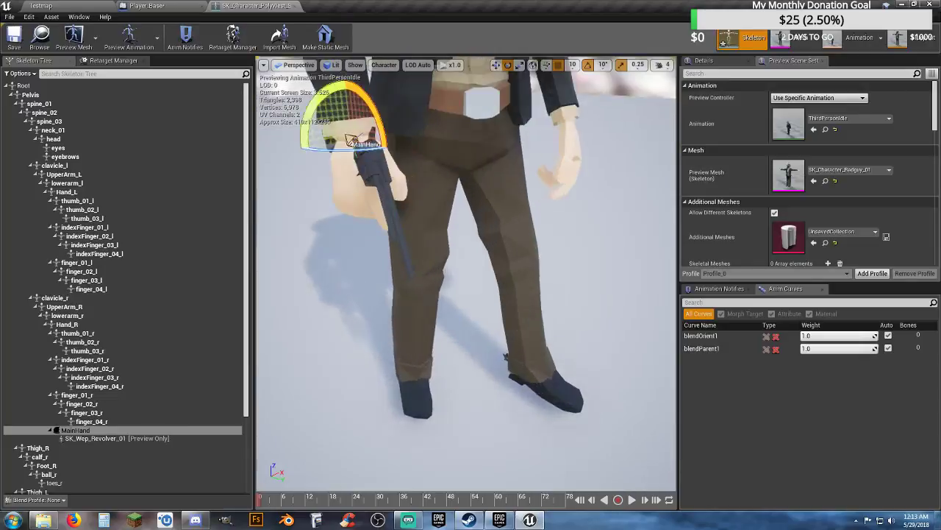
{"action": "left_click", "coordinate": [496, 64]}
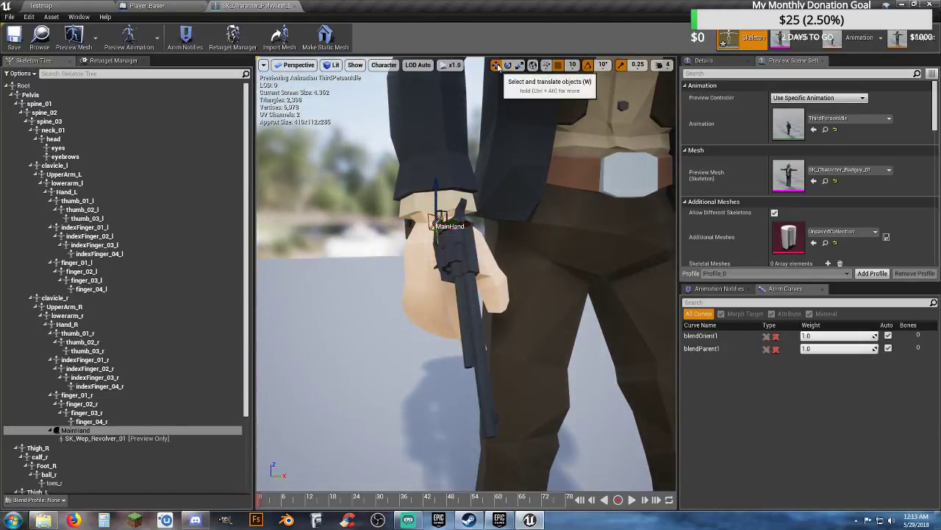
{"action": "left_click_drag", "start_coordinate": [437, 188], "coordinate": [442, 235]}
{"action": "left_click_drag", "start_coordinate": [469, 271], "coordinate": [502, 263]}
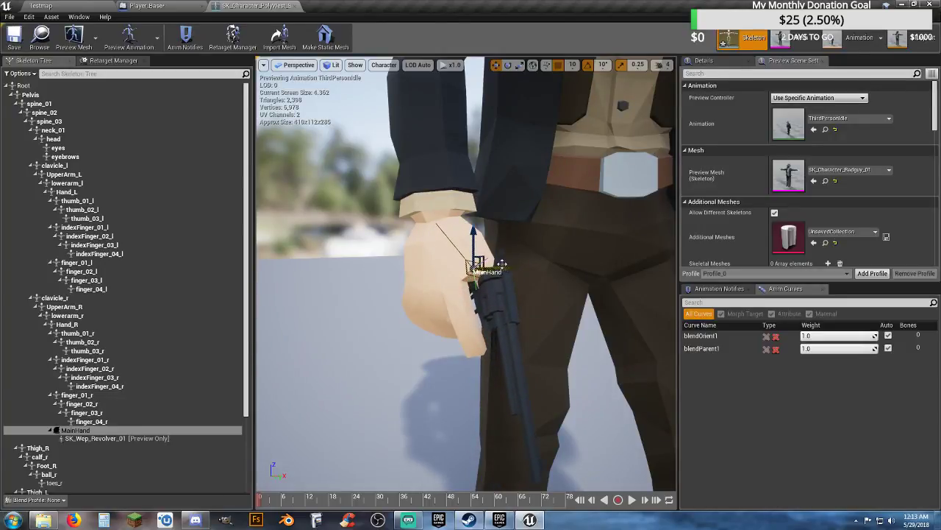
{"action": "left_click_drag", "start_coordinate": [475, 234], "coordinate": [484, 261]}
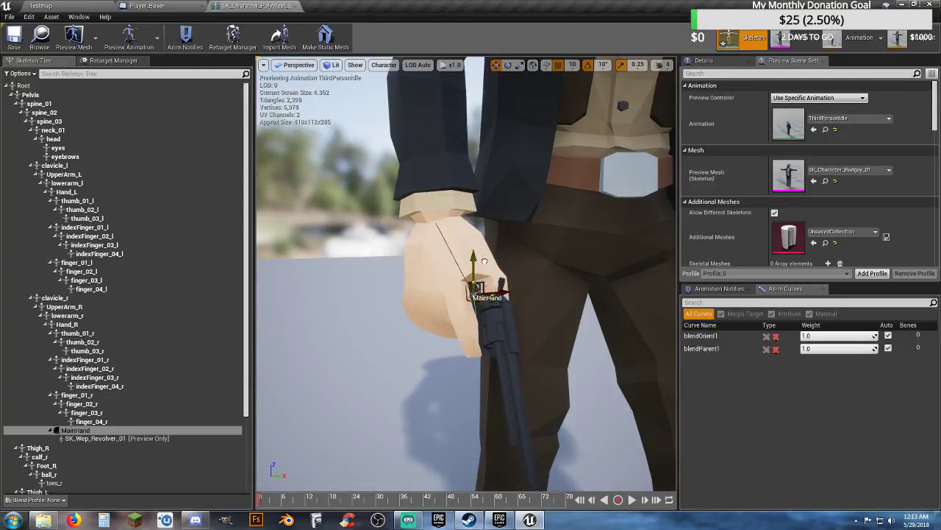
Step: Rotate the MainHand socket so the revolver's barrel points nearly straight down, and shift it forward and slightly lower
{"action": "right_click_drag", "start_coordinate": [501, 290], "coordinate": [599, 316]}
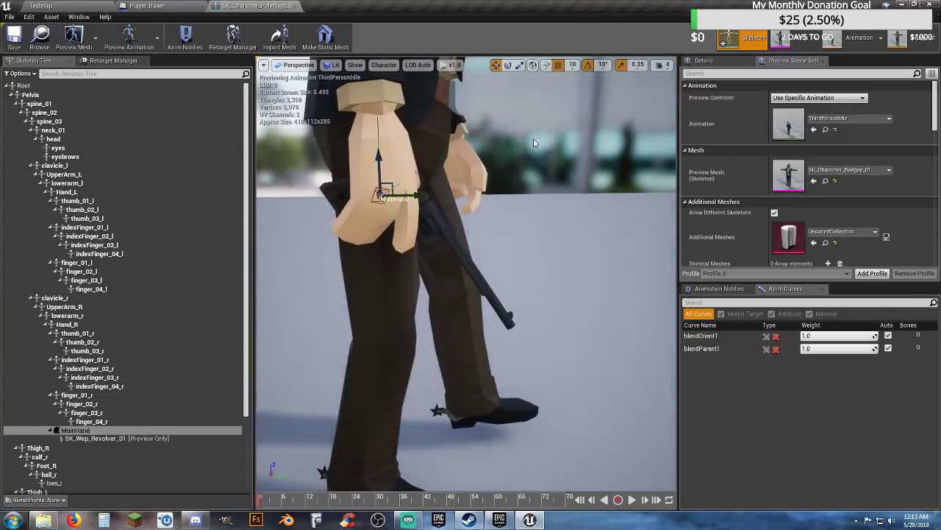
{"action": "left_click", "coordinate": [508, 65]}
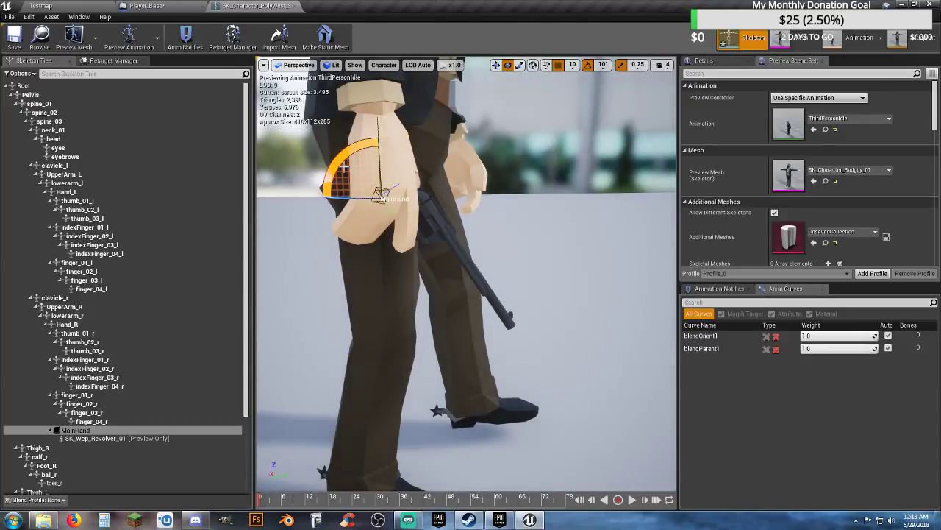
{"action": "left_click_drag", "start_coordinate": [343, 168], "coordinate": [346, 199]}
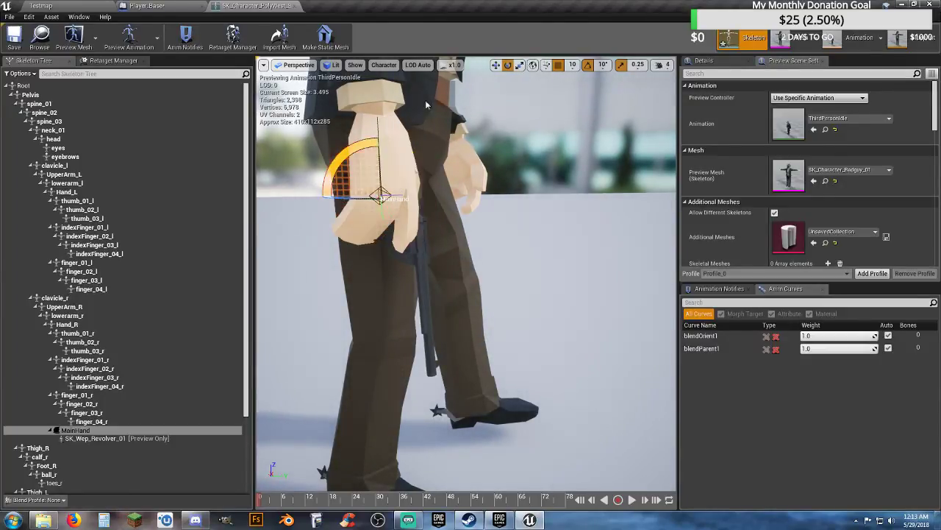
{"action": "left_click", "coordinate": [496, 64]}
{"action": "left_click_drag", "start_coordinate": [416, 197], "coordinate": [435, 198]}
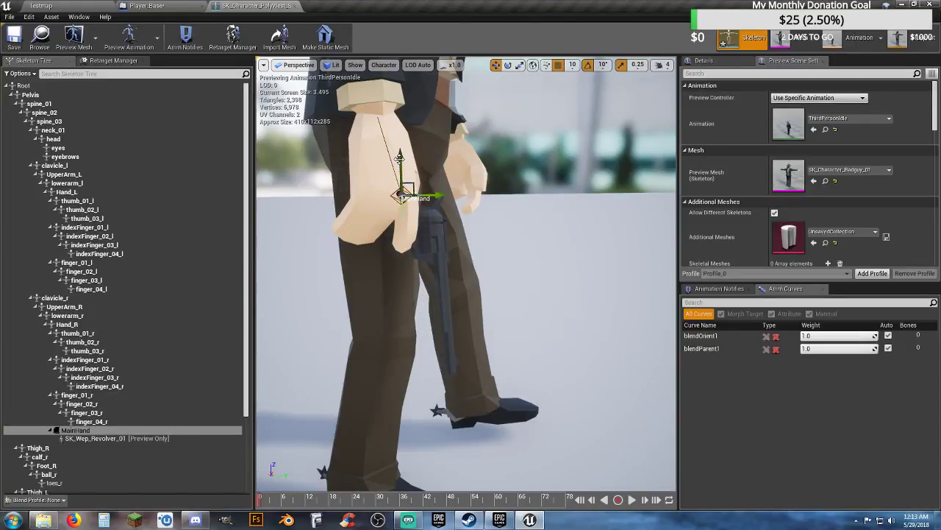
{"action": "left_click_drag", "start_coordinate": [400, 155], "coordinate": [402, 174]}
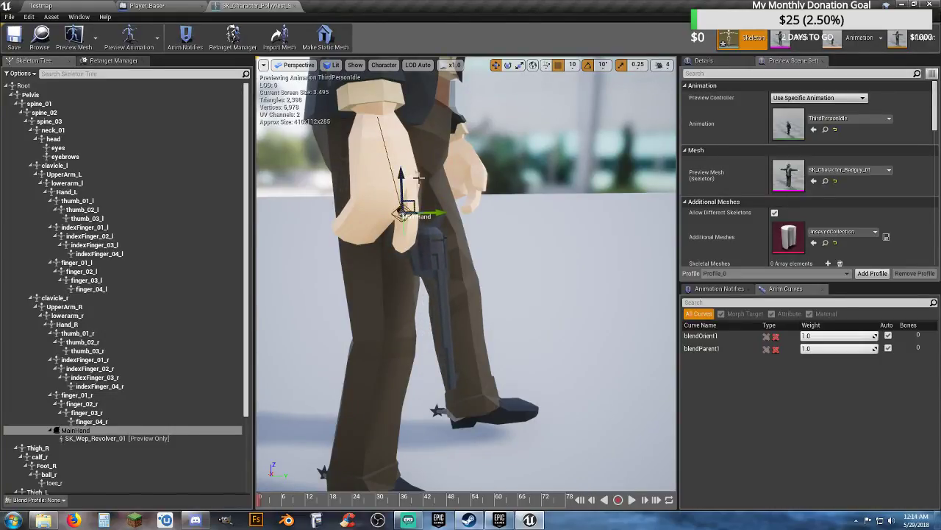
Step: Rotate the MainHand socket 20° in the front view so the revolver's barrel tilts toward the leg
{"action": "key", "text": "d"}
{"action": "right_click_drag", "start_coordinate": [501, 222], "coordinate": [390, 233]}
{"action": "key", "text": "w"}
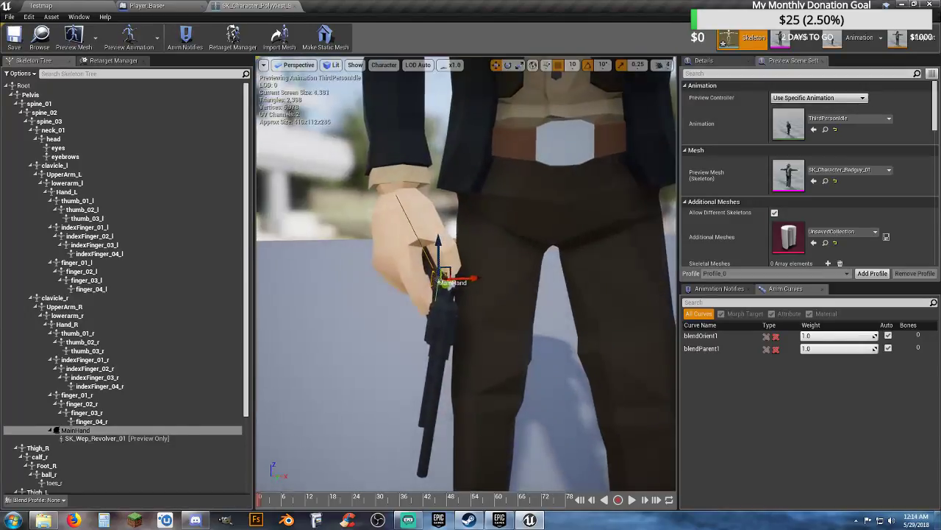
{"action": "left_click", "coordinate": [507, 65]}
{"action": "left_click_drag", "start_coordinate": [441, 277], "coordinate": [490, 257]}
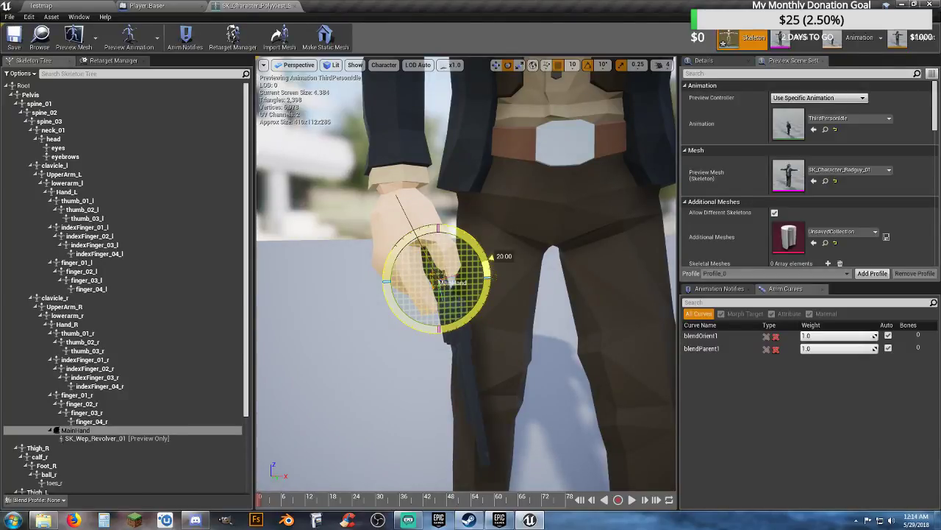
Step: Move the MainHand socket slightly up and away from the leg so the revolver sits in the palm
{"action": "left_click", "coordinate": [495, 65]}
{"action": "left_click_drag", "start_coordinate": [439, 246], "coordinate": [437, 225]}
{"action": "left_click_drag", "start_coordinate": [469, 262], "coordinate": [458, 255]}
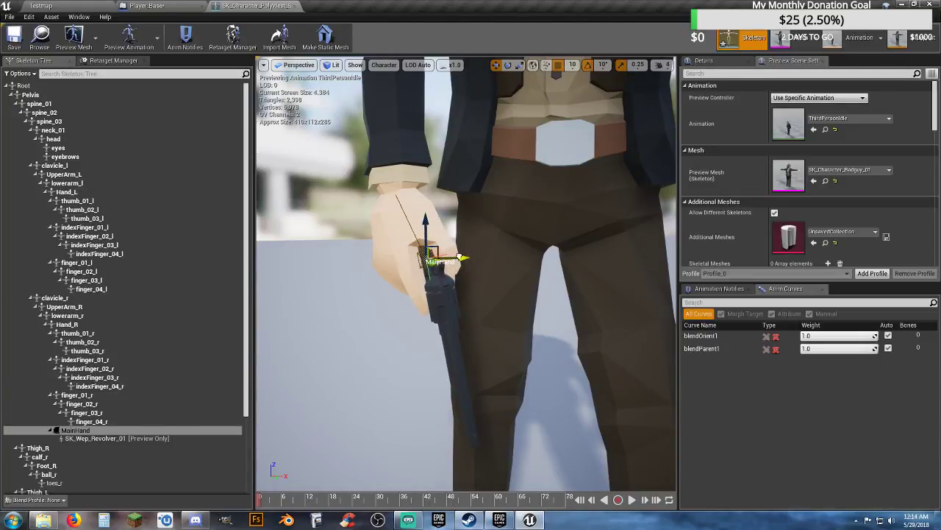
Step: Inspect the revolver's fit in the right hand from the side and from behind the character
{"action": "key", "text": "a"}
{"action": "mouse_move", "coordinate": [407, 262]}
{"action": "right_mouse_down"}
{"action": "mouse_move", "coordinate": [508, 257]}
{"action": "mouse_move", "coordinate": [402, 276]}
{"action": "right_mouse_up"}
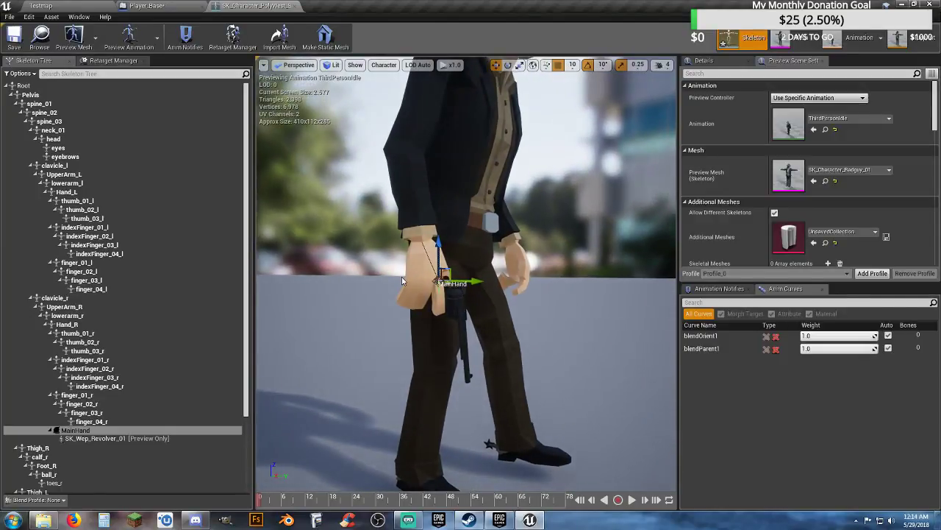
{"action": "key", "text": "s"}
{"action": "right_click_drag", "start_coordinate": [439, 332], "coordinate": [528, 302]}
{"action": "key", "text": "a"}
{"action": "key", "text": "w"}
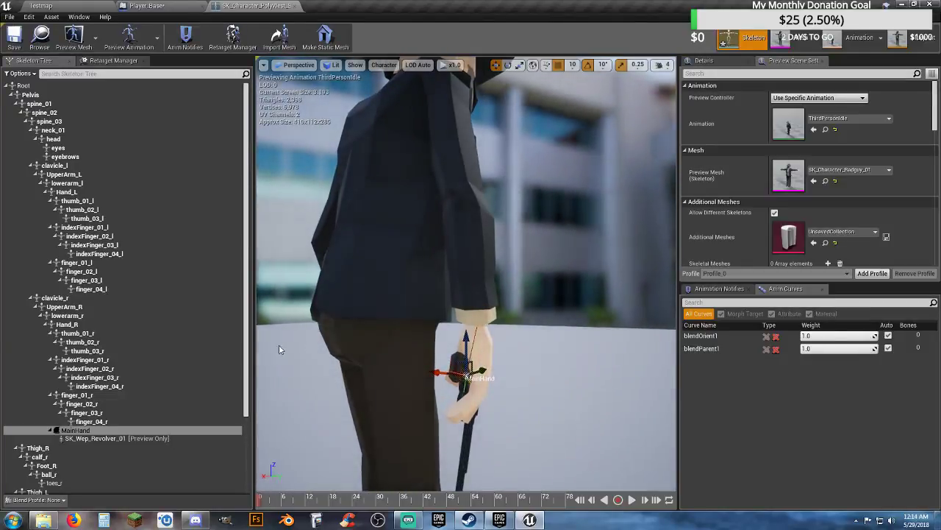
{"action": "left_click", "coordinate": [412, 385]}
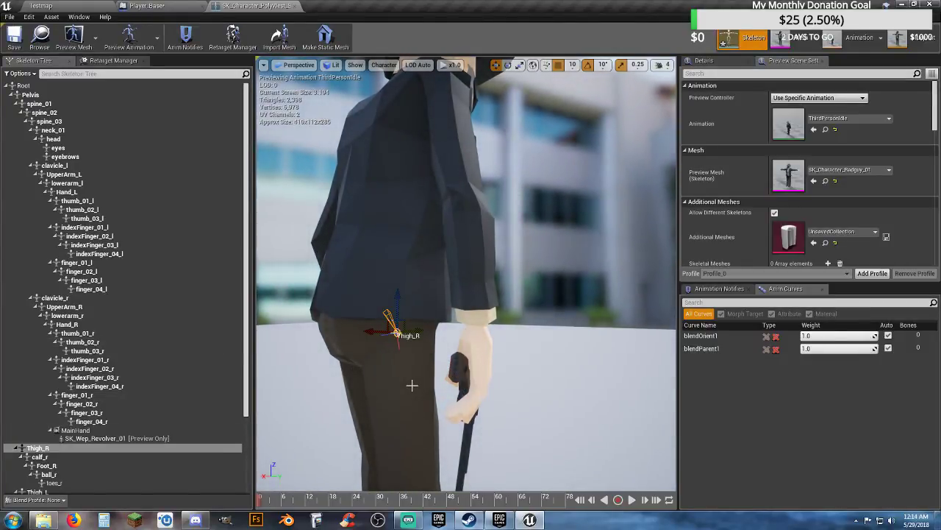
Step: Add a socket named Holster to the Thigh_R bone
{"action": "right_click", "coordinate": [59, 446]}
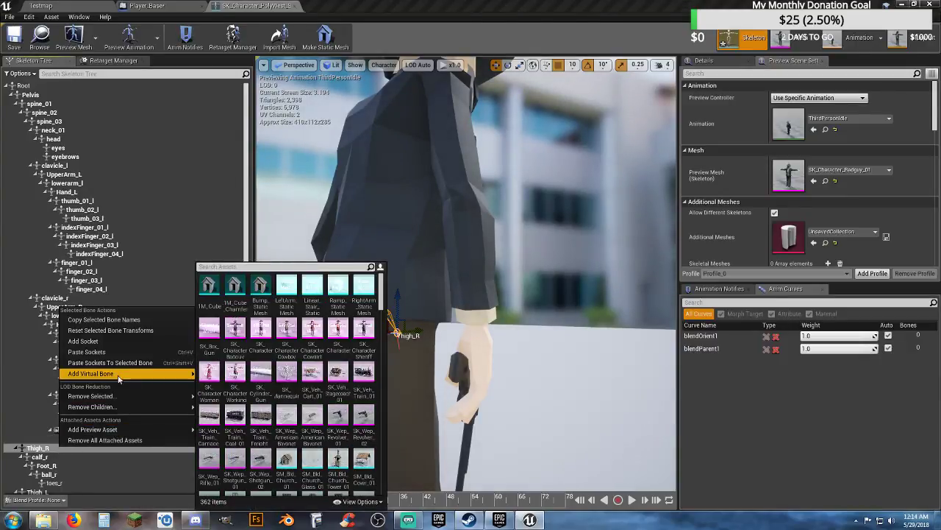
{"action": "left_click", "coordinate": [115, 341]}
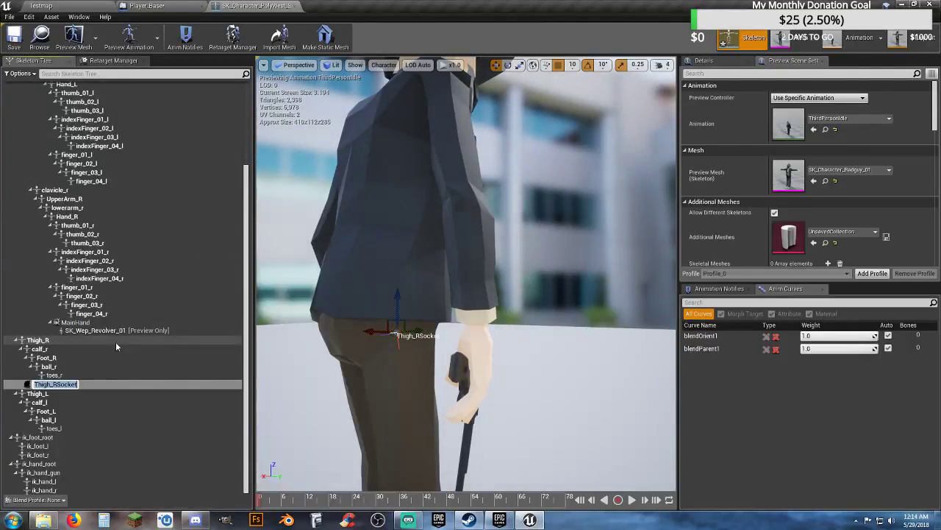
{"action": "type", "text": "Holster"}
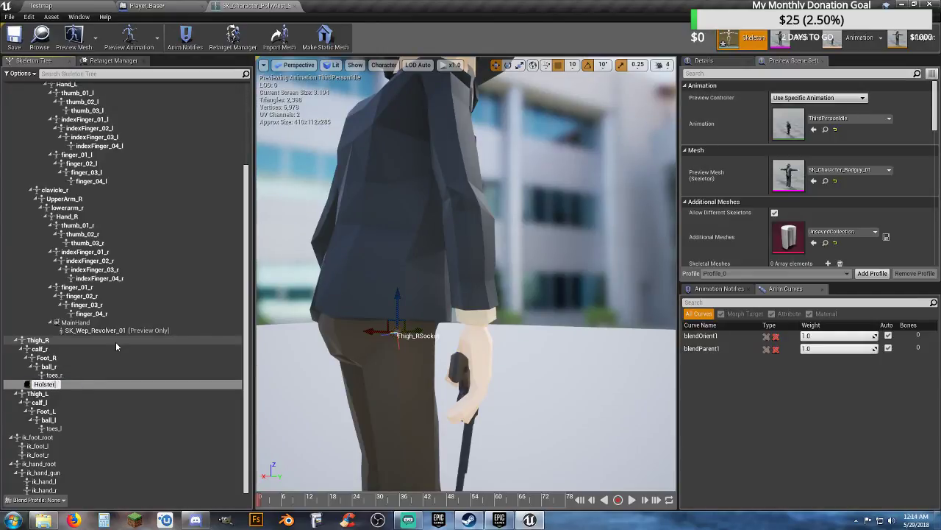
{"action": "key", "text": "Return"}
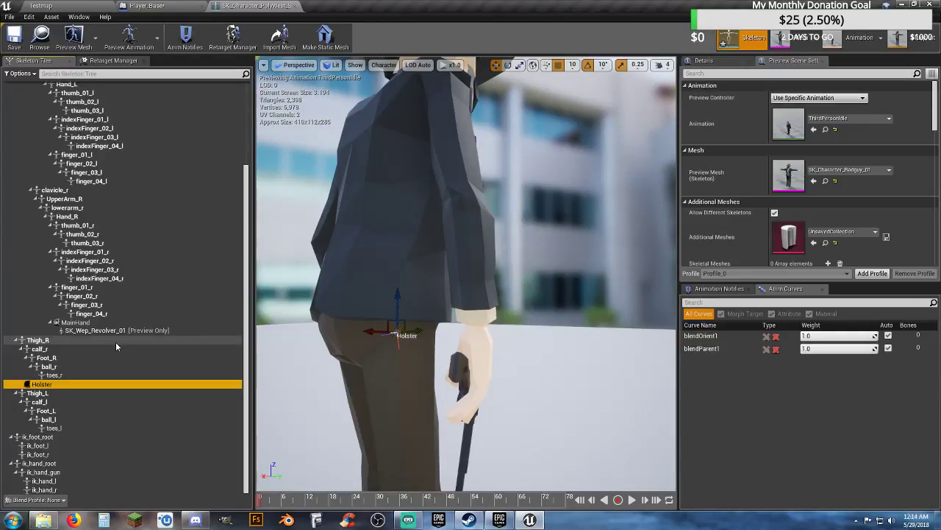
Step: Attach SM_CharacterAttachment_Holster_01 as a preview asset to the Holster socket
{"action": "right_click", "coordinate": [120, 385]}
{"action": "mouse_move", "coordinate": [155, 367]}
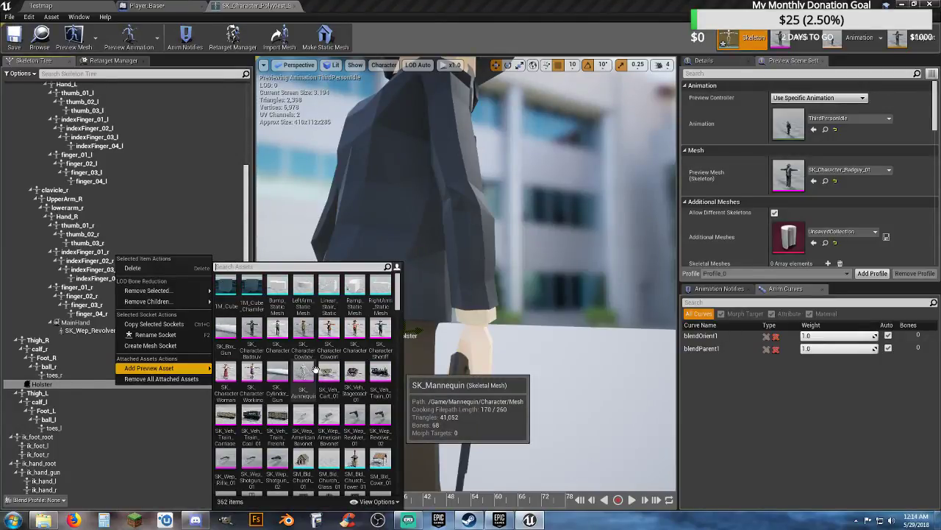
{"action": "type", "text": "holster"}
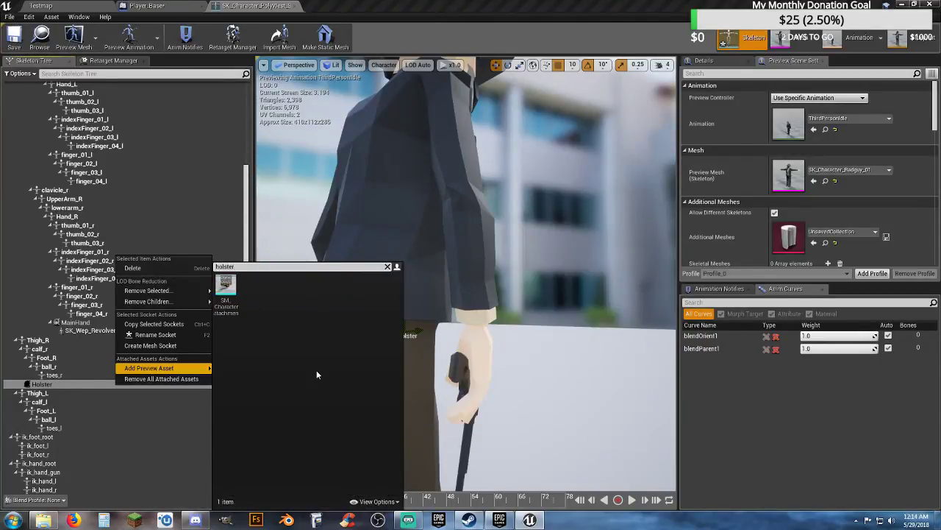
{"action": "left_click", "coordinate": [230, 286]}
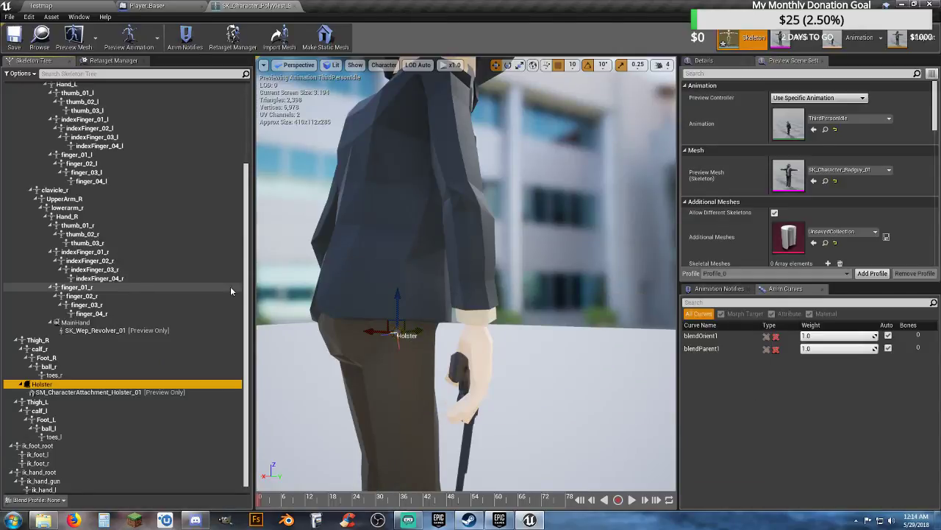
Step: Move the Holster socket sideways from inside the right thigh to the outer side of the hip
{"action": "right_click_drag", "start_coordinate": [361, 364], "coordinate": [485, 367]}
{"action": "key", "text": "s"}
{"action": "key", "text": "w"}
{"action": "left_click_drag", "start_coordinate": [379, 383], "coordinate": [345, 394]}
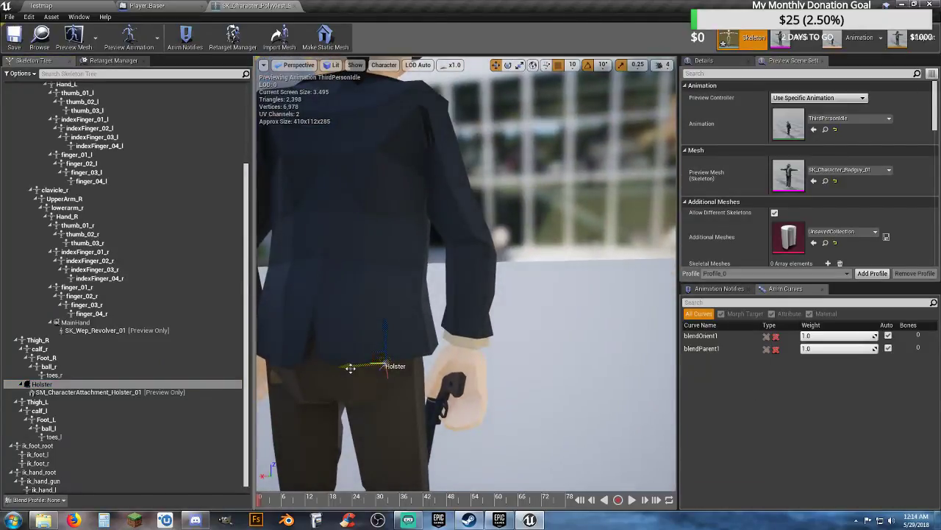
{"action": "left_click_drag", "start_coordinate": [393, 366], "coordinate": [411, 365]}
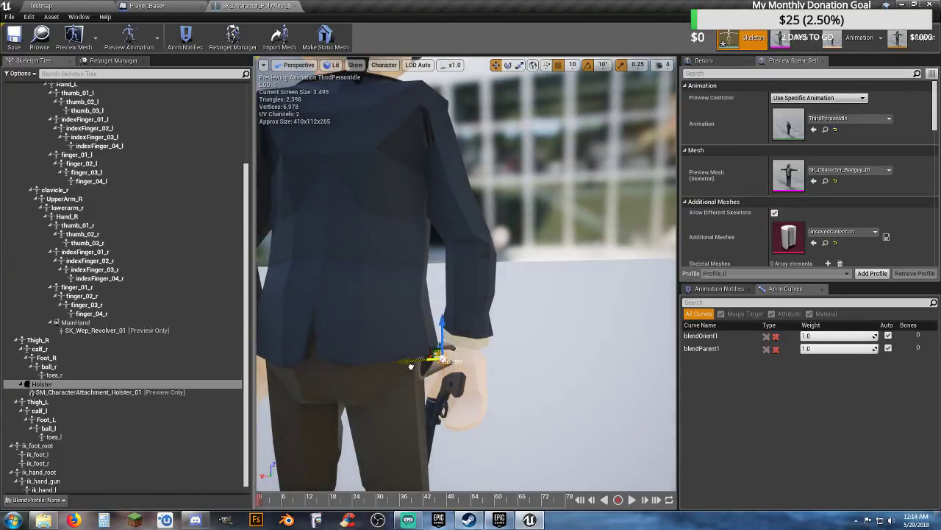
Step: Rotate the Holster socket so the holster hangs downward along the right leg
{"action": "key", "text": "s"}
{"action": "right_click_drag", "start_coordinate": [468, 362], "coordinate": [361, 361]}
{"action": "key", "text": "d"}
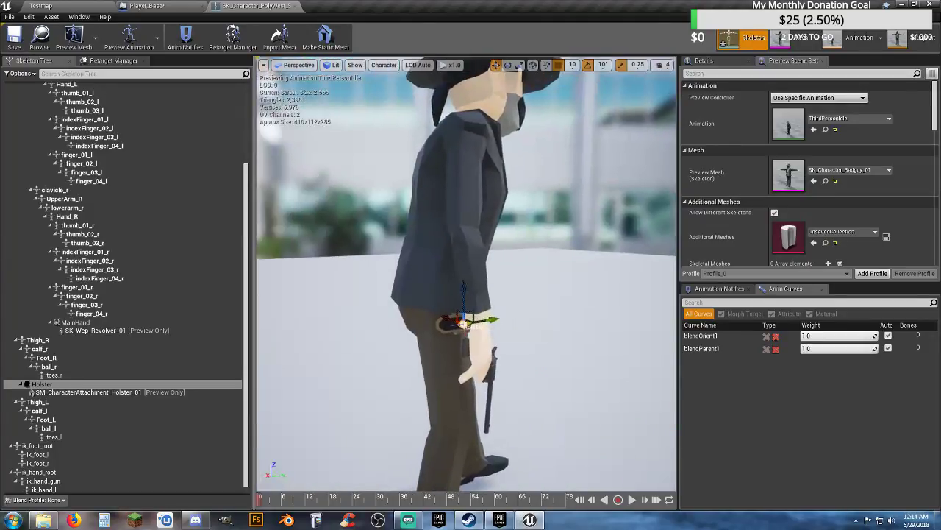
{"action": "left_click", "coordinate": [507, 64]}
{"action": "left_click_drag", "start_coordinate": [476, 300], "coordinate": [427, 346]}
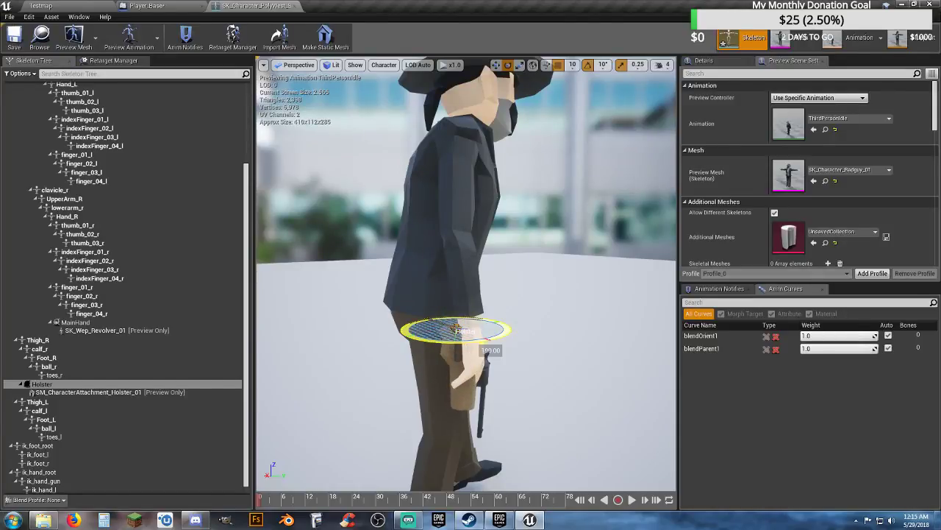
{"action": "left_click_drag", "start_coordinate": [488, 339], "coordinate": [488, 339]}
Step: Set the preview controller to Default so the character stands in its reference pose
{"action": "right_click_drag", "start_coordinate": [488, 340], "coordinate": [283, 347]}
{"action": "key", "text": "d"}
{"action": "key", "text": "w"}
{"action": "scroll", "coordinate": [625, 336], "scroll_direction": "down", "scroll_amount": 5}
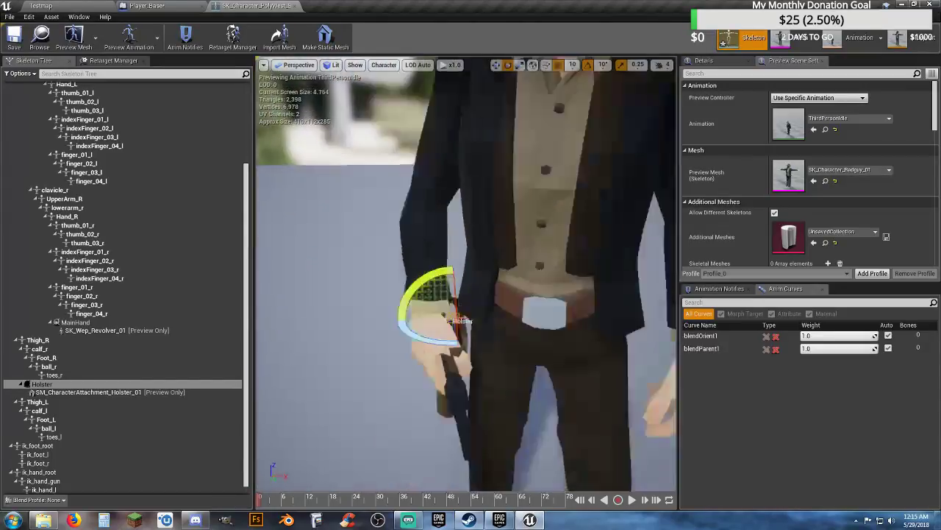
{"action": "left_click", "coordinate": [856, 99]}
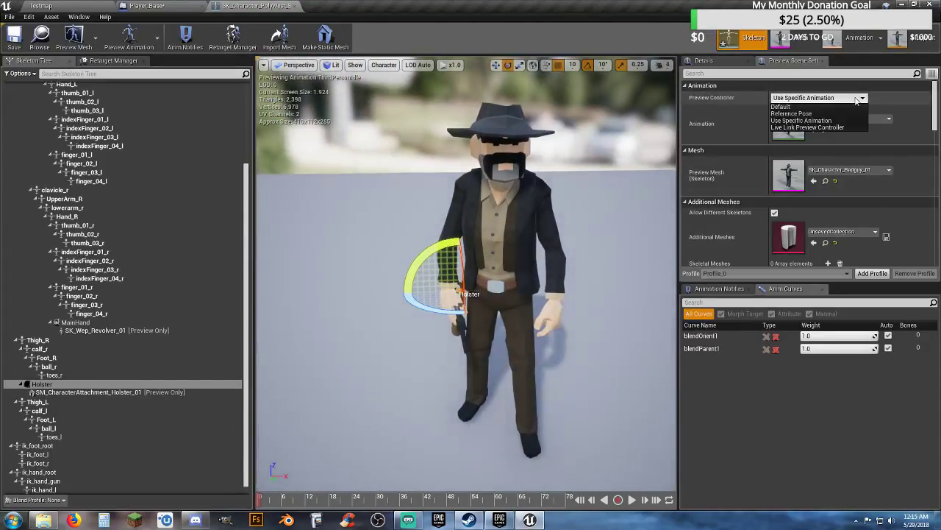
{"action": "left_click", "coordinate": [806, 108]}
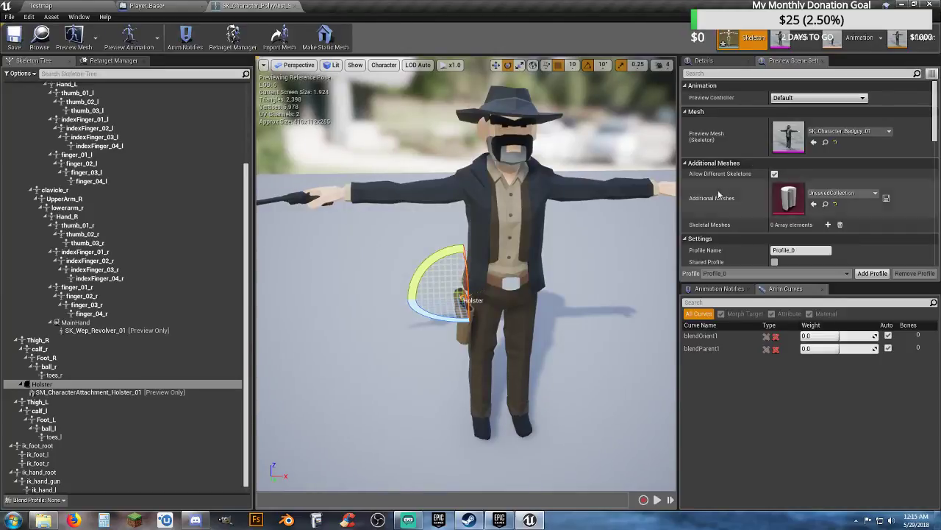
Step: Move the Holster socket back to the middle of the right thigh and raise it toward the waist
{"action": "right_click_drag", "start_coordinate": [588, 228], "coordinate": [710, 228]}
{"action": "key", "text": "a"}
{"action": "key", "text": "w"}
{"action": "key", "text": "s"}
{"action": "right_click_drag", "start_coordinate": [471, 272], "coordinate": [434, 272]}
{"action": "right_click_drag", "start_coordinate": [539, 294], "coordinate": [539, 292]}
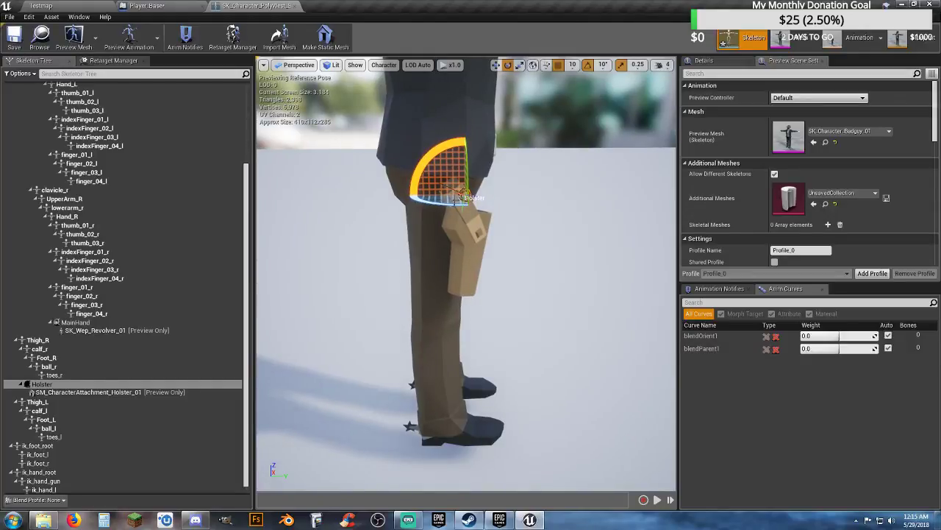
{"action": "mouse_move", "coordinate": [465, 196]}
{"action": "left_mouse_down"}
{"action": "mouse_move", "coordinate": [488, 193]}
{"action": "mouse_move", "coordinate": [471, 193]}
{"action": "left_mouse_up"}
{"action": "left_click", "coordinate": [496, 64]}
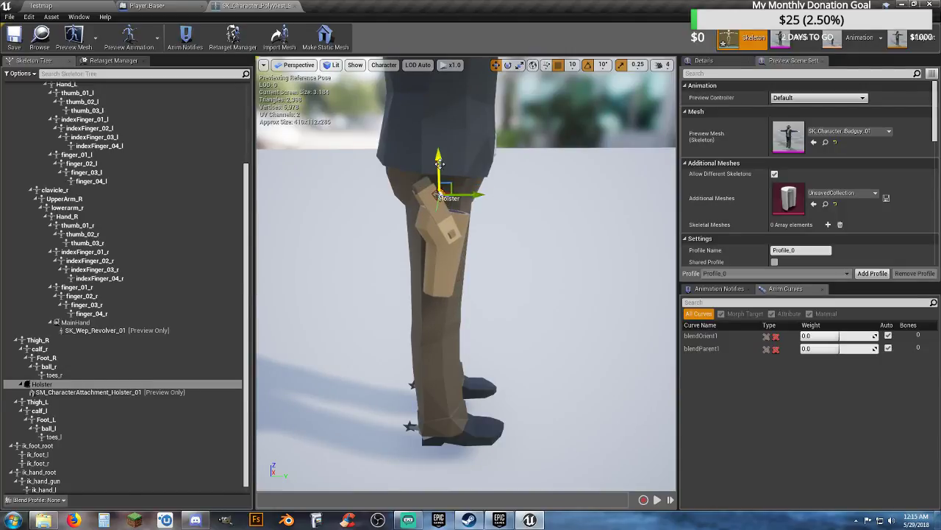
{"action": "left_click_drag", "start_coordinate": [439, 163], "coordinate": [439, 129]}
Step: Place the Holster socket against the outer right thigh and turn it slightly around its vertical axis
{"action": "right_click_drag", "start_coordinate": [516, 213], "coordinate": [596, 209]}
{"action": "left_click_drag", "start_coordinate": [338, 207], "coordinate": [511, 213]}
{"action": "left_click", "coordinate": [508, 64]}
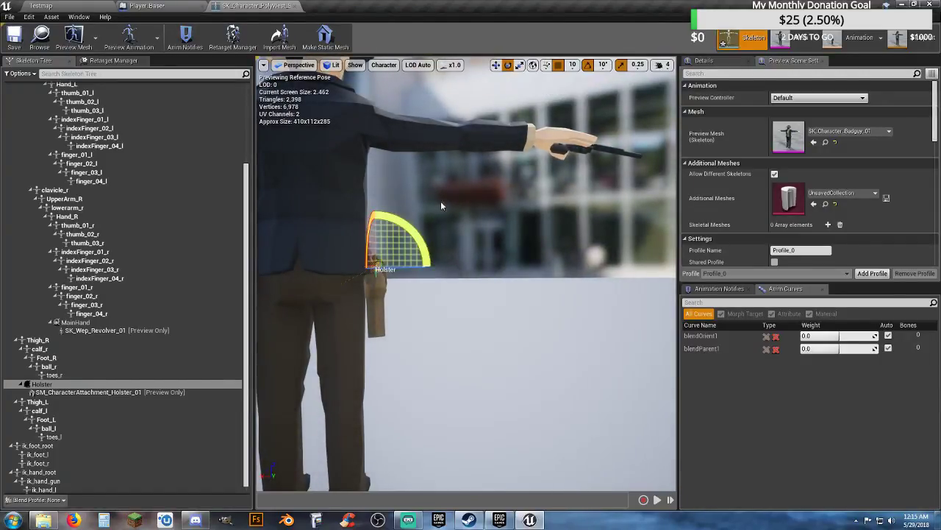
{"action": "left_click_drag", "start_coordinate": [403, 266], "coordinate": [431, 269]}
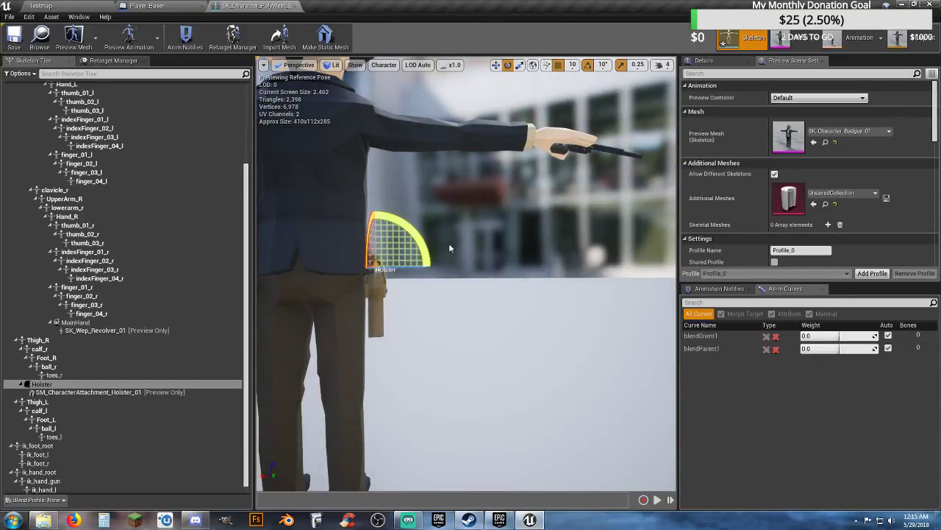
Step: Lower the Holster socket slightly along the right leg
{"action": "right_click_drag", "start_coordinate": [450, 249], "coordinate": [243, 249]}
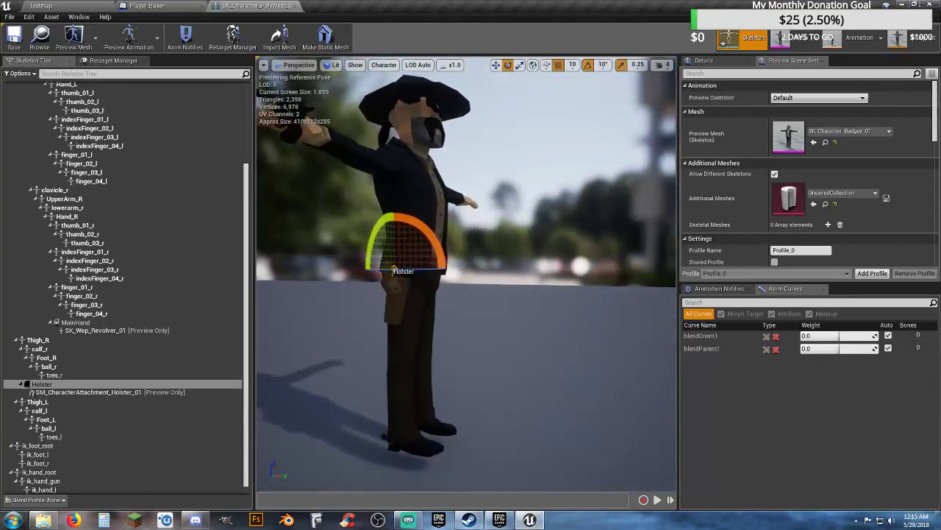
{"action": "key", "text": "w"}
{"action": "key", "text": "s"}
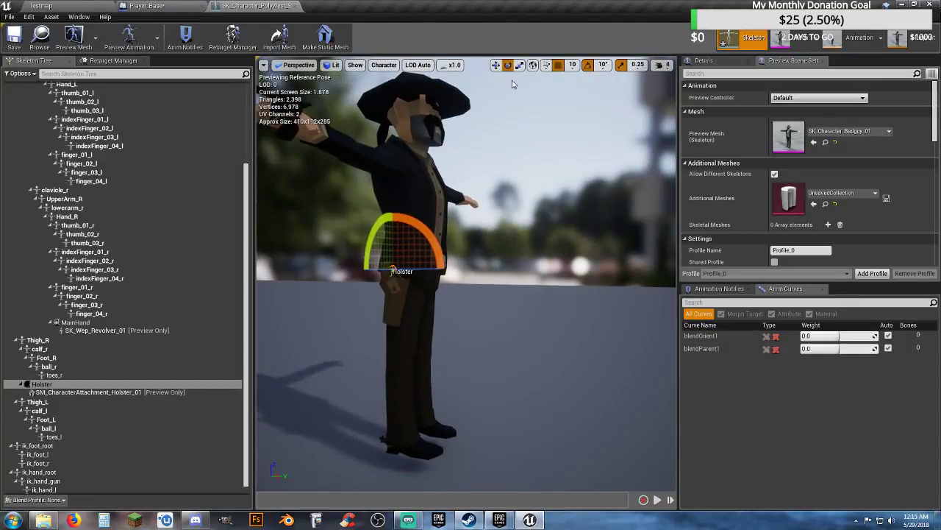
{"action": "left_click", "coordinate": [496, 65]}
{"action": "left_click_drag", "start_coordinate": [392, 223], "coordinate": [392, 233]}
Step: Examine the holster's placement on the right thigh from the front and side of the character
{"action": "key", "text": "d"}
{"action": "right_click_drag", "start_coordinate": [537, 279], "coordinate": [346, 272]}
{"action": "key", "text": "s"}
{"action": "key", "text": "w"}
{"action": "key", "text": "d"}
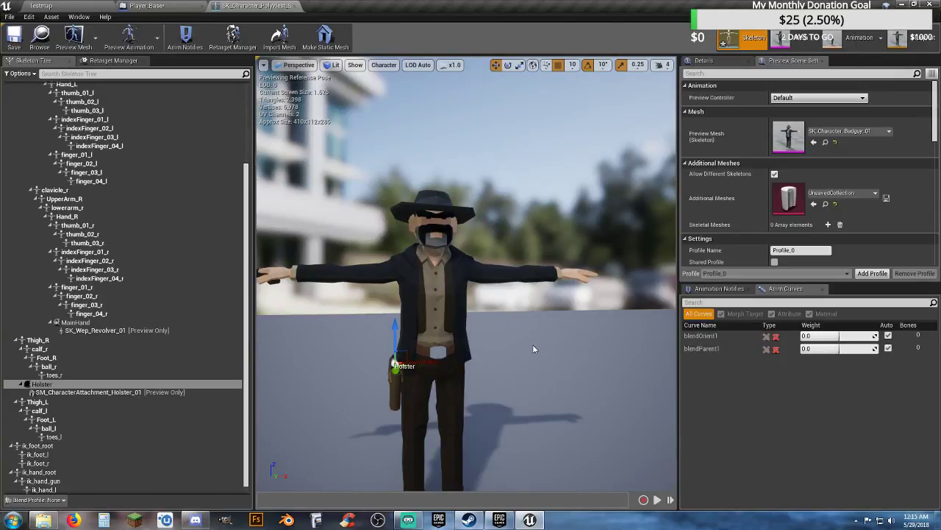
{"action": "key", "text": "a"}
{"action": "right_click_drag", "start_coordinate": [532, 344], "coordinate": [618, 353]}
{"action": "key", "text": "s"}
{"action": "key", "text": "w"}
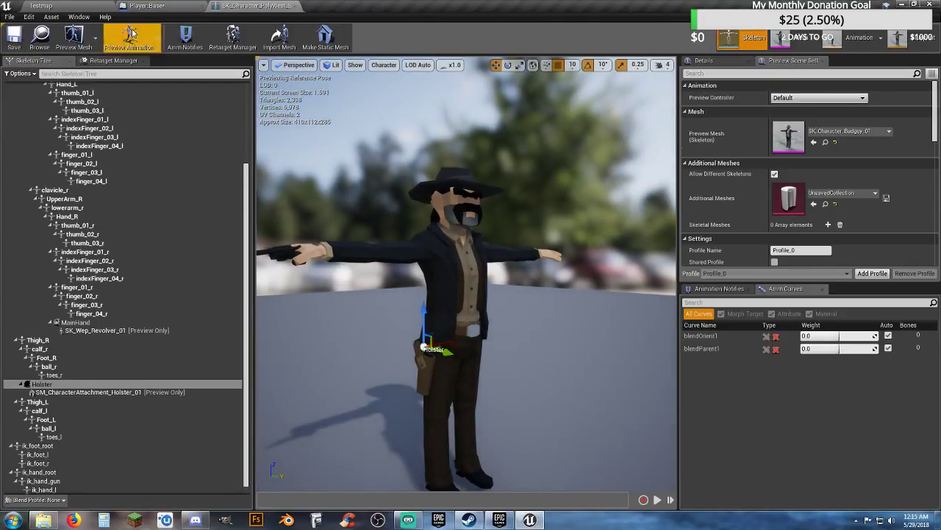
Step: Close the character skeleton editor and select the inherited Mesh component in Player_Base
{"action": "left_click", "coordinate": [294, 8]}
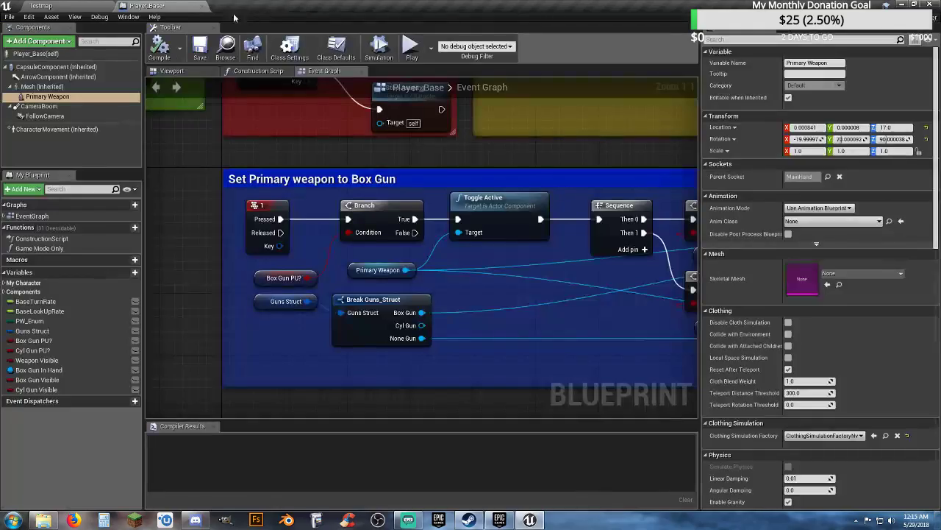
{"action": "right_click_drag", "start_coordinate": [522, 347], "coordinate": [509, 333]}
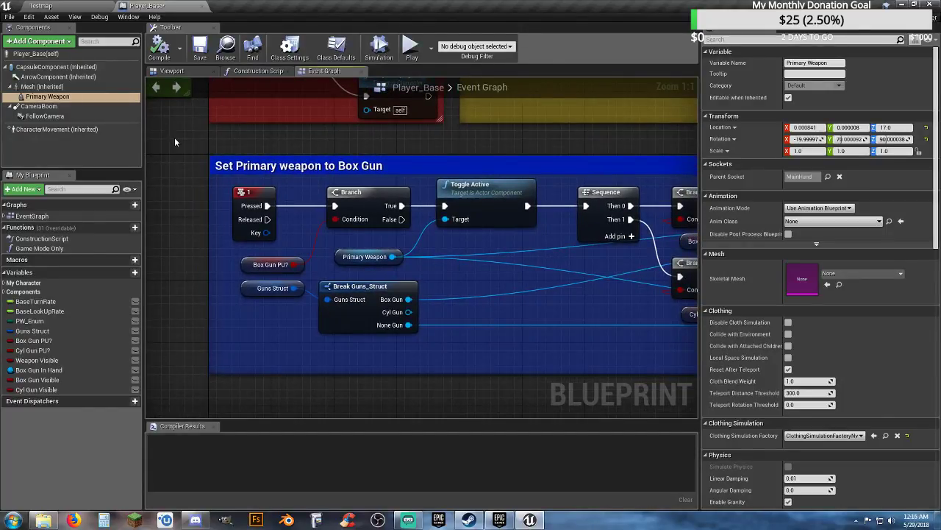
{"action": "left_click", "coordinate": [99, 87]}
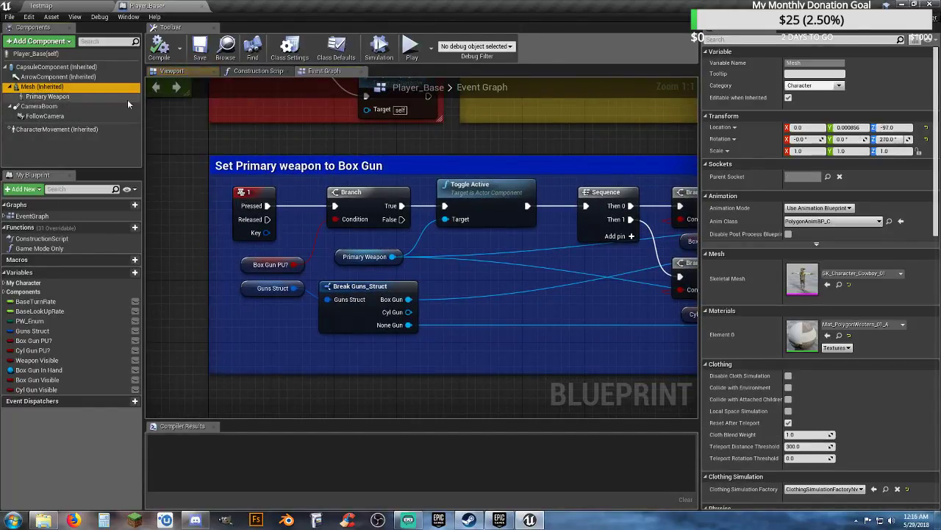
Step: Add the SM_CharacterAttachment_Holster_01 static mesh from the PolygonWestern props under the character Mesh in Player_Base and name the component Holster
{"action": "left_click", "coordinate": [187, 71]}
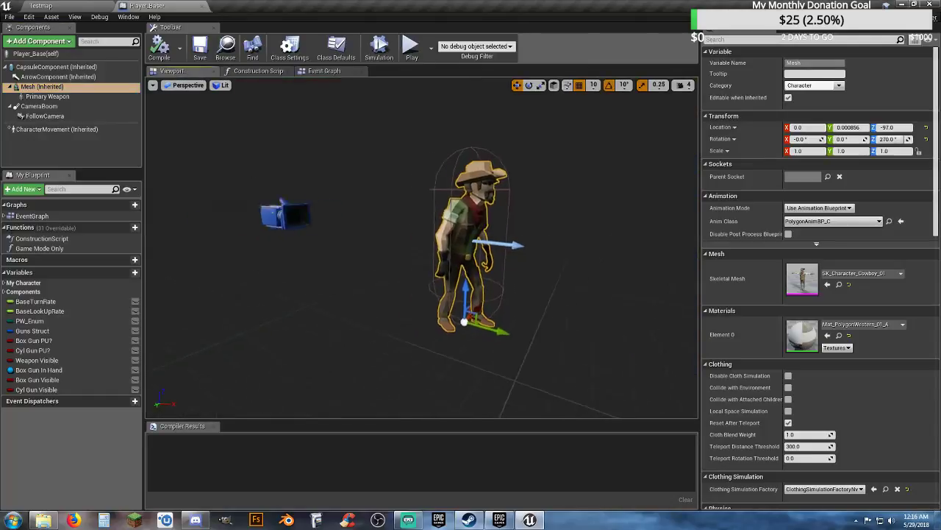
{"action": "right_click_drag", "start_coordinate": [412, 250], "coordinate": [298, 248]}
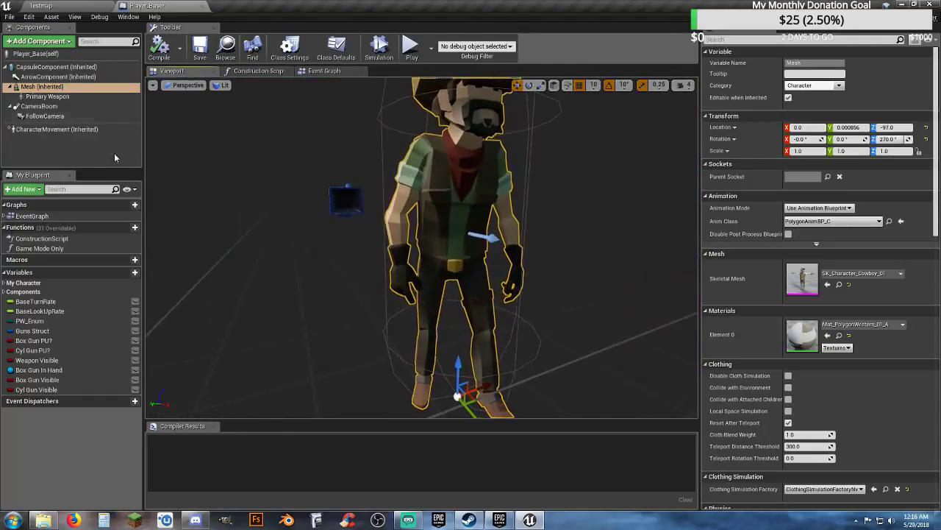
{"action": "left_click", "coordinate": [50, 42]}
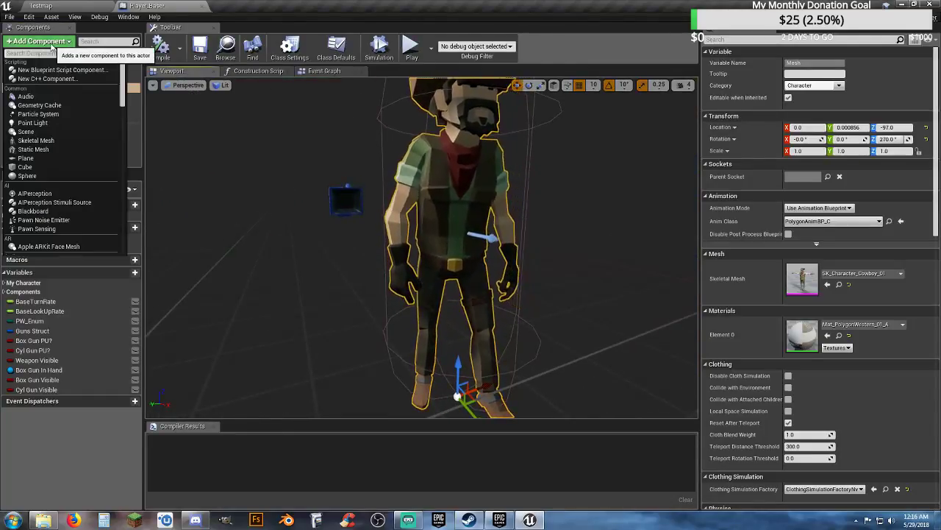
{"action": "left_click", "coordinate": [83, 6]}
{"action": "scroll", "coordinate": [105, 484], "scroll_direction": "down", "scroll_amount": 2}
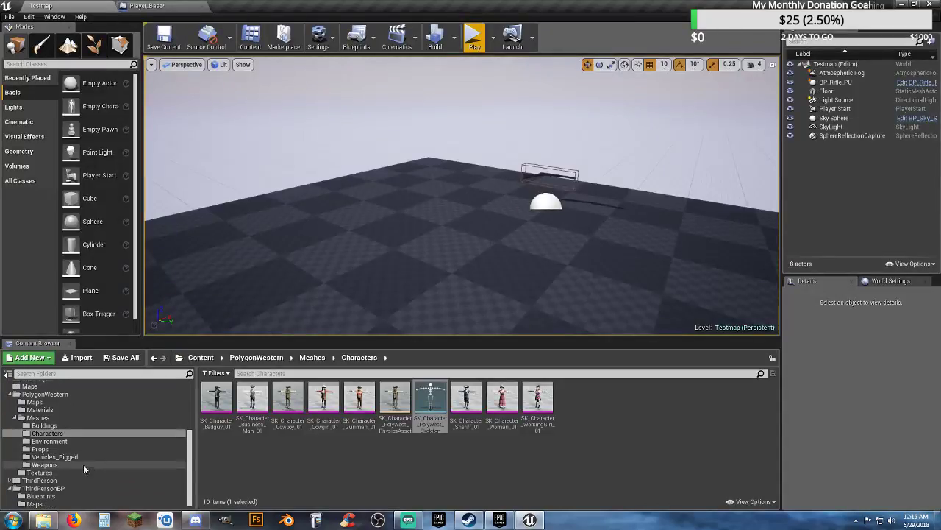
{"action": "left_click", "coordinate": [41, 449]}
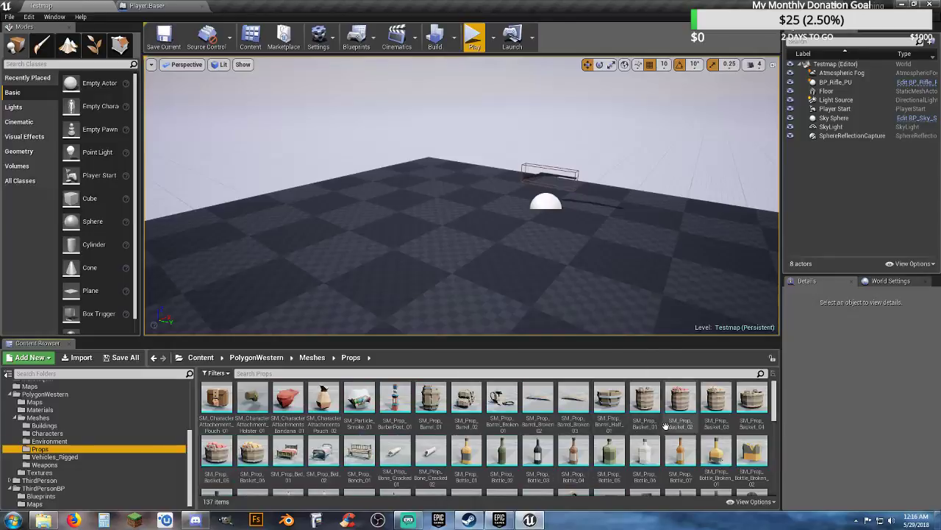
{"action": "left_click", "coordinate": [253, 399]}
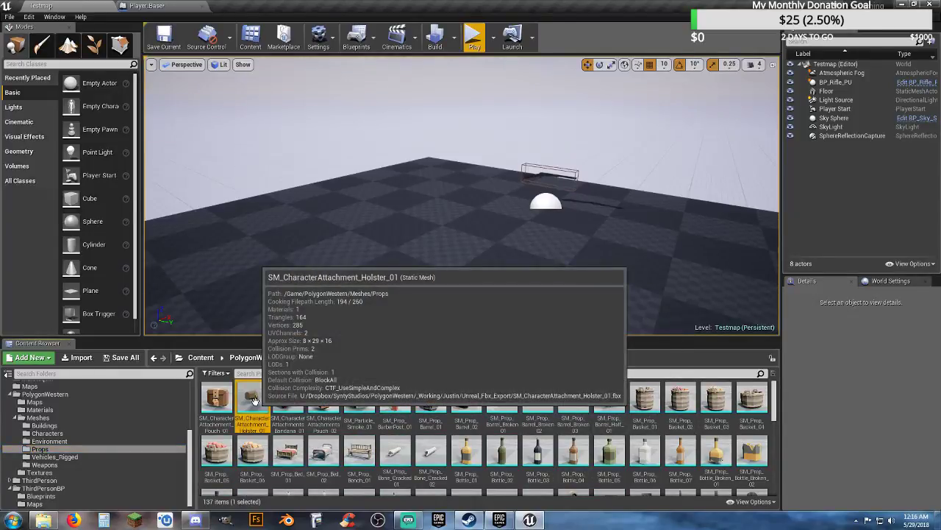
{"action": "left_click", "coordinate": [149, 5]}
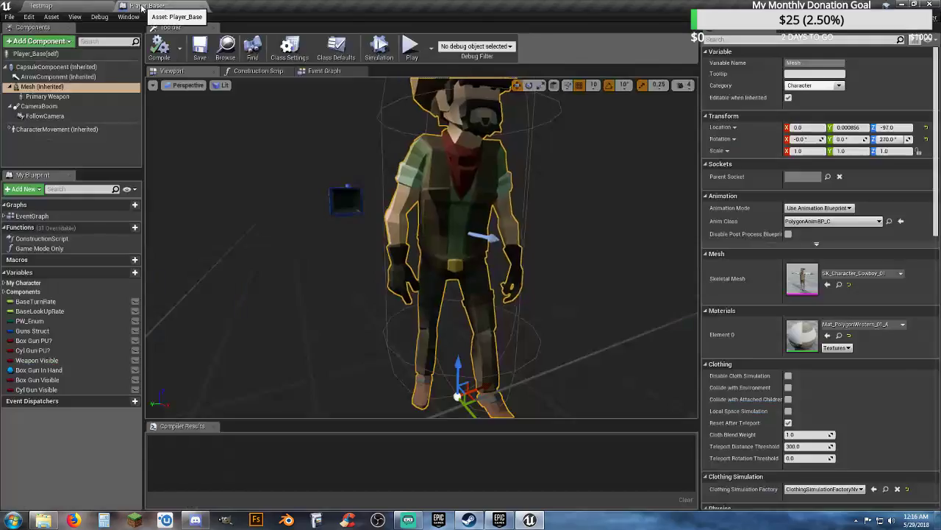
{"action": "left_click", "coordinate": [41, 41]}
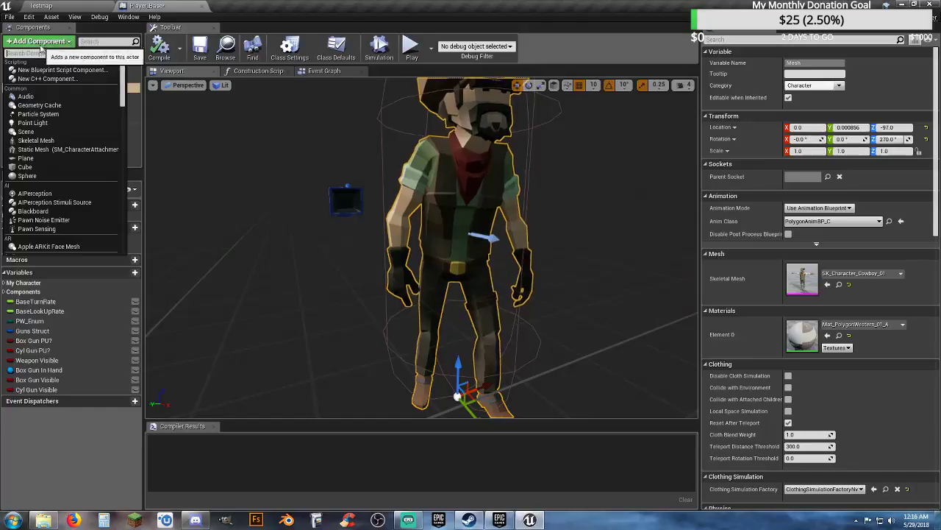
{"action": "left_click", "coordinate": [41, 150]}
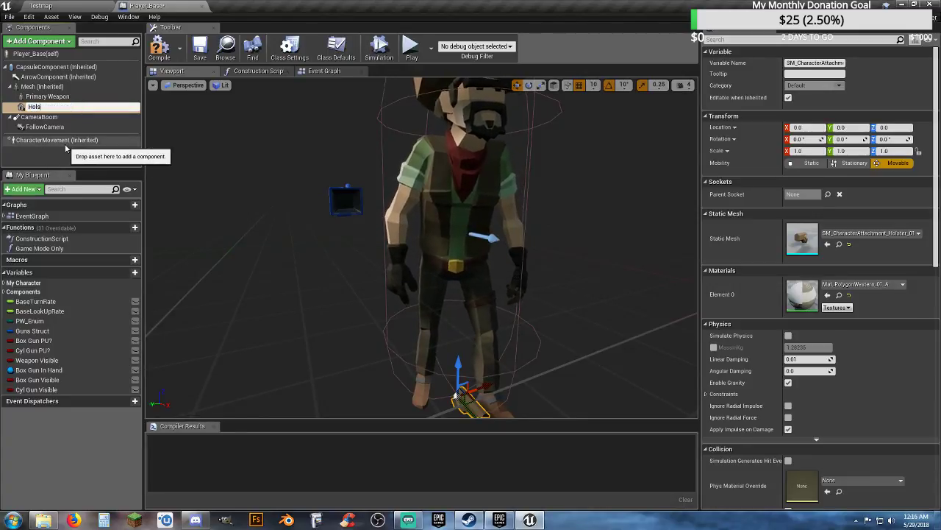
{"action": "key", "text": "Return"}
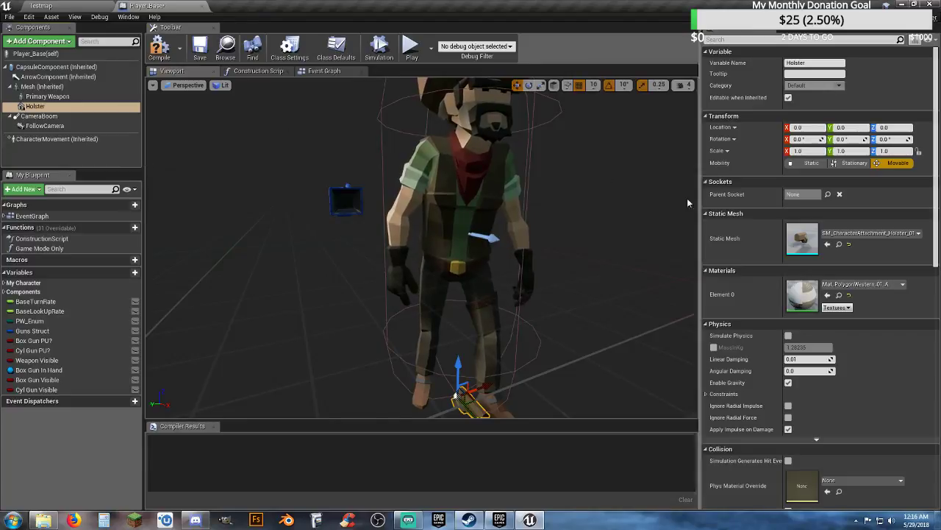
Step: Attach the Holster component to the character's Holster socket, and compile and save the Player_Base blueprint
{"action": "left_click", "coordinate": [827, 194]}
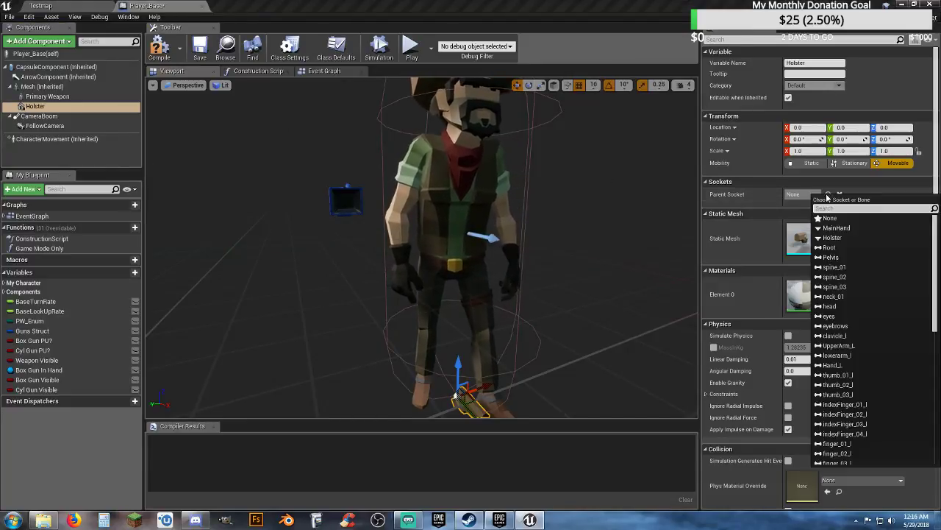
{"action": "left_click", "coordinate": [832, 238]}
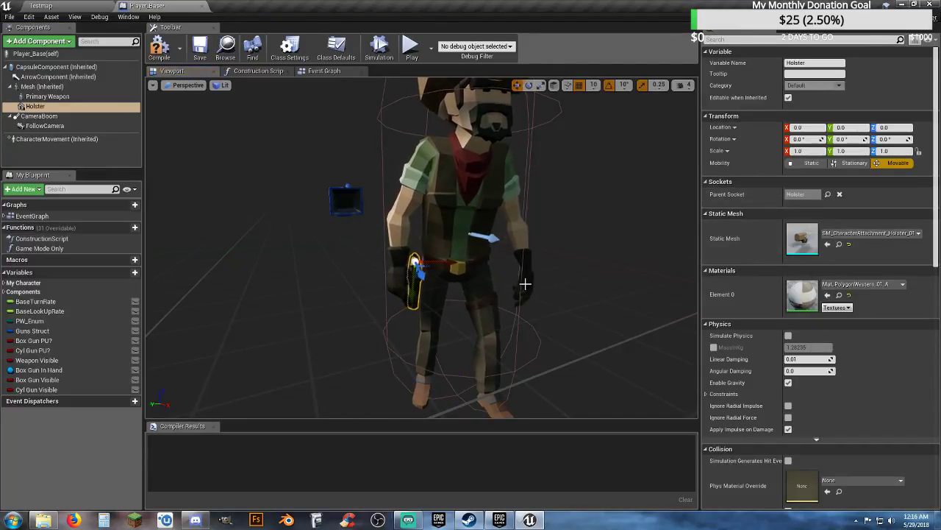
{"action": "right_click_drag", "start_coordinate": [525, 284], "coordinate": [351, 289]}
{"action": "right_click_drag", "start_coordinate": [387, 243], "coordinate": [387, 243]}
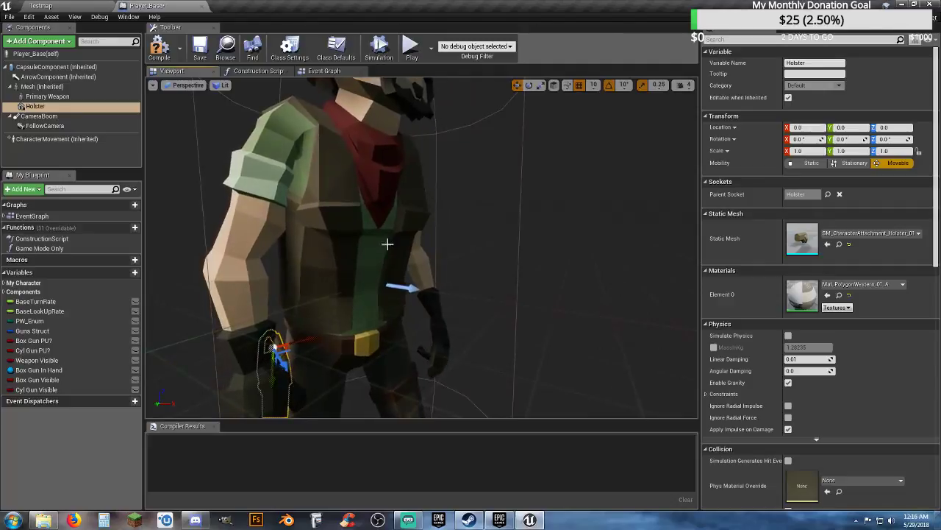
{"action": "left_click", "coordinate": [159, 47]}
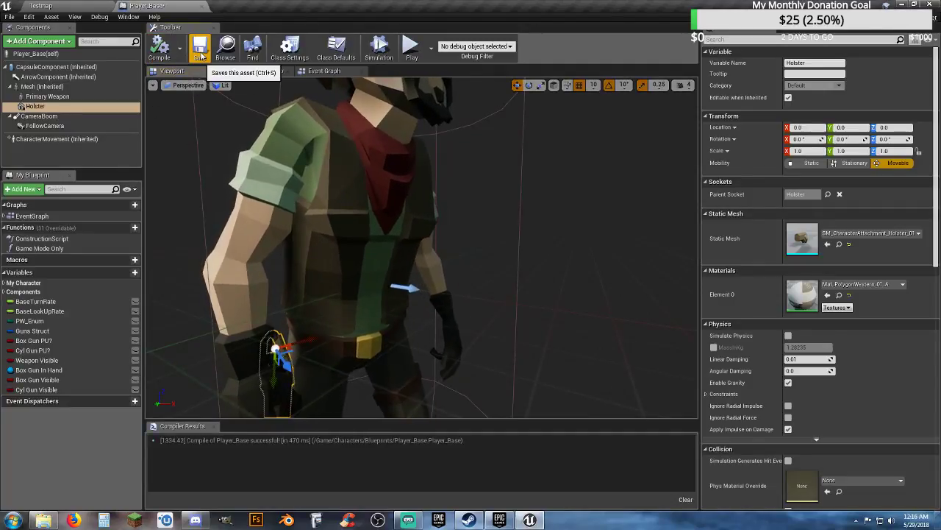
Step: Play-test Testmap, running the cowboy around to check how the holster sits on the moving character
{"action": "left_click", "coordinate": [57, 5]}
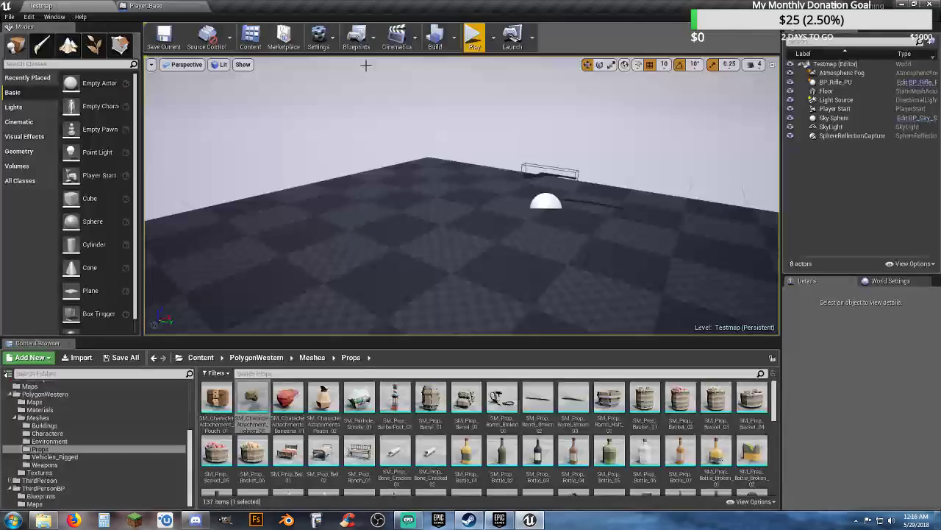
{"action": "left_click", "coordinate": [473, 37]}
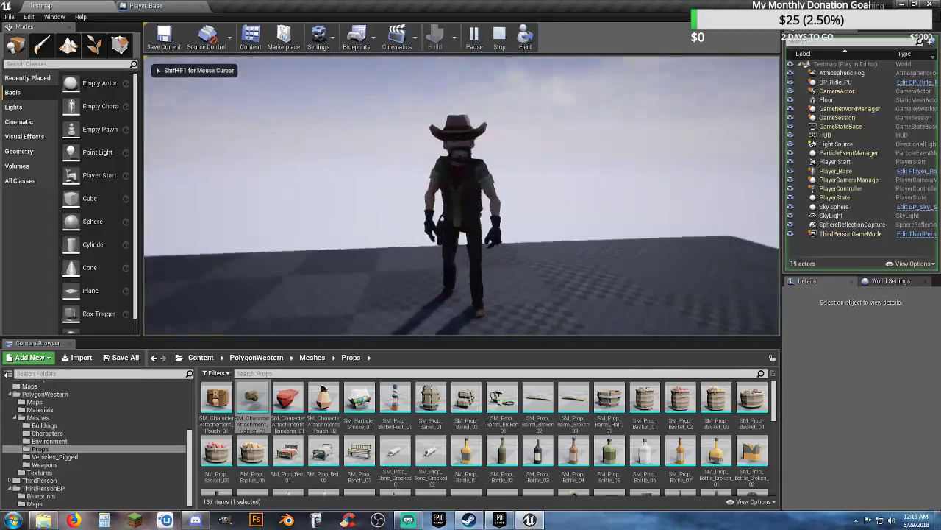
{"action": "key", "text": "w"}
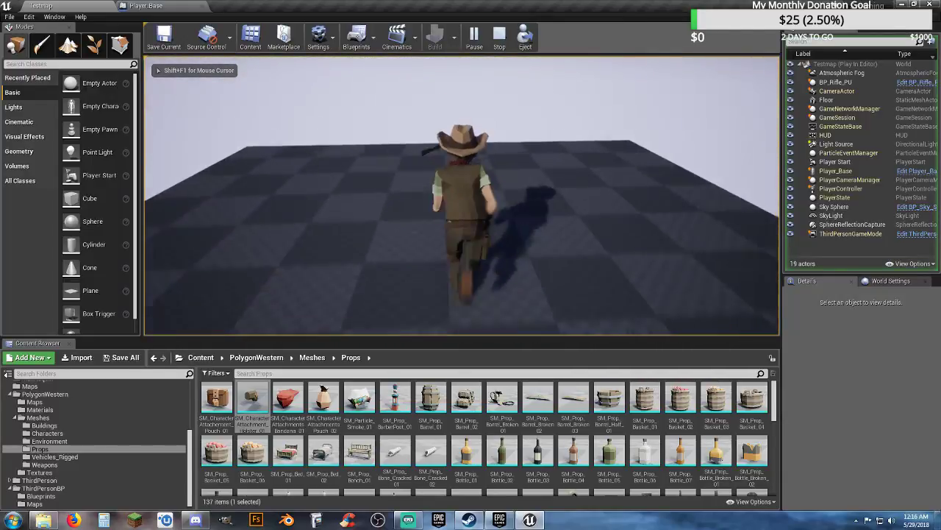
{"action": "key", "text": "s"}
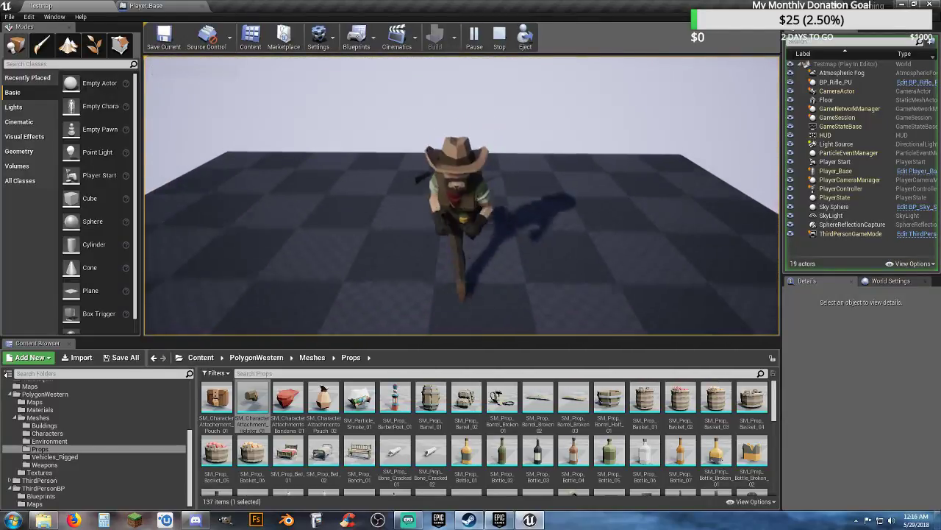
{"action": "key", "text": "a"}
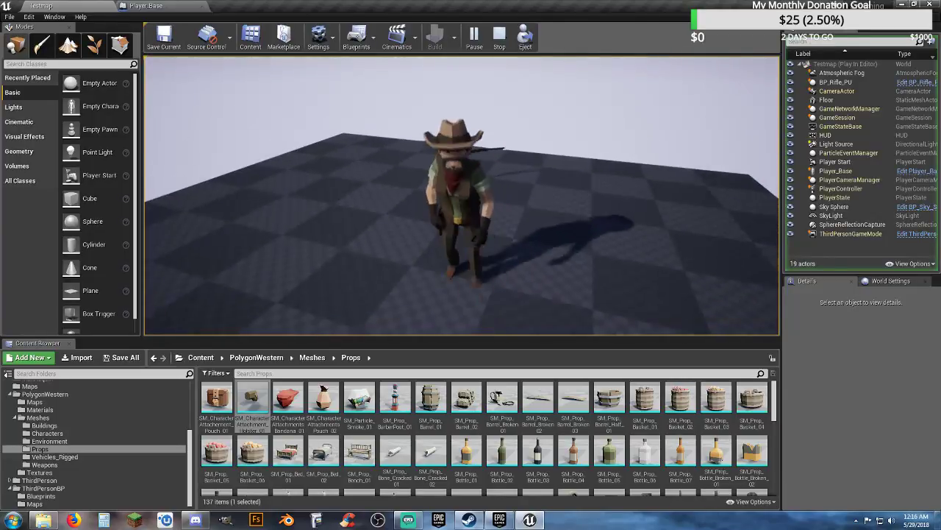
{"action": "key", "text": "Escape"}
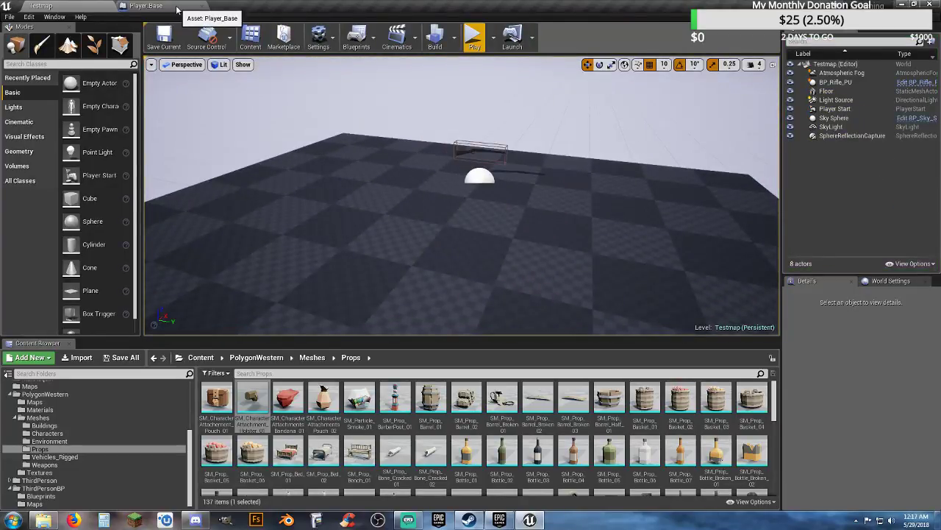
Step: Examine the Set Primary weapon to Box Gun logic in Player_Base's Event Graph and the Box Gun PU? variable
{"action": "left_click", "coordinate": [128, 6]}
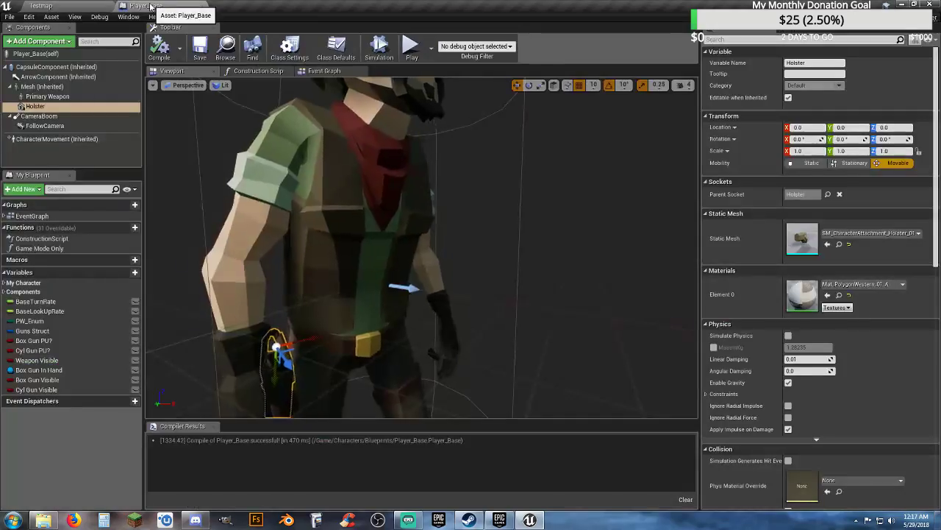
{"action": "left_click", "coordinate": [324, 71]}
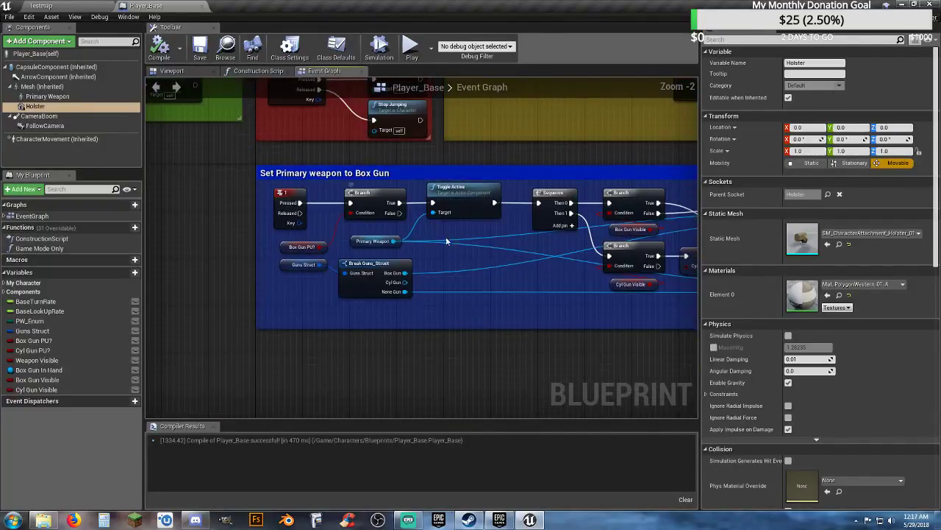
{"action": "right_click_drag", "start_coordinate": [497, 278], "coordinate": [457, 289]}
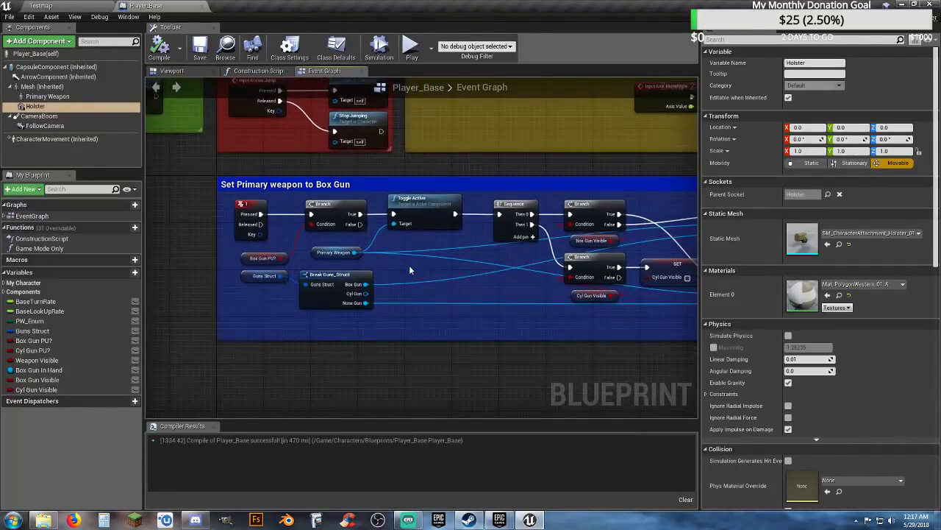
{"action": "left_click", "coordinate": [37, 342]}
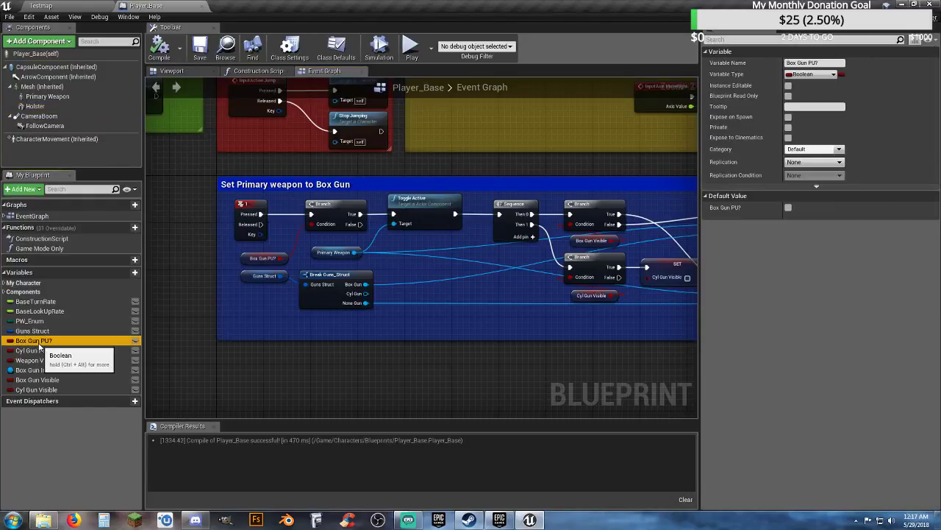
{"action": "left_click", "coordinate": [314, 346]}
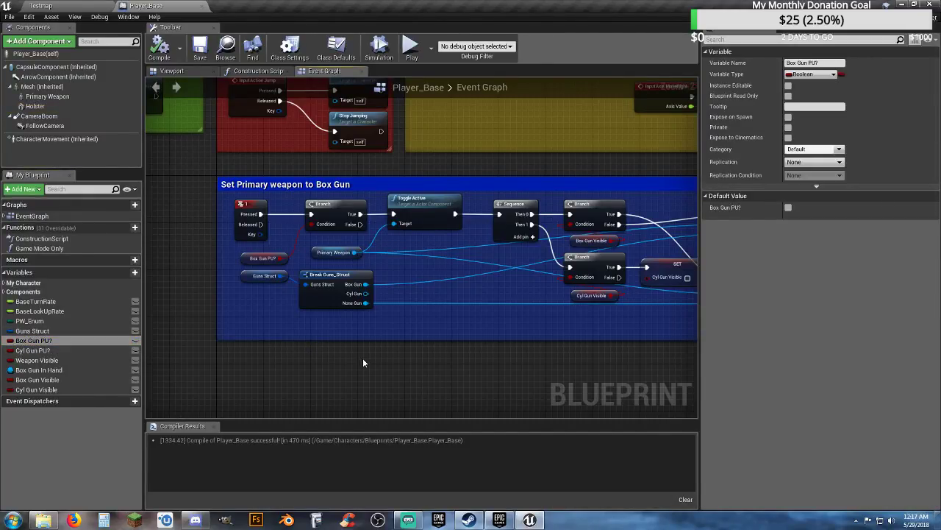
{"action": "right_click_drag", "start_coordinate": [362, 358], "coordinate": [312, 322]}
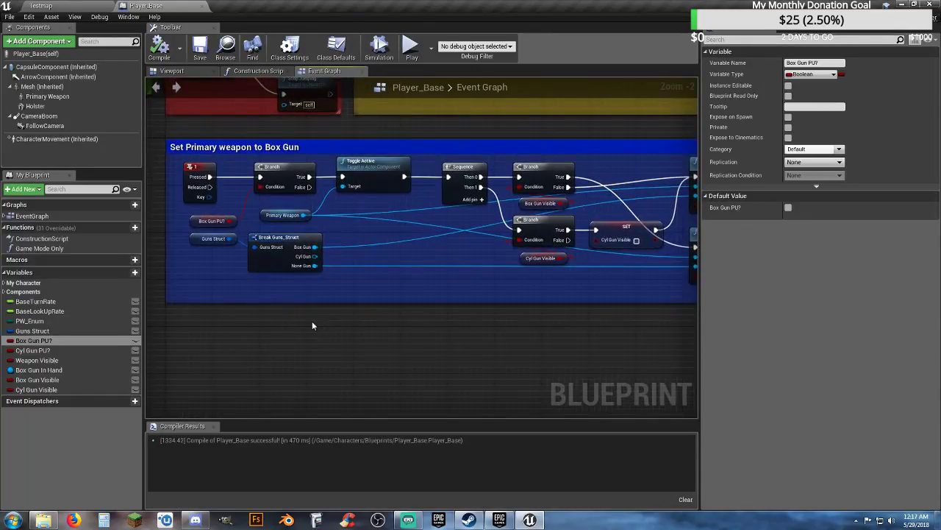
{"action": "right_click_drag", "start_coordinate": [386, 328], "coordinate": [390, 329]}
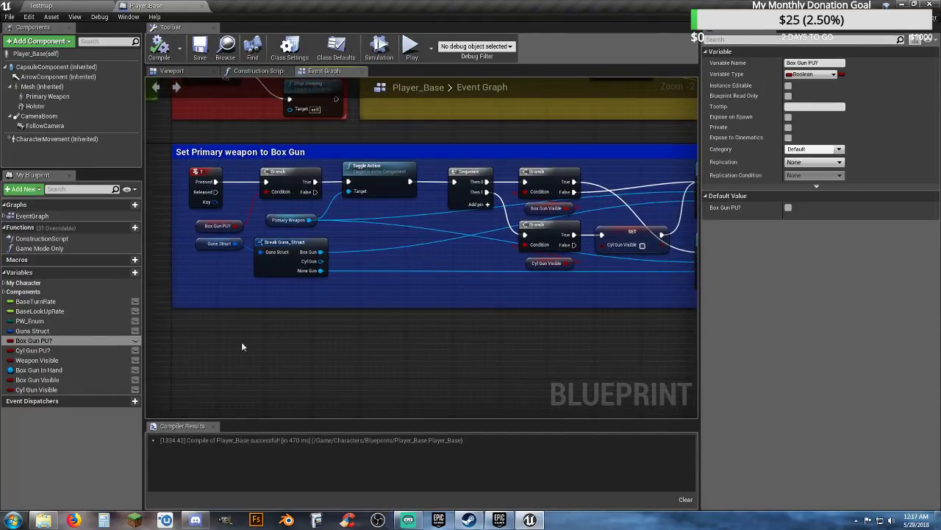
{"action": "right_click_drag", "start_coordinate": [225, 343], "coordinate": [244, 356]}
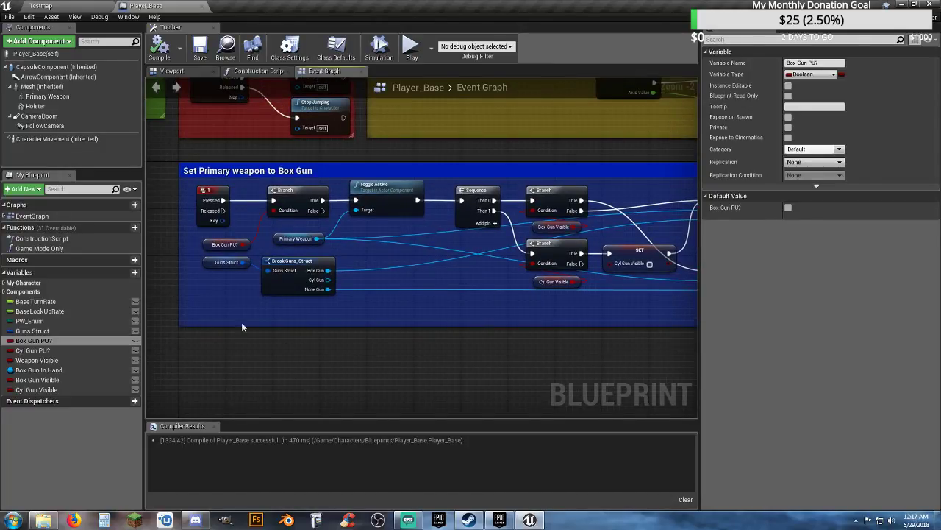
Step: Add two Boolean variables named Rifle PU and Rifle Visible to the Player_Base blueprint
{"action": "left_click", "coordinate": [125, 273]}
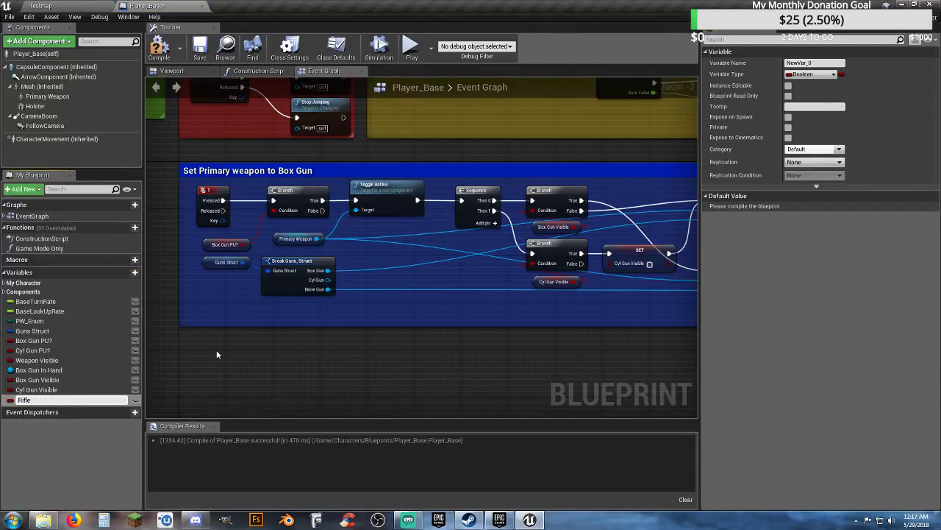
{"action": "key", "text": "Return"}
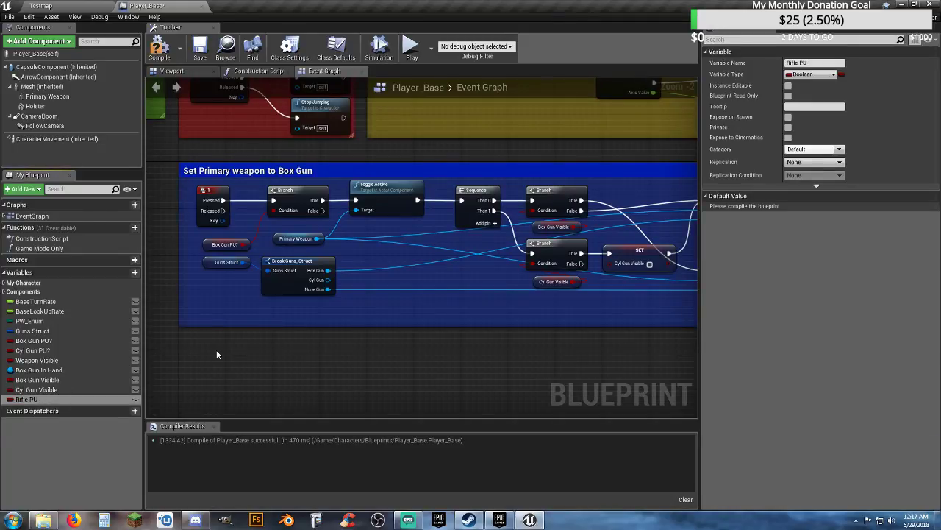
{"action": "left_click", "coordinate": [118, 273]}
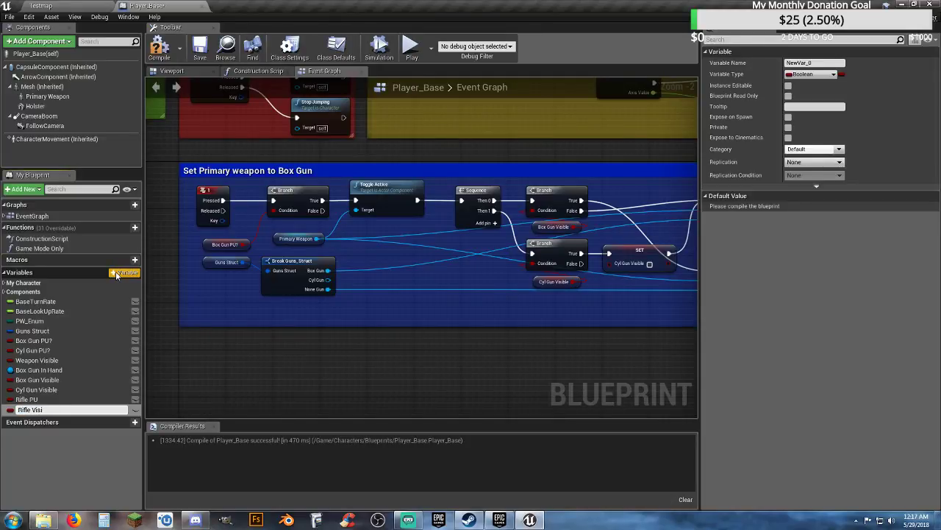
{"action": "key", "text": "Return"}
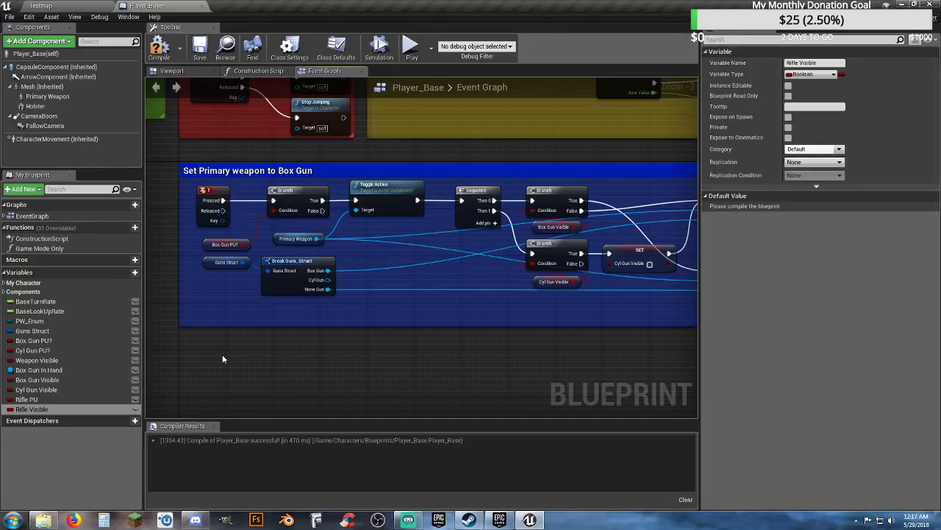
Step: Add a variable named Weapons of the Weapons List structure type to Player_Base and compile the blueprint
{"action": "left_click", "coordinate": [118, 274]}
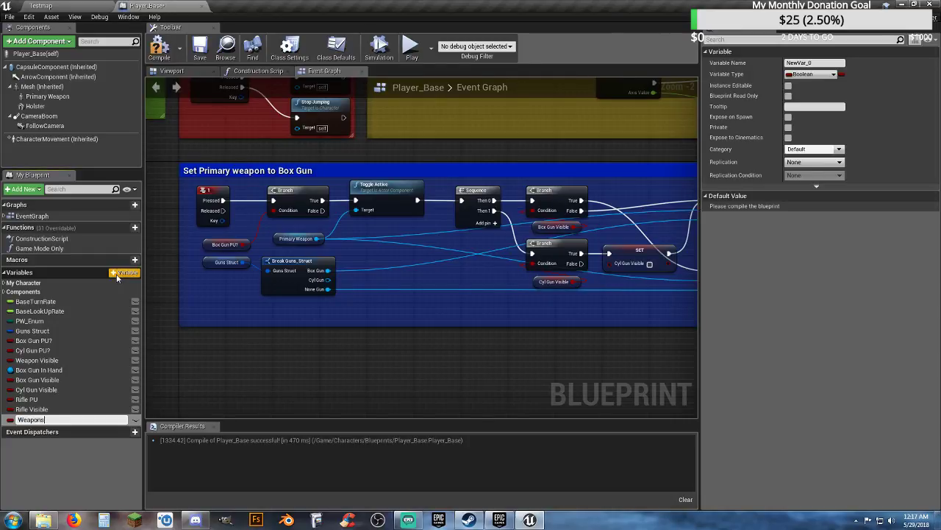
{"action": "type", "text": "Weapons"}
{"action": "key", "text": "Return"}
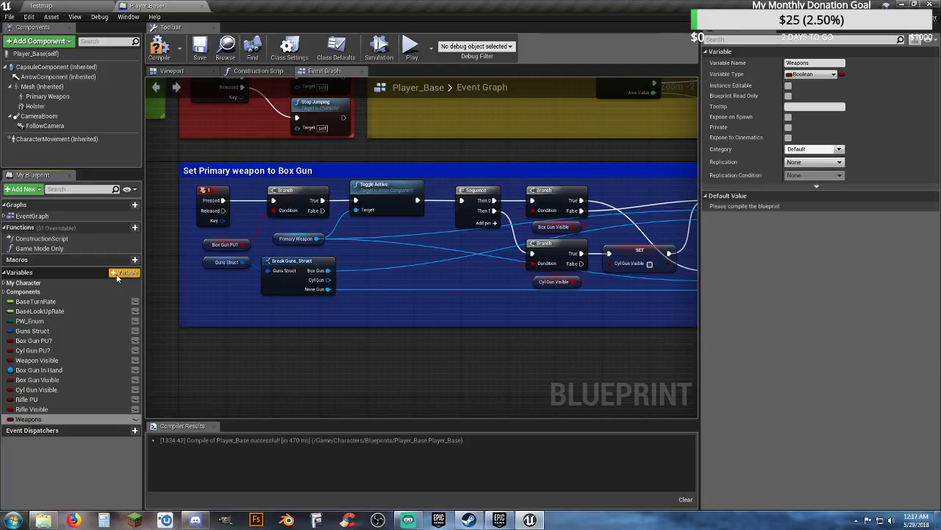
{"action": "left_click", "coordinate": [832, 75]}
{"action": "type", "text": "erspm"}
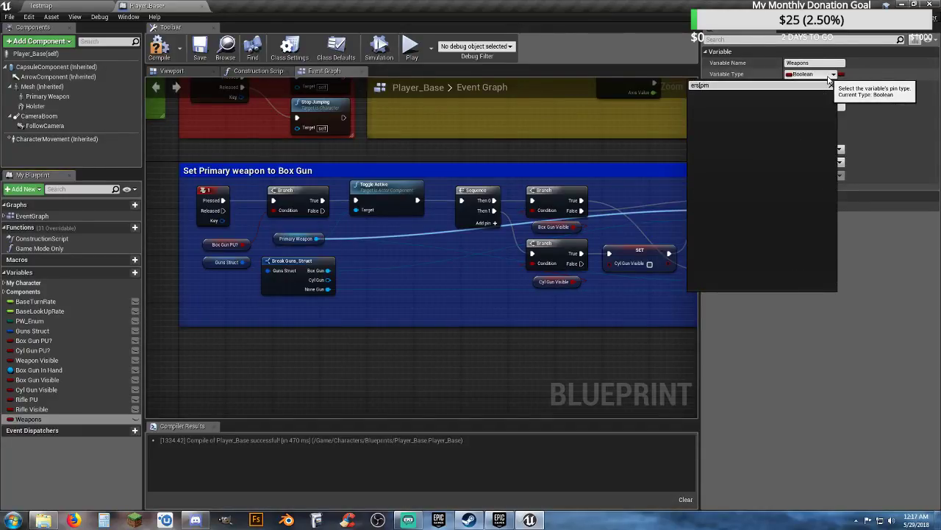
{"action": "key", "text": "BackSpace"}
{"action": "key", "text": "BackSpace"}
{"action": "key", "text": "BackSpace"}
{"action": "key", "text": "BackSpace"}
{"action": "type", "text": "weapons"}
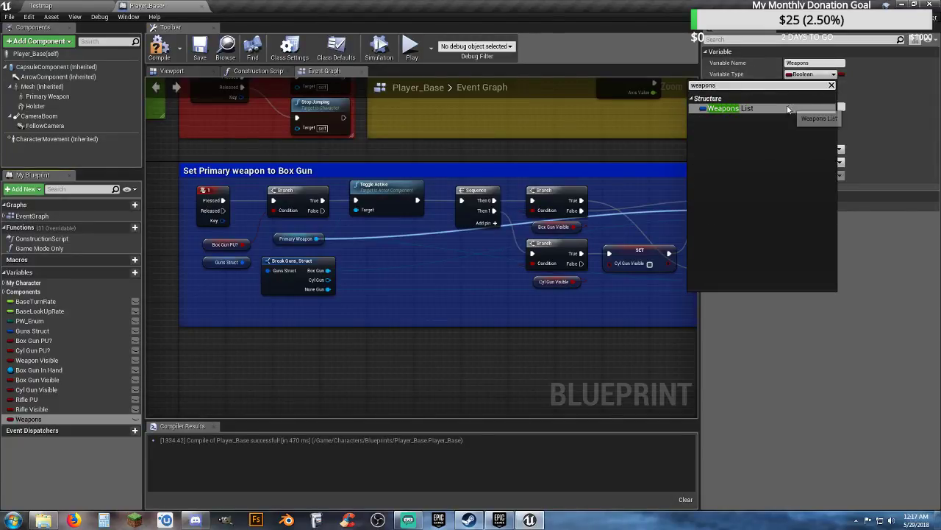
{"action": "left_click", "coordinate": [765, 110]}
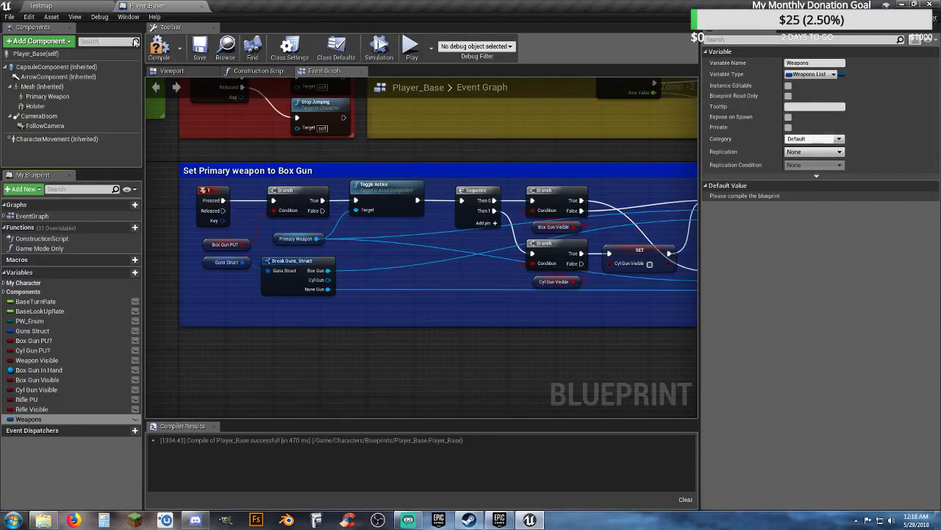
{"action": "left_click", "coordinate": [159, 46]}
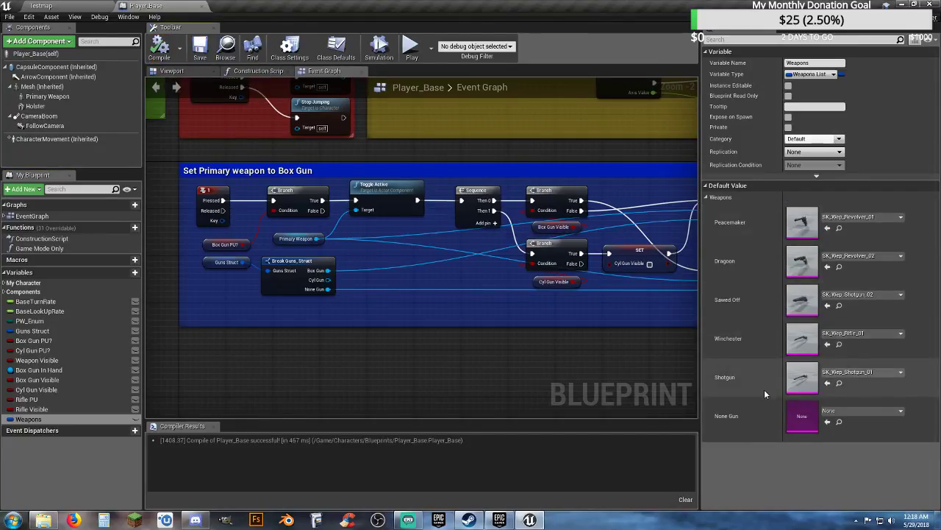
Step: Disconnect the 1 key event from the Box Gun logic and place it in the empty area below that comment box
{"action": "right_click_drag", "start_coordinate": [533, 359], "coordinate": [525, 302]}
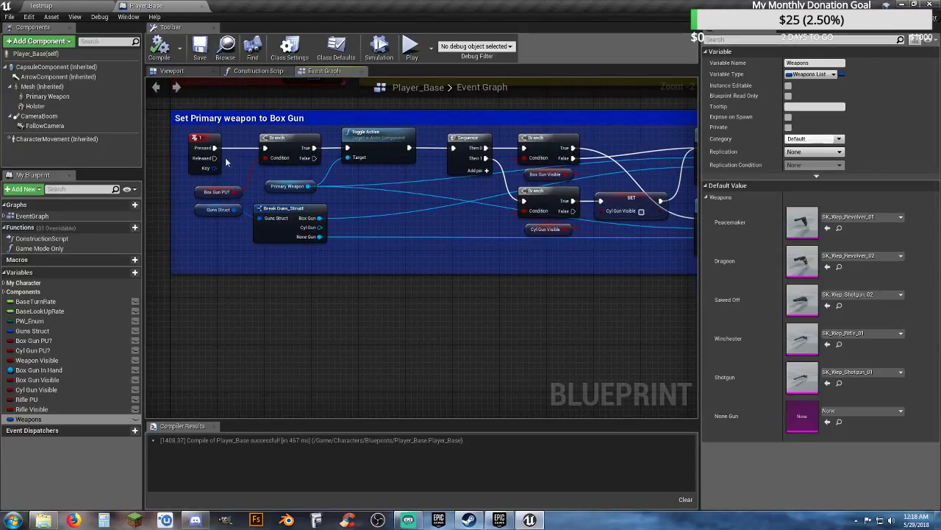
{"action": "left_click_drag", "start_coordinate": [237, 150], "coordinate": [196, 313], "text": "ctrl"}
{"action": "left_click", "coordinate": [527, 273]}
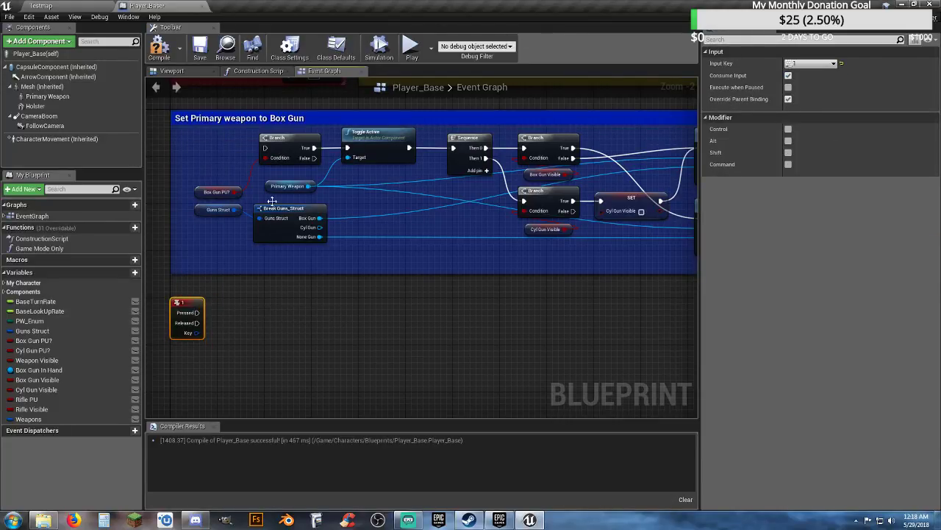
Step: Add a Branch beside the relocated 1 key event and connect it to the event's Pressed output
{"action": "right_click_drag", "start_coordinate": [277, 351], "coordinate": [327, 340]}
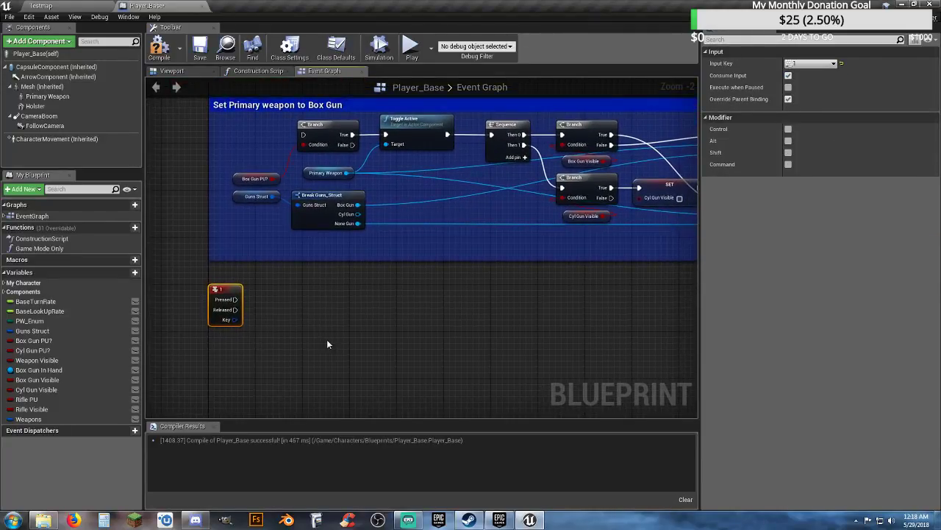
{"action": "right_click_drag", "start_coordinate": [426, 315], "coordinate": [420, 347]}
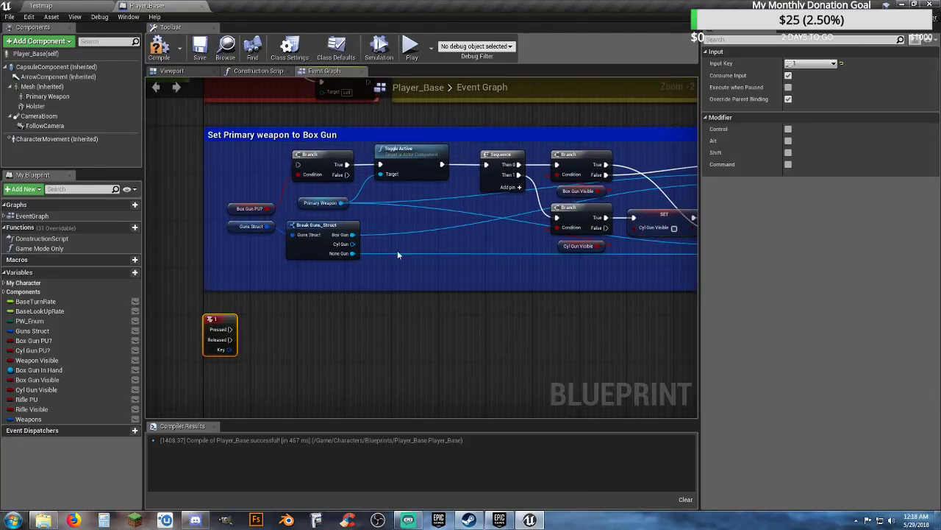
{"action": "right_click_drag", "start_coordinate": [325, 341], "coordinate": [331, 321]}
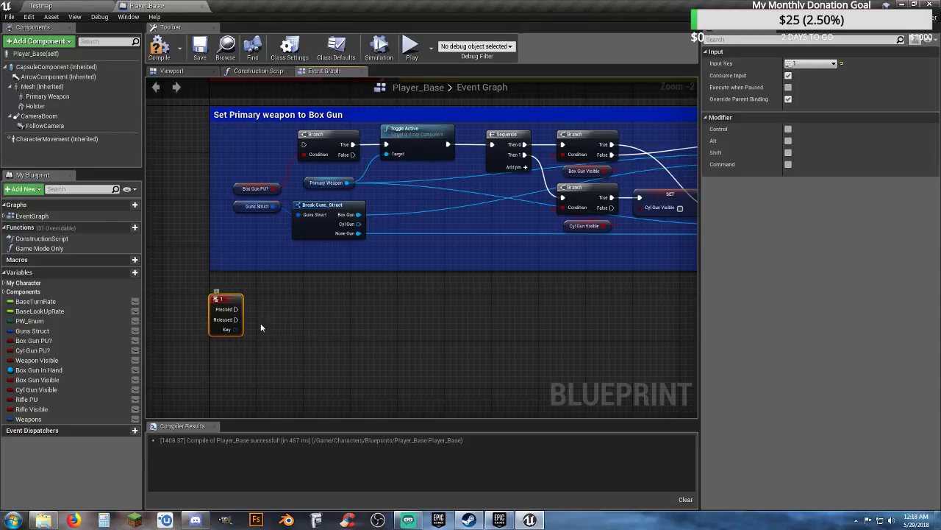
{"action": "left_click", "coordinate": [310, 310]}
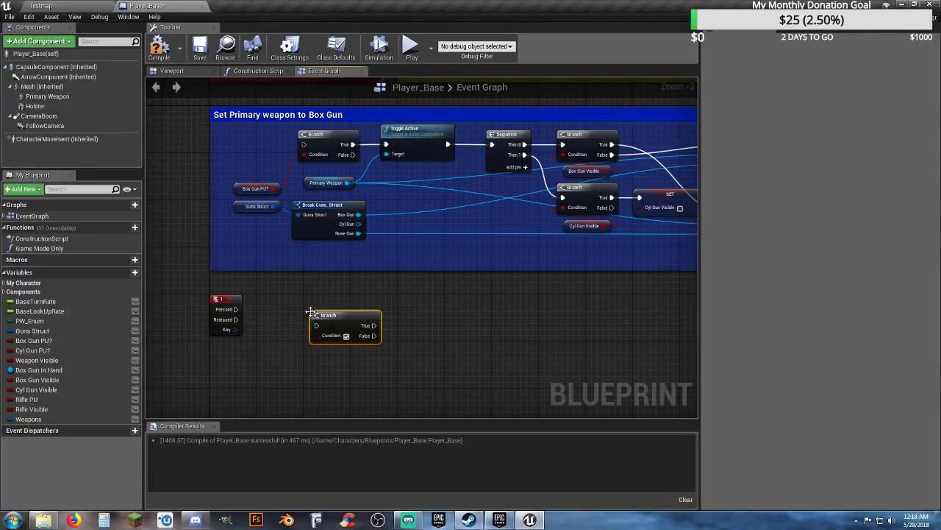
{"action": "left_click_drag", "start_coordinate": [317, 326], "coordinate": [235, 310]}
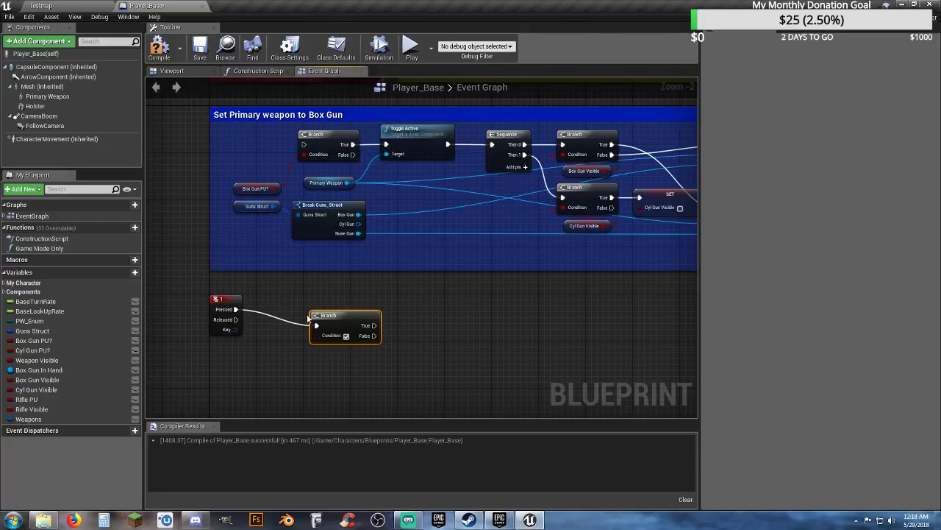
{"action": "left_click_drag", "start_coordinate": [338, 317], "coordinate": [284, 304]}
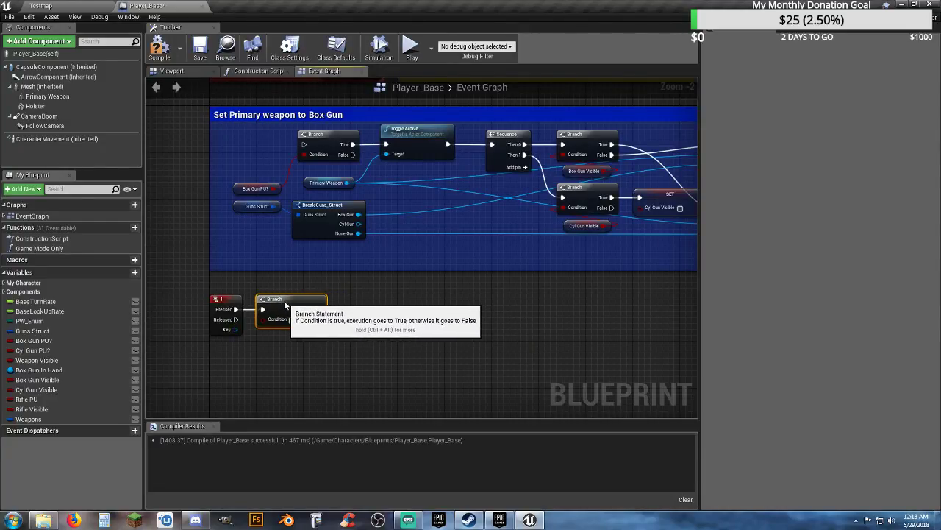
Step: Place a Rifle PU getter below the 1 key event and connect it as the new Branch's Condition
{"action": "left_click", "coordinate": [190, 366]}
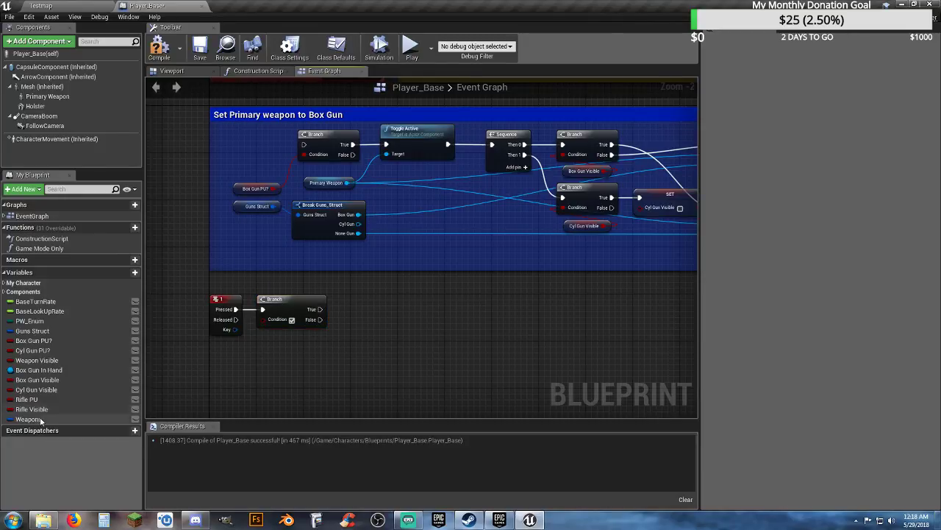
{"action": "left_click_drag", "start_coordinate": [36, 399], "coordinate": [295, 308]}
{"action": "left_click", "coordinate": [240, 359]}
{"action": "left_click", "coordinate": [309, 343]}
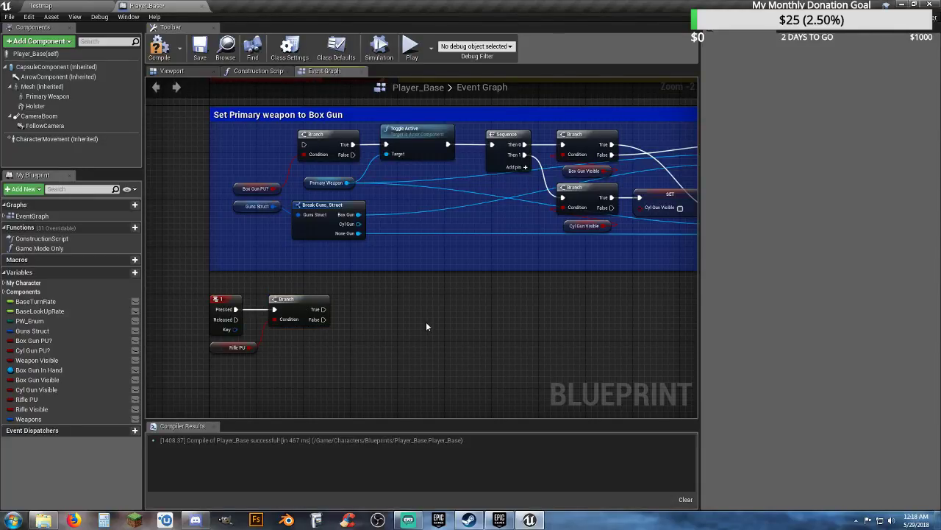
Step: Add a reference to the Primary Weapon component to the graph, below the Rifle PU getter
{"action": "left_click", "coordinate": [413, 138]}
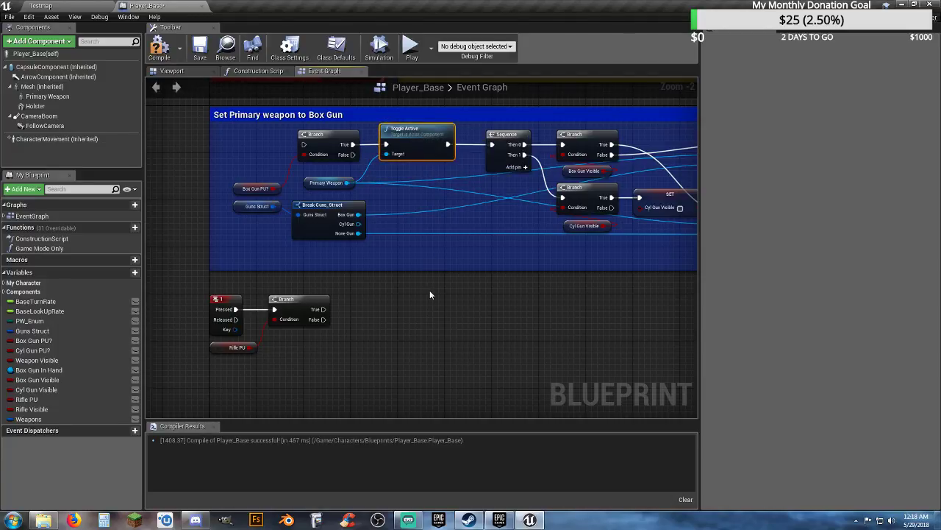
{"action": "left_click", "coordinate": [411, 307]}
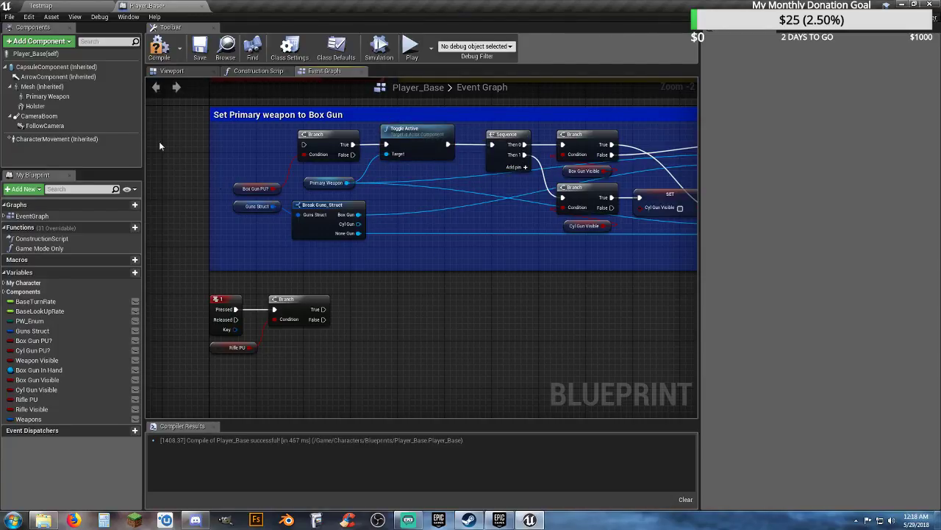
{"action": "left_click", "coordinate": [50, 96]}
{"action": "left_click_drag", "start_coordinate": [47, 97], "coordinate": [213, 366]}
{"action": "left_click", "coordinate": [340, 350]}
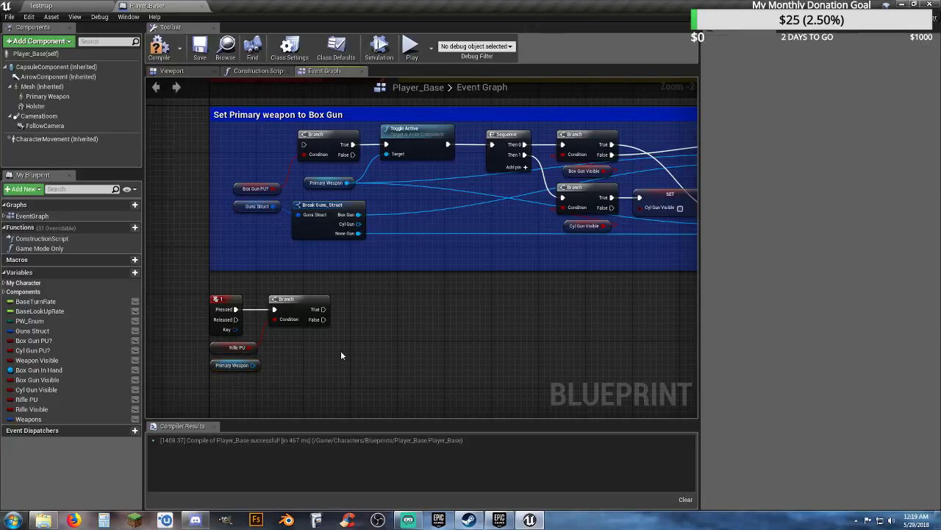
Step: Add a Toggle Active node targeting Primary Weapon, run it from the Rifle PU Branch's True output and align it beside that Branch
{"action": "left_click_drag", "start_coordinate": [252, 366], "coordinate": [341, 351]}
{"action": "type", "text": "toggle"}
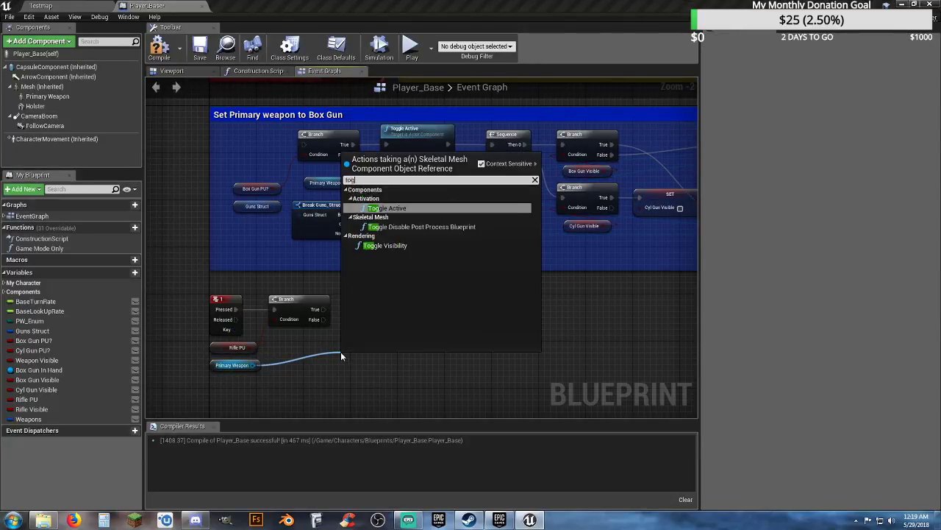
{"action": "left_click", "coordinate": [386, 208]}
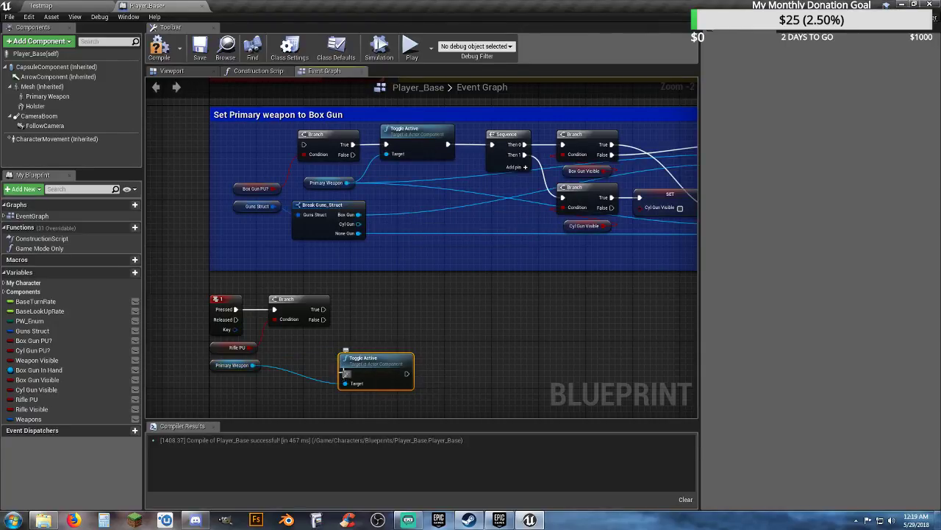
{"action": "left_click_drag", "start_coordinate": [345, 374], "coordinate": [323, 309]}
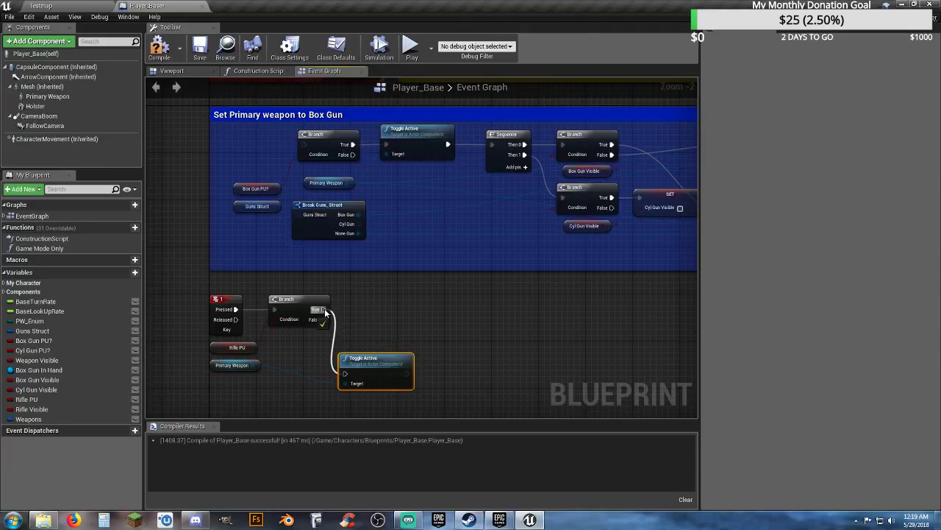
{"action": "left_click_drag", "start_coordinate": [372, 365], "coordinate": [391, 301]}
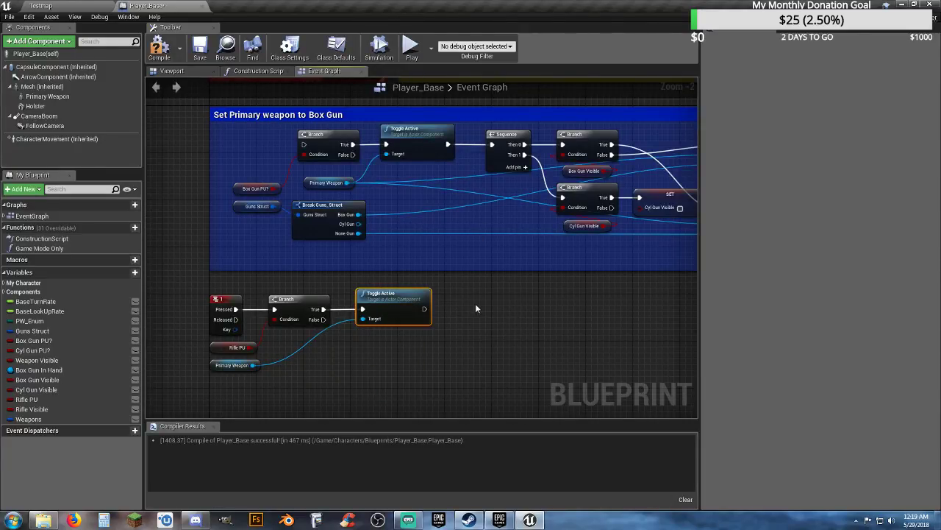
Step: Add a second Branch after the new Toggle Active node and connect their execution pins
{"action": "right_click_drag", "start_coordinate": [498, 306], "coordinate": [429, 306]}
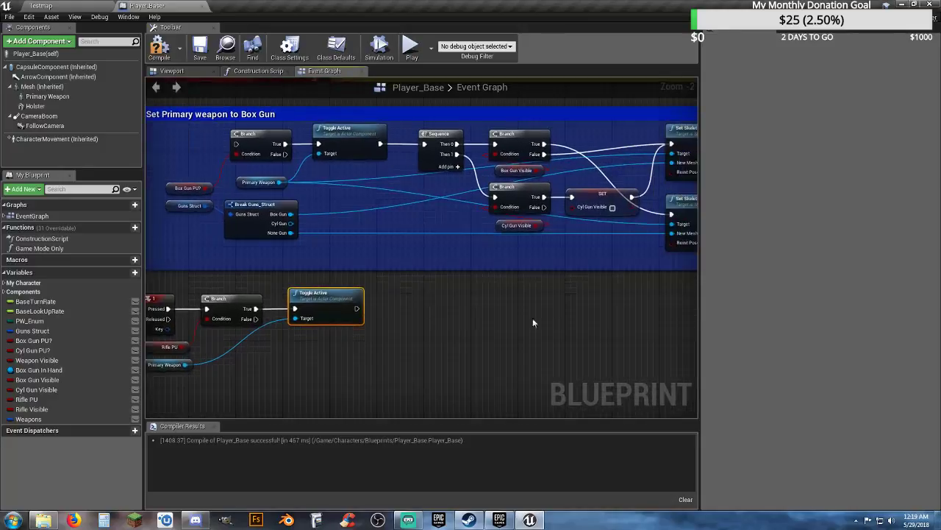
{"action": "right_click_drag", "start_coordinate": [558, 316], "coordinate": [477, 303]}
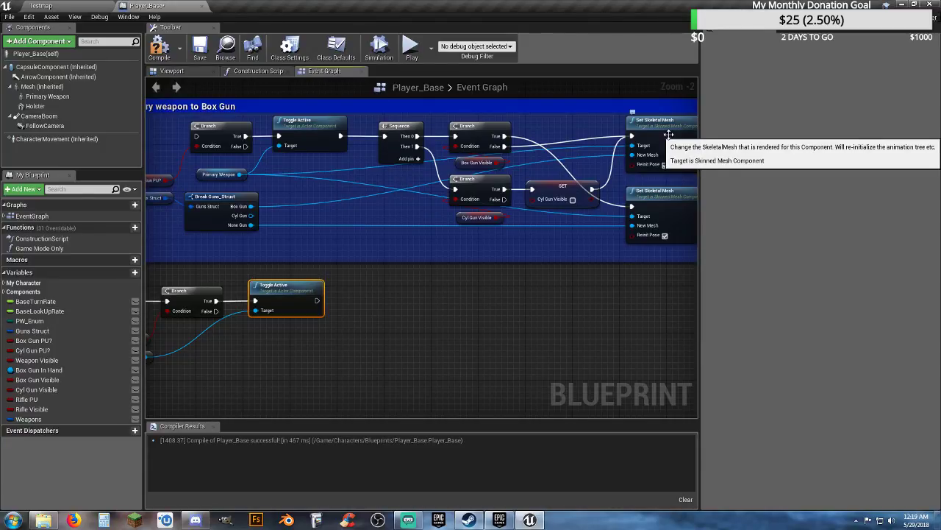
{"action": "right_click_drag", "start_coordinate": [523, 309], "coordinate": [502, 311]}
{"action": "right_click_drag", "start_coordinate": [388, 310], "coordinate": [417, 297]}
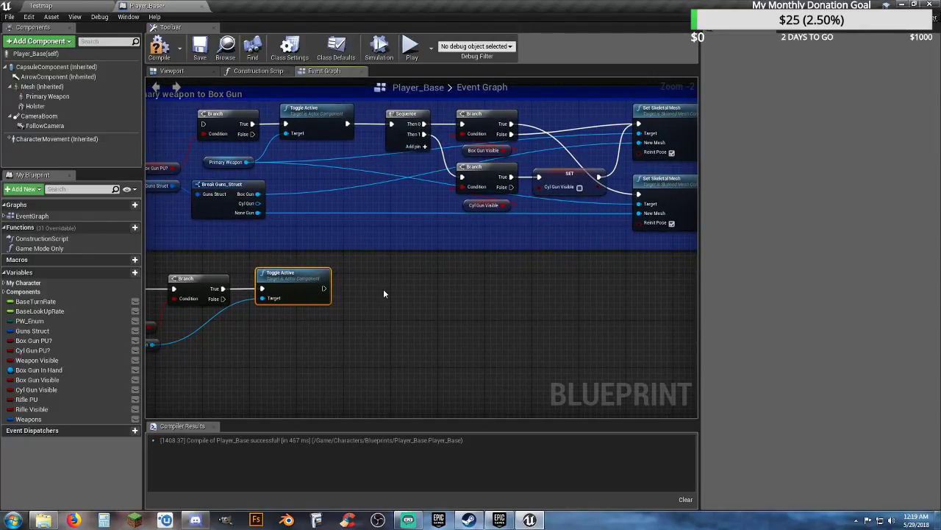
{"action": "left_click", "coordinate": [384, 289]}
{"action": "left_click", "coordinate": [384, 289]}
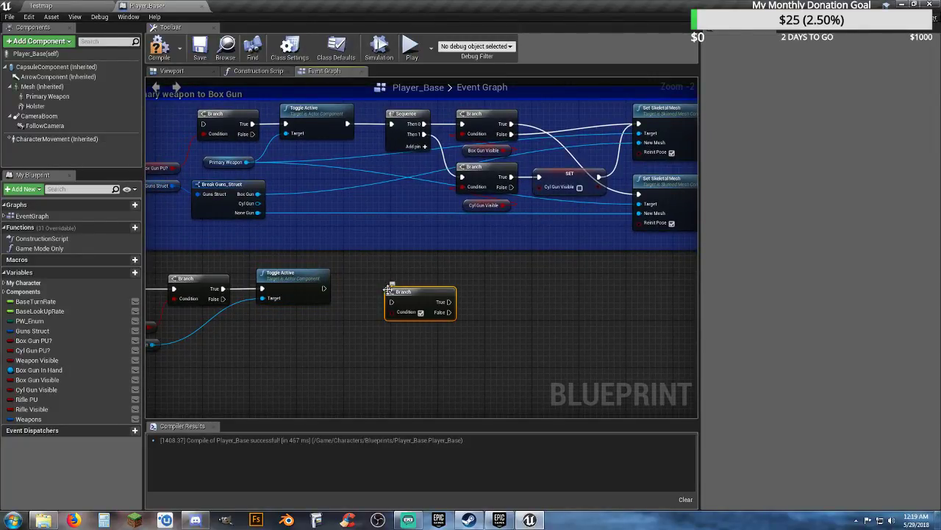
{"action": "left_click_drag", "start_coordinate": [419, 292], "coordinate": [324, 288]}
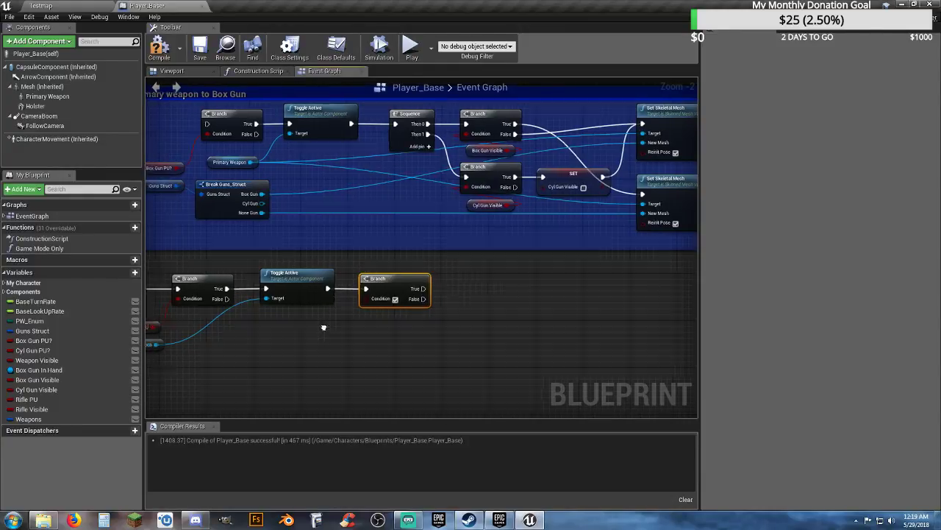
Step: Place a Rifle Visible getter below Toggle Active and connect it as the second Branch's Condition
{"action": "right_click_drag", "start_coordinate": [320, 327], "coordinate": [348, 328]}
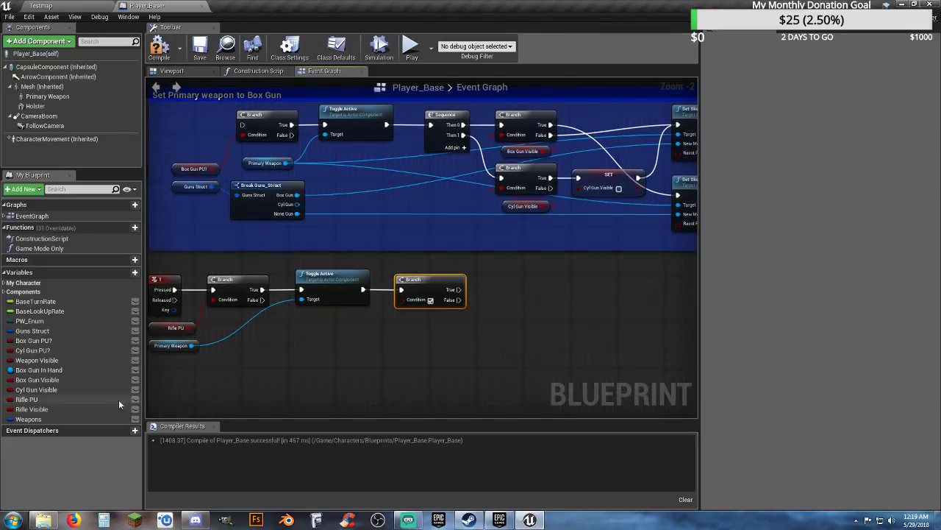
{"action": "left_click_drag", "start_coordinate": [38, 408], "coordinate": [402, 300]}
{"action": "left_click", "coordinate": [357, 332]}
{"action": "left_click_drag", "start_coordinate": [340, 321], "coordinate": [332, 318]}
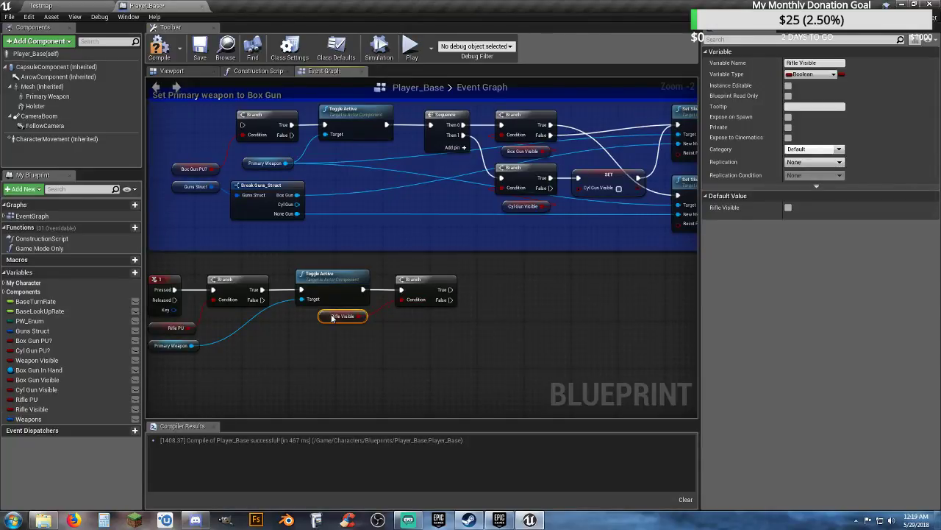
{"action": "left_click", "coordinate": [437, 347]}
Step: Add a Set Skeletal Mesh node targeting Primary Weapon and run it from the Rifle Visible Branch's True output
{"action": "right_click_drag", "start_coordinate": [437, 346], "coordinate": [375, 344]}
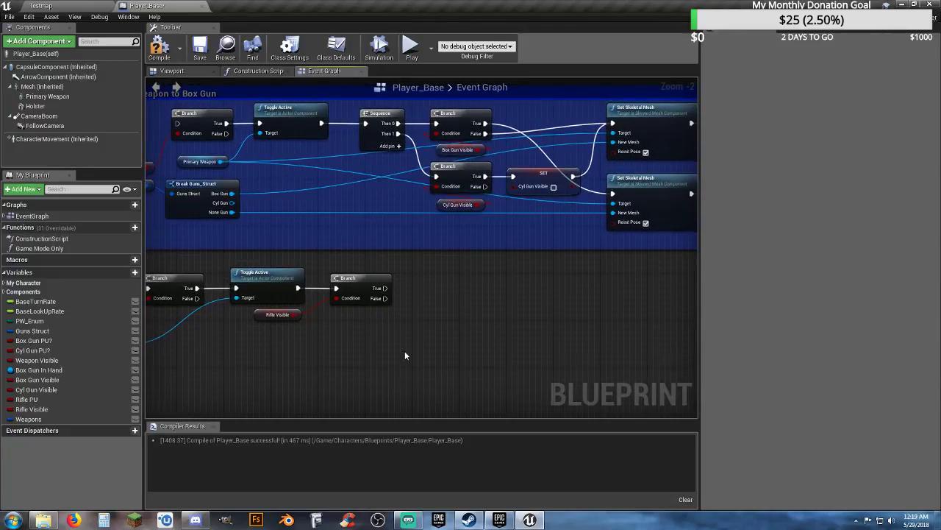
{"action": "right_click_drag", "start_coordinate": [404, 351], "coordinate": [565, 272]}
{"action": "left_click_drag", "start_coordinate": [287, 260], "coordinate": [475, 279]}
{"action": "type", "text": "setskele"}
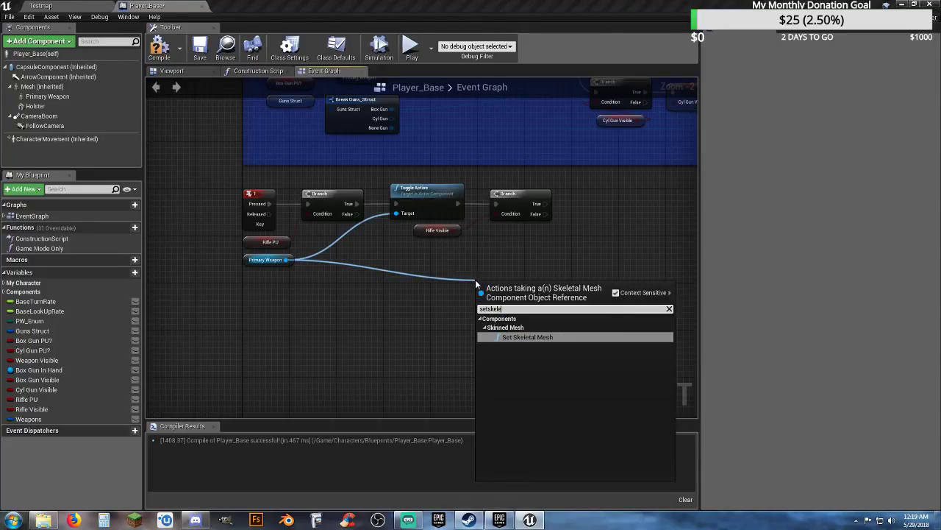
{"action": "left_click", "coordinate": [517, 339]}
{"action": "right_click_drag", "start_coordinate": [555, 249], "coordinate": [362, 294]}
{"action": "left_click_drag", "start_coordinate": [322, 326], "coordinate": [464, 240]}
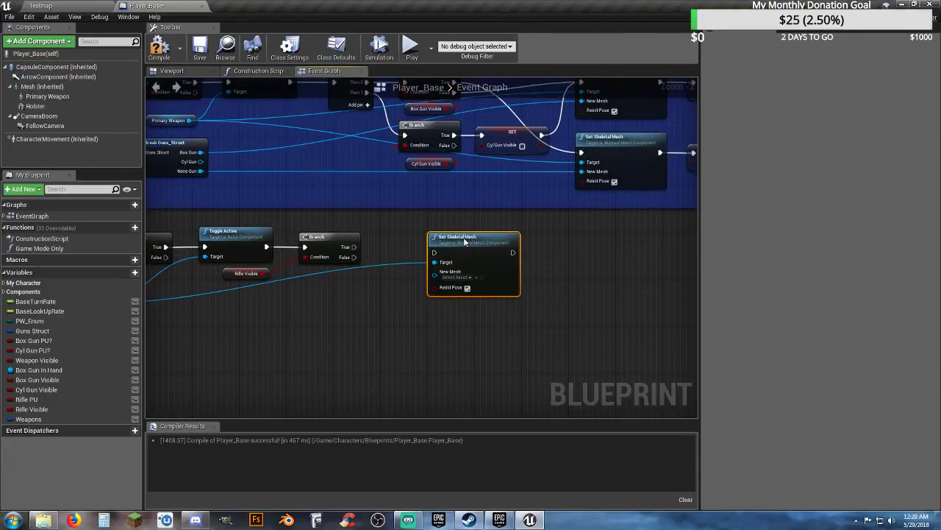
{"action": "right_click_drag", "start_coordinate": [427, 256], "coordinate": [419, 281]}
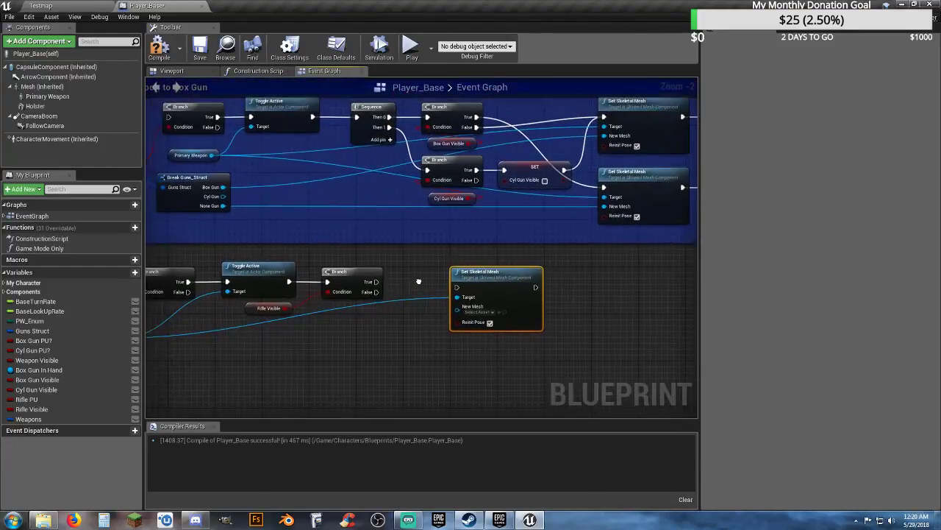
{"action": "left_click_drag", "start_coordinate": [376, 282], "coordinate": [453, 273]}
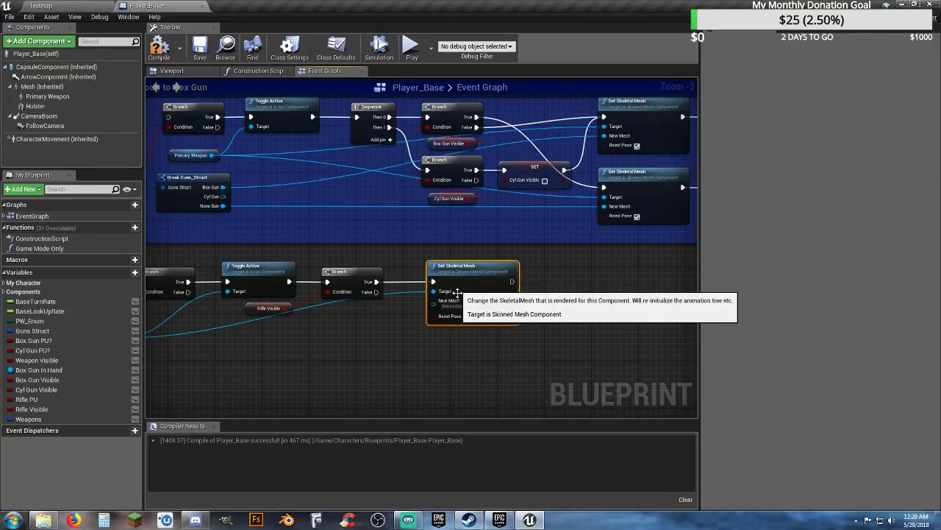
Step: Place a copy of the Set Skeletal Mesh node beneath the original and run it from the Rifle Visible Branch's False output
{"action": "right_click_drag", "start_coordinate": [448, 343], "coordinate": [487, 335]}
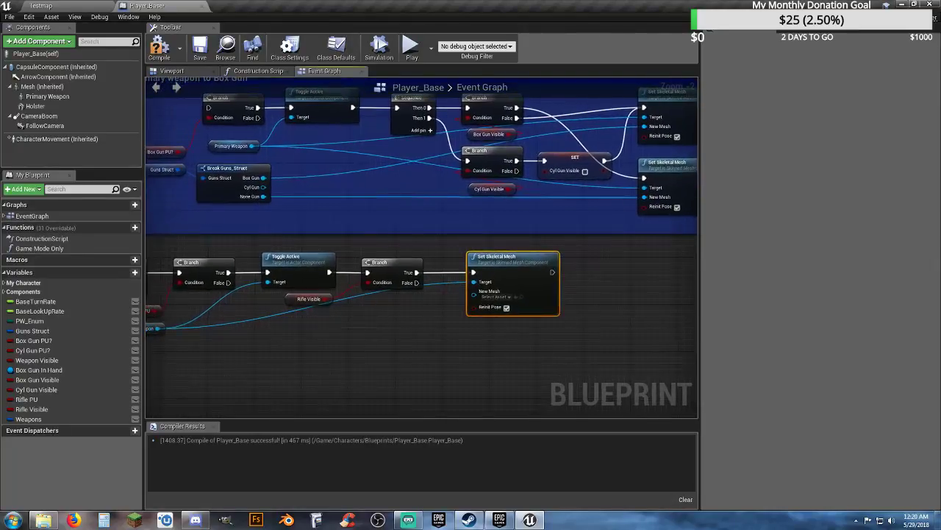
{"action": "key", "text": "ctrl+c"}
{"action": "left_click", "coordinate": [499, 341]}
{"action": "key", "text": "ctrl+v"}
{"action": "left_click_drag", "start_coordinate": [523, 353], "coordinate": [491, 339]}
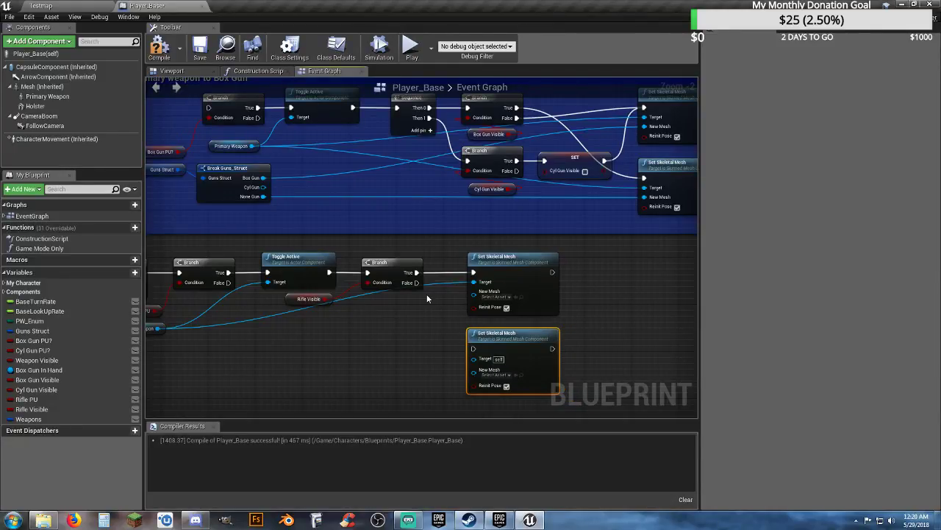
{"action": "left_click_drag", "start_coordinate": [416, 282], "coordinate": [472, 347]}
Step: Place a Weapons getter below Primary Weapon, break it into a fully expanded Break Weapons_List node, and align that node beside it
{"action": "right_click_drag", "start_coordinate": [384, 362], "coordinate": [472, 307]}
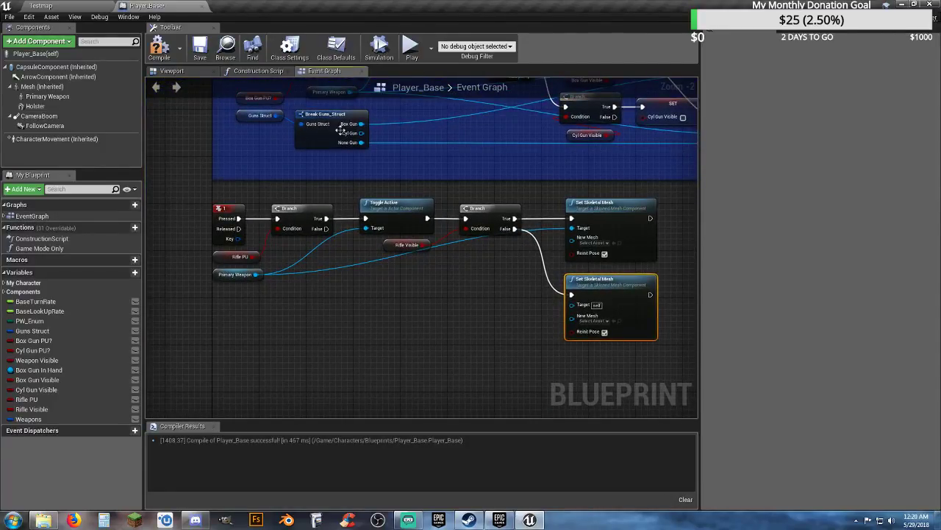
{"action": "left_click", "coordinate": [219, 352]}
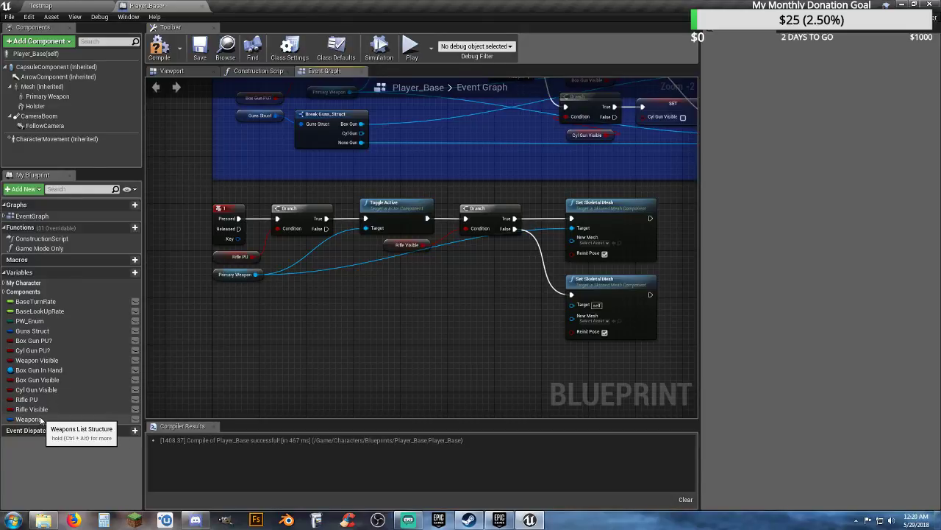
{"action": "left_click_drag", "start_coordinate": [48, 418], "coordinate": [238, 347]}
{"action": "left_click_drag", "start_coordinate": [220, 297], "coordinate": [299, 303], "text": "ctrl"}
{"action": "left_click", "coordinate": [334, 413]}
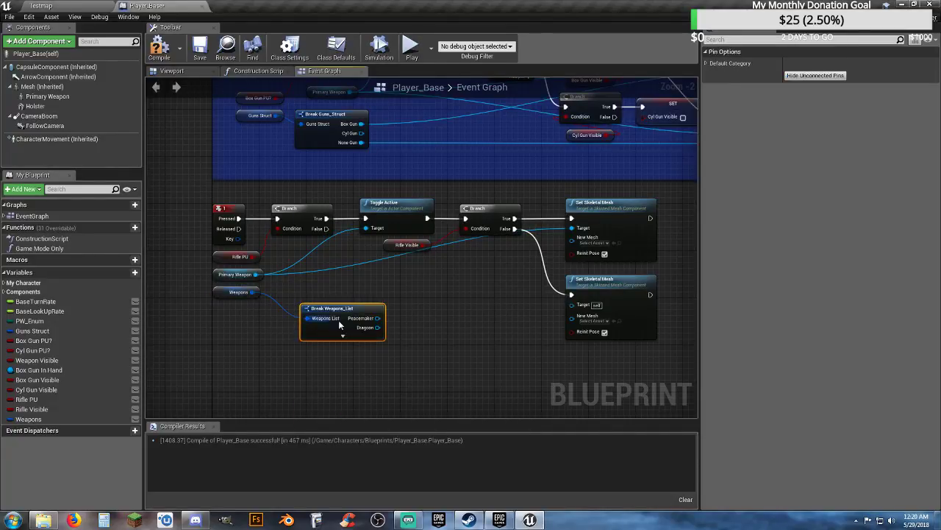
{"action": "left_click_drag", "start_coordinate": [331, 307], "coordinate": [309, 287]}
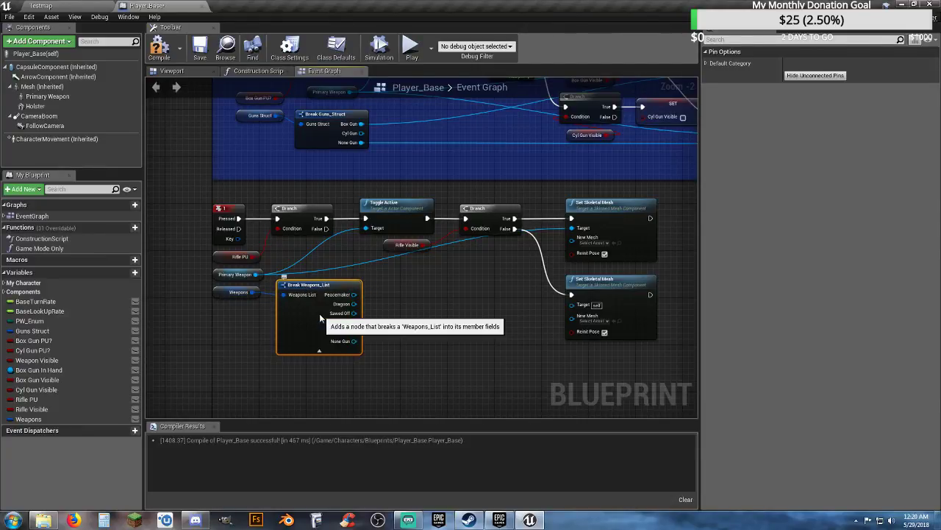
{"action": "left_click", "coordinate": [318, 313]}
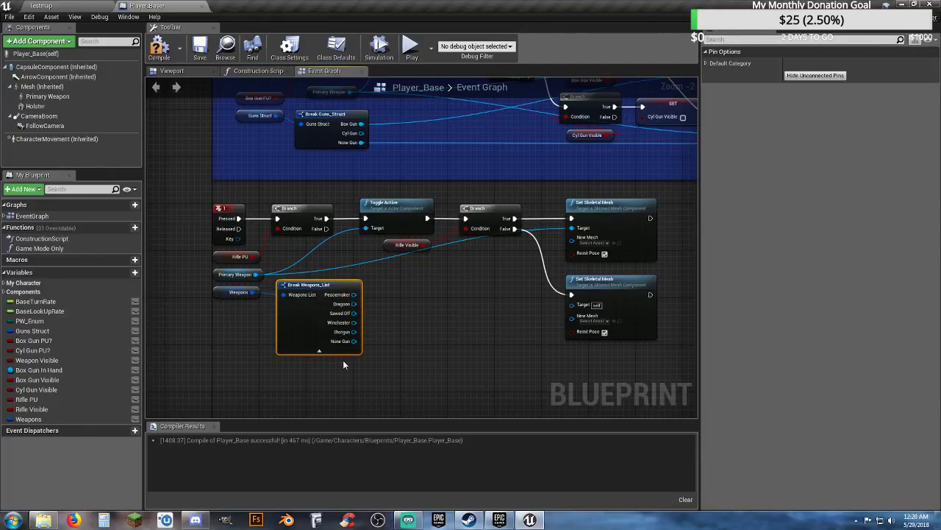
Step: Connect None Gun to the upper Set Skeletal Mesh's New Mesh and Winchester to the lower one's New Mesh
{"action": "left_click_drag", "start_coordinate": [354, 323], "coordinate": [451, 300]}
{"action": "left_click", "coordinate": [391, 354]}
{"action": "right_click_drag", "start_coordinate": [403, 347], "coordinate": [333, 358]}
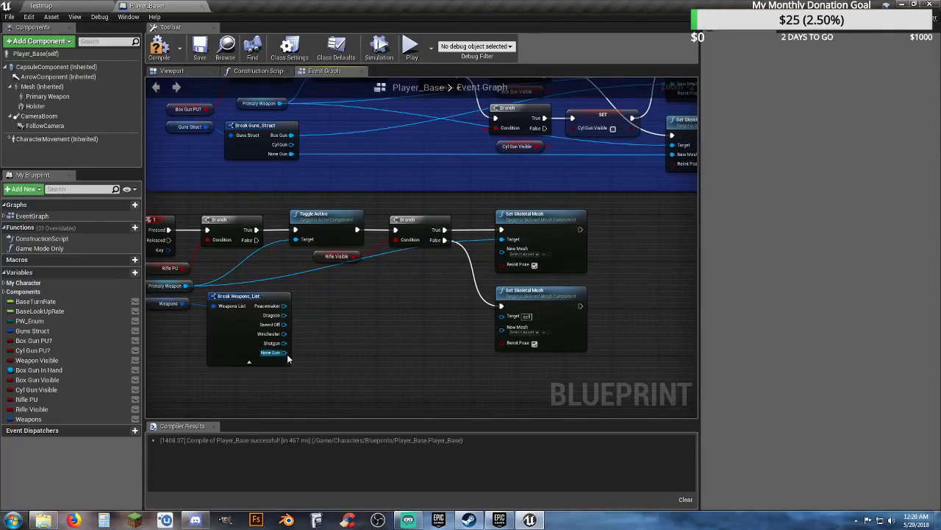
{"action": "left_click_drag", "start_coordinate": [284, 353], "coordinate": [501, 254]}
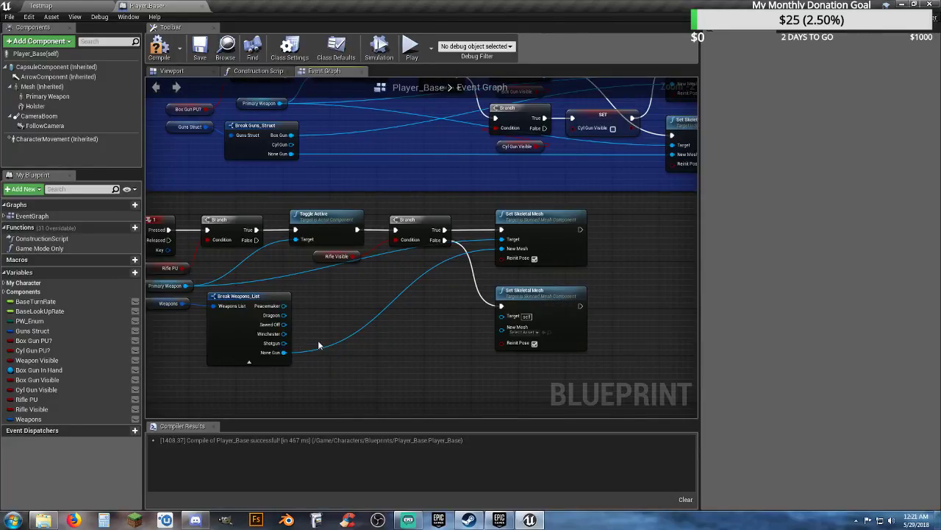
{"action": "left_click_drag", "start_coordinate": [284, 333], "coordinate": [501, 326]}
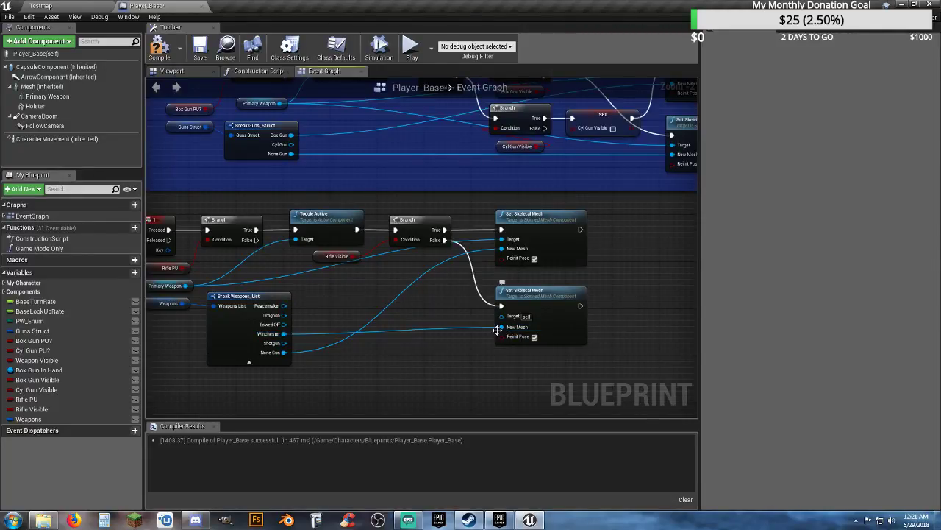
Step: Add a Set Rifle Visible node and run it from the upper Set Skeletal Mesh's execution output
{"action": "right_click_drag", "start_coordinate": [452, 343], "coordinate": [410, 358]}
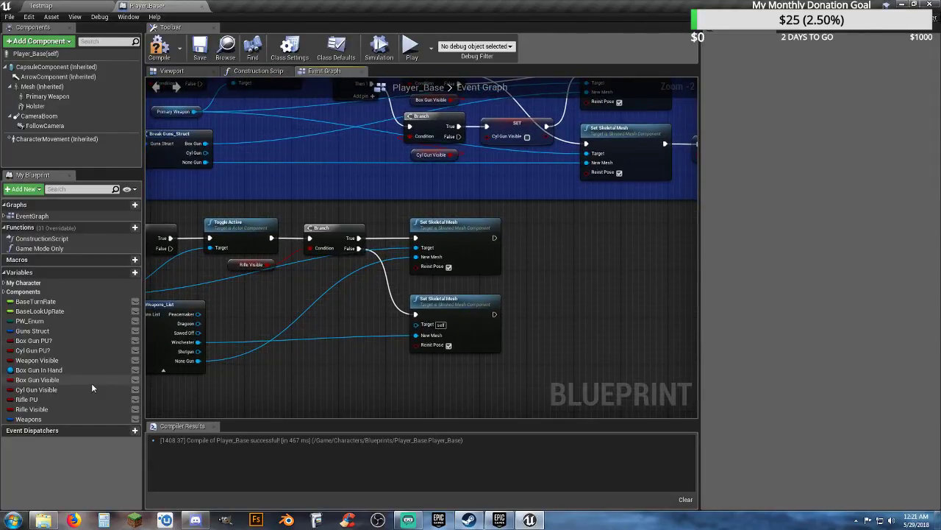
{"action": "left_click_drag", "start_coordinate": [47, 407], "coordinate": [452, 275]}
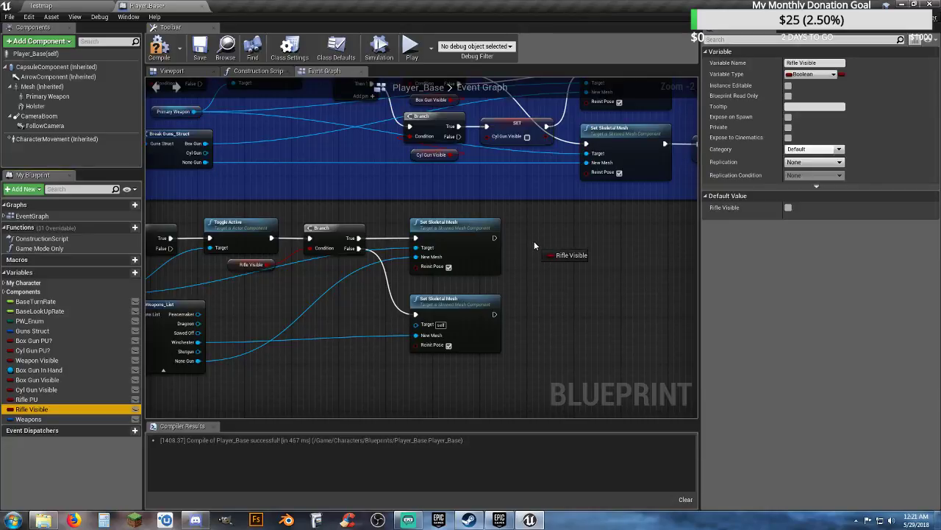
{"action": "left_click_drag", "start_coordinate": [535, 245], "coordinate": [495, 237]}
{"action": "left_click", "coordinate": [560, 260]}
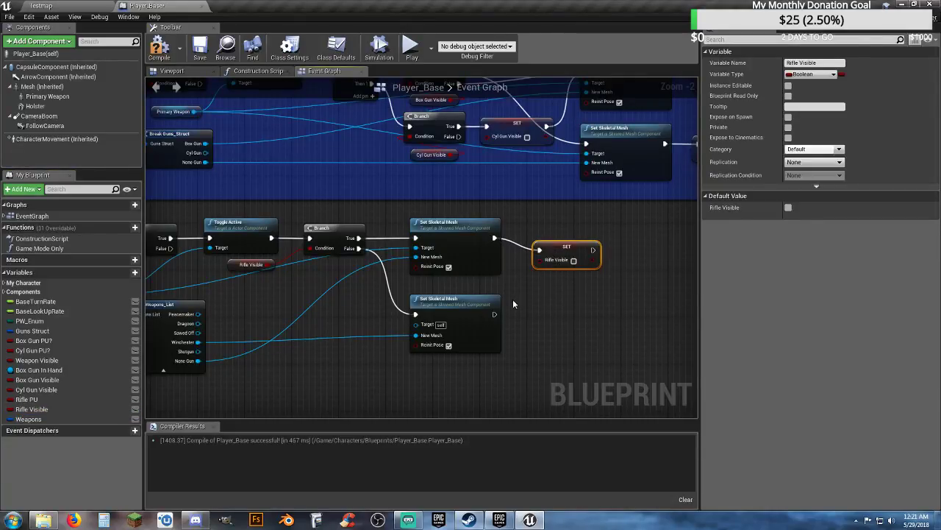
Step: Duplicate the Set Rifle Visible node after the lower Set Skeletal Mesh, align both setters, and set the lower one true and the upper one false
{"action": "key", "text": "ctrl+c"}
{"action": "left_click", "coordinate": [548, 306]}
{"action": "key", "text": "ctrl+v"}
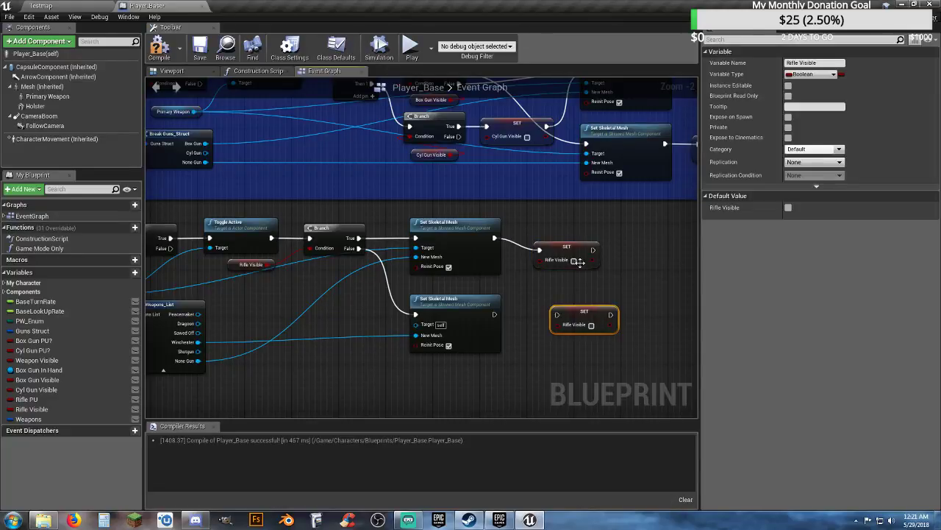
{"action": "left_click_drag", "start_coordinate": [565, 245], "coordinate": [551, 234]}
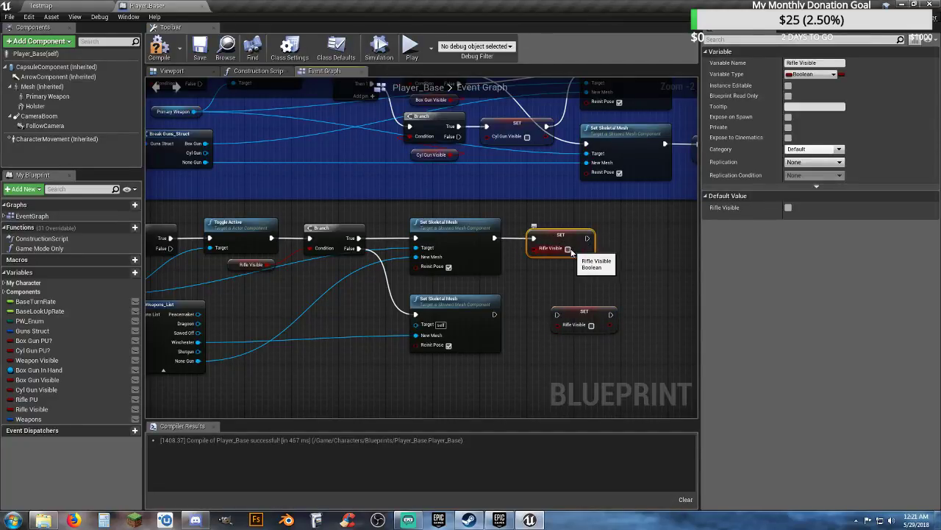
{"action": "left_click", "coordinate": [567, 248]}
{"action": "left_click_drag", "start_coordinate": [559, 315], "coordinate": [495, 315]}
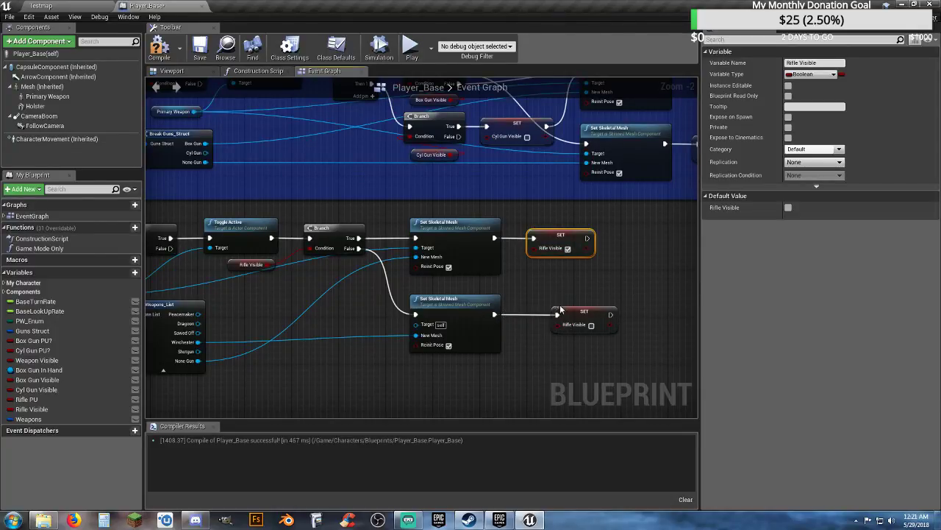
{"action": "left_click_drag", "start_coordinate": [561, 310], "coordinate": [549, 313]}
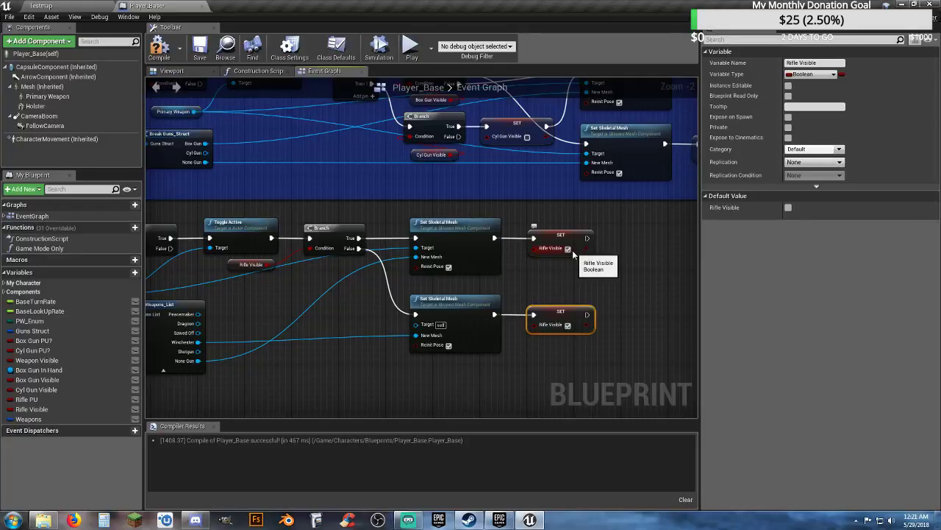
Step: Connect Primary Weapon to the lower Set Skeletal Mesh's Target, and compile and save the Player_Base blueprint
{"action": "right_click_drag", "start_coordinate": [476, 368], "coordinate": [515, 361]}
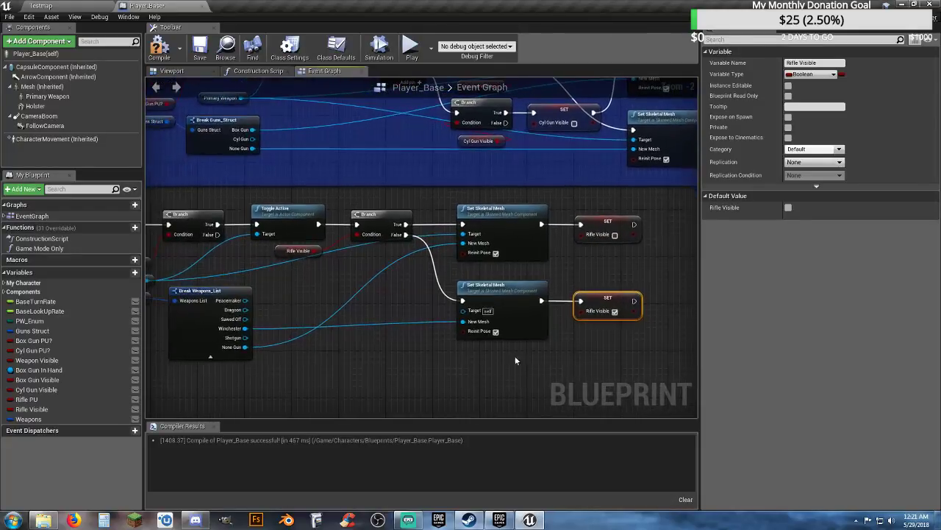
{"action": "mouse_move", "coordinate": [404, 341]}
{"action": "right_mouse_down"}
{"action": "mouse_move", "coordinate": [423, 339]}
{"action": "mouse_move", "coordinate": [412, 337]}
{"action": "right_mouse_up"}
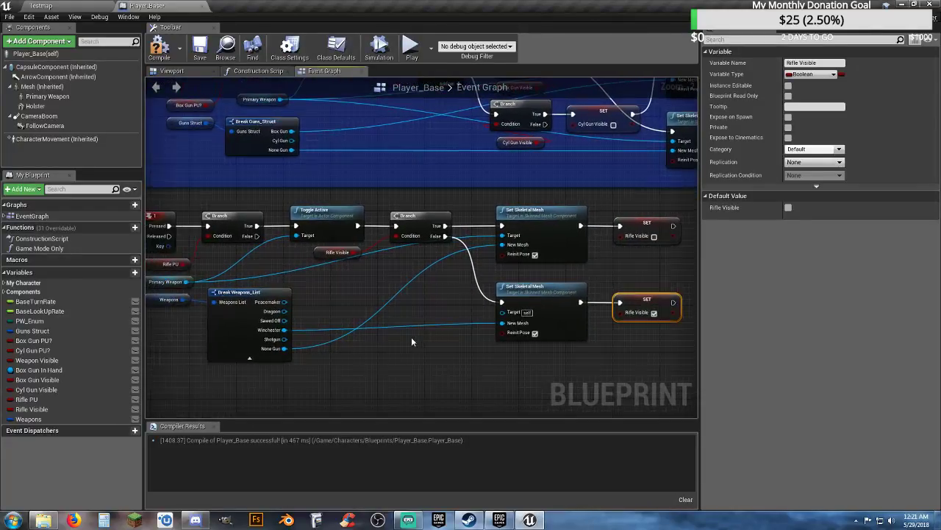
{"action": "left_click_drag", "start_coordinate": [186, 282], "coordinate": [502, 312]}
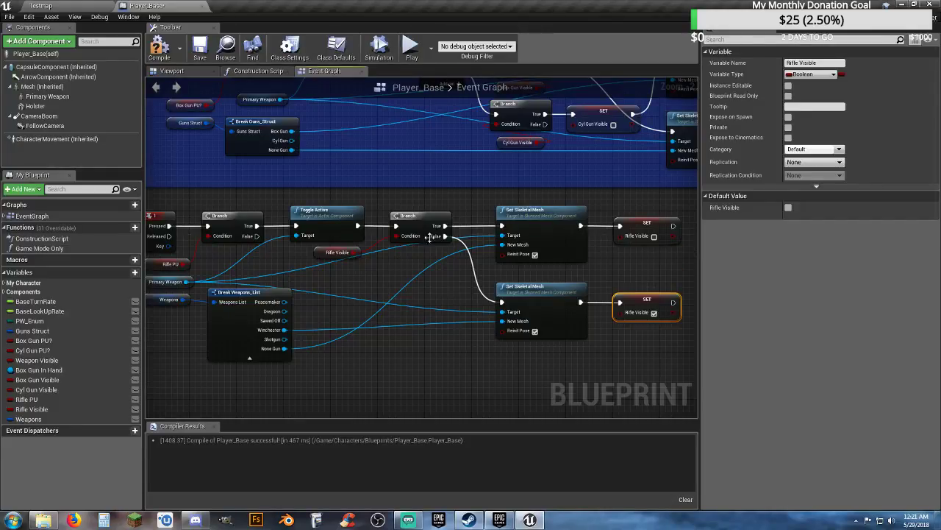
{"action": "right_click_drag", "start_coordinate": [545, 361], "coordinate": [491, 351]}
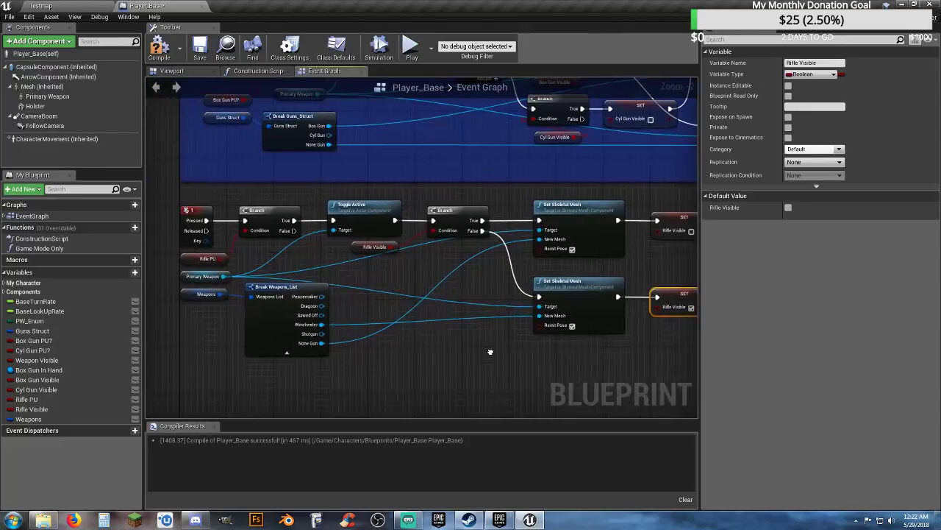
{"action": "left_click", "coordinate": [161, 45]}
{"action": "left_click", "coordinate": [199, 51]}
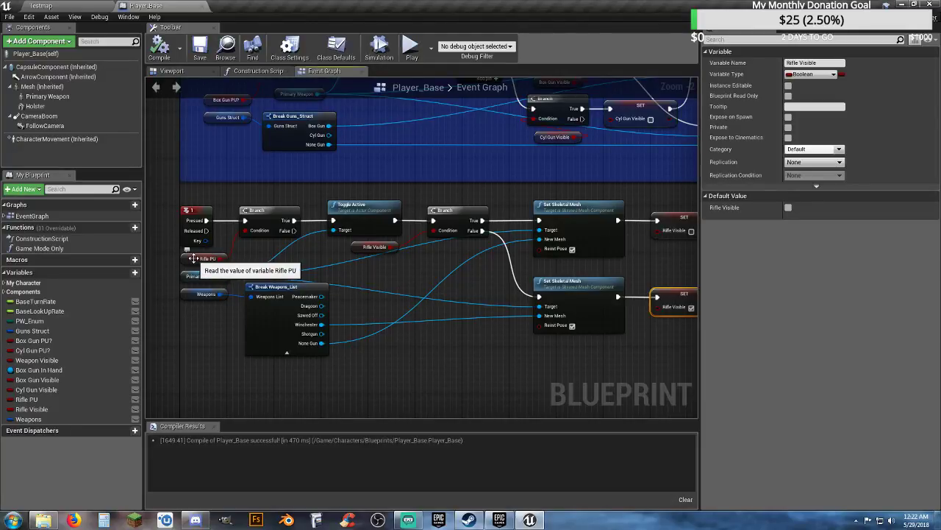
Step: Return to the Testmap level editor and open the BP_Rifle_PU blueprint from the Assets/Guns/Blueprints folder
{"action": "left_click", "coordinate": [77, 5]}
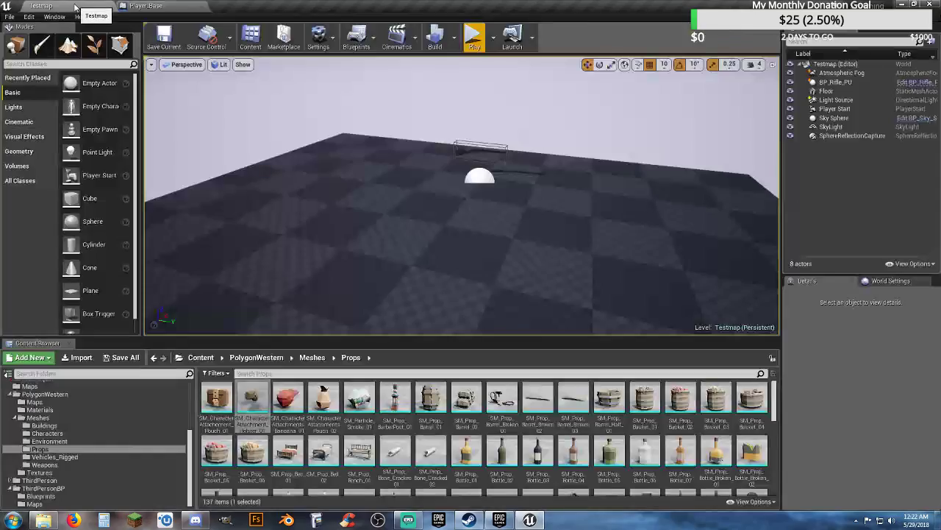
{"action": "scroll", "coordinate": [91, 412], "scroll_direction": "up", "scroll_amount": 5}
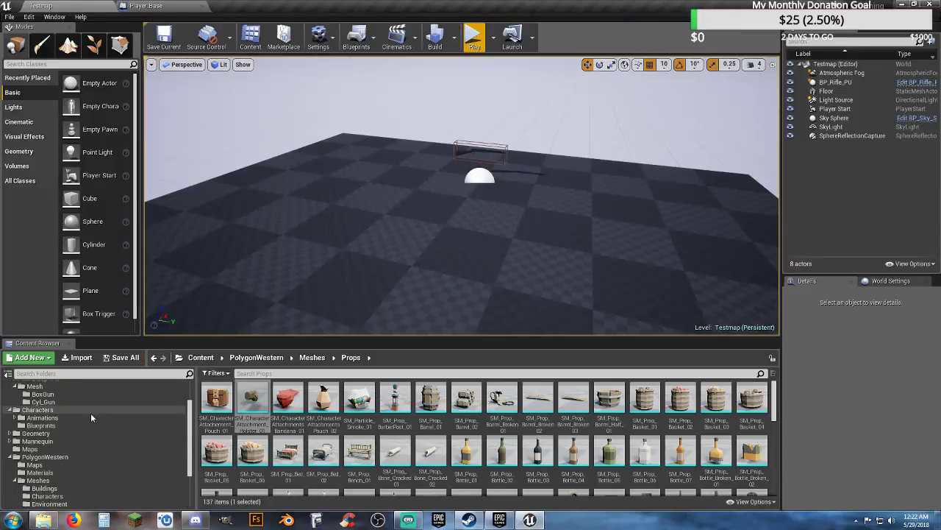
{"action": "left_click", "coordinate": [63, 420]}
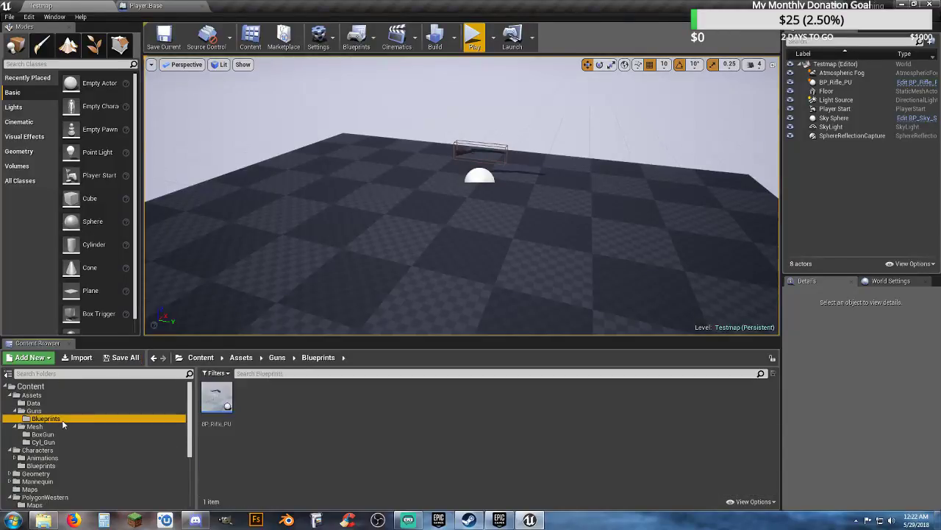
{"action": "double_click", "coordinate": [212, 399]}
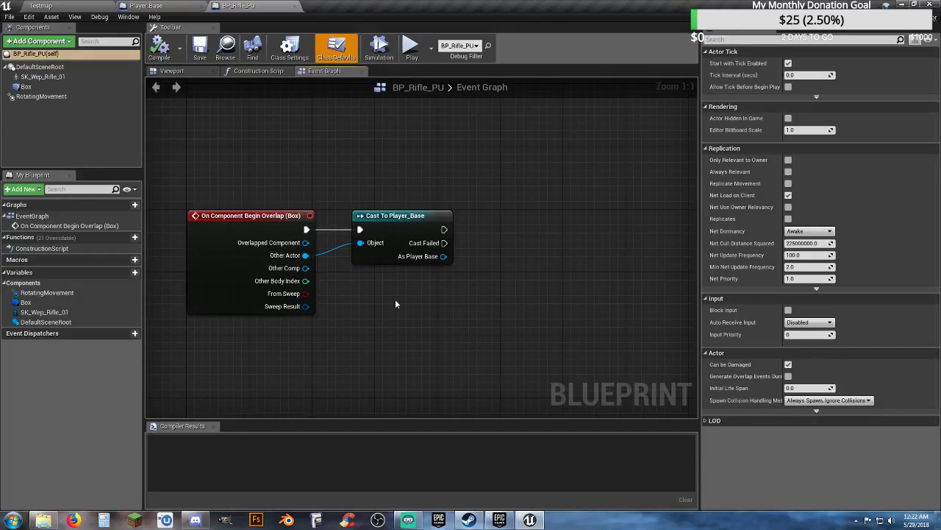
Step: Add a Set Rifle PU node from the As Player Base output of Cast To Player_Base
{"action": "right_click_drag", "start_coordinate": [446, 273], "coordinate": [438, 269]}
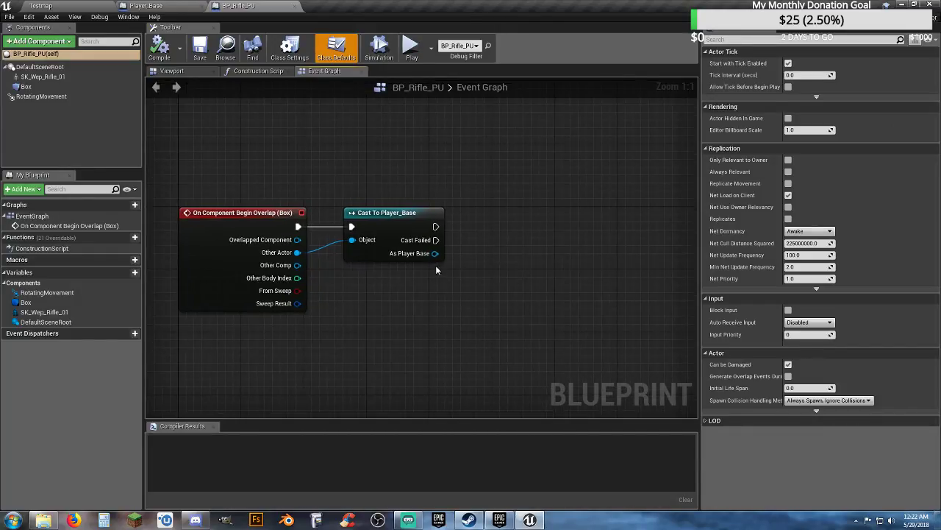
{"action": "left_click_drag", "start_coordinate": [436, 253], "coordinate": [470, 256]}
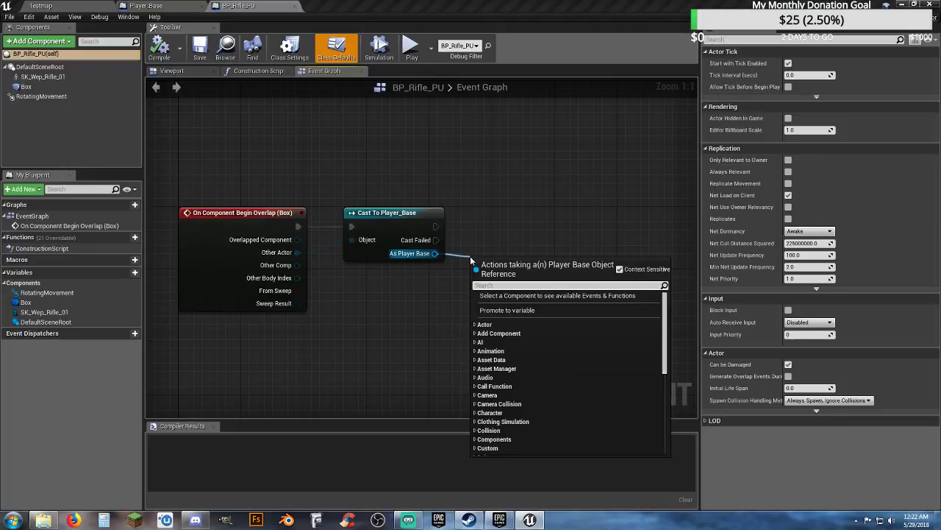
{"action": "type", "text": "set"}
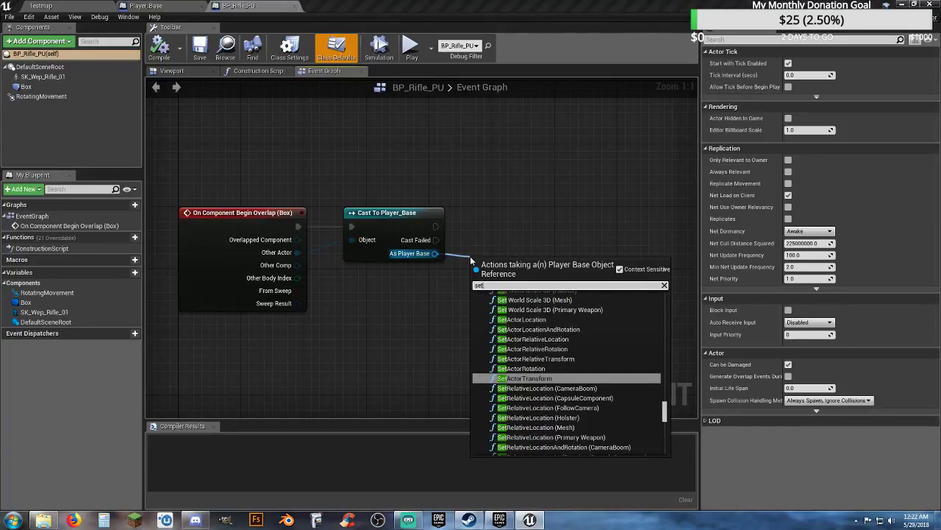
{"action": "type", "text": "rife"}
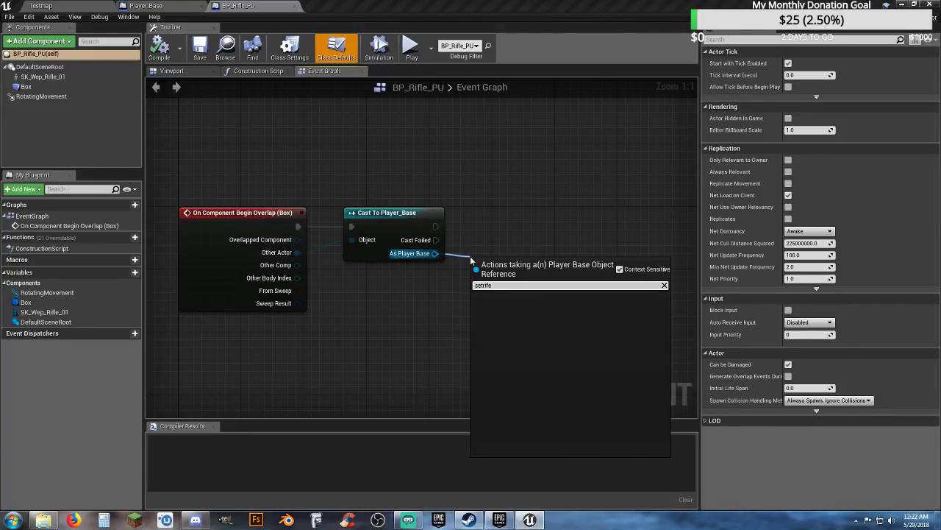
{"action": "key", "text": "BackSpace"}
{"action": "type", "text": "le"}
{"action": "left_click", "coordinate": [541, 317]}
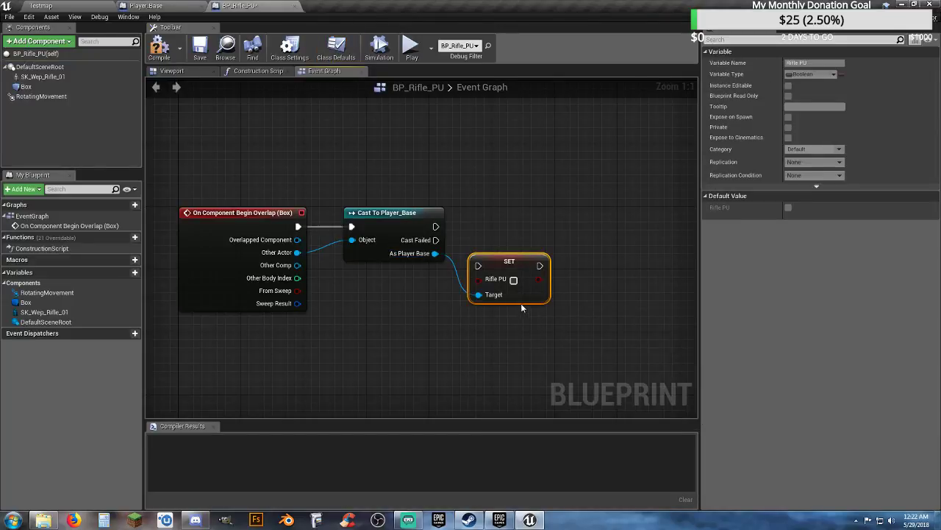
Step: Set Rifle PU to true, run its aligned node from Cast To Player_Base's execution output, and compile BP_Rifle_PU
{"action": "left_click", "coordinate": [513, 280]}
{"action": "left_click_drag", "start_coordinate": [478, 265], "coordinate": [435, 227]}
{"action": "left_click_drag", "start_coordinate": [495, 261], "coordinate": [494, 220]}
{"action": "left_click", "coordinate": [468, 301]}
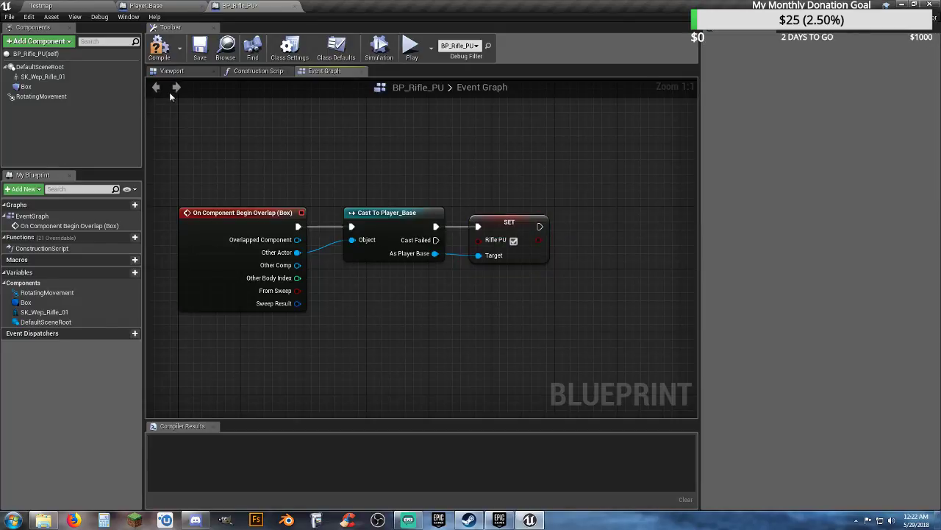
{"action": "left_click", "coordinate": [158, 52]}
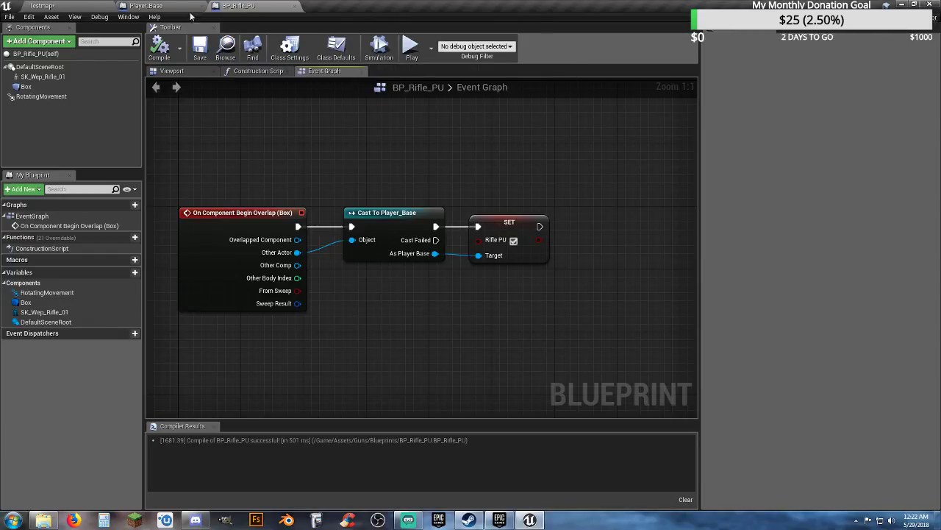
Step: Play-test the Testmap level by walking the character through the rifle pickup, and end the session
{"action": "left_click", "coordinate": [85, 6]}
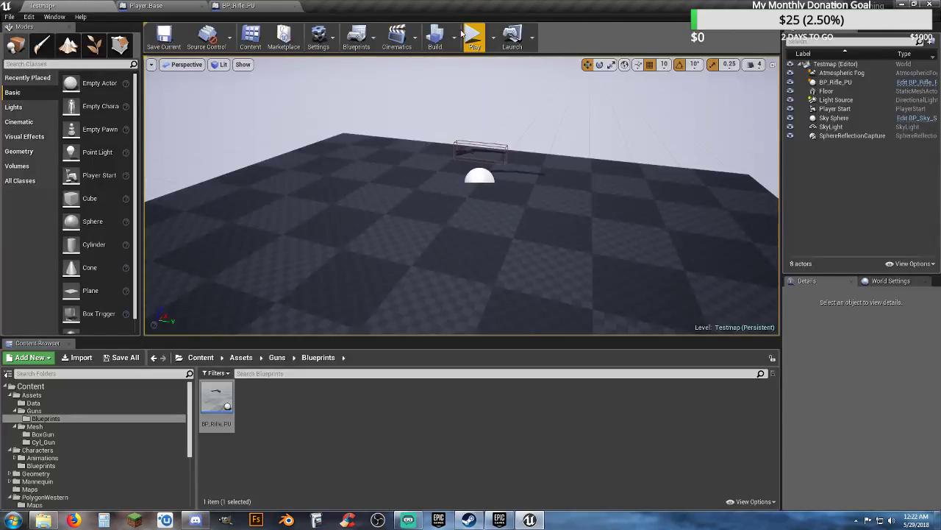
{"action": "left_click", "coordinate": [474, 35]}
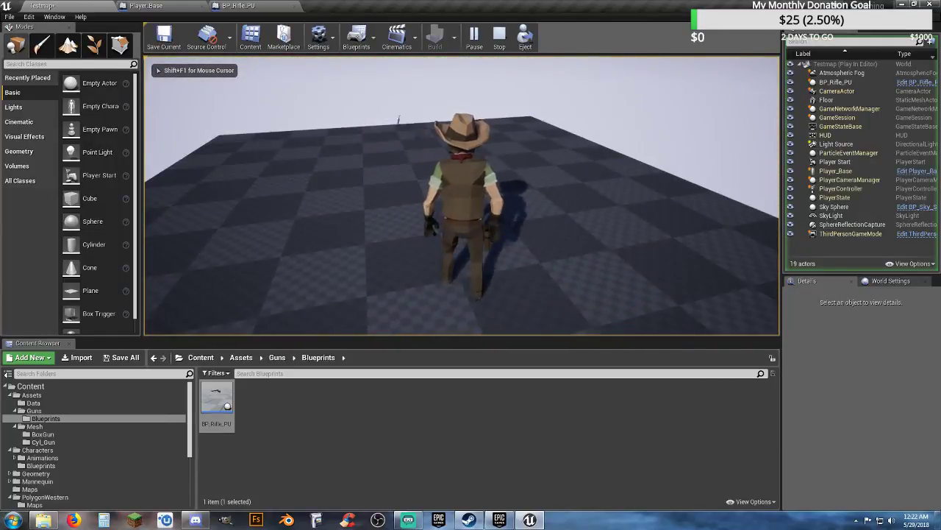
{"action": "key", "text": "w"}
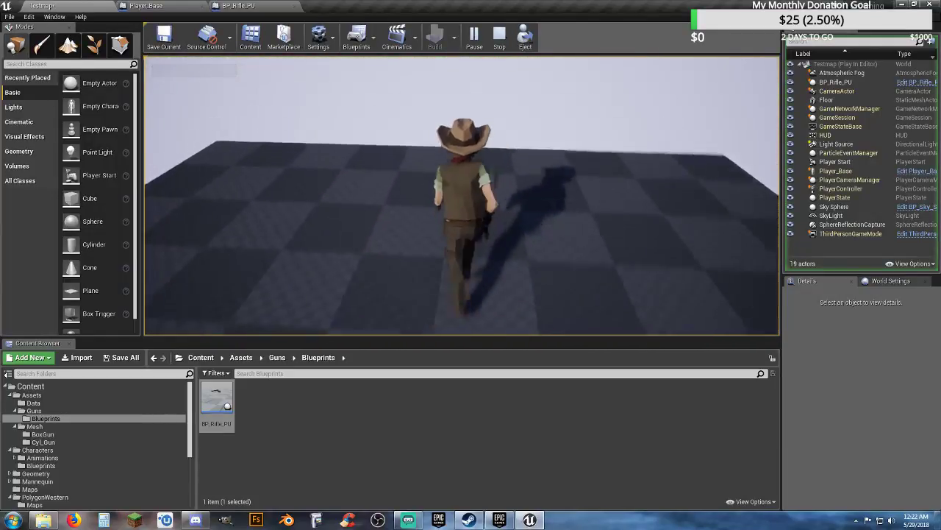
{"action": "key", "text": "a"}
{"action": "key", "text": "d"}
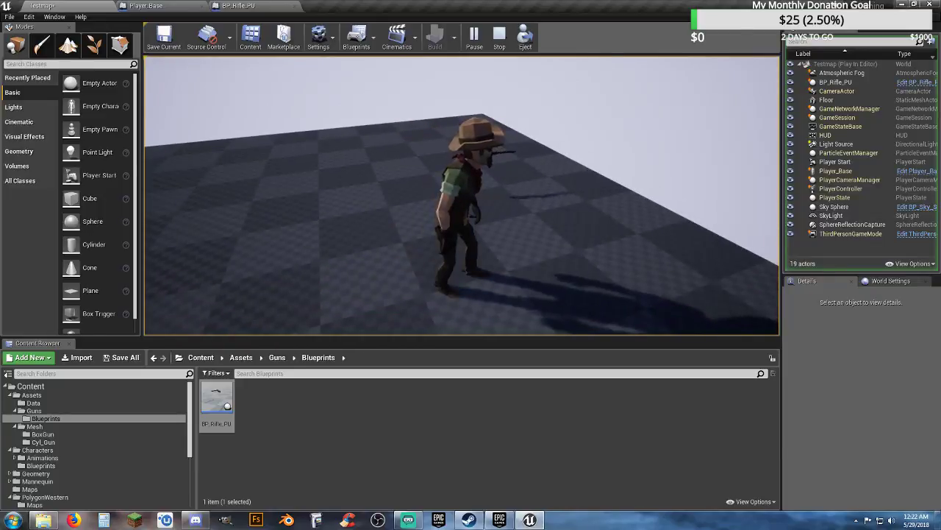
{"action": "key", "text": "Escape"}
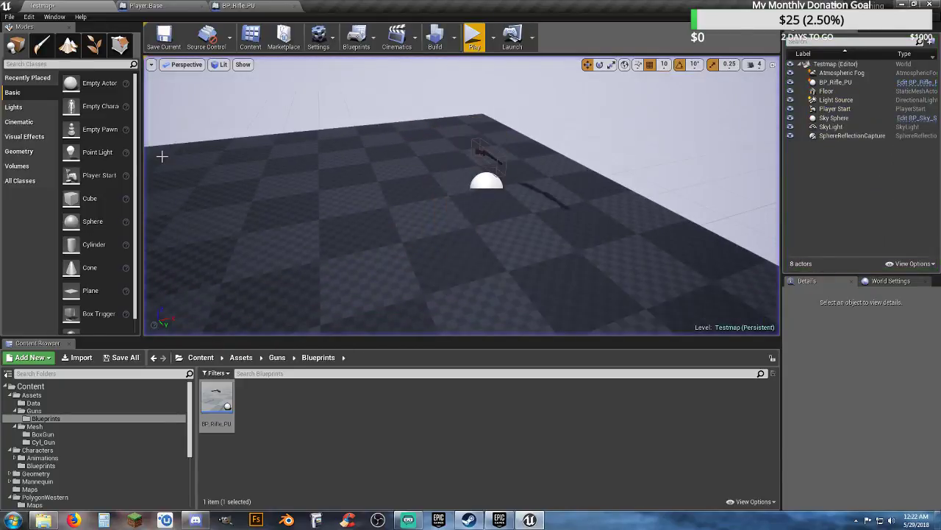
Step: In BP_Rifle_PU, add a DestroyActor node aligned after Set Rifle PU with self as target, and compile and save the blueprint
{"action": "left_click", "coordinate": [243, 6]}
{"action": "left_click_drag", "start_coordinate": [542, 227], "coordinate": [588, 229]}
{"action": "type", "text": "dest"}
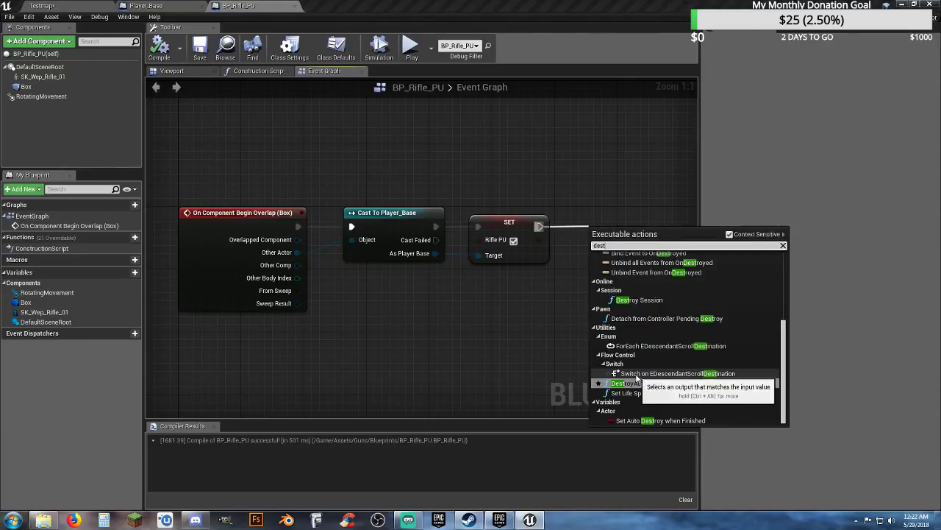
{"action": "left_click", "coordinate": [623, 383]}
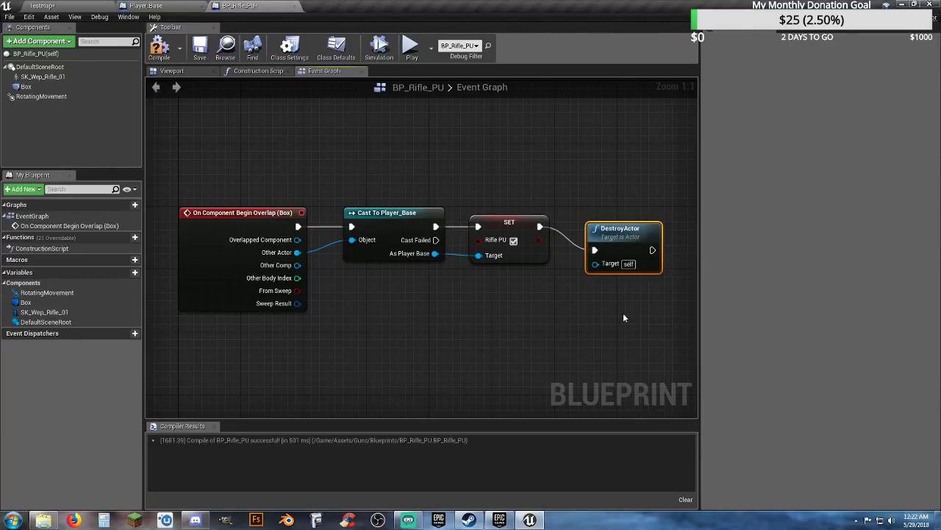
{"action": "left_click_drag", "start_coordinate": [614, 230], "coordinate": [599, 207]}
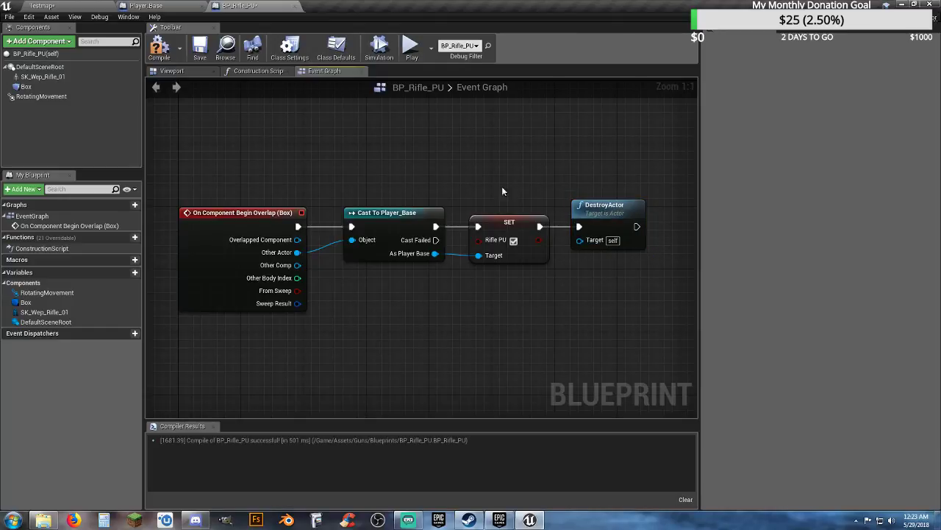
{"action": "left_click", "coordinate": [197, 50]}
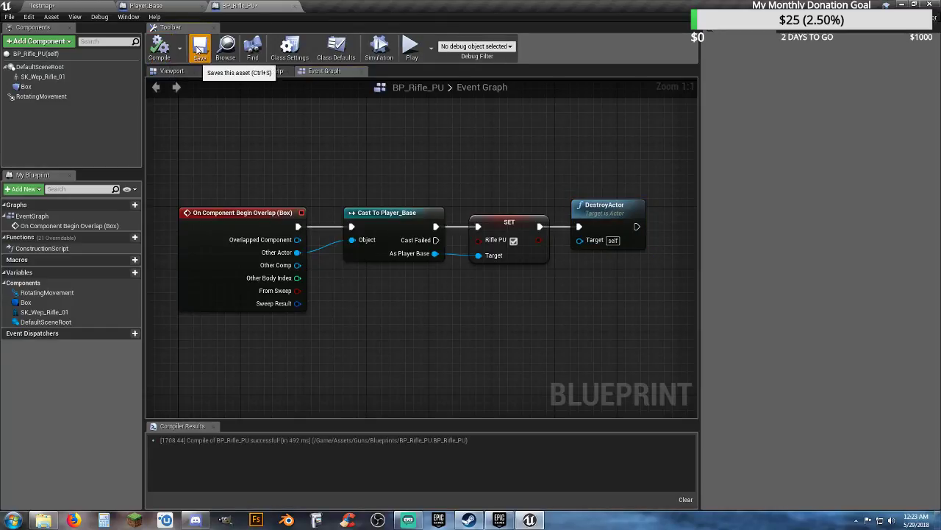
Step: Play the Testmap level again, walk the character over the rifle pickup, and equip the primary weapon
{"action": "left_click", "coordinate": [83, 6]}
{"action": "left_click", "coordinate": [477, 29]}
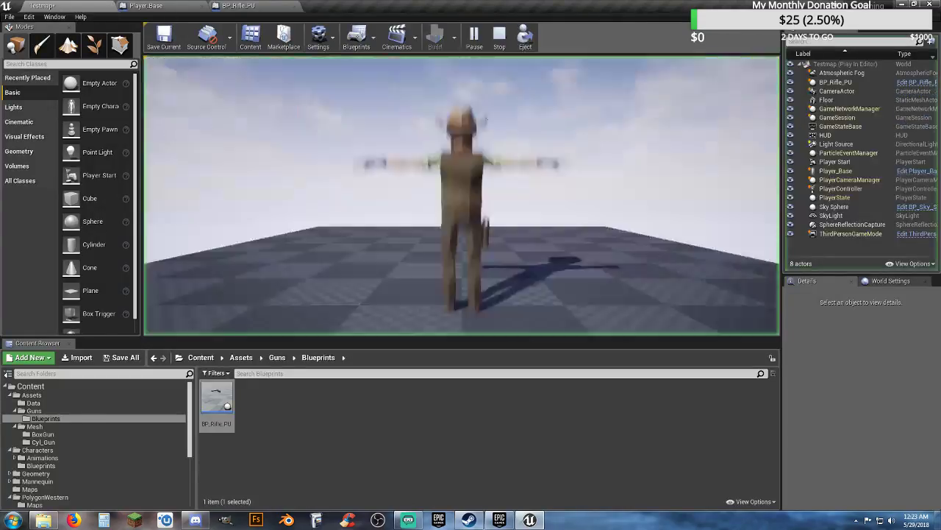
{"action": "key", "text": "w"}
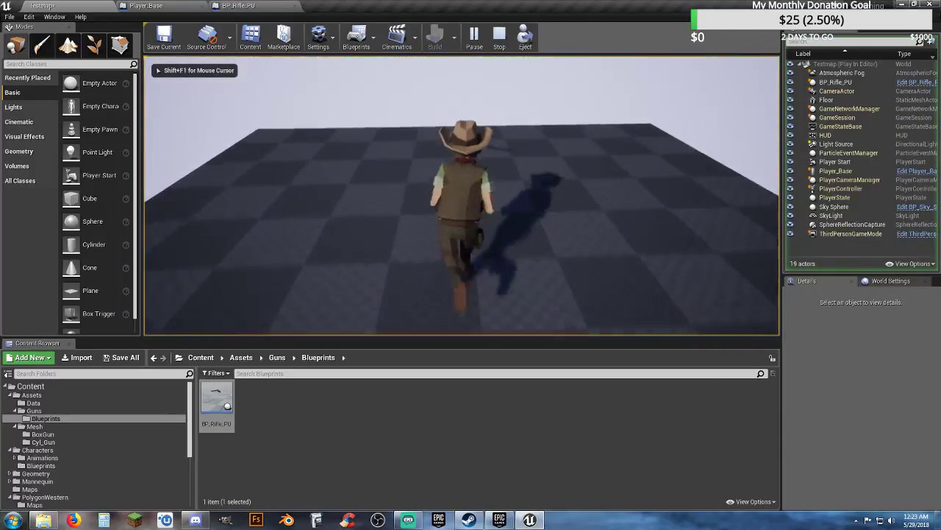
{"action": "key", "text": "s"}
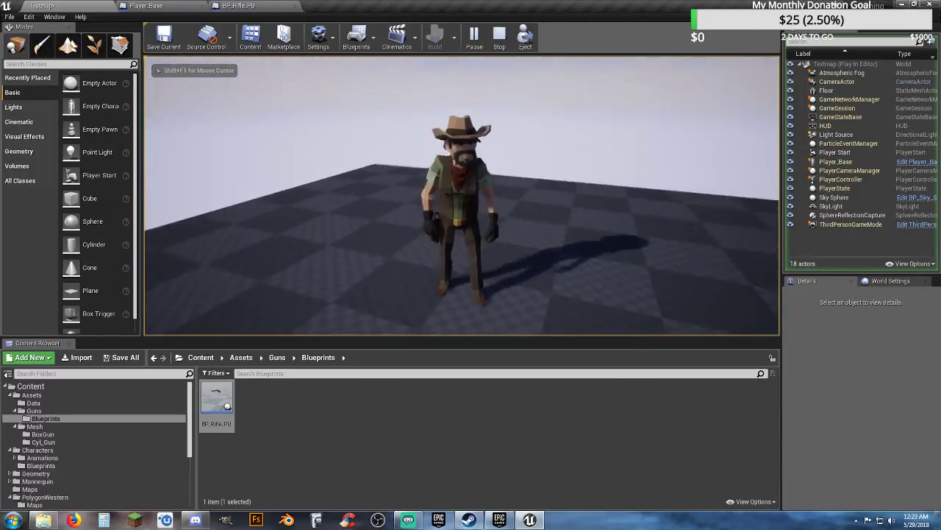
{"action": "key", "text": "1"}
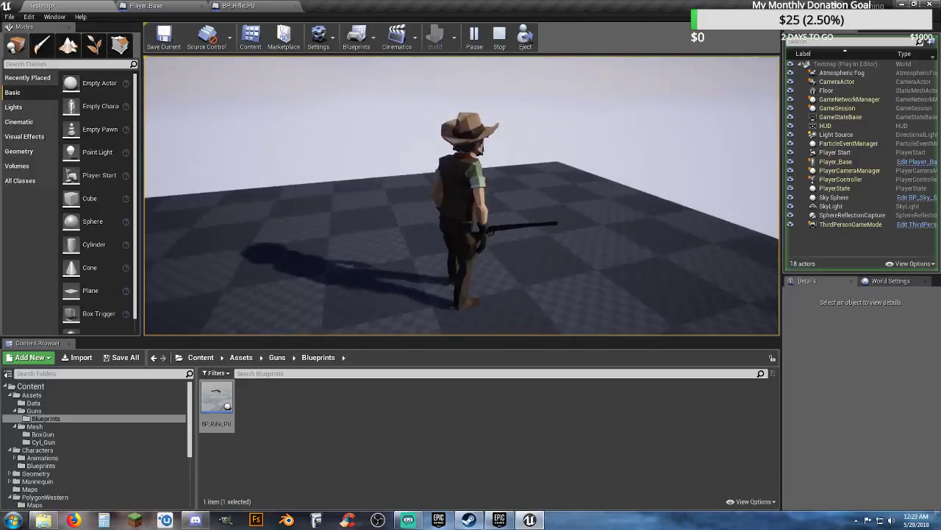
Step: Run, jump and turn with the rifle equipped to check how it sits in the hand, and end the play session
{"action": "key", "text": "d"}
{"action": "key", "text": "w"}
{"action": "key", "text": "space"}
{"action": "key", "text": "d"}
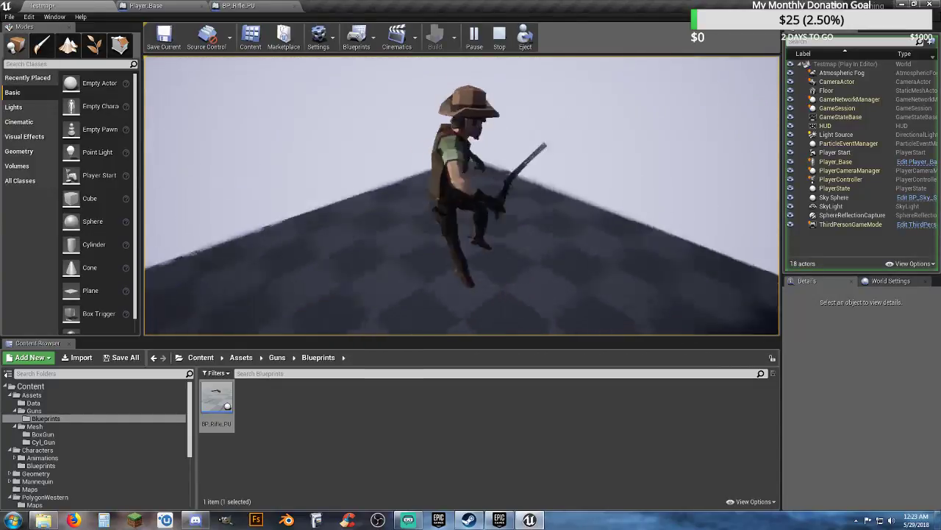
{"action": "key", "text": "s"}
{"action": "key", "text": "w"}
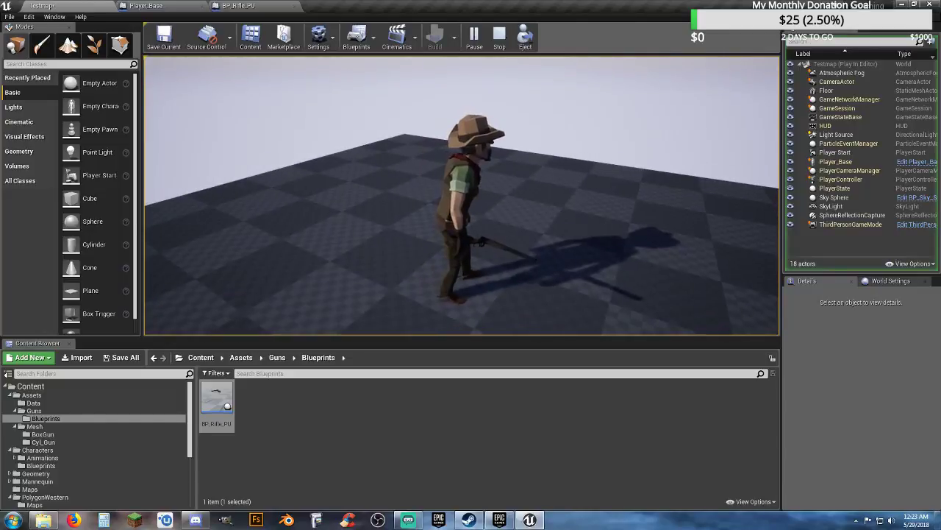
{"action": "key", "text": "w"}
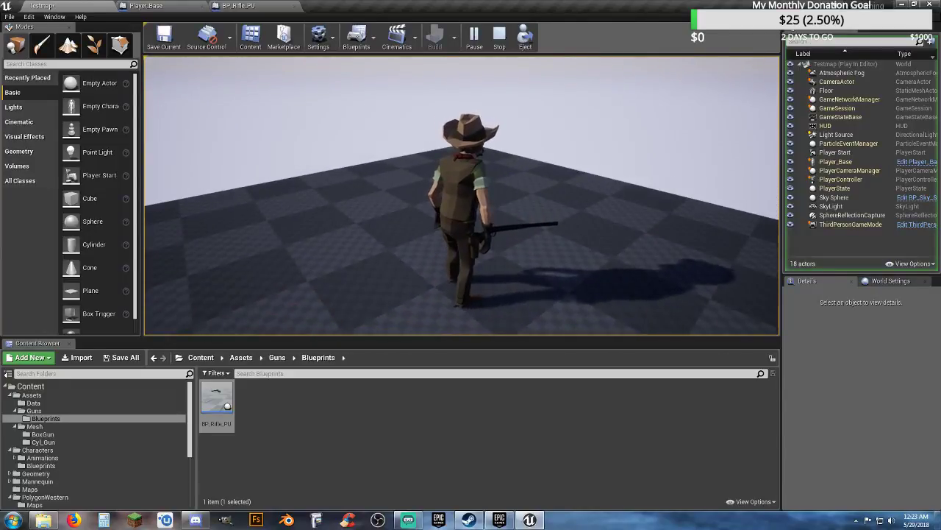
{"action": "key", "text": "Escape"}
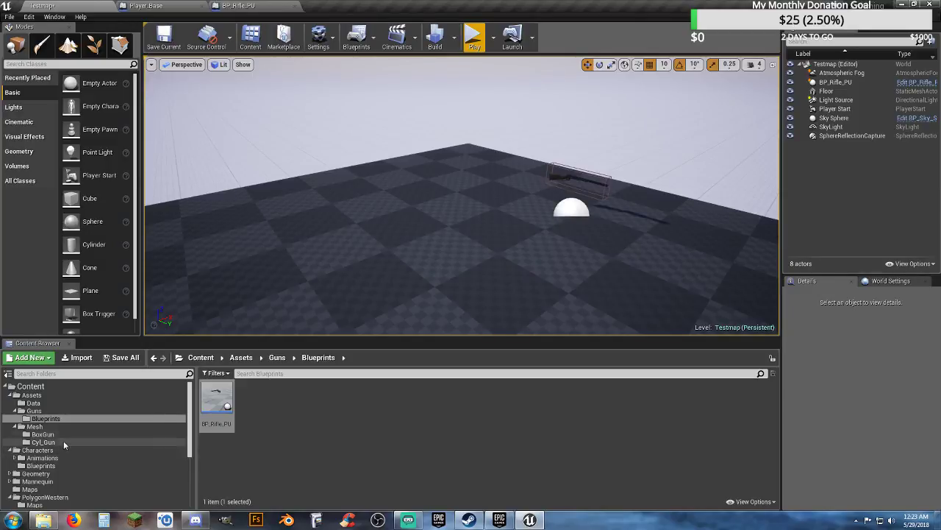
Step: Open the PolyWest character skeleton from PolygonWestern/Meshes/Characters and remove the SK_Wep_Revolver_01 preview from the MainHand socket
{"action": "scroll", "coordinate": [64, 478], "scroll_direction": "down", "scroll_amount": 3}
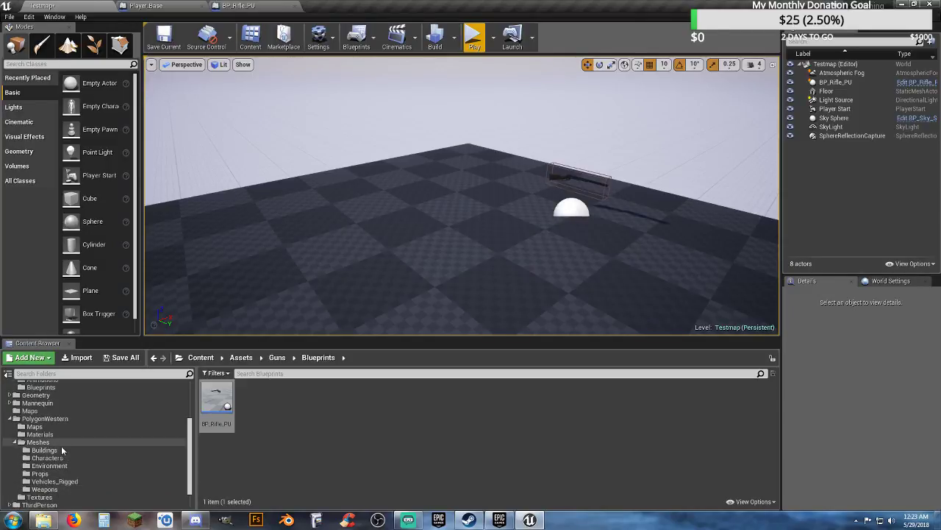
{"action": "left_click", "coordinate": [60, 458]}
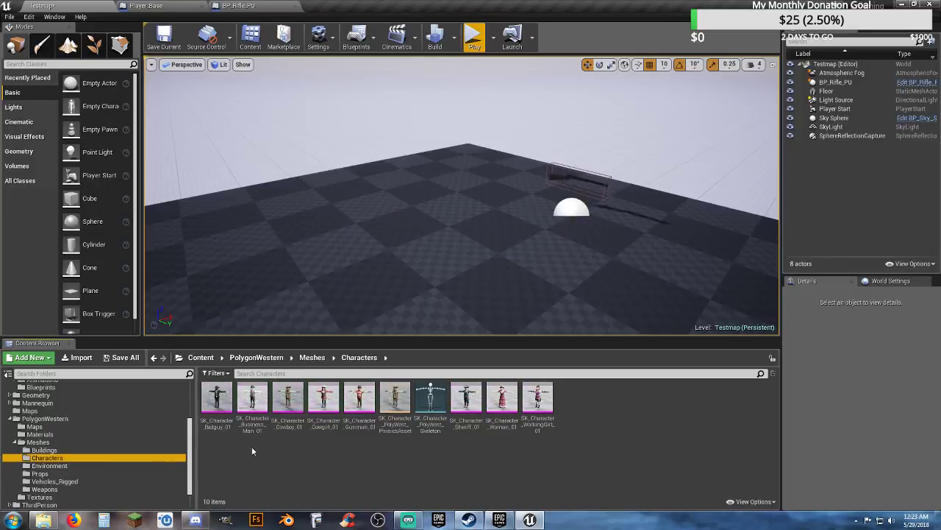
{"action": "double_click", "coordinate": [430, 399]}
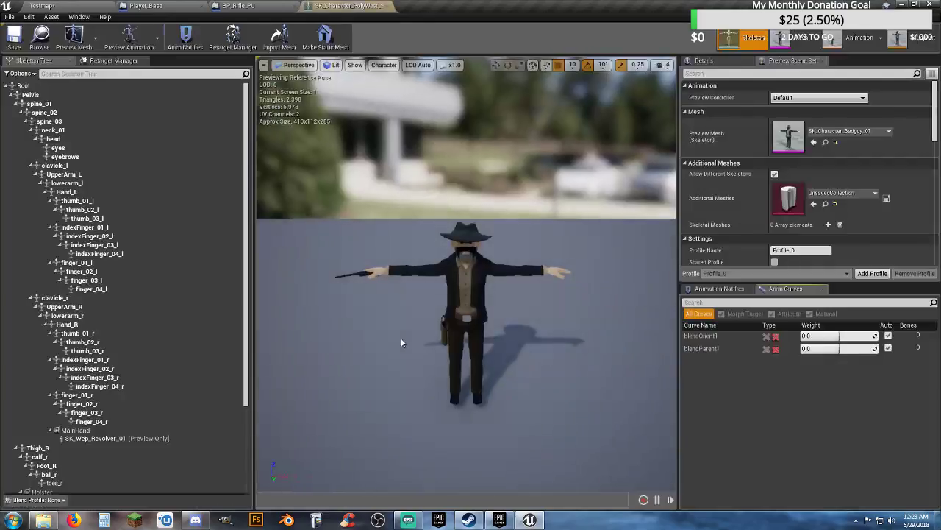
{"action": "left_click", "coordinate": [85, 430]}
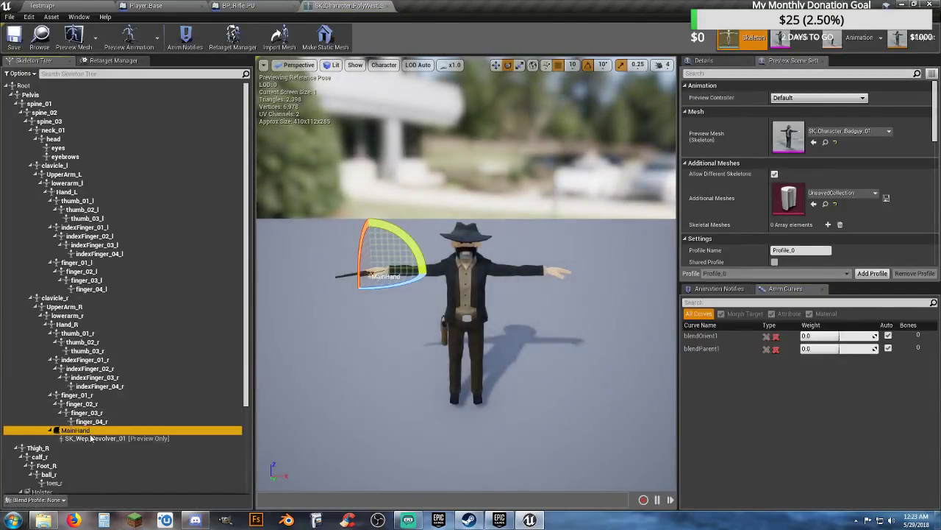
{"action": "left_click", "coordinate": [93, 439]}
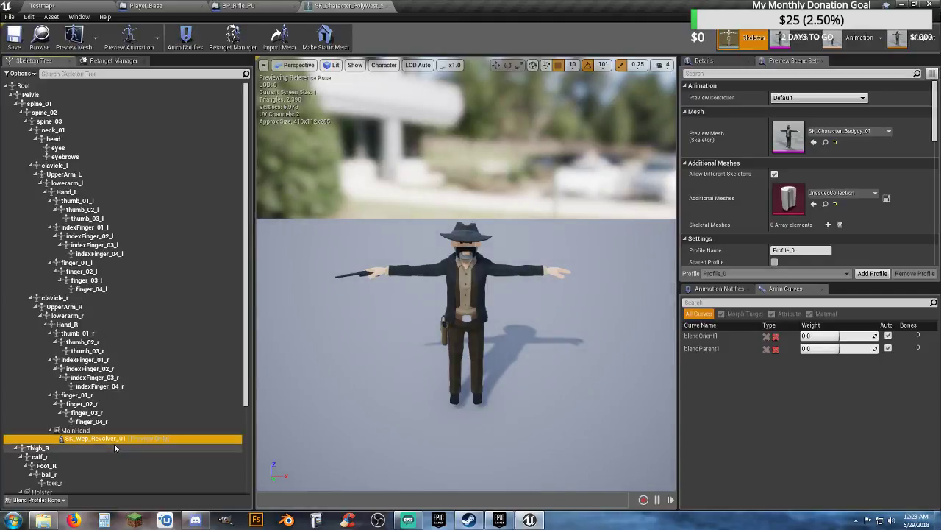
{"action": "key", "text": "Delete"}
Step: Attach SK_Wep_Rifle_01 to the MainHand socket as a preview asset
{"action": "left_click", "coordinate": [92, 431]}
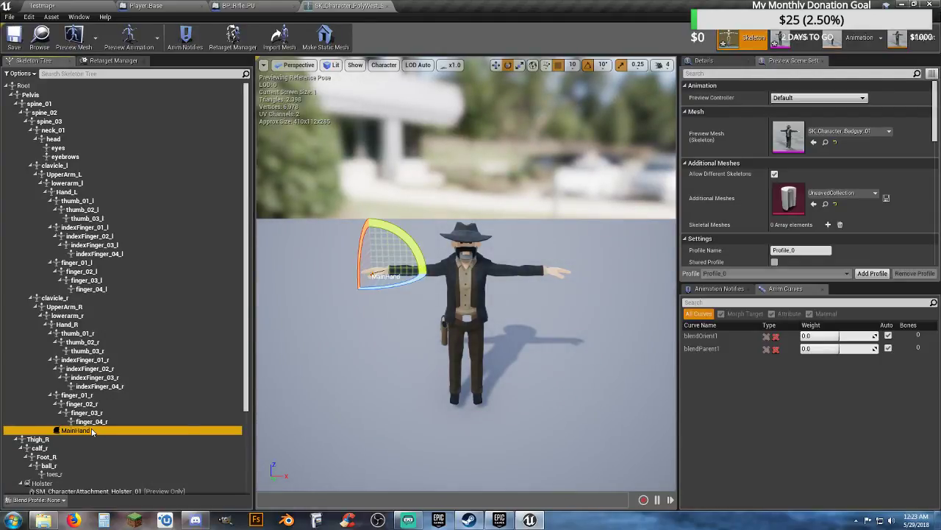
{"action": "right_click", "coordinate": [92, 431]}
{"action": "mouse_move", "coordinate": [147, 412]}
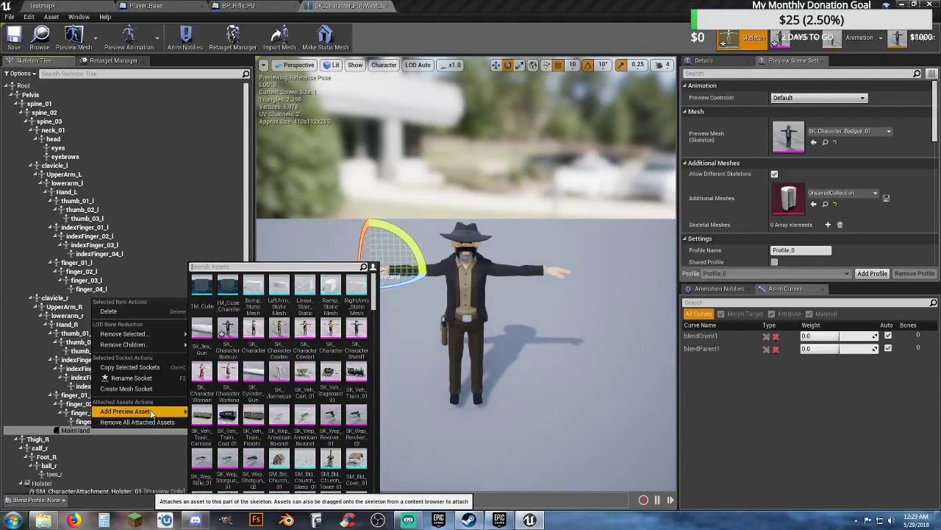
{"action": "scroll", "coordinate": [326, 419], "scroll_direction": "down", "scroll_amount": 5}
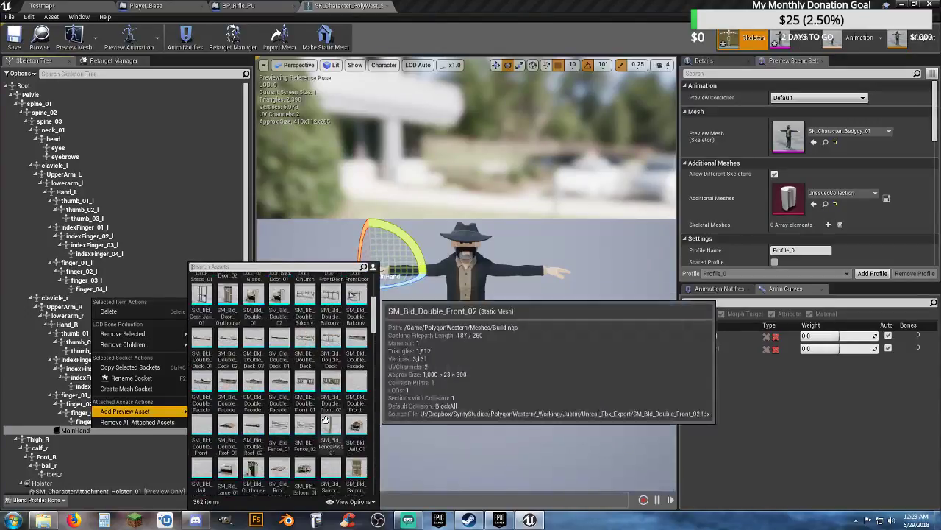
{"action": "scroll", "coordinate": [326, 419], "scroll_direction": "down", "scroll_amount": 1}
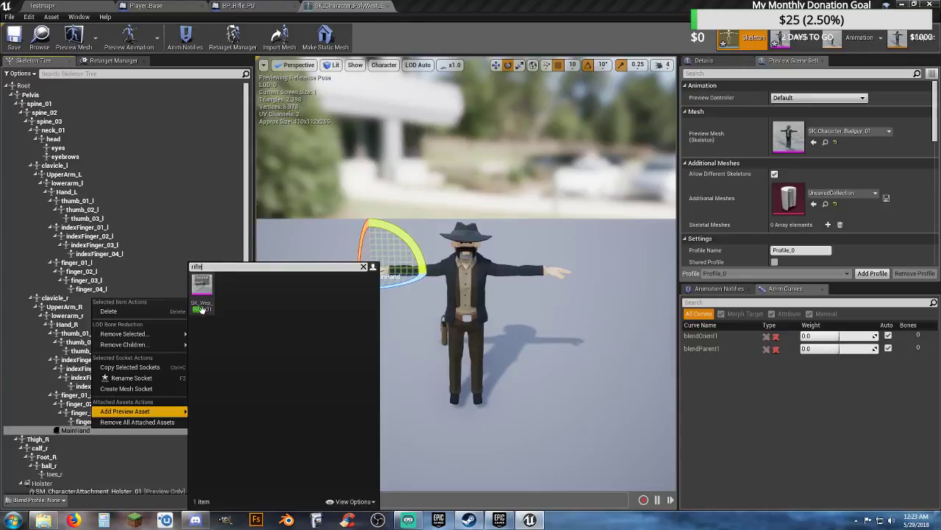
{"action": "left_click", "coordinate": [201, 307]}
Step: Inspect the rifle preview in the character's right hand up close and save the skeleton
{"action": "left_click_drag", "start_coordinate": [387, 306], "coordinate": [441, 309]}
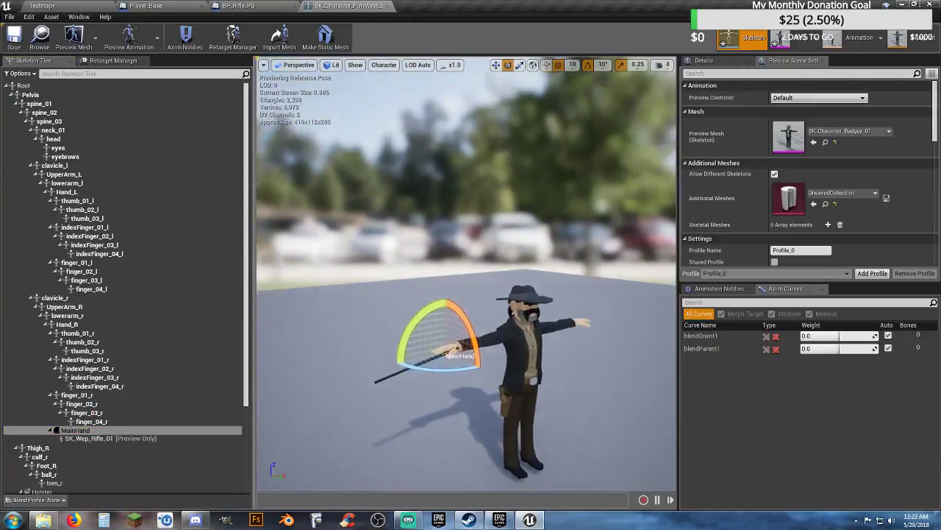
{"action": "right_click_drag", "start_coordinate": [442, 309], "coordinate": [545, 353]}
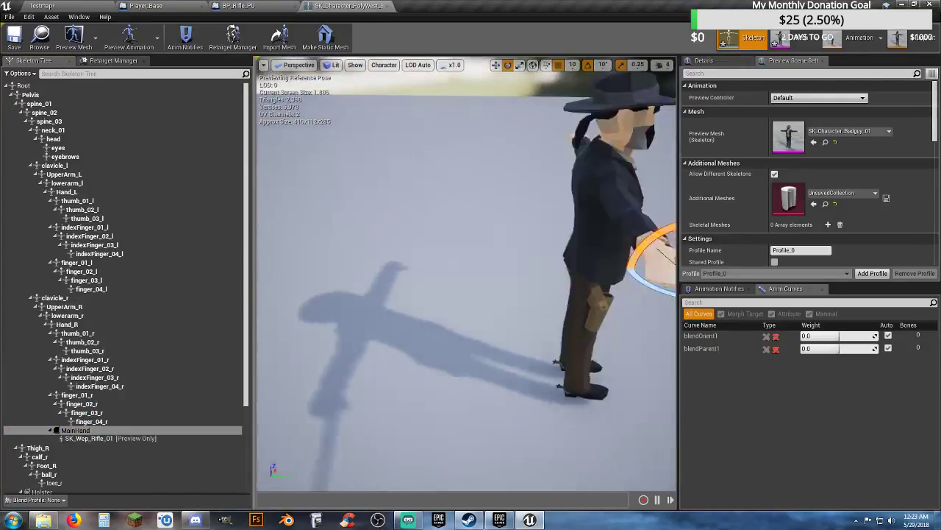
{"action": "left_click_drag", "start_coordinate": [548, 319], "coordinate": [379, 323]}
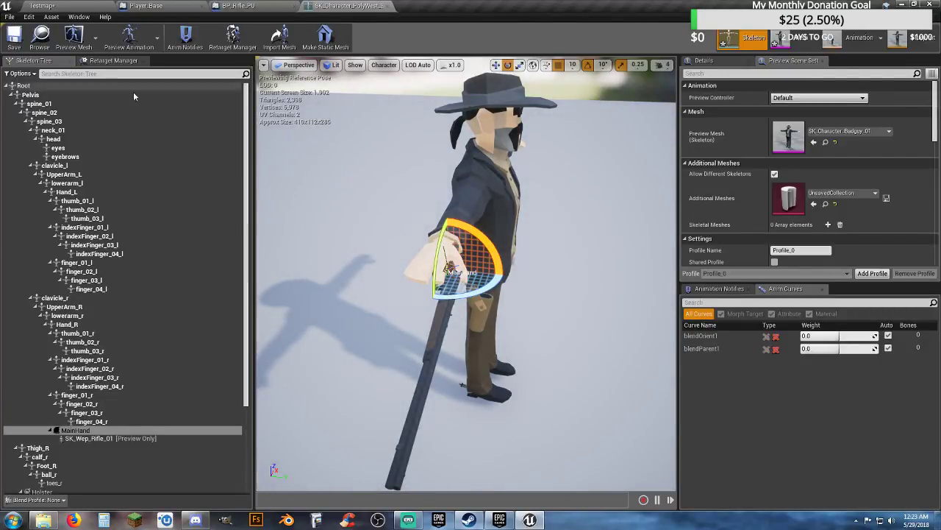
{"action": "left_click", "coordinate": [14, 35]}
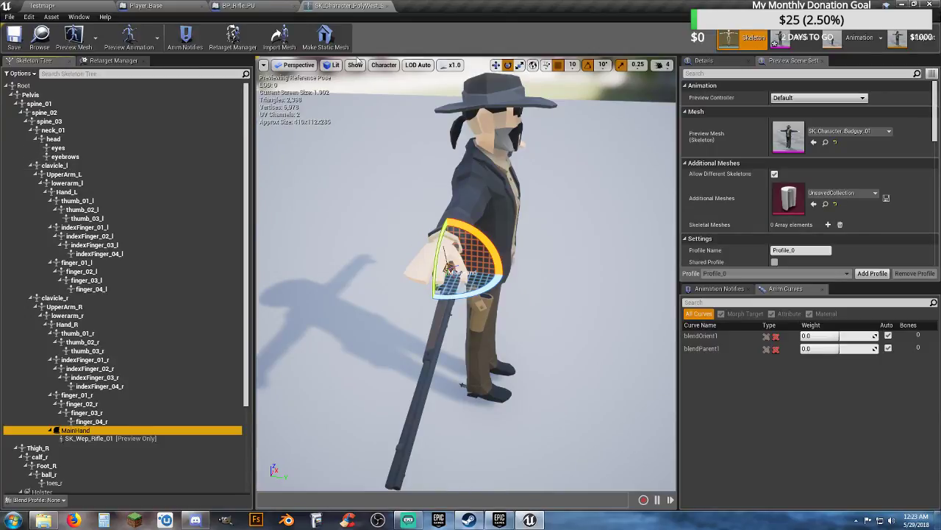
Step: Show the Player_Base character in 3D, assign the Primary Weapon component's parent socket to MainHand and compile the blueprint
{"action": "left_click", "coordinate": [238, 9]}
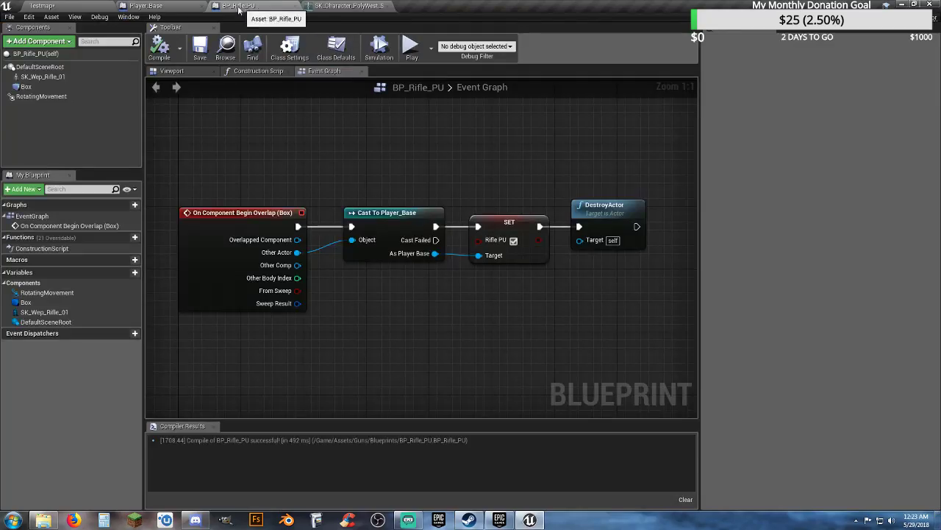
{"action": "left_click", "coordinate": [178, 6]}
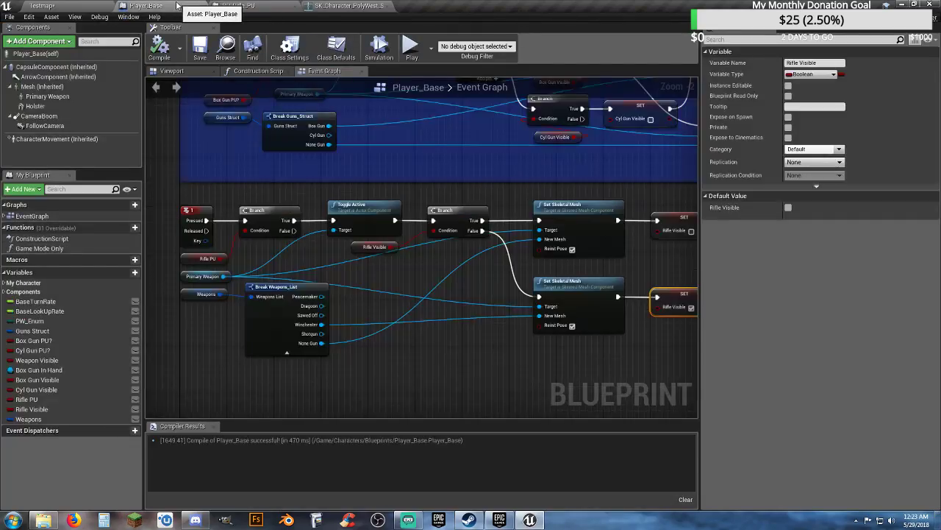
{"action": "left_click", "coordinate": [170, 71]}
{"action": "scroll", "coordinate": [347, 210], "scroll_direction": "down", "scroll_amount": 5}
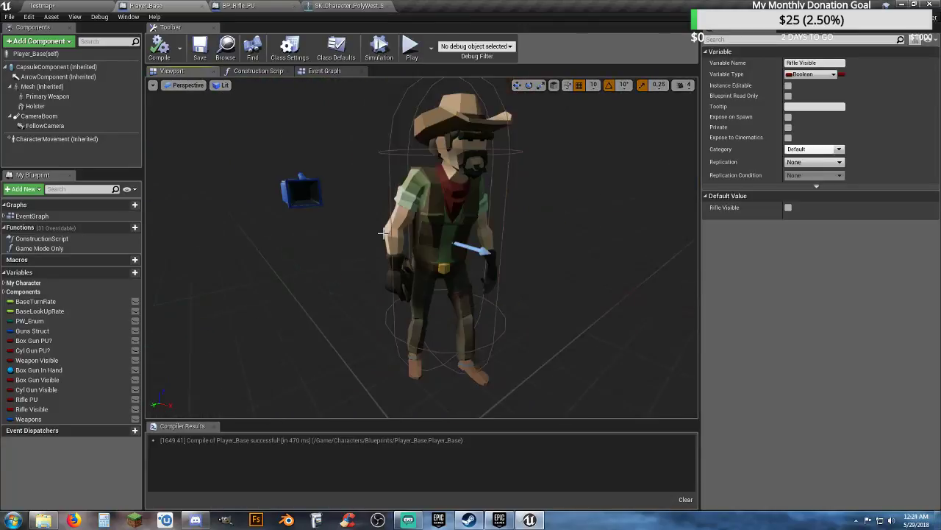
{"action": "left_click", "coordinate": [50, 97]}
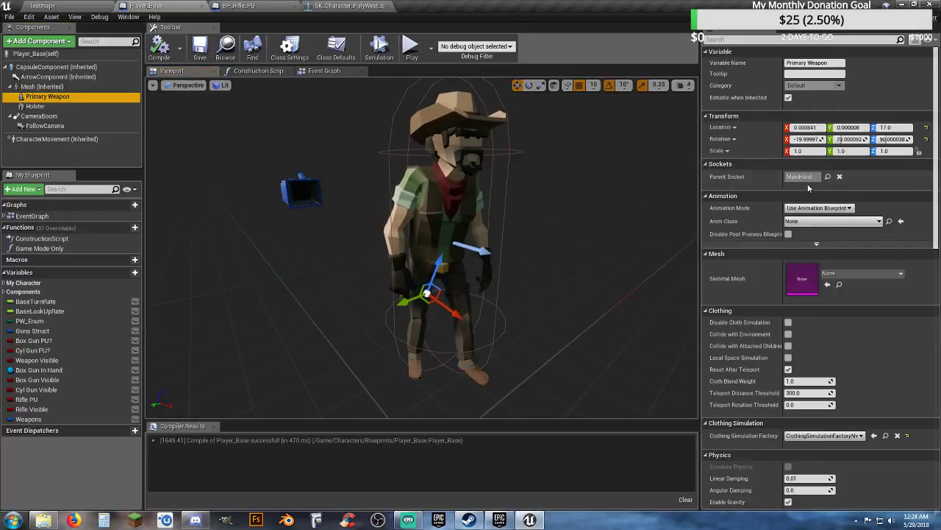
{"action": "left_click", "coordinate": [828, 177]}
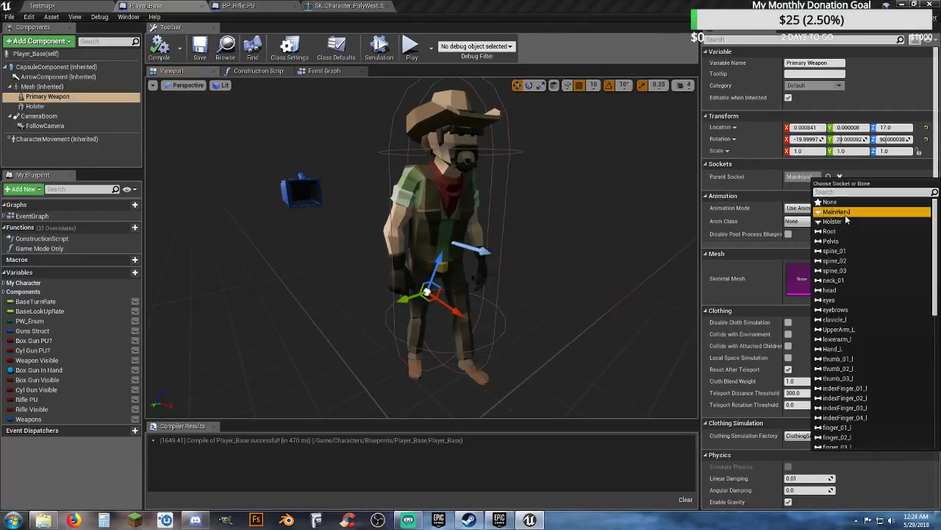
{"action": "left_click", "coordinate": [836, 211]}
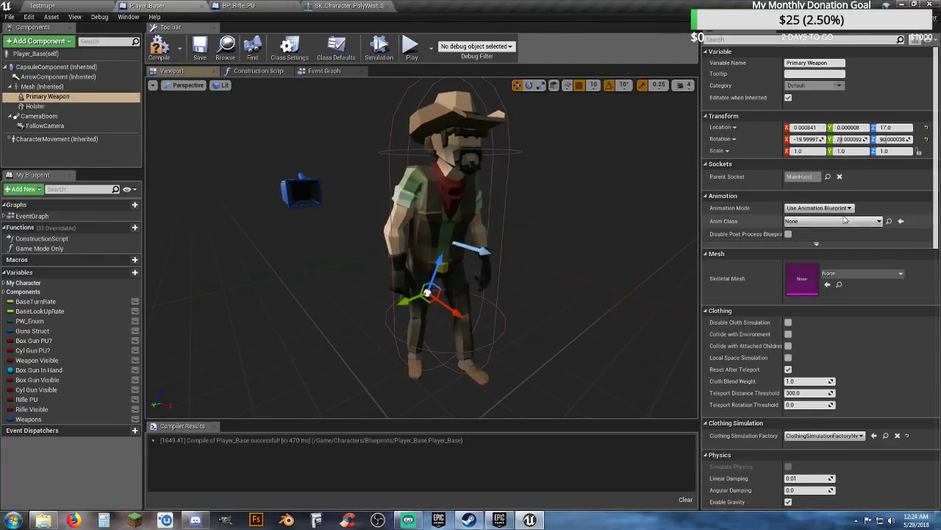
{"action": "left_click", "coordinate": [168, 50]}
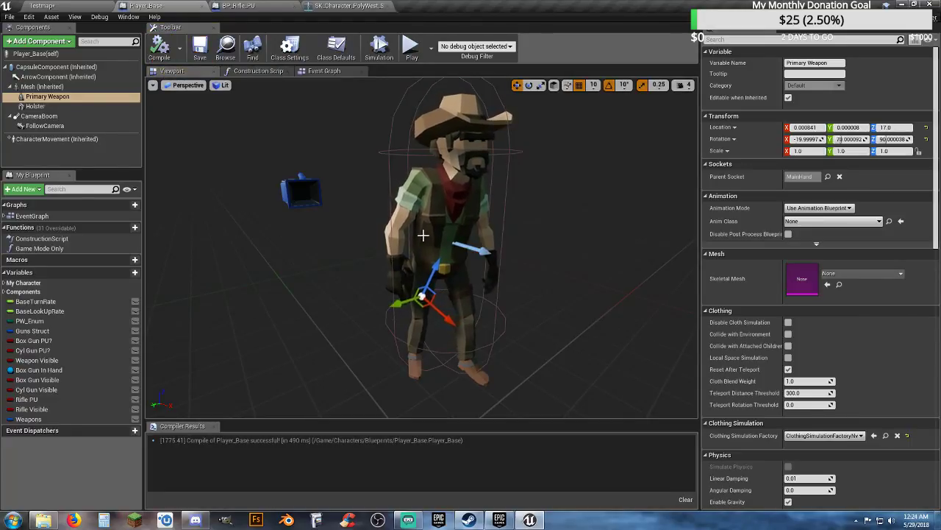
Step: Set the Primary Weapon component's skeletal mesh to SK_Wep_Rifle_01
{"action": "right_click_drag", "start_coordinate": [445, 302], "coordinate": [522, 298]}
{"action": "right_click_drag", "start_coordinate": [434, 329], "coordinate": [409, 331]}
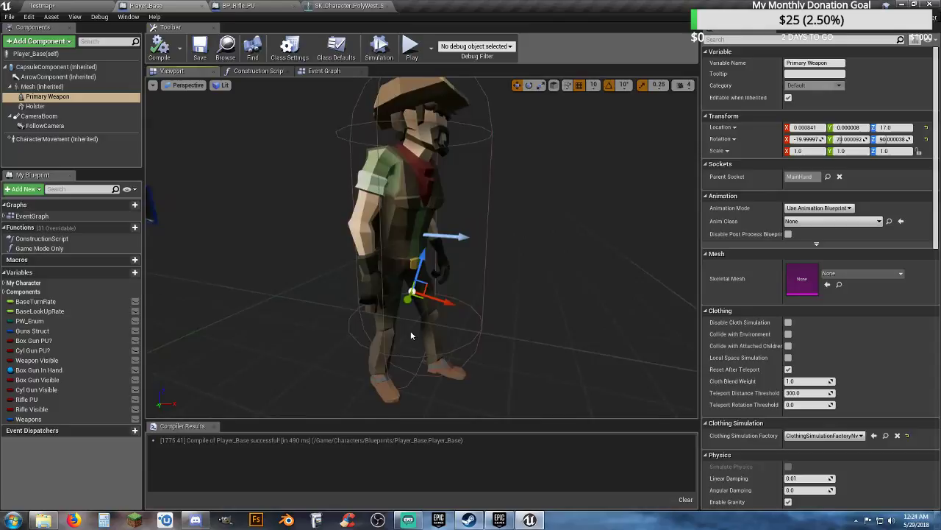
{"action": "right_click", "coordinate": [61, 97]}
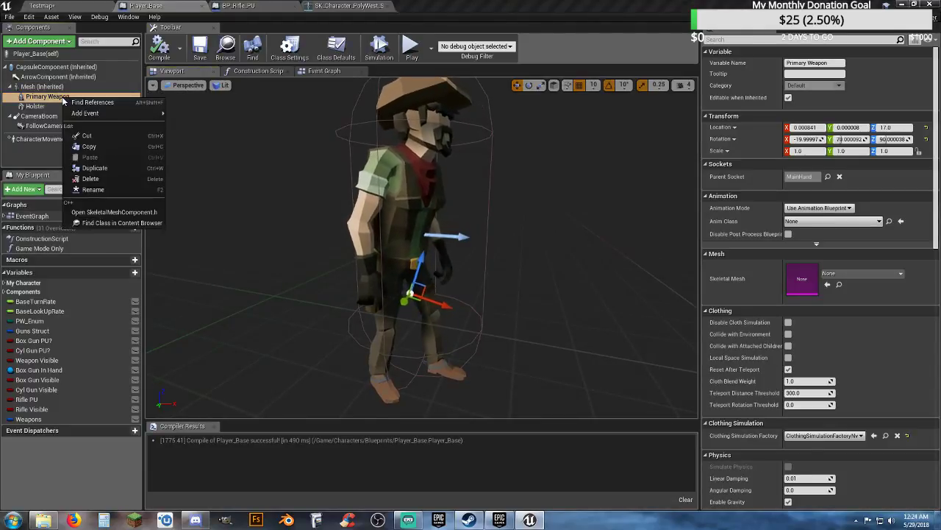
{"action": "left_click", "coordinate": [46, 96]}
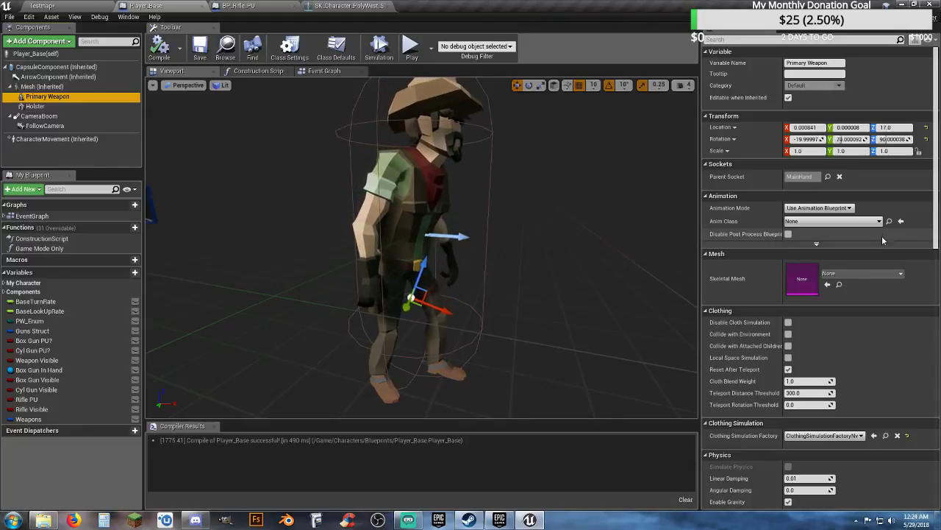
{"action": "left_click", "coordinate": [882, 274]}
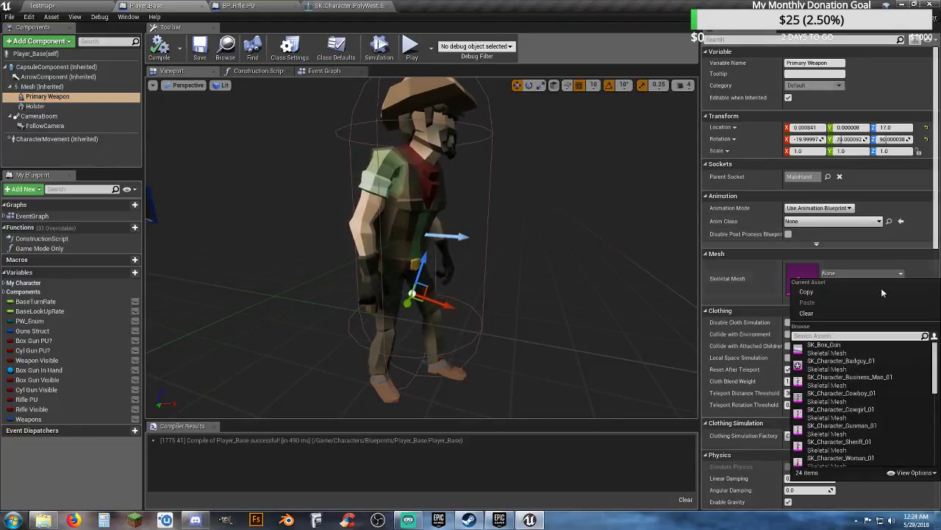
{"action": "scroll", "coordinate": [862, 400], "scroll_direction": "down", "scroll_amount": 5}
{"action": "scroll", "coordinate": [862, 399], "scroll_direction": "down", "scroll_amount": 3}
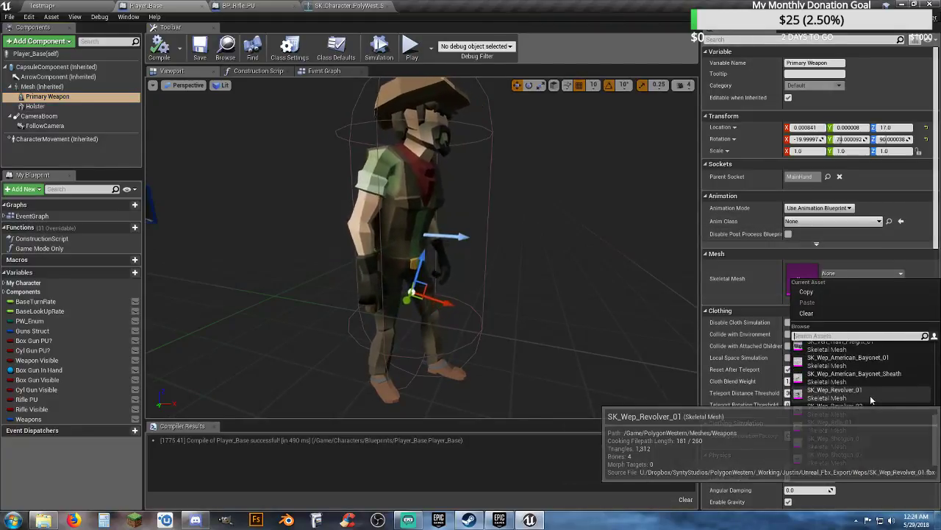
{"action": "left_click", "coordinate": [845, 431]}
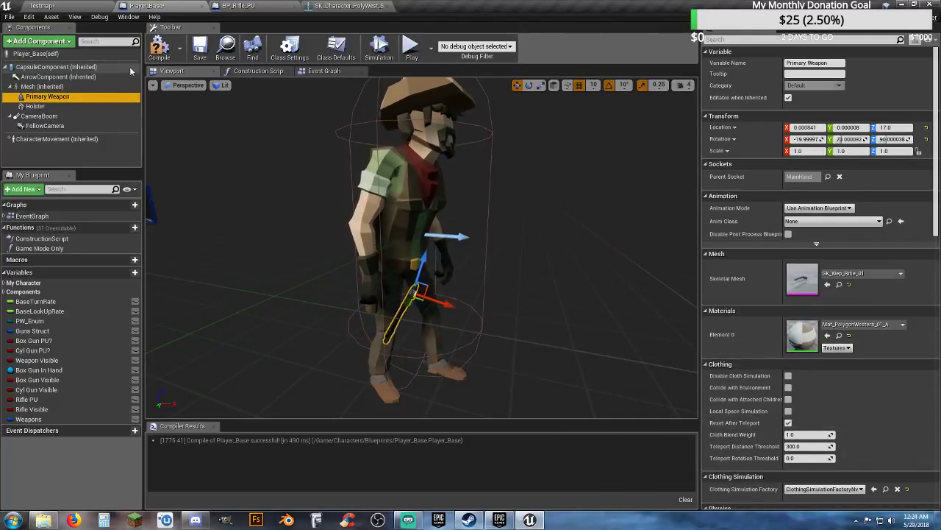
Step: Turn off realtime rendering and rotate the rifle to point ahead of the character, to about -30.8, 12.2, 25.4 degrees
{"action": "left_click", "coordinate": [153, 85]}
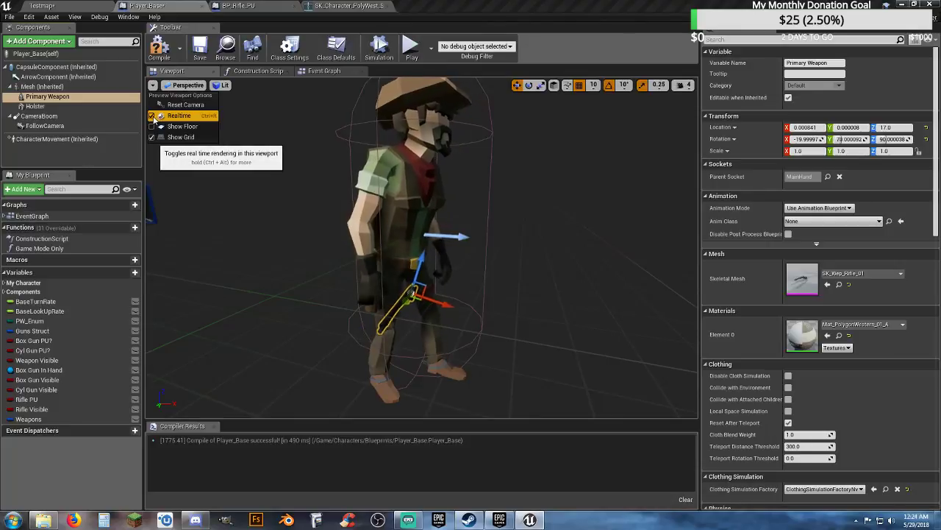
{"action": "left_click", "coordinate": [528, 84]}
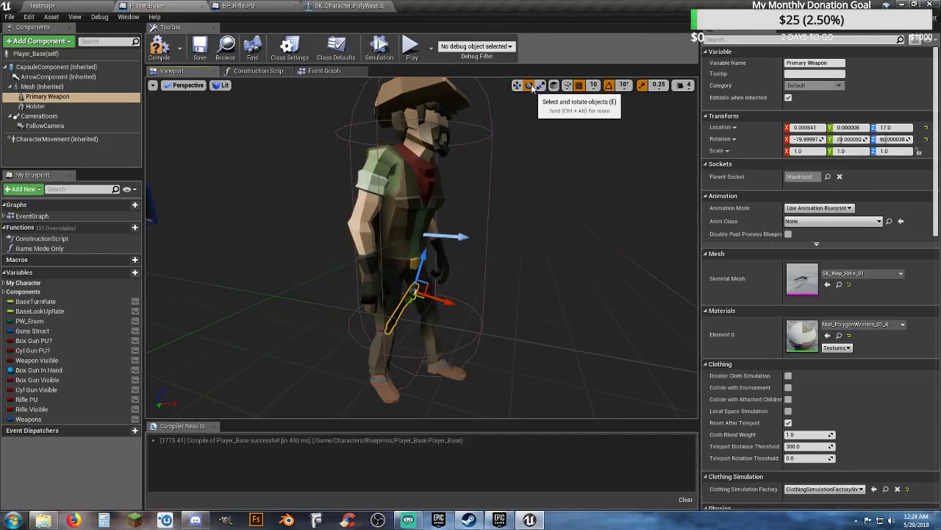
{"action": "left_click_drag", "start_coordinate": [382, 311], "coordinate": [409, 319]}
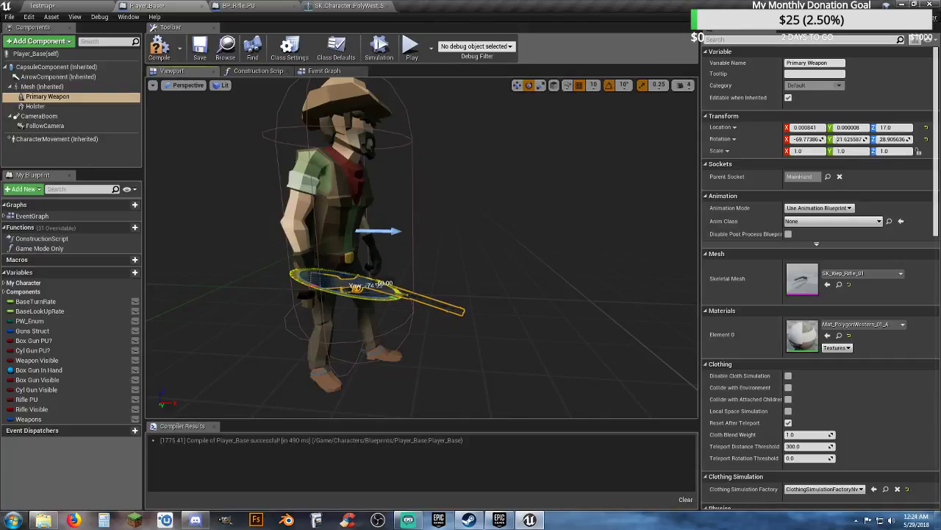
{"action": "right_click_drag", "start_coordinate": [410, 265], "coordinate": [444, 226]}
{"action": "left_click_drag", "start_coordinate": [497, 235], "coordinate": [504, 253]}
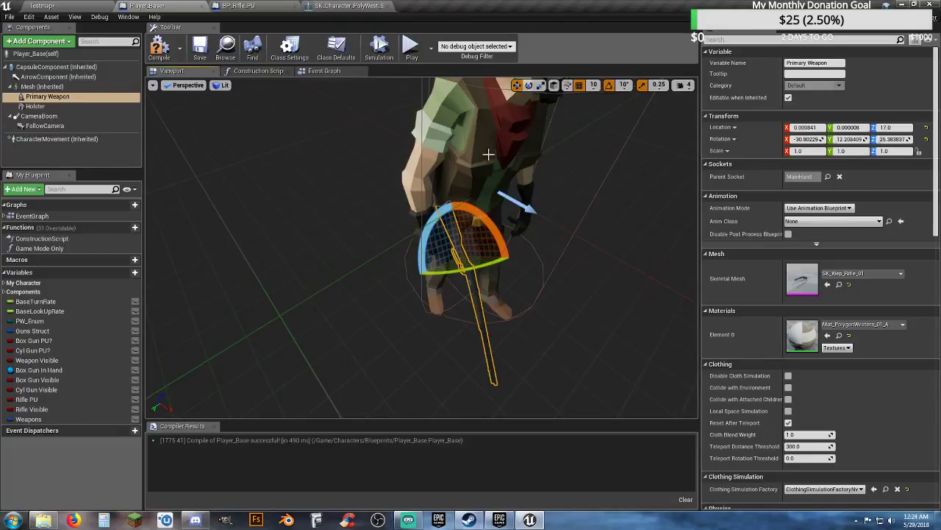
Step: Move the rifle closer to the character's right hand, to a location of about 4.1, -1.9, 3.6
{"action": "key", "text": "w"}
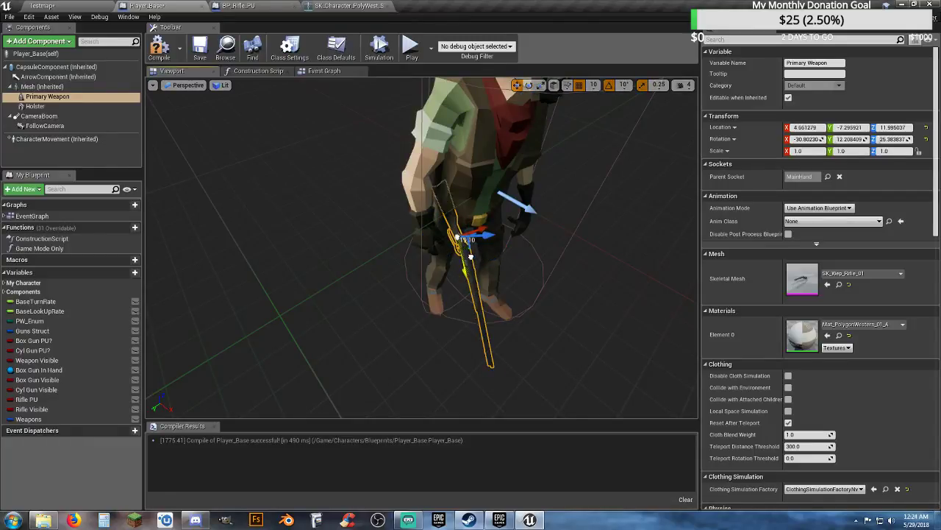
{"action": "right_click_drag", "start_coordinate": [441, 258], "coordinate": [446, 300]}
{"action": "key", "text": "w"}
{"action": "key", "text": "w"}
{"action": "left_click_drag", "start_coordinate": [428, 295], "coordinate": [403, 327]}
{"action": "key", "text": "ctrl+z"}
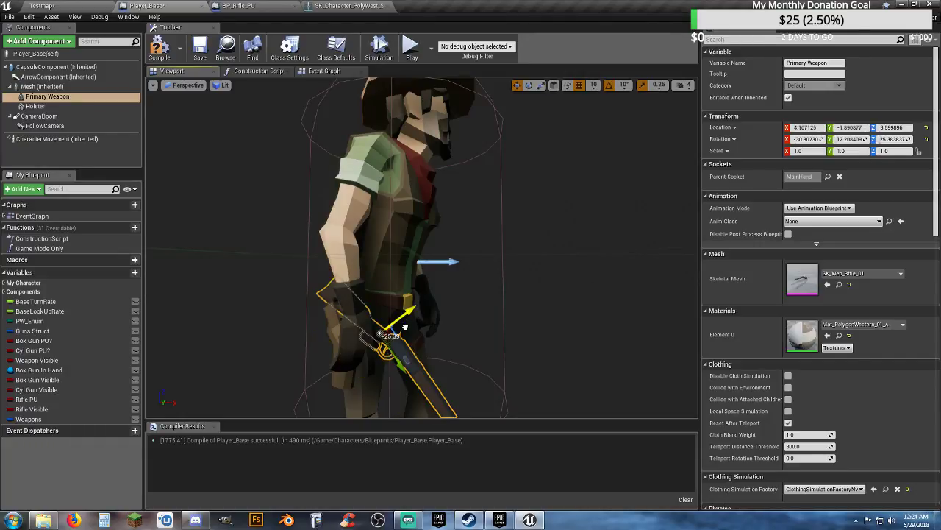
Step: Rotate the rifle to align straight ahead and raise its barrel, reaching about -52.9, 1.6, 8.3 degrees
{"action": "right_click_drag", "start_coordinate": [411, 327], "coordinate": [382, 316]}
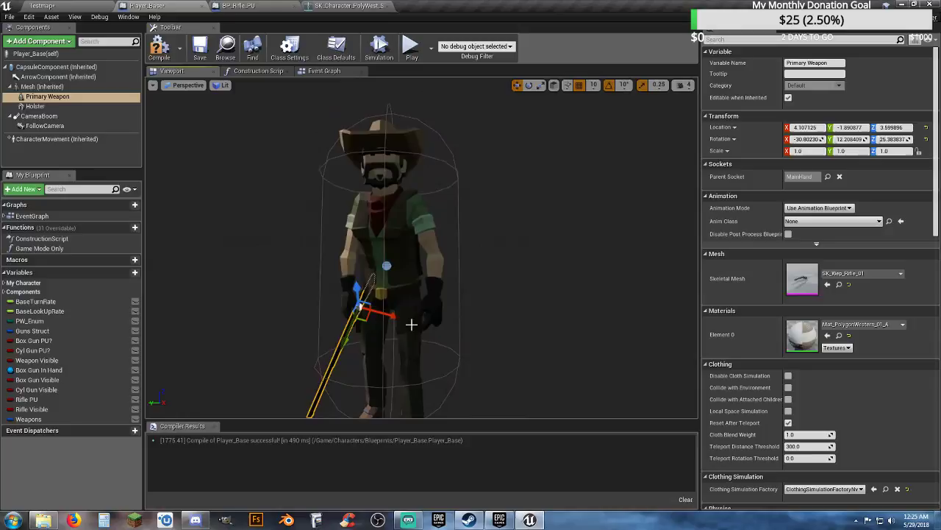
{"action": "left_click", "coordinate": [529, 85]}
{"action": "left_click_drag", "start_coordinate": [374, 353], "coordinate": [415, 321]}
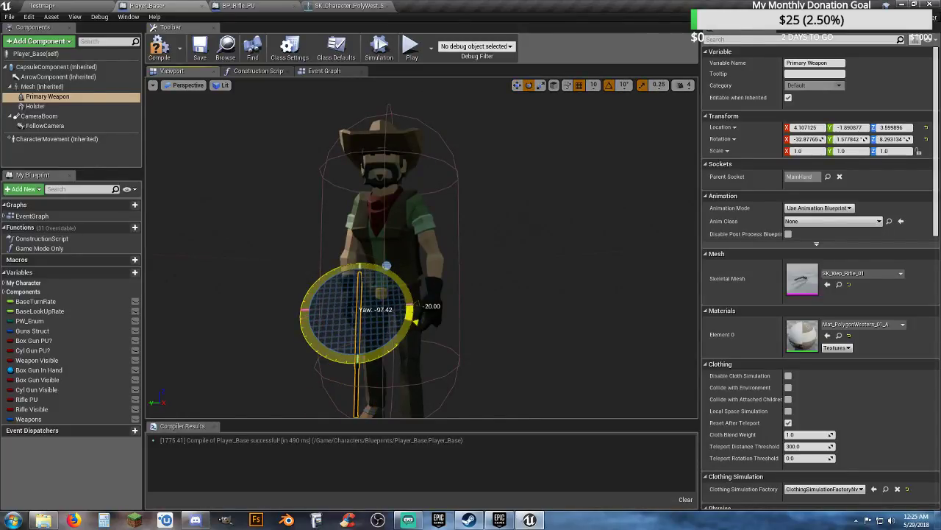
{"action": "right_click_drag", "start_coordinate": [434, 353], "coordinate": [544, 353]}
{"action": "right_click_drag", "start_coordinate": [424, 324], "coordinate": [424, 328]}
{"action": "mouse_move", "coordinate": [412, 248]}
{"action": "left_mouse_down"}
{"action": "mouse_move", "coordinate": [435, 248]}
{"action": "mouse_move", "coordinate": [425, 241]}
{"action": "left_mouse_up"}
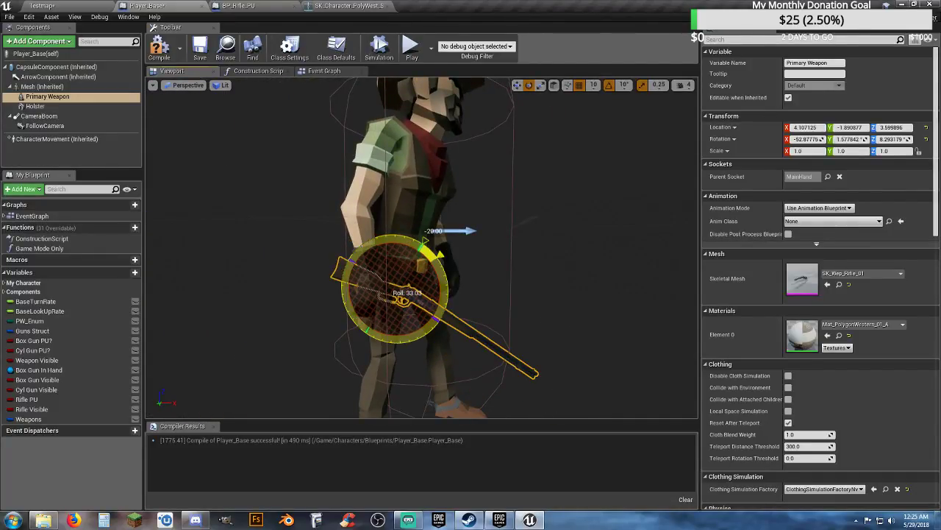
Step: Turn off position grid snapping and shift the rifle sideways toward the right hand, to about 0.27, -2.45, 3.49
{"action": "right_click_drag", "start_coordinate": [427, 246], "coordinate": [322, 293]}
{"action": "key", "text": "w"}
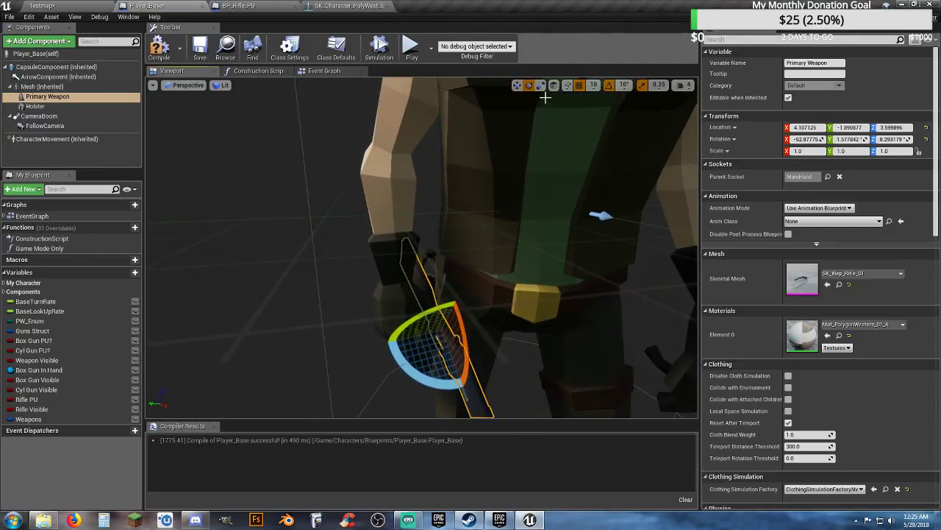
{"action": "key", "text": "w"}
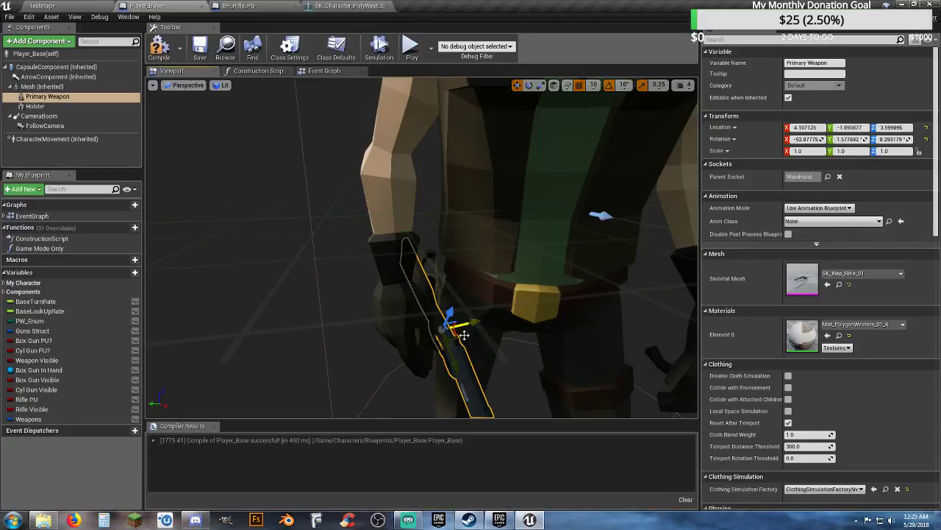
{"action": "right_click_drag", "start_coordinate": [478, 322], "coordinate": [467, 322]}
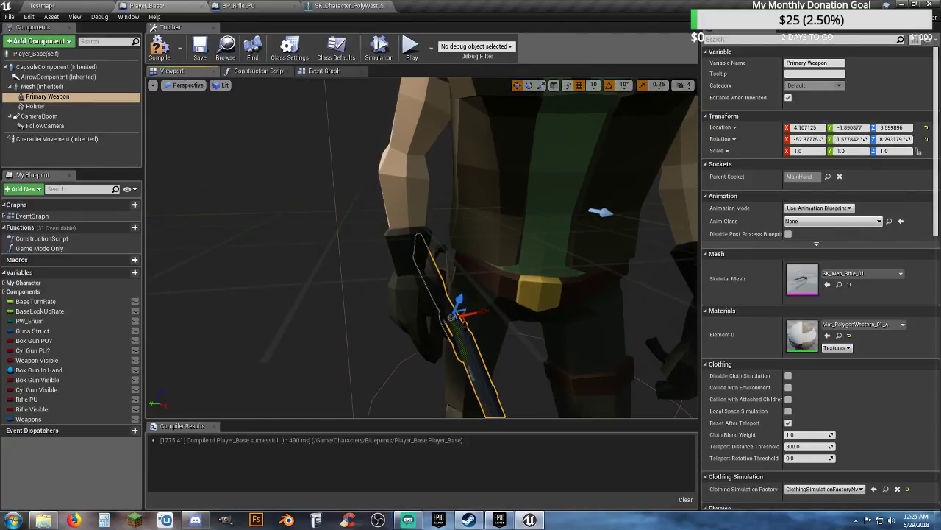
{"action": "left_click_drag", "start_coordinate": [473, 314], "coordinate": [464, 314]}
{"action": "left_click", "coordinate": [579, 85]}
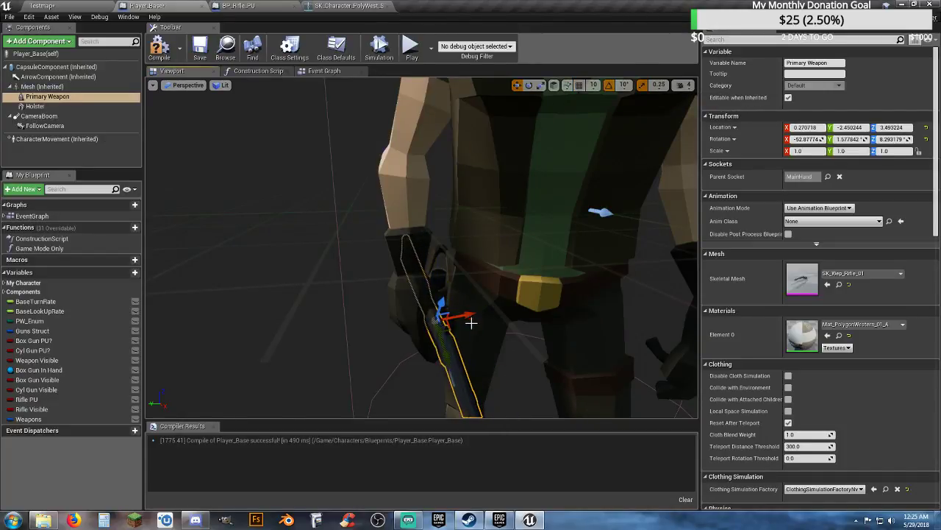
Step: Slide the rifle grip back into the right hand, to about 0.72, -3.23, -8.73, and compile and save the blueprint
{"action": "right_click_drag", "start_coordinate": [472, 323], "coordinate": [485, 333]}
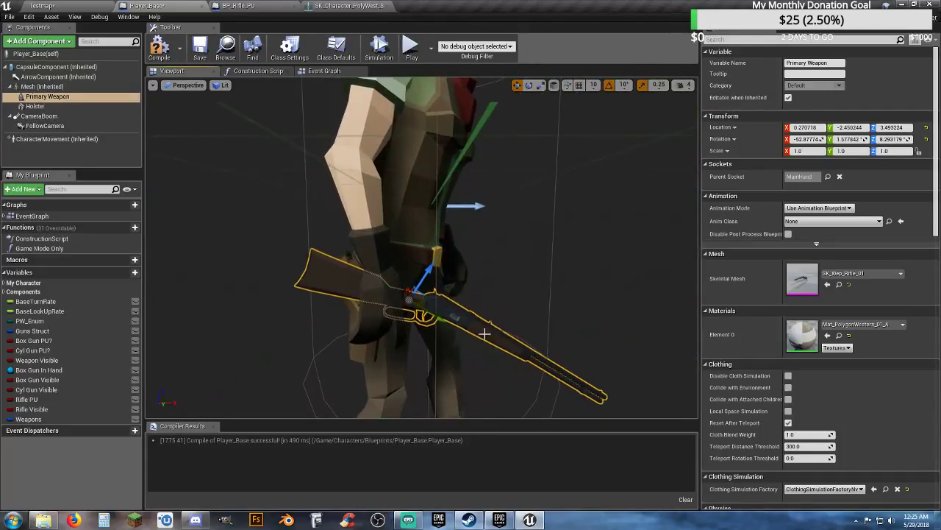
{"action": "left_click_drag", "start_coordinate": [440, 319], "coordinate": [403, 309]}
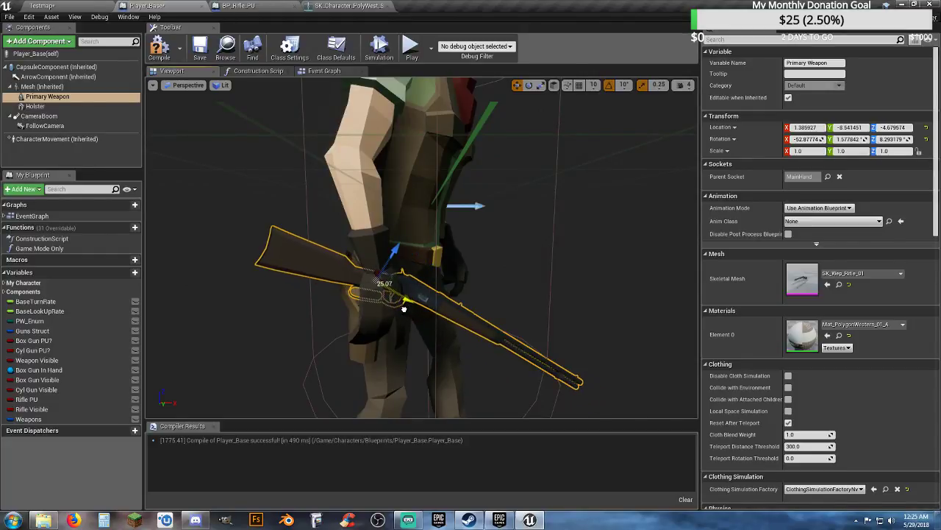
{"action": "left_click_drag", "start_coordinate": [403, 252], "coordinate": [379, 271]}
{"action": "right_click_drag", "start_coordinate": [380, 271], "coordinate": [346, 278]}
{"action": "key", "text": "s"}
{"action": "key", "text": "w"}
{"action": "right_click_drag", "start_coordinate": [544, 285], "coordinate": [483, 287]}
{"action": "key", "text": "d"}
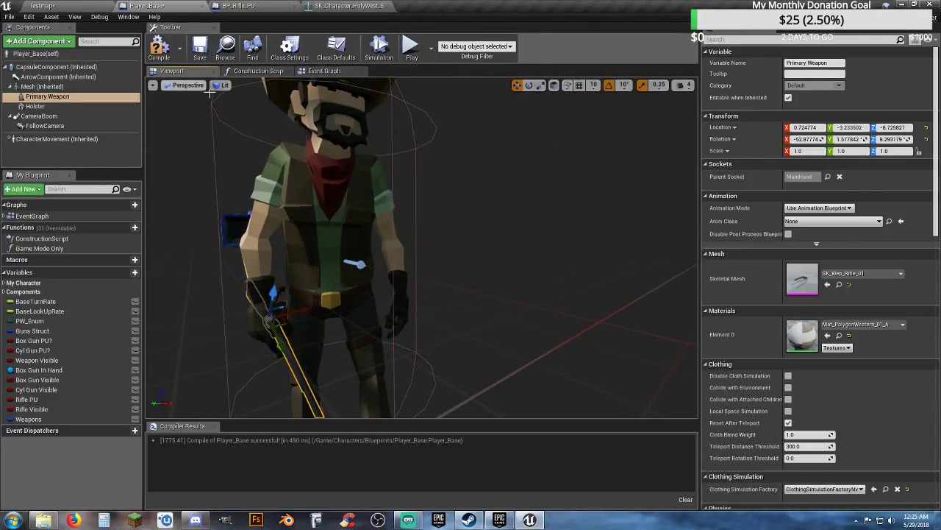
{"action": "left_click", "coordinate": [183, 48]}
{"action": "left_click", "coordinate": [201, 46]}
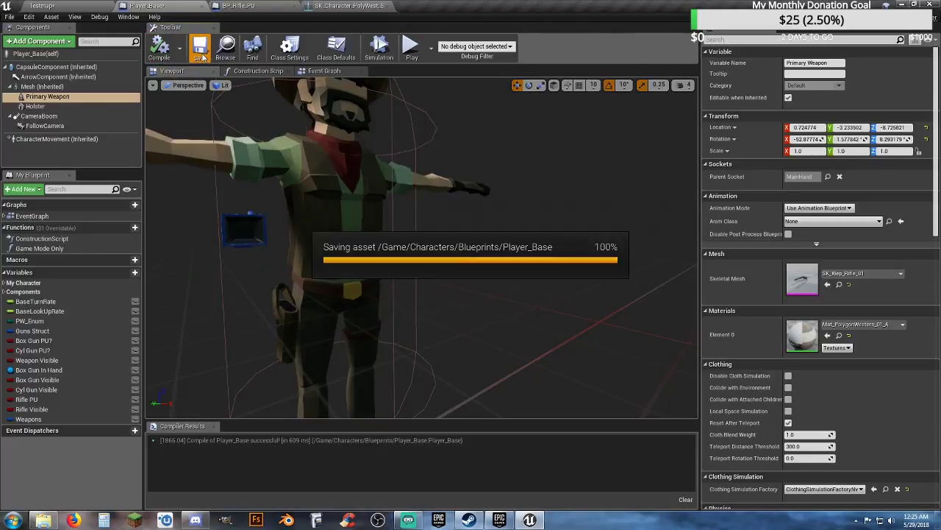
Step: Turn realtime rendering back on and inspect how the rifle sits in the animated character's hand
{"action": "right_click_drag", "start_coordinate": [207, 116], "coordinate": [164, 109]}
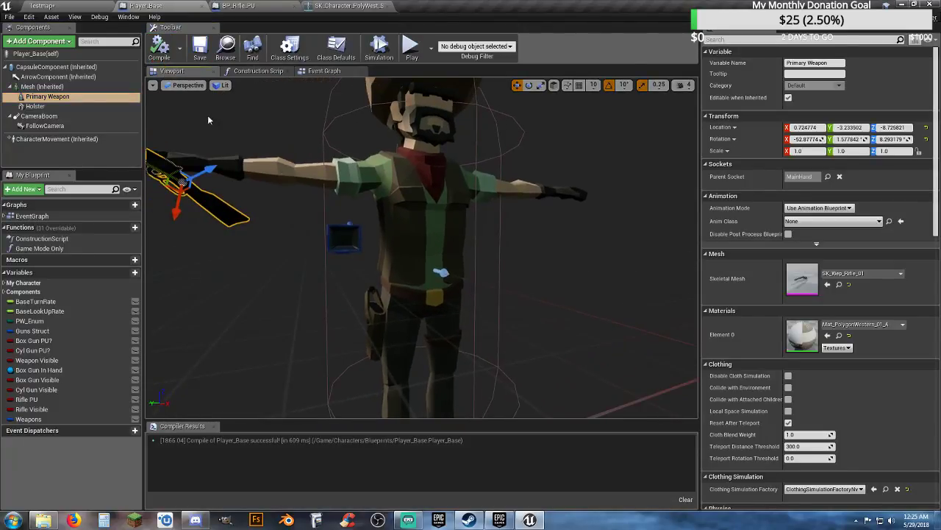
{"action": "left_click", "coordinate": [151, 85]}
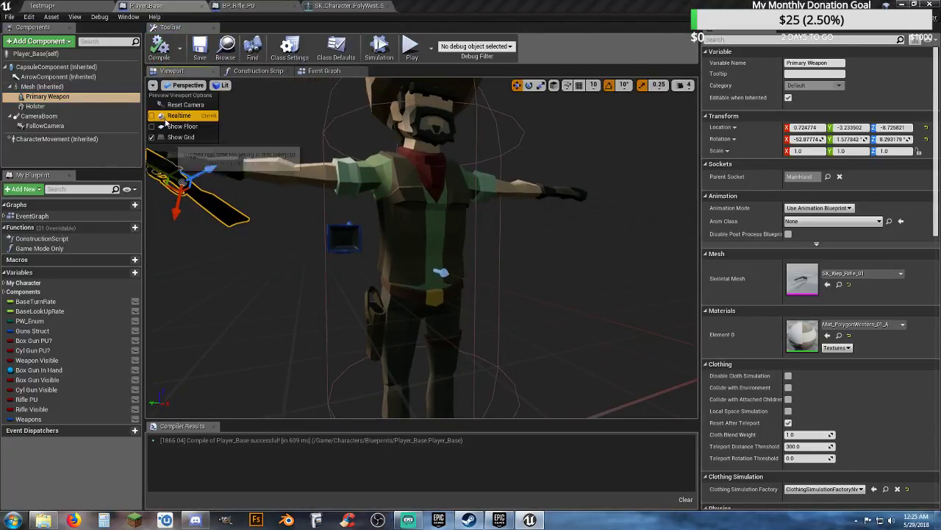
{"action": "left_click", "coordinate": [153, 117]}
{"action": "right_click_drag", "start_coordinate": [253, 184], "coordinate": [375, 209]}
{"action": "key", "text": "s"}
{"action": "key", "text": "a"}
{"action": "key", "text": "w"}
{"action": "right_click_drag", "start_coordinate": [347, 238], "coordinate": [243, 239]}
{"action": "key", "text": "d"}
Step: Clear the Primary Weapon component's skeletal mesh, compile and save Player_Base, and return to the Testmap level
{"action": "left_click", "coordinate": [868, 273]}
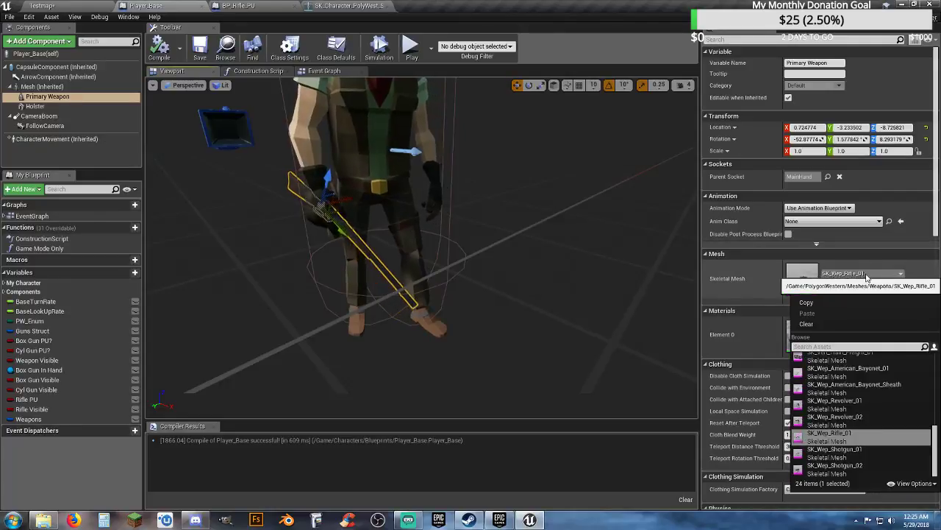
{"action": "left_click", "coordinate": [841, 323]}
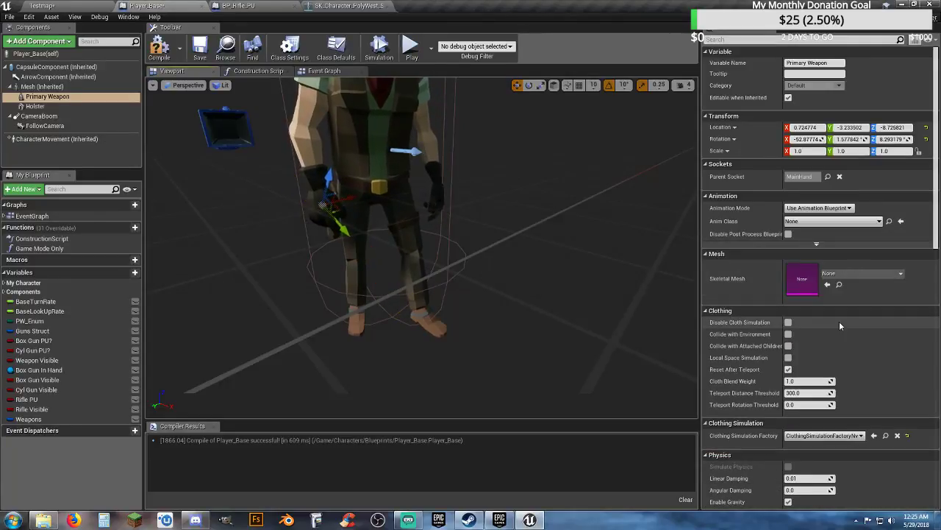
{"action": "left_click", "coordinate": [159, 49]}
{"action": "left_click", "coordinate": [200, 47]}
{"action": "left_click", "coordinate": [84, 7]}
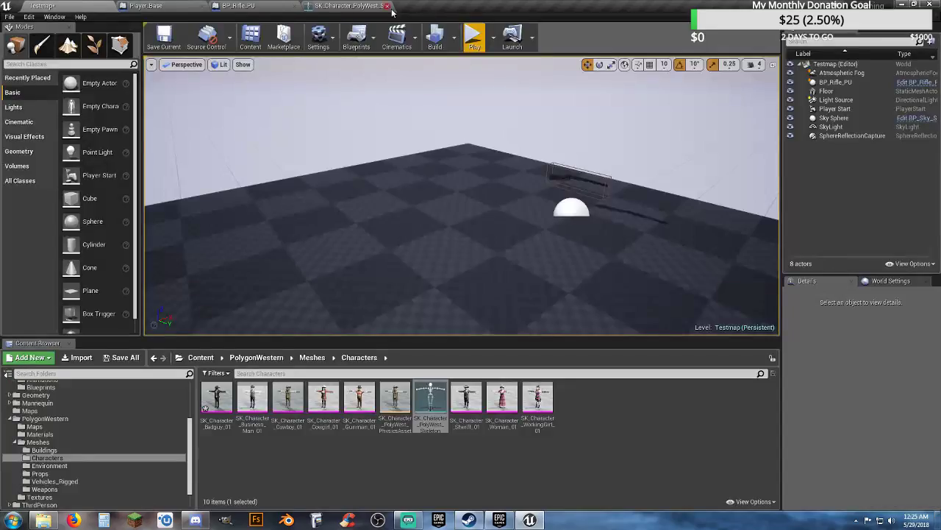
Step: Play-test the Testmap level, pick up the rifle and inspect how the character holds it from several angles
{"action": "left_click", "coordinate": [482, 44]}
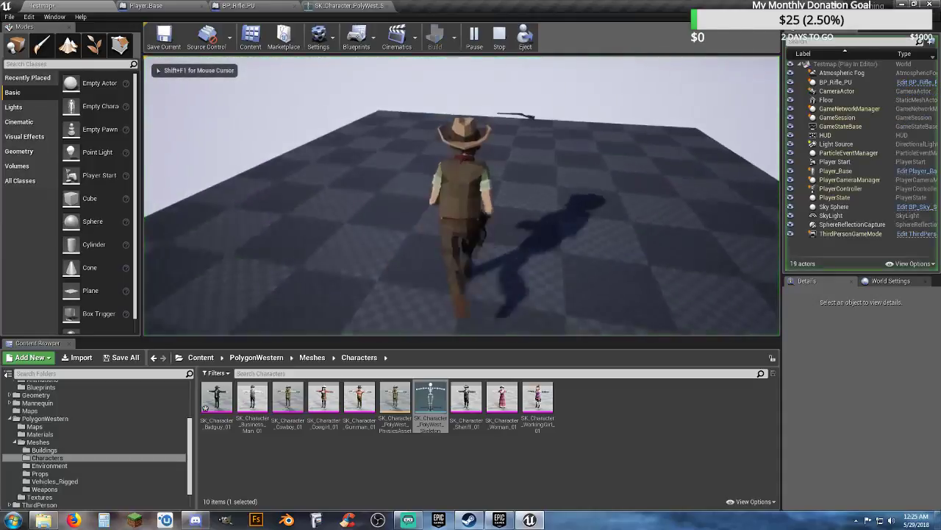
{"action": "key", "text": "w"}
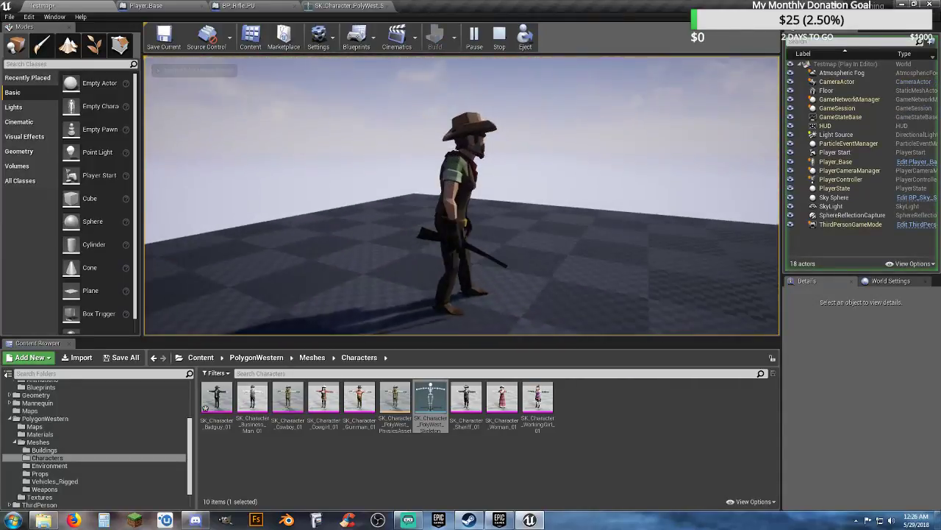
{"action": "key", "text": "w"}
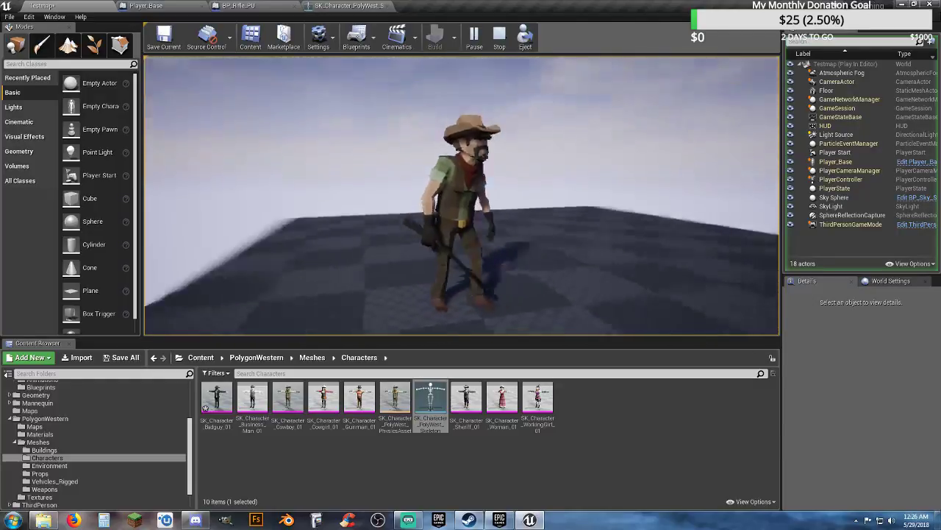
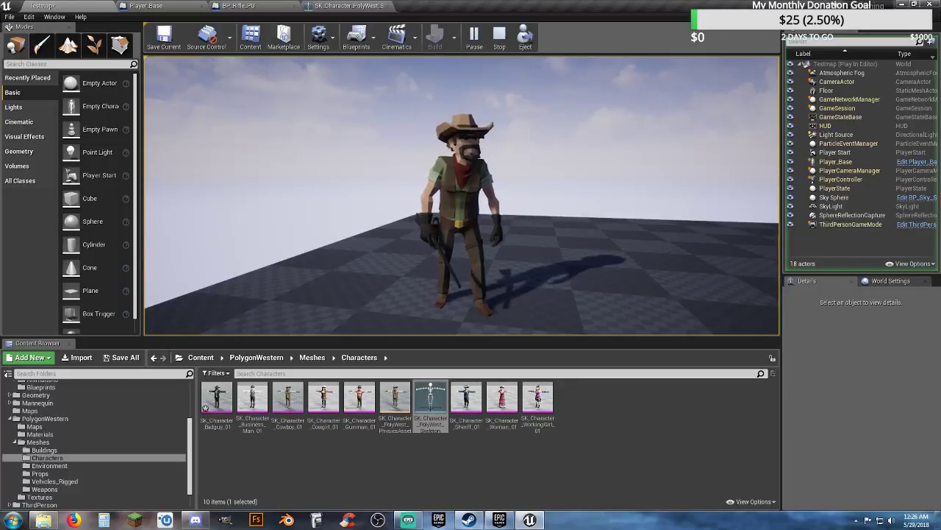
{"action": "key", "text": "w"}
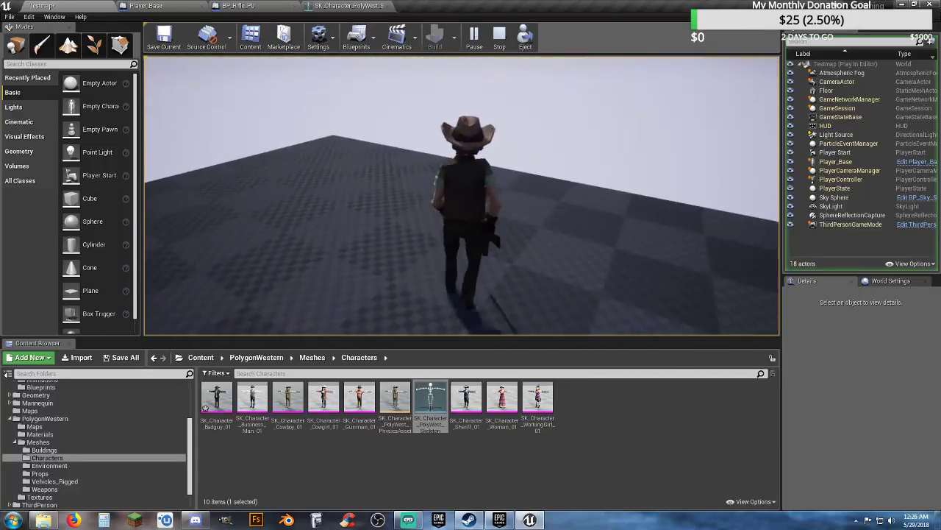
{"action": "key", "text": "w"}
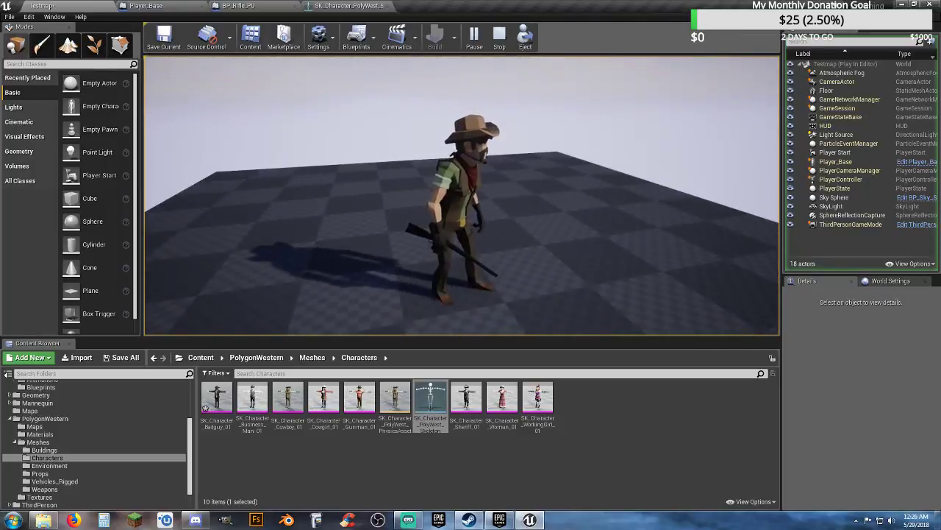
{"action": "key", "text": "Escape"}
Step: Save all modified content, including the Testmap level and the SK_Character_Badguy_01 mesh
{"action": "key", "text": "d"}
{"action": "right_click_drag", "start_coordinate": [365, 225], "coordinate": [228, 220]}
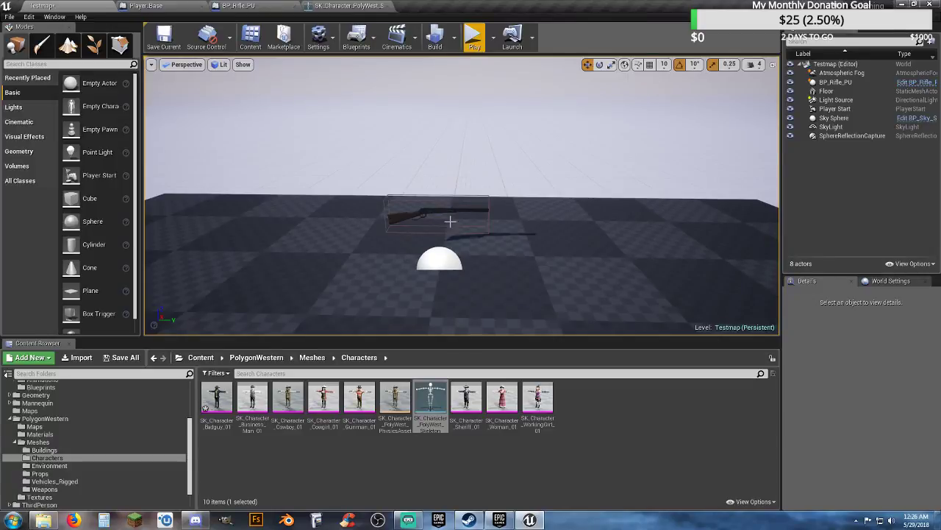
{"action": "right_click_drag", "start_coordinate": [562, 250], "coordinate": [526, 249]}
{"action": "key", "text": "s"}
{"action": "key", "text": "d"}
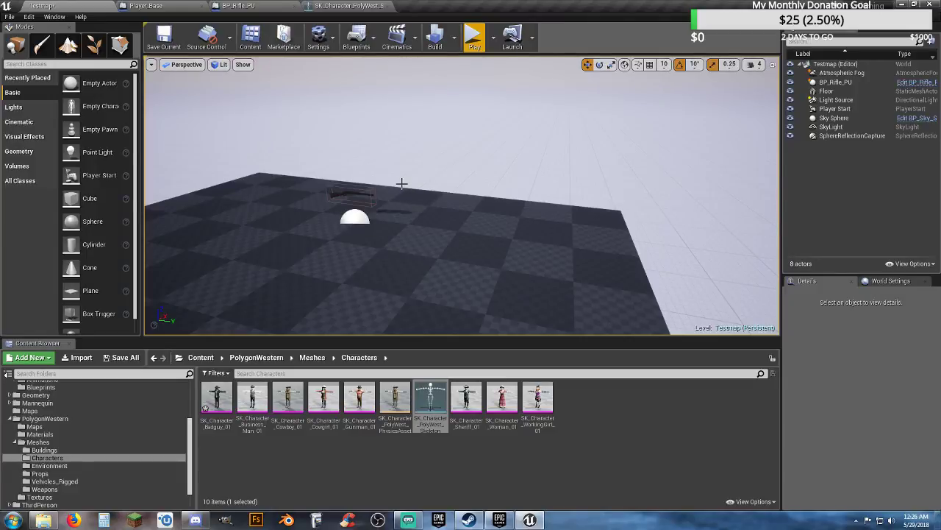
{"action": "left_click", "coordinate": [126, 357]}
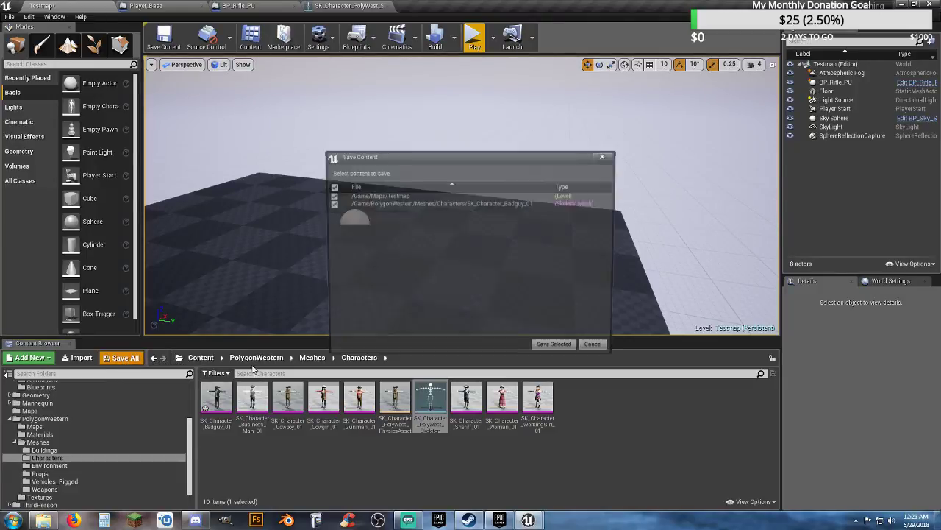
{"action": "left_click", "coordinate": [544, 351]}
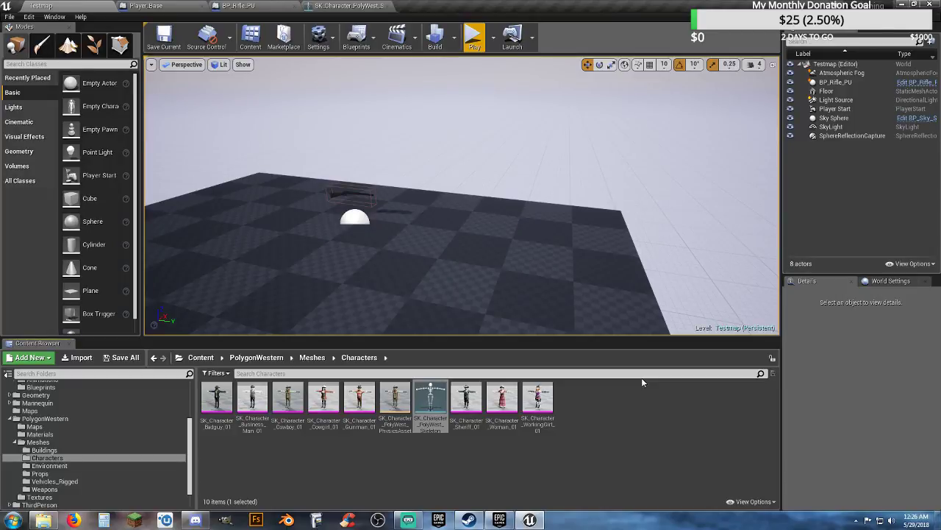
Step: Duplicate the BP_Rifle_PU blueprint in the Assets/Guns/Blueprints folder
{"action": "right_click_drag", "start_coordinate": [551, 303], "coordinate": [489, 285]}
{"action": "key", "text": "w"}
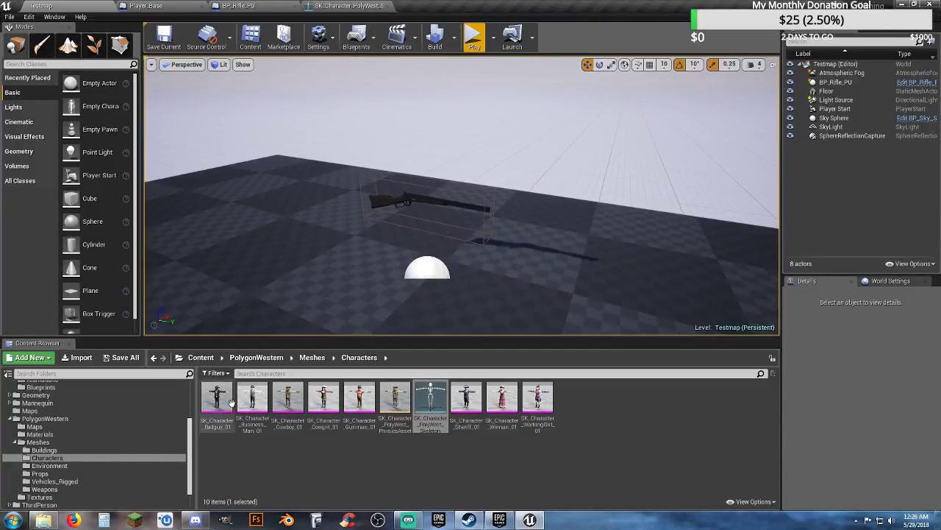
{"action": "scroll", "coordinate": [110, 435], "scroll_direction": "up", "scroll_amount": 5}
{"action": "scroll", "coordinate": [70, 425], "scroll_direction": "up", "scroll_amount": 1}
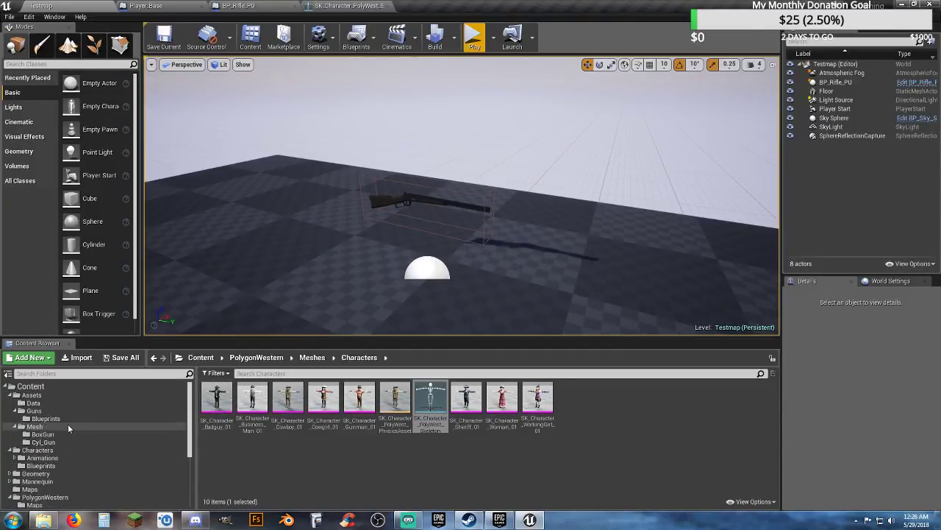
{"action": "left_click", "coordinate": [64, 419]}
{"action": "left_click", "coordinate": [217, 405]}
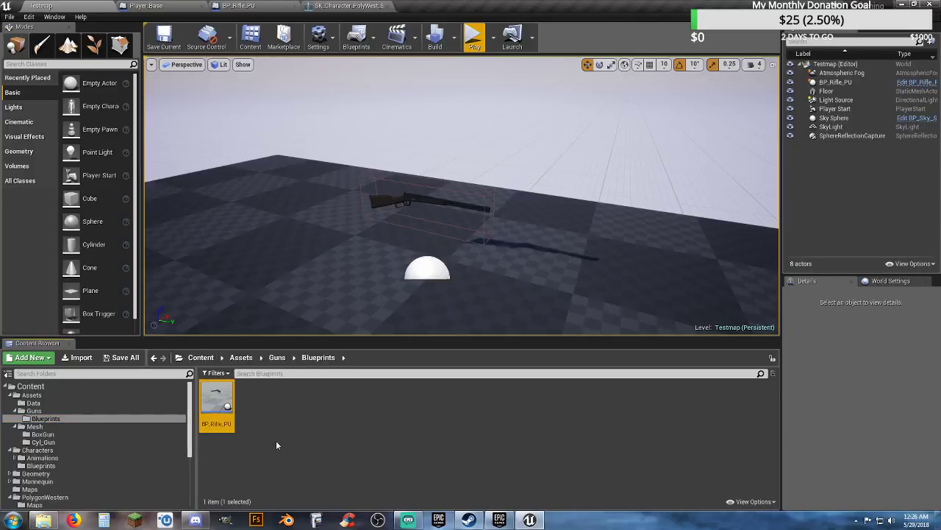
{"action": "right_click", "coordinate": [228, 425]}
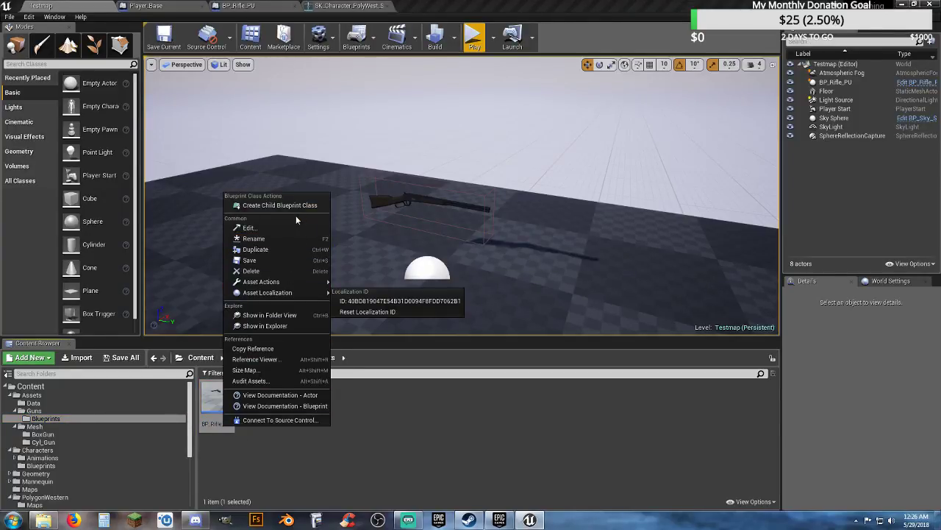
{"action": "left_click", "coordinate": [280, 251]}
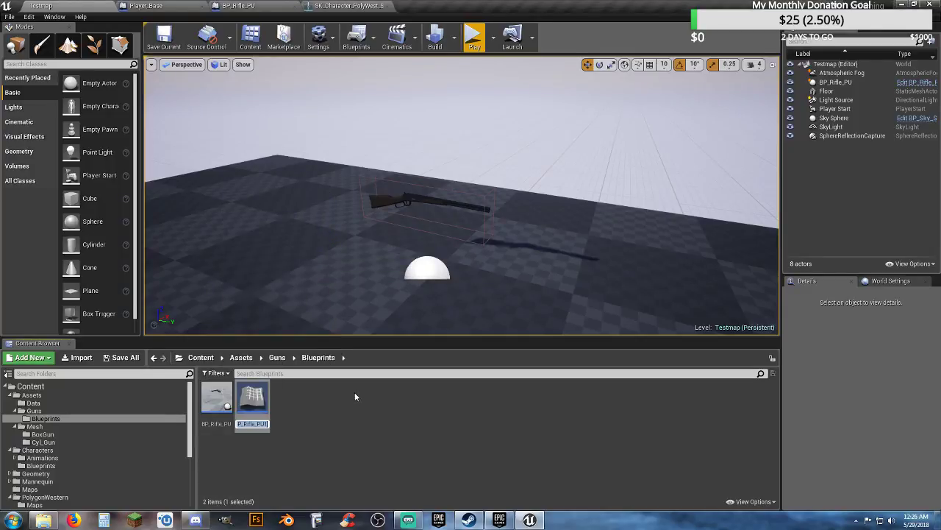
Step: Name the duplicated pickup blueprint BP_Shotgun_PU
{"action": "key", "text": "End"}
{"action": "key", "text": "BackSpace"}
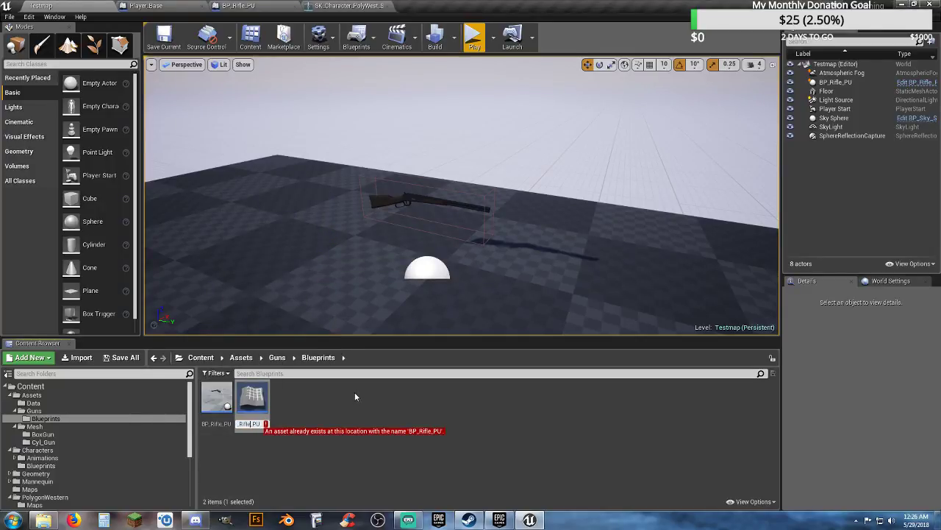
{"action": "key", "text": "BackSpace"}
{"action": "key", "text": "BackSpace"}
{"action": "key", "text": "BackSpace"}
{"action": "key", "text": "BackSpace"}
{"action": "key", "text": "BackSpace"}
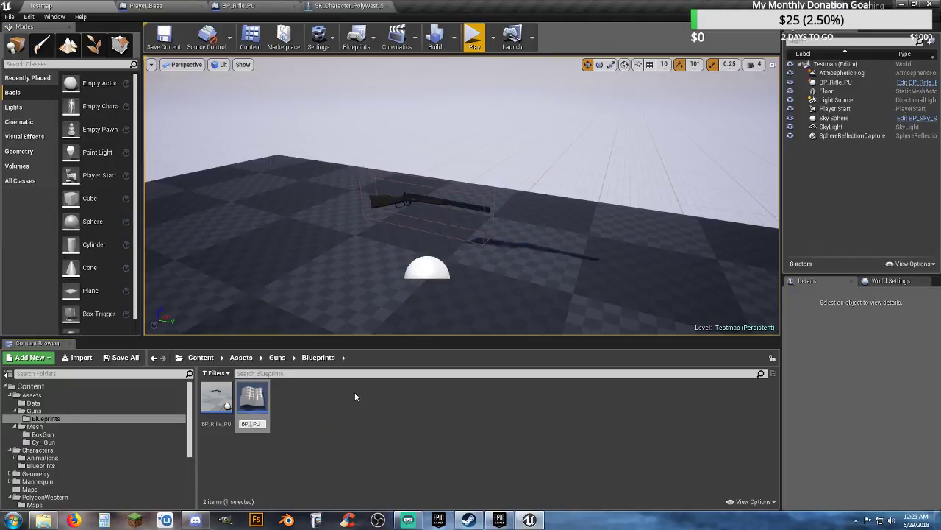
{"action": "type", "text": "Shotgun"}
{"action": "key", "text": "Return"}
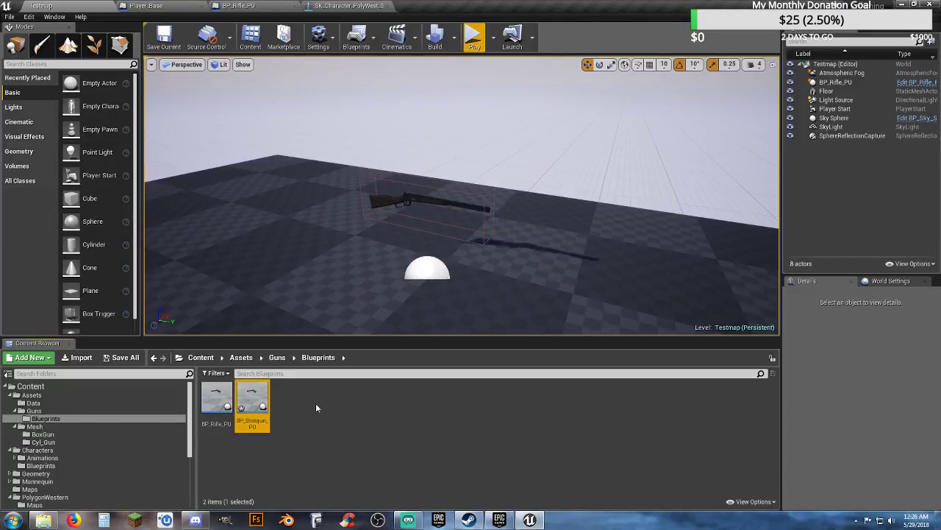
Step: Copy the key 1 rifle equip nodes in Player_Base's event graph and place the copy directly below the original
{"action": "left_click", "coordinate": [175, 8]}
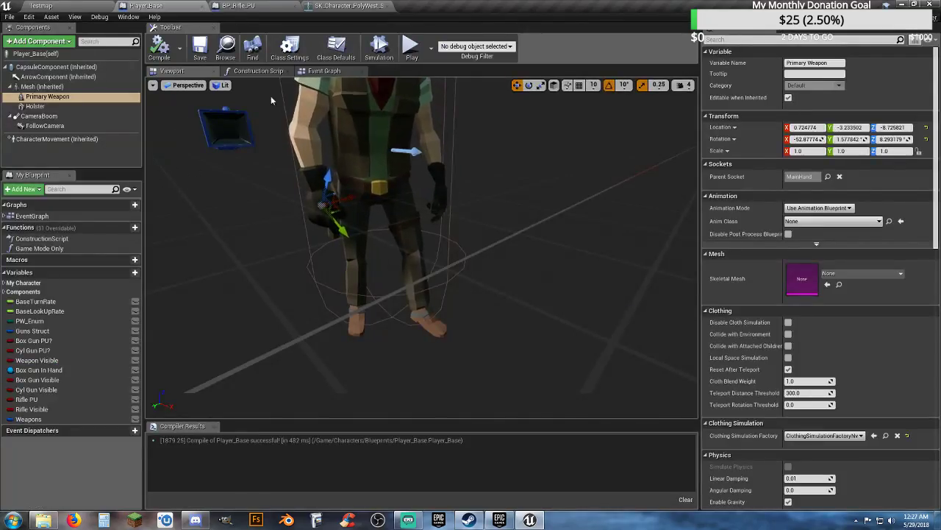
{"action": "left_click", "coordinate": [324, 71]}
{"action": "right_click_drag", "start_coordinate": [433, 336], "coordinate": [397, 304]}
{"action": "scroll", "coordinate": [389, 292], "scroll_direction": "down", "scroll_amount": 1}
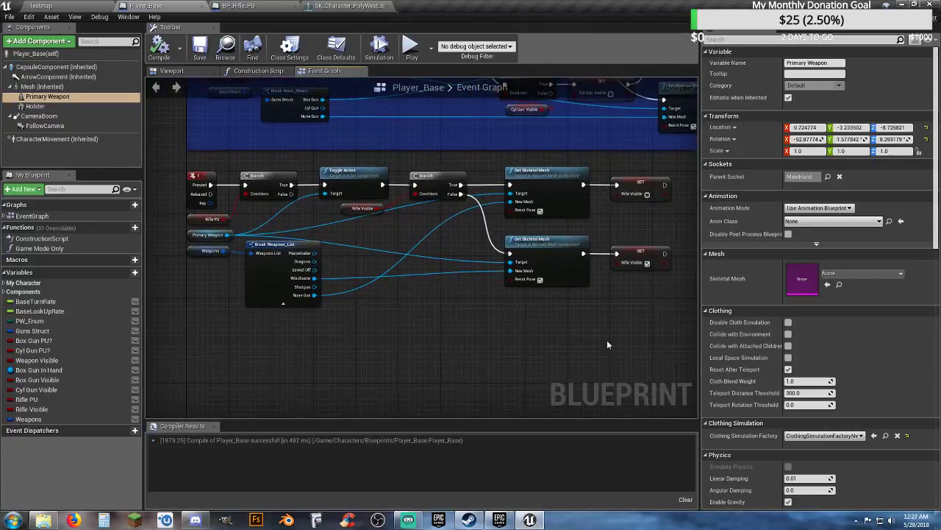
{"action": "left_click_drag", "start_coordinate": [647, 327], "coordinate": [190, 172]}
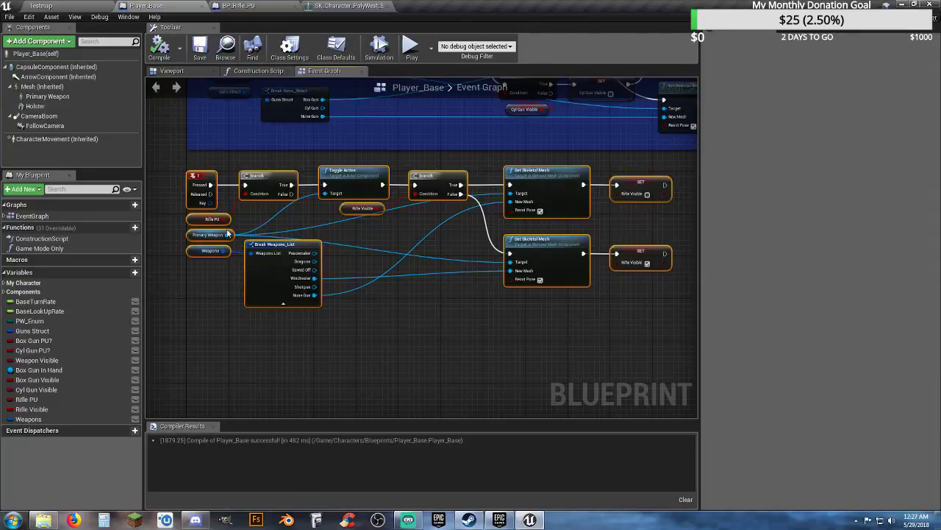
{"action": "left_click", "coordinate": [289, 369]}
{"action": "right_click_drag", "start_coordinate": [288, 368], "coordinate": [281, 289]}
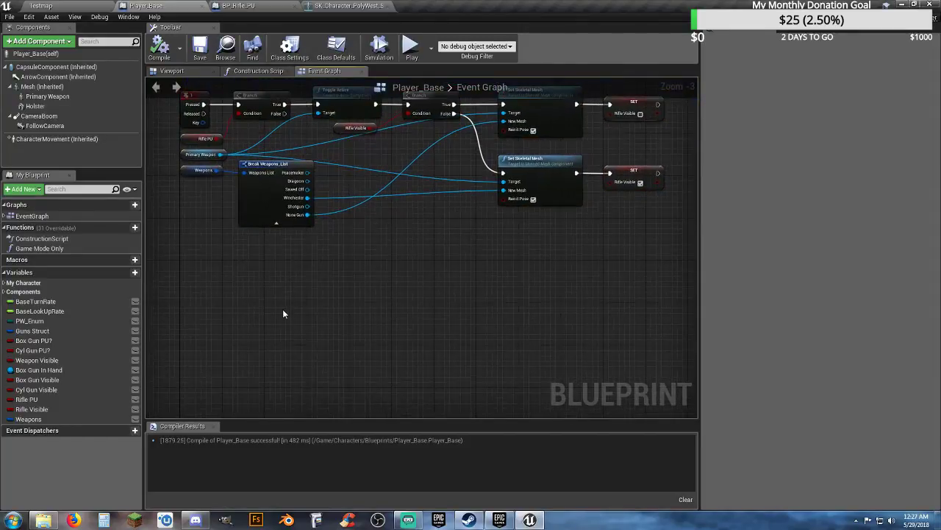
{"action": "key", "text": "ctrl+v"}
{"action": "right_click_drag", "start_coordinate": [306, 258], "coordinate": [396, 269]}
{"action": "left_click_drag", "start_coordinate": [383, 286], "coordinate": [443, 272]}
{"action": "left_click", "coordinate": [472, 248]}
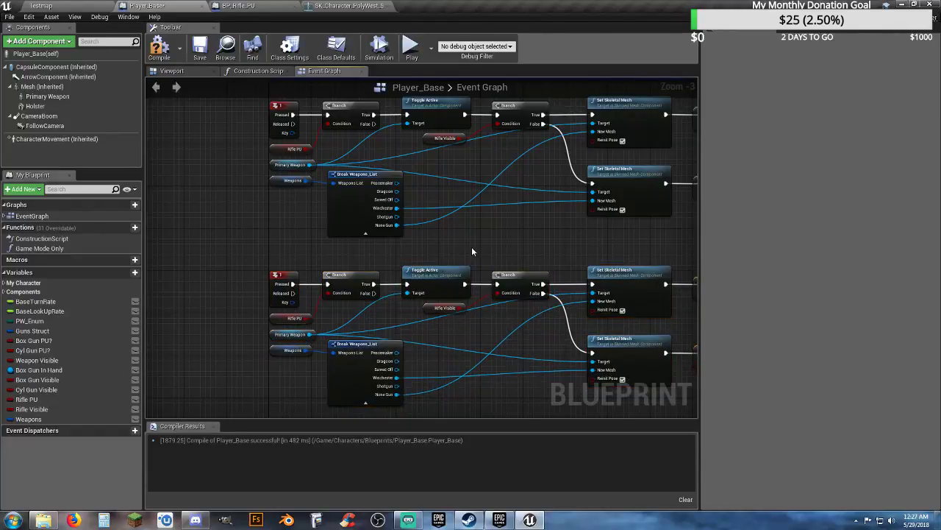
Step: Delete the "Set Primary weapon to Box Gun" comment block together with all its nodes from the event graph
{"action": "right_click_drag", "start_coordinate": [505, 223], "coordinate": [313, 442]}
{"action": "right_click_drag", "start_coordinate": [422, 277], "coordinate": [103, 382]}
{"action": "right_click_drag", "start_coordinate": [496, 263], "coordinate": [651, 211]}
{"action": "scroll", "coordinate": [641, 243], "scroll_direction": "down", "scroll_amount": 2}
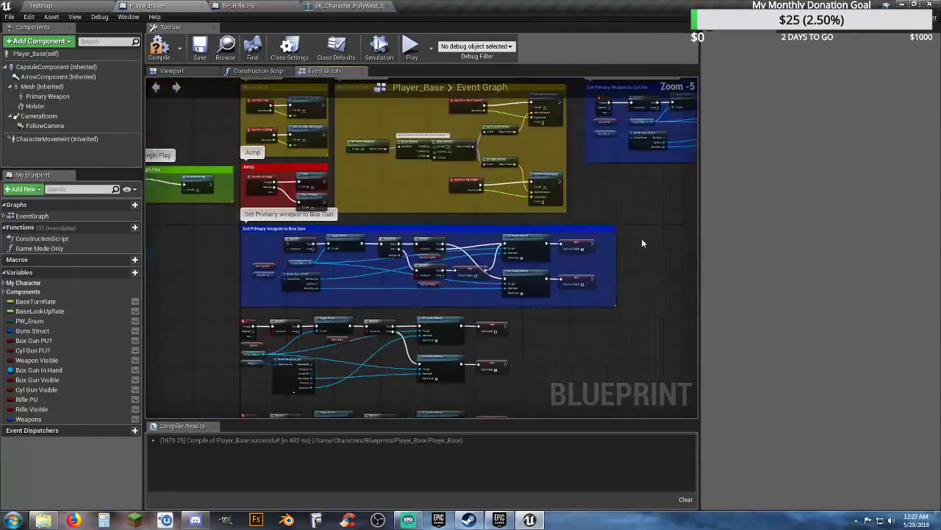
{"action": "left_click_drag", "start_coordinate": [639, 309], "coordinate": [235, 224]}
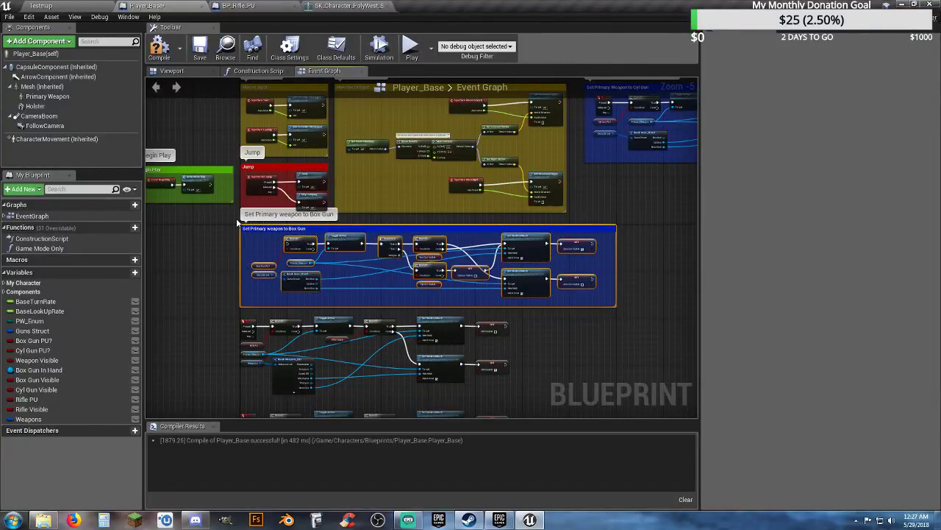
{"action": "key", "text": "Delete"}
Step: Delete the "Set Primary Weapon to Cyl Gun" comment block together with all its nodes from the event graph
{"action": "right_click_drag", "start_coordinate": [618, 252], "coordinate": [458, 316]}
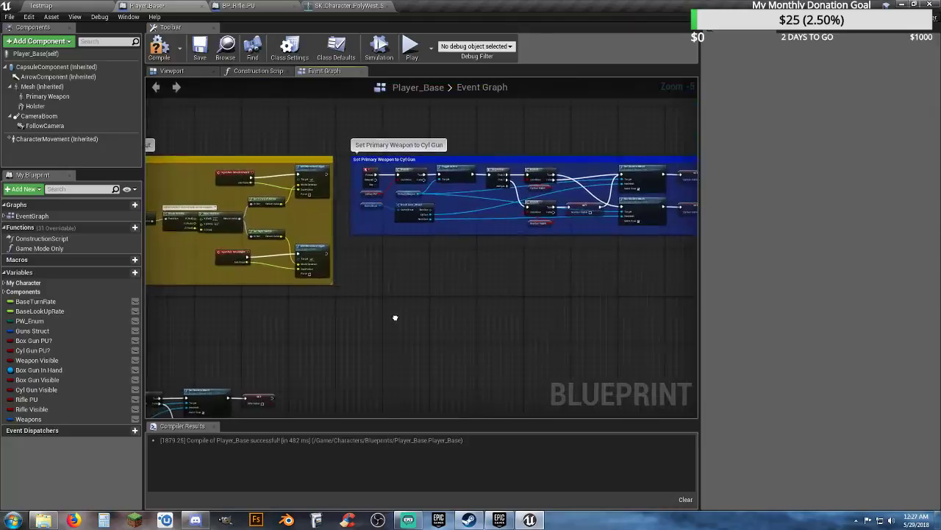
{"action": "right_click_drag", "start_coordinate": [570, 251], "coordinate": [501, 263]}
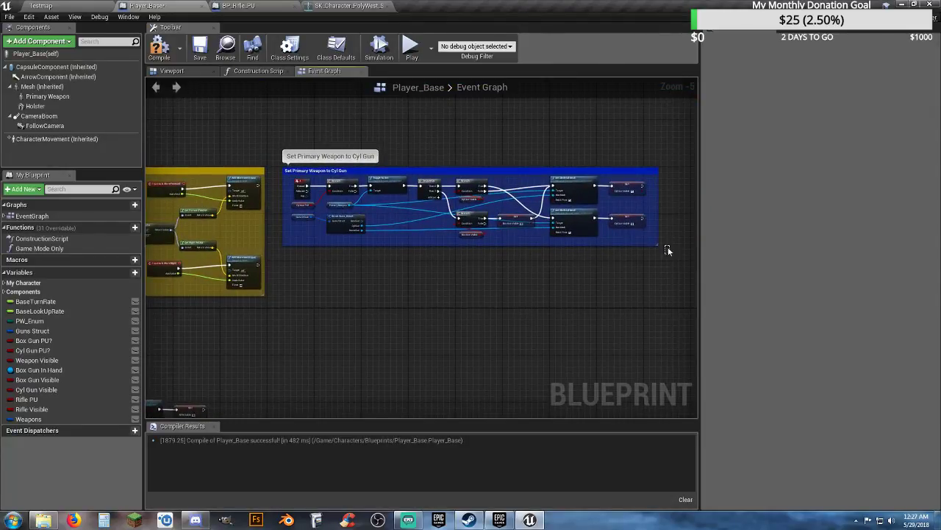
{"action": "left_click_drag", "start_coordinate": [668, 251], "coordinate": [279, 149]}
{"action": "key", "text": "Delete"}
Step: Set the copied input event in the lower node group to keyboard key 2
{"action": "right_click_drag", "start_coordinate": [322, 298], "coordinate": [536, 125]}
{"action": "right_click_drag", "start_coordinate": [252, 350], "coordinate": [336, 291]}
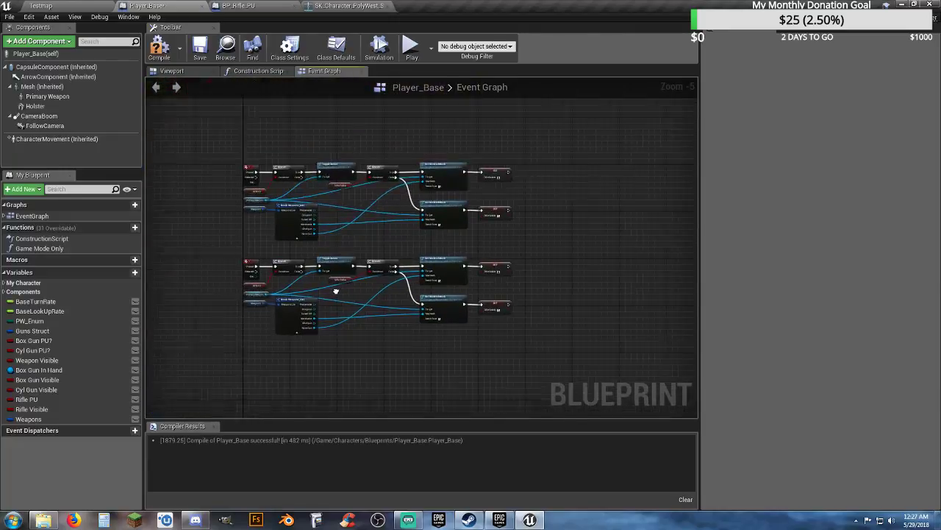
{"action": "scroll", "coordinate": [269, 230], "scroll_direction": "up", "scroll_amount": 5}
{"action": "left_click", "coordinate": [293, 286]}
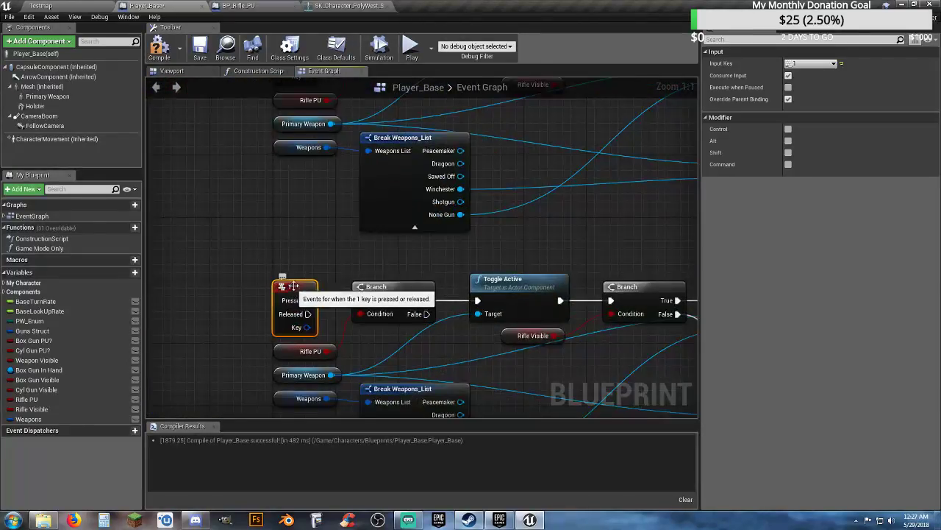
{"action": "left_click", "coordinate": [810, 63]}
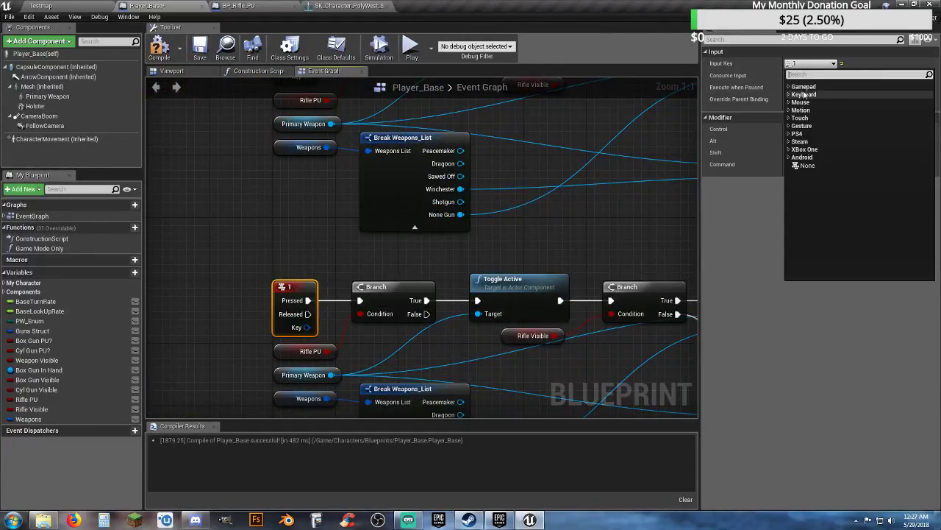
{"action": "left_click", "coordinate": [788, 94]}
{"action": "scroll", "coordinate": [812, 211], "scroll_direction": "down", "scroll_amount": 5}
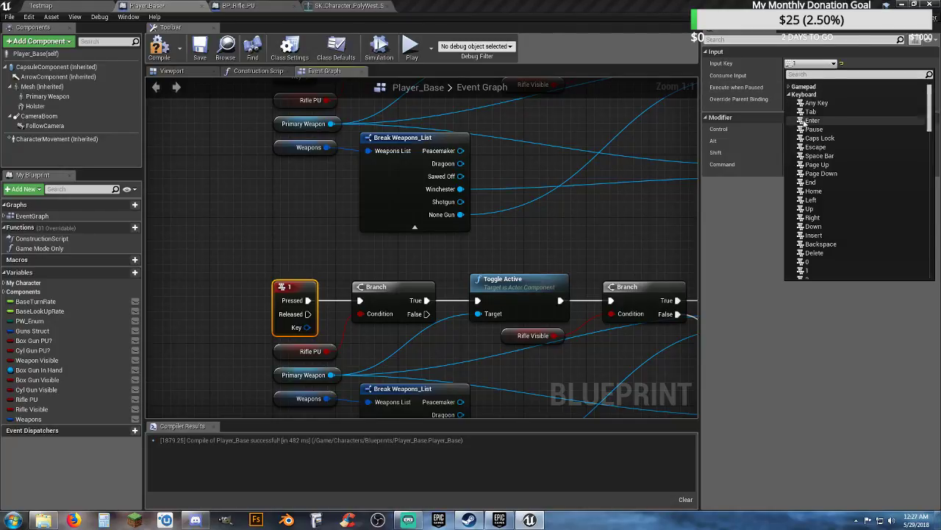
{"action": "left_click", "coordinate": [812, 203]}
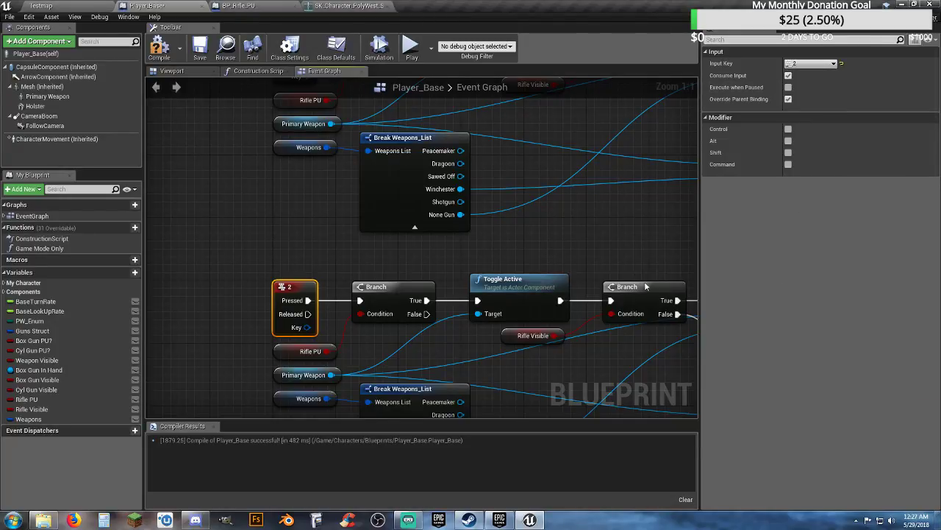
Step: Compile and save the Player_Base blueprint and bring the copied group's Break Weapons_List and Set Skeletal Mesh nodes into view
{"action": "left_click", "coordinate": [583, 361]}
{"action": "right_click_drag", "start_coordinate": [583, 361], "coordinate": [576, 202]}
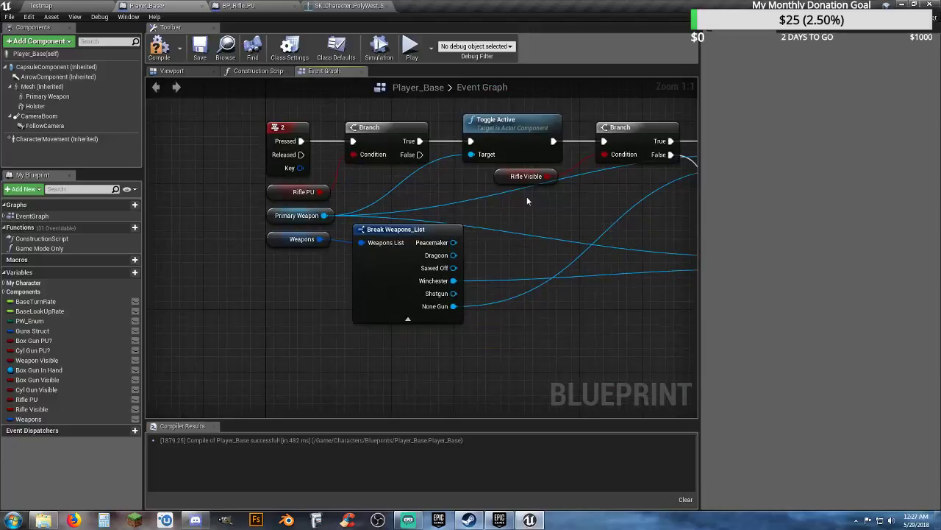
{"action": "left_click", "coordinate": [159, 46]}
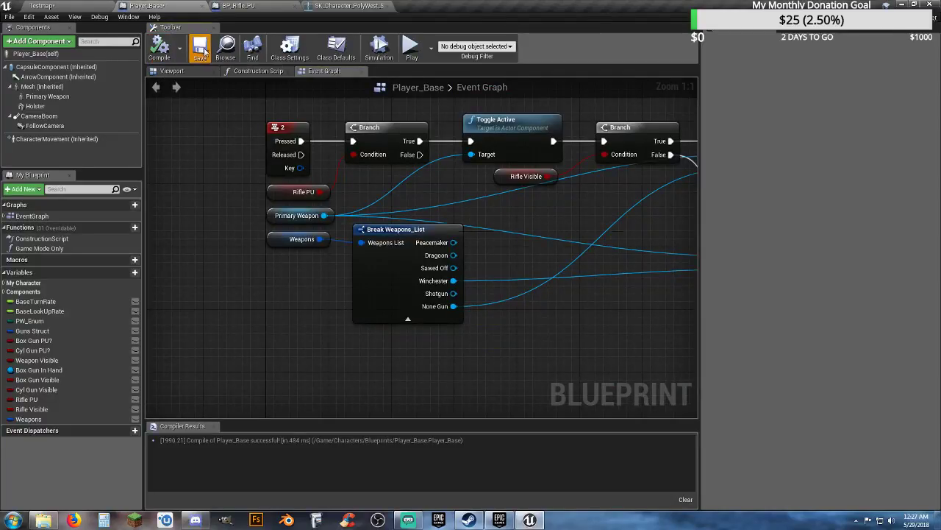
{"action": "right_click_drag", "start_coordinate": [554, 239], "coordinate": [375, 281]}
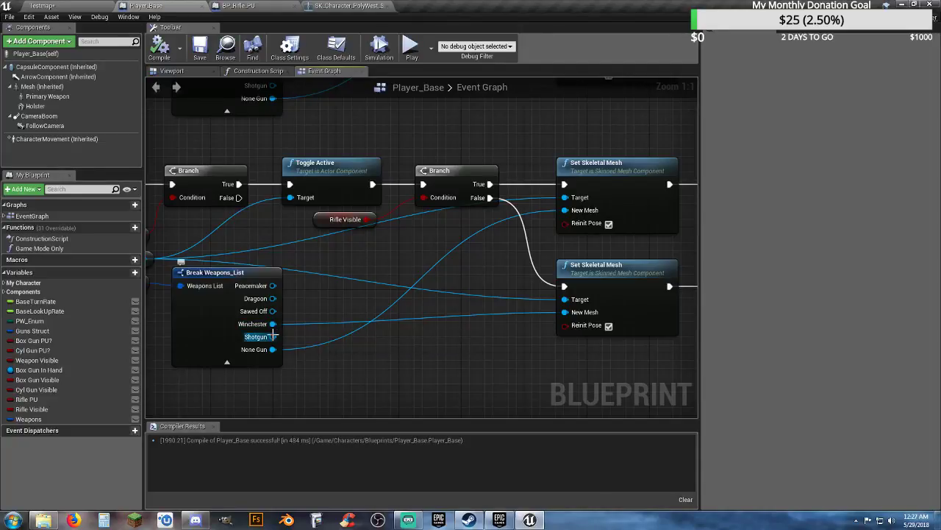
Step: Delete the Rifle PU and Rifle Visible getter nodes from the key 2 node group
{"action": "left_click_drag", "start_coordinate": [273, 336], "coordinate": [563, 298]}
{"action": "right_click_drag", "start_coordinate": [318, 315], "coordinate": [436, 307]}
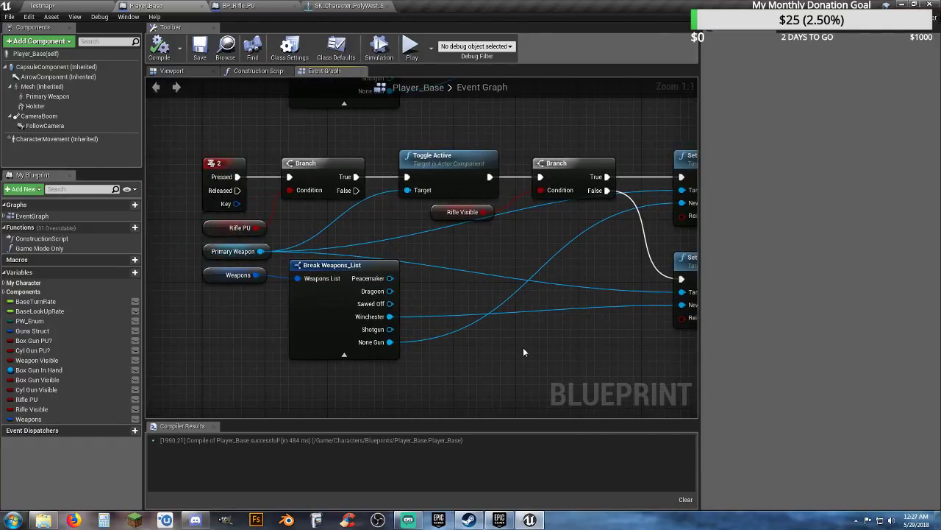
{"action": "right_click_drag", "start_coordinate": [523, 352], "coordinate": [518, 369]}
{"action": "left_click", "coordinate": [436, 230]}
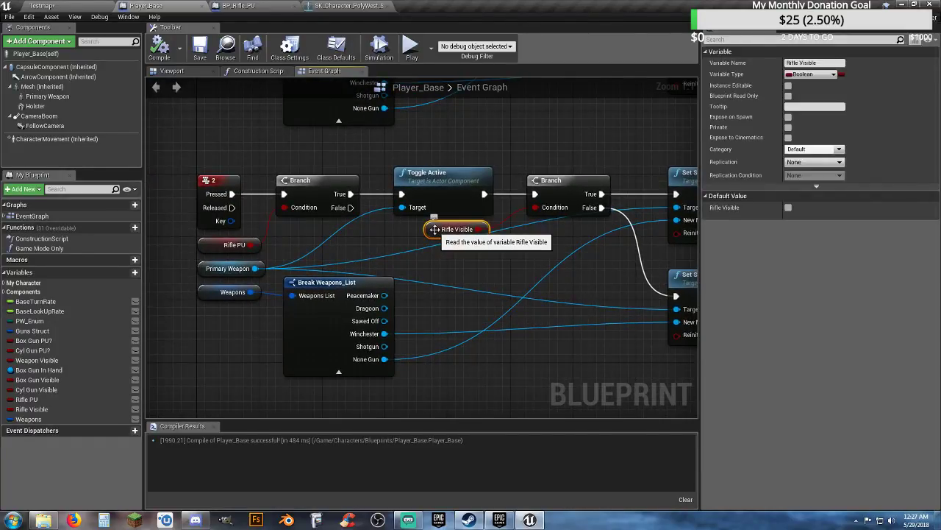
{"action": "left_click", "coordinate": [212, 245], "text": "ctrl"}
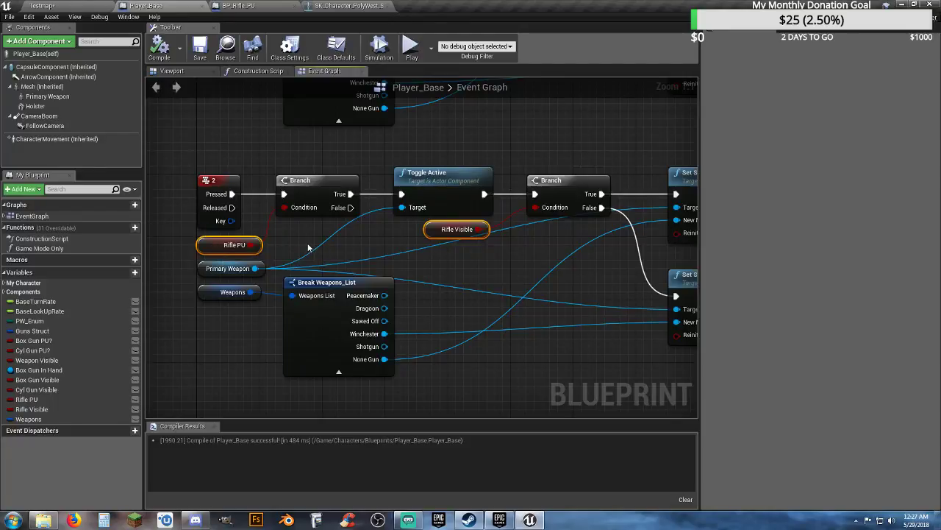
{"action": "key", "text": "Delete"}
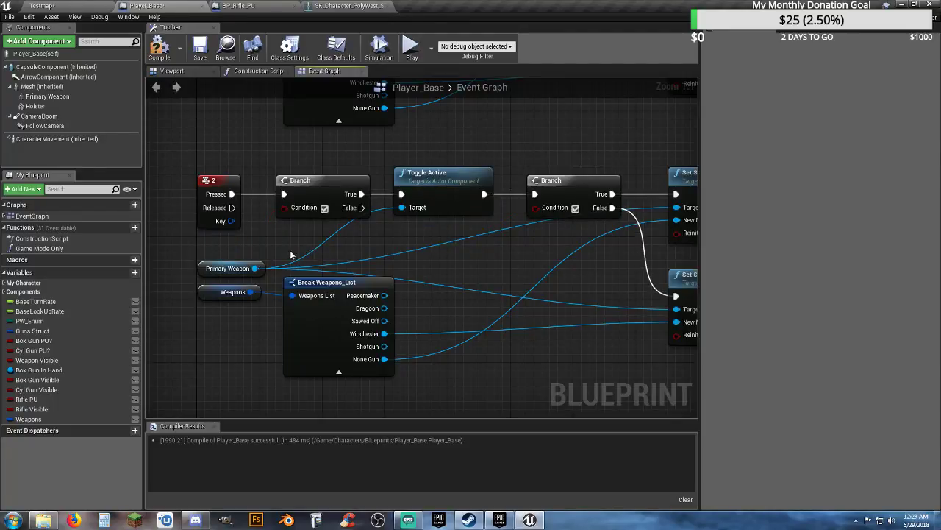
Step: Add a Boolean variable named Shotgun PU to Player_Base
{"action": "left_click", "coordinate": [125, 273]}
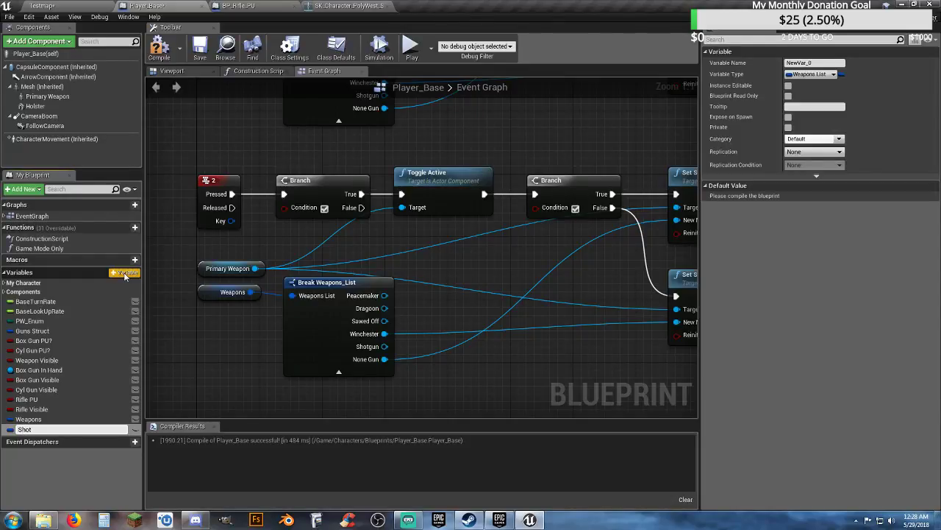
{"action": "type", "text": "Shotgun PU"}
{"action": "key", "text": "Return"}
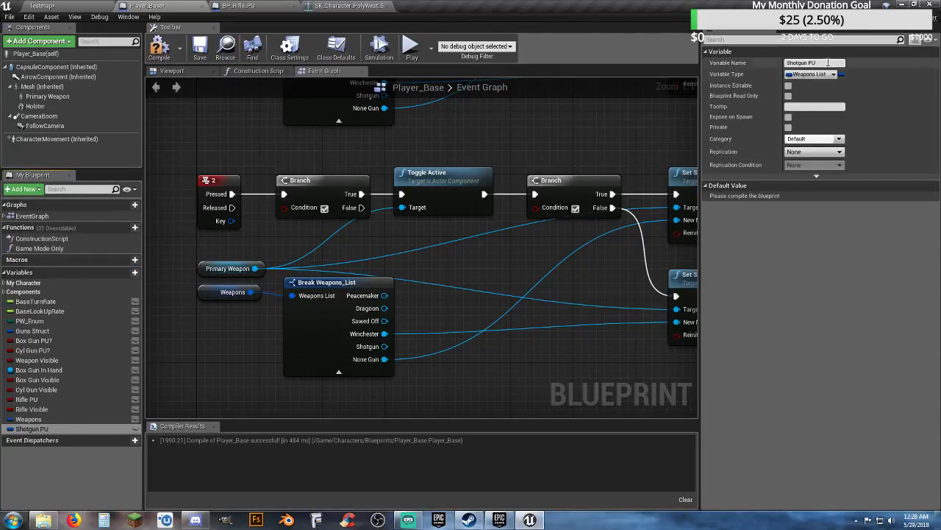
{"action": "left_click", "coordinate": [809, 74]}
{"action": "left_click", "coordinate": [715, 99]}
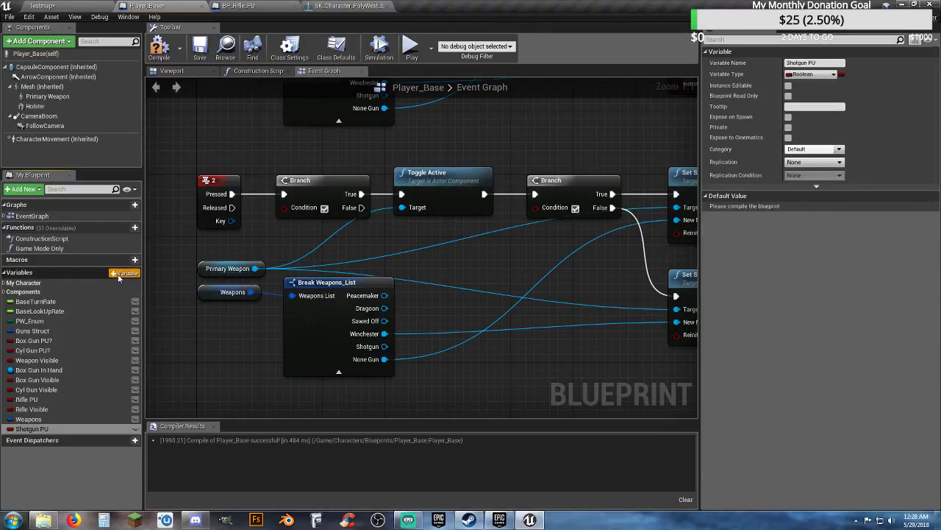
Step: Add another Boolean variable named Shotgun Visible to Player_Base
{"action": "left_click", "coordinate": [124, 272]}
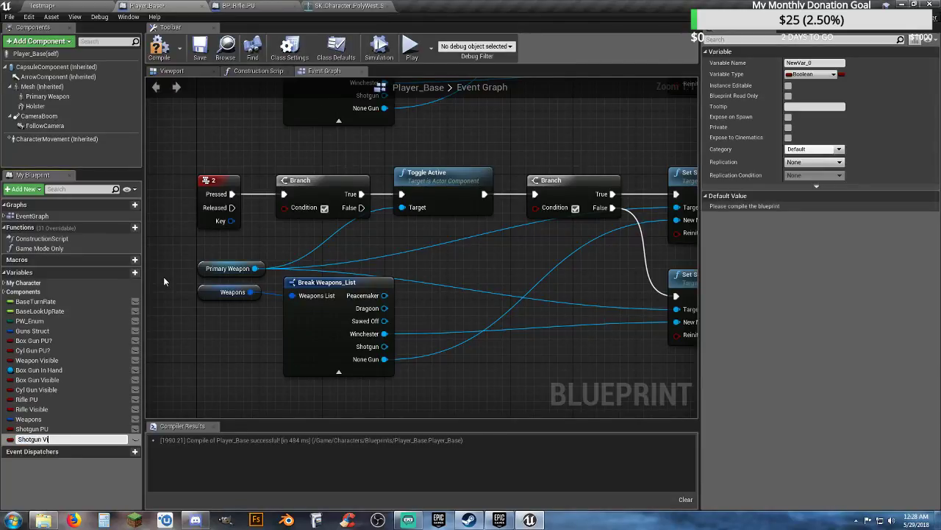
{"action": "type", "text": "Shotgun Visible"}
{"action": "key", "text": "Return"}
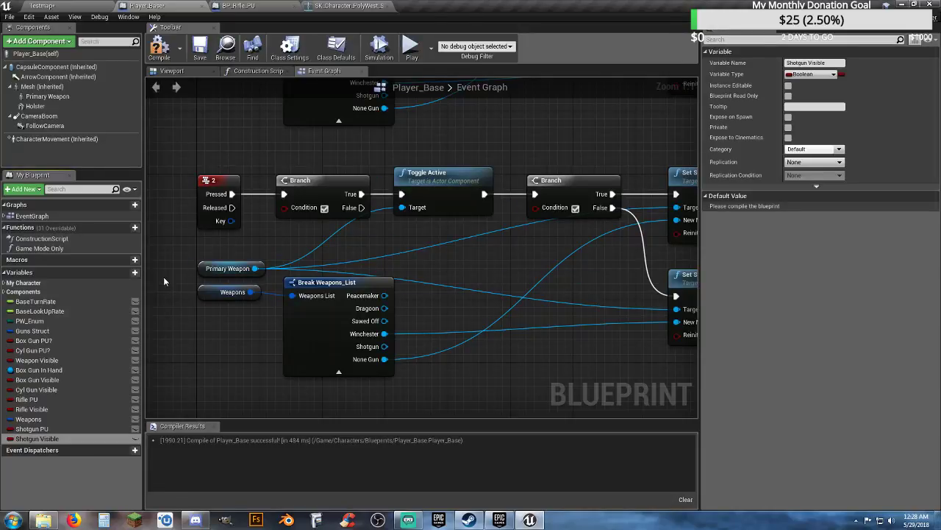
Step: Delete both SET Rifle Visible nodes following the Set Skeletal Mesh nodes in the key 2 group
{"action": "right_click_drag", "start_coordinate": [326, 319], "coordinate": [398, 337]}
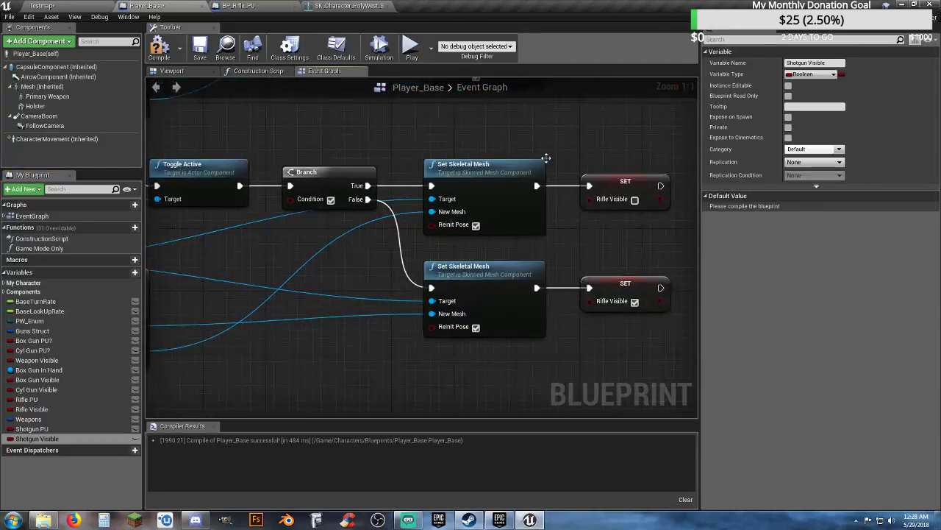
{"action": "left_click_drag", "start_coordinate": [546, 158], "coordinate": [672, 339]}
{"action": "right_click_drag", "start_coordinate": [672, 339], "coordinate": [612, 341]}
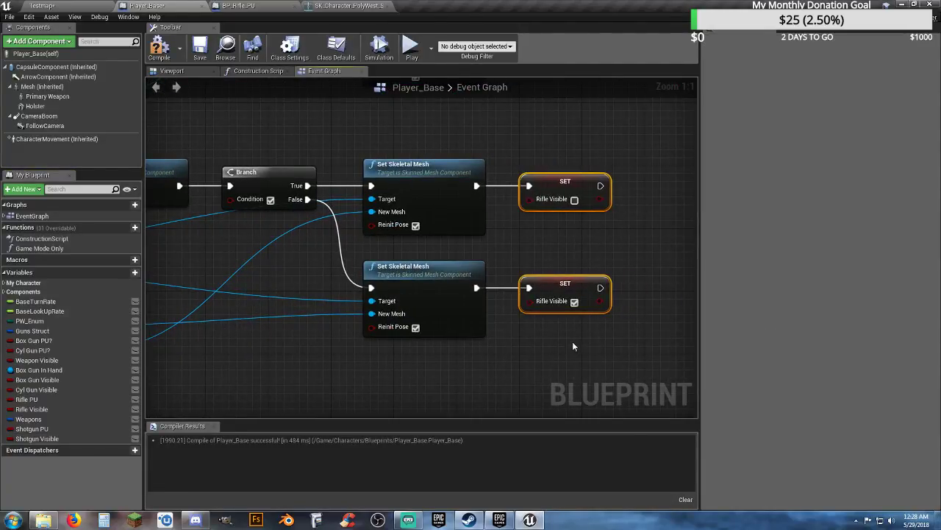
{"action": "key", "text": "Delete"}
Step: Add two SET Shotgun Visible nodes, one beside each Set Skeletal Mesh node of the key 2 group
{"action": "right_click_drag", "start_coordinate": [464, 368], "coordinate": [456, 377]}
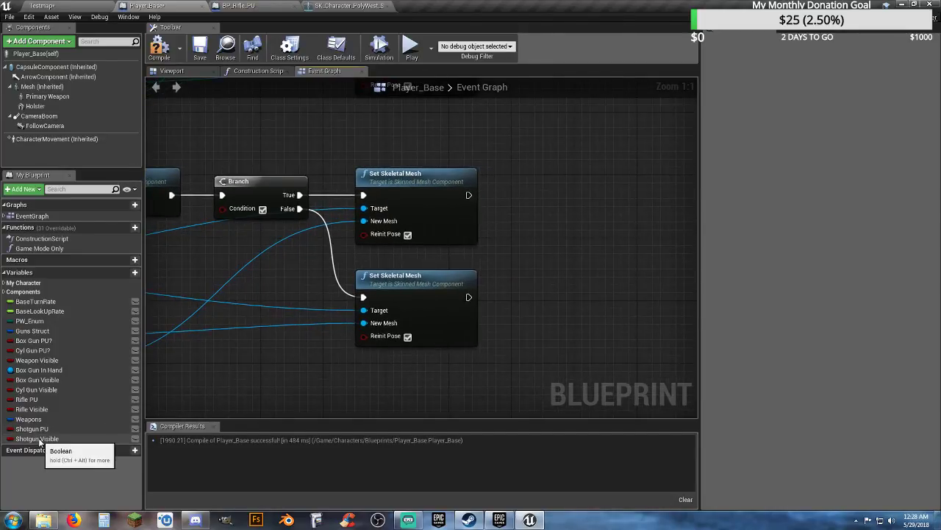
{"action": "left_click_drag", "start_coordinate": [39, 439], "coordinate": [500, 313]}
{"action": "left_click_drag", "start_coordinate": [522, 212], "coordinate": [523, 210]}
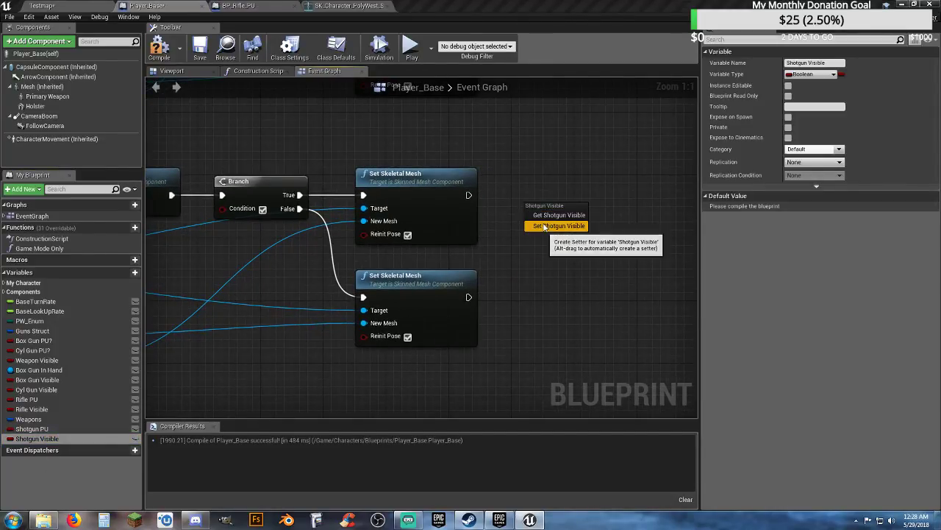
{"action": "left_click", "coordinate": [541, 227]}
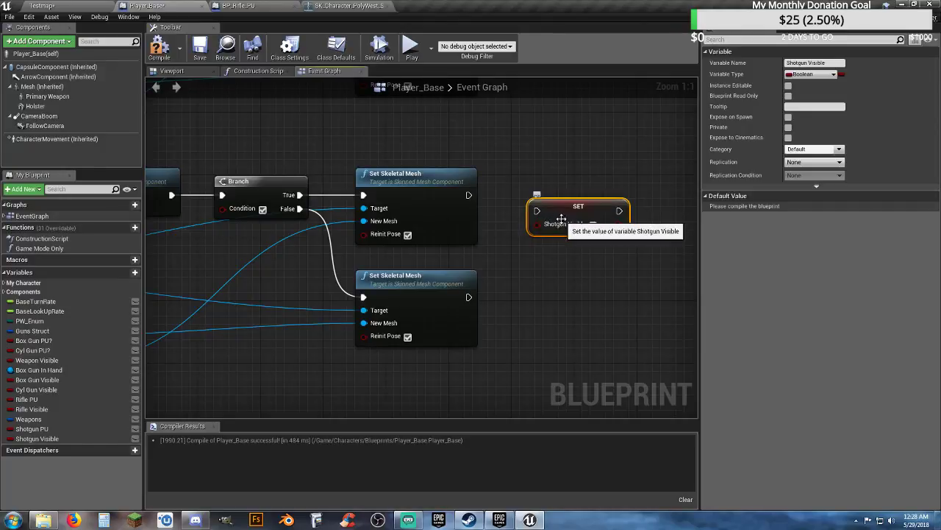
{"action": "key", "text": "ctrl+v"}
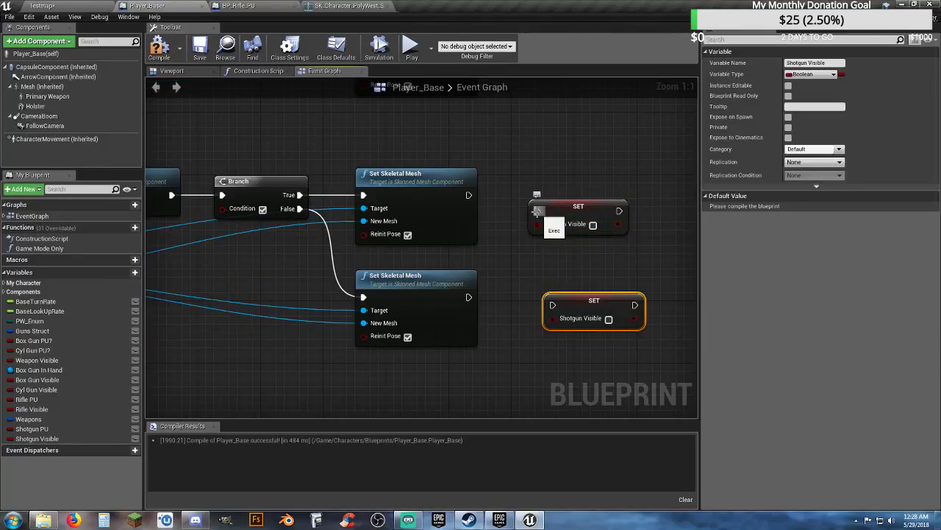
Step: Connect each Set Skeletal Mesh node to its SET Shotgun Visible node, align them, and enable Shotgun Visible on the lower one
{"action": "left_click_drag", "start_coordinate": [537, 210], "coordinate": [471, 200]}
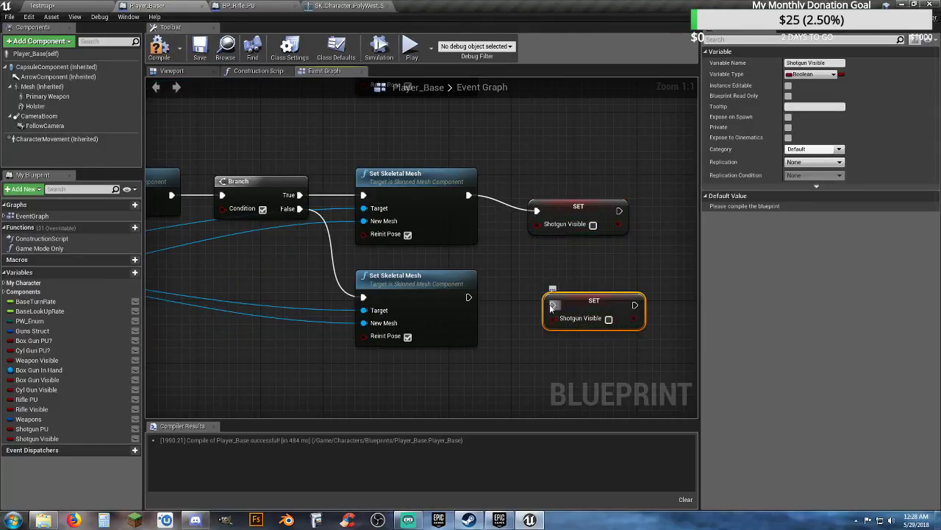
{"action": "left_click_drag", "start_coordinate": [552, 304], "coordinate": [469, 298]}
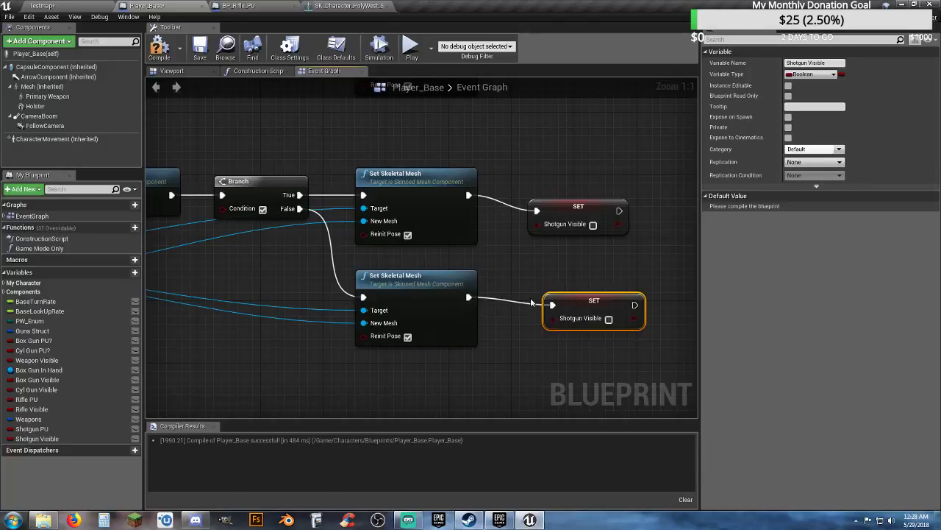
{"action": "left_click_drag", "start_coordinate": [561, 305], "coordinate": [536, 296]}
{"action": "left_click", "coordinate": [577, 311]}
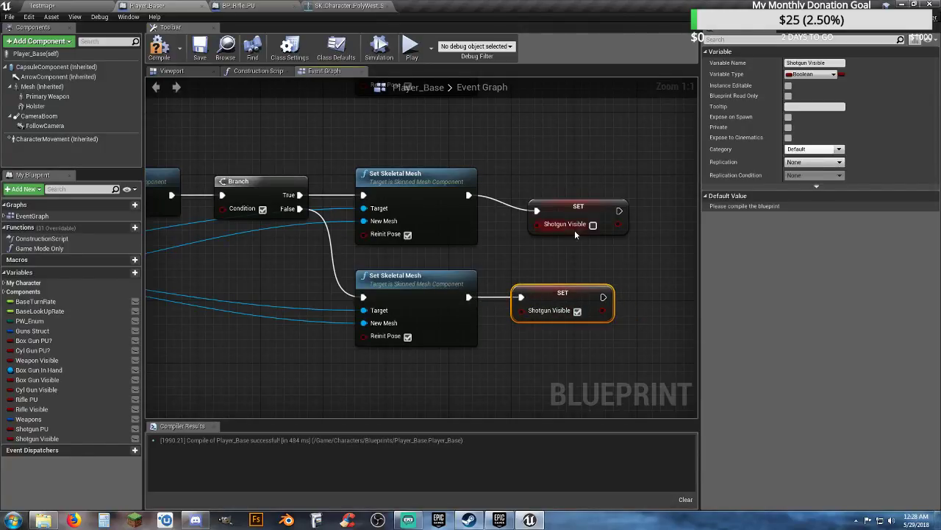
{"action": "left_click_drag", "start_coordinate": [561, 214], "coordinate": [543, 197]}
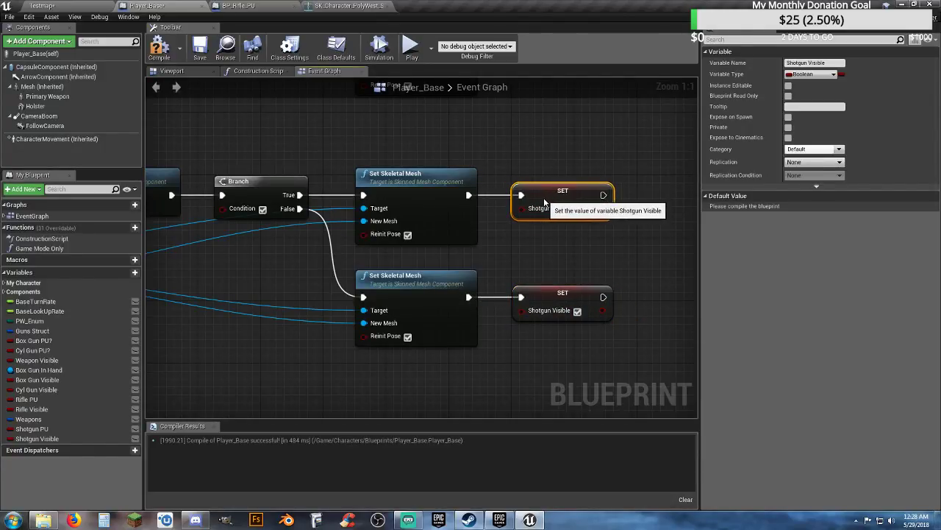
Step: Connect a Shotgun Visible getter to the Condition of the Branch after Toggle Active
{"action": "left_click", "coordinate": [263, 267]}
{"action": "right_click_drag", "start_coordinate": [263, 267], "coordinate": [447, 279]}
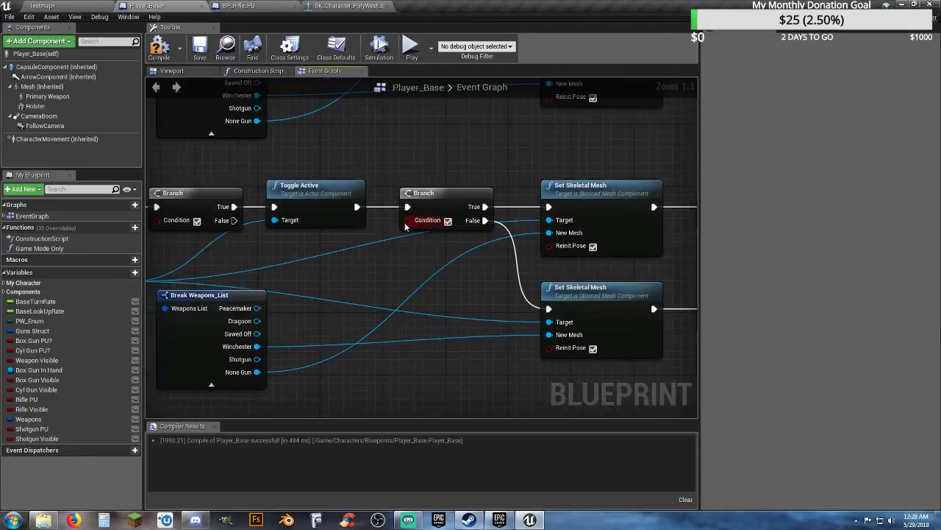
{"action": "left_click_drag", "start_coordinate": [36, 438], "coordinate": [345, 239]}
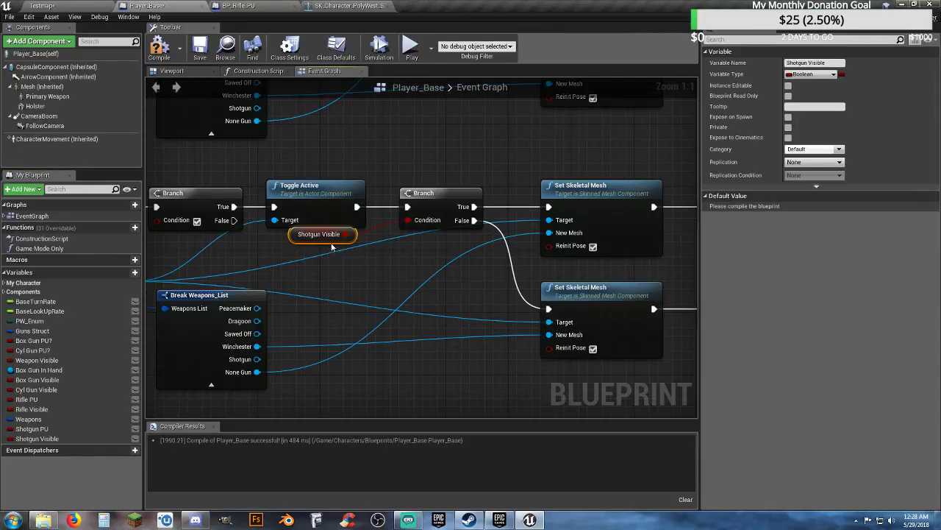
{"action": "left_click", "coordinate": [335, 277]}
Step: Connect a Shotgun PU getter to the first Branch's Condition, position it below the key 2 event, and compile Player_Base
{"action": "right_click_drag", "start_coordinate": [335, 277], "coordinate": [537, 307]}
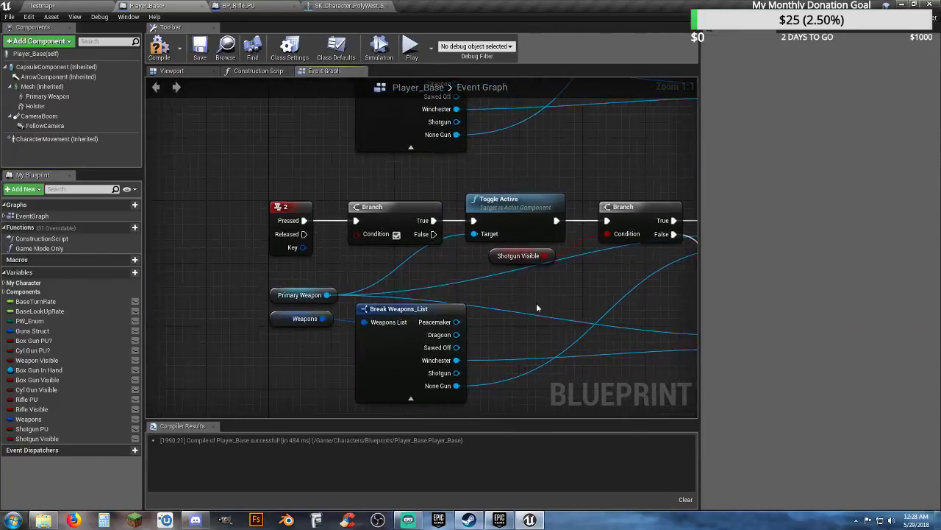
{"action": "left_click_drag", "start_coordinate": [33, 429], "coordinate": [356, 234]}
{"action": "left_click", "coordinate": [308, 280]}
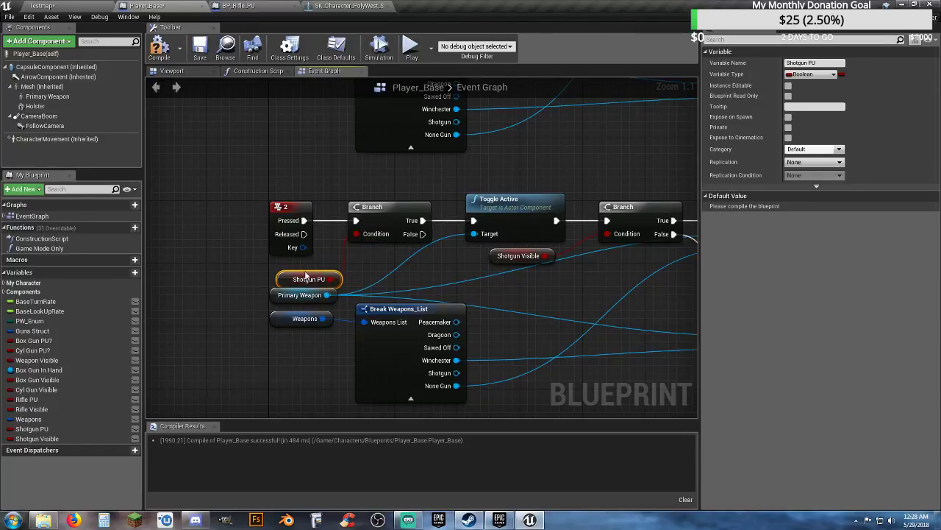
{"action": "left_click_drag", "start_coordinate": [308, 279], "coordinate": [294, 270]}
{"action": "left_click", "coordinate": [252, 237]}
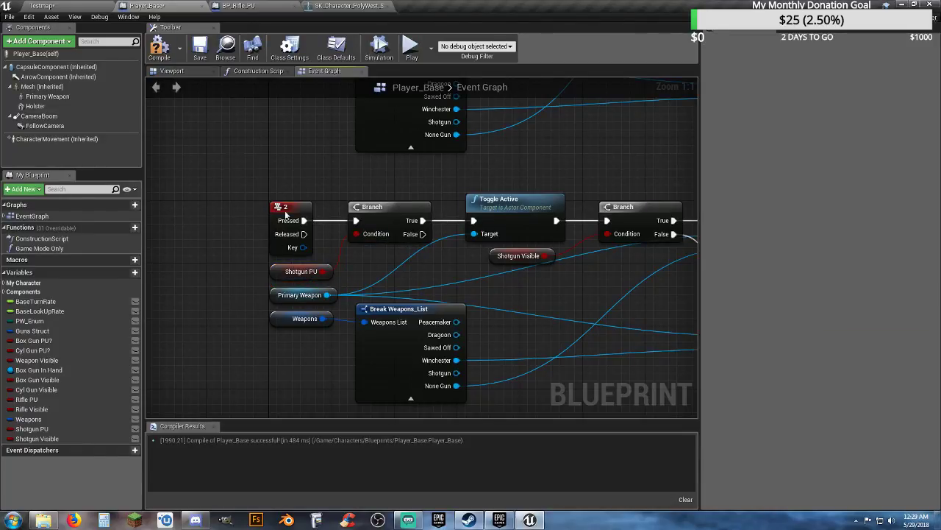
{"action": "left_click", "coordinate": [159, 46]}
Step: Close the BP_Rifle_PU and SK_Character_PolyWest_Skeleton editors, and open the BP_Shotgun_PU blueprint from the Testmap level's content browser
{"action": "left_click", "coordinate": [243, 6]}
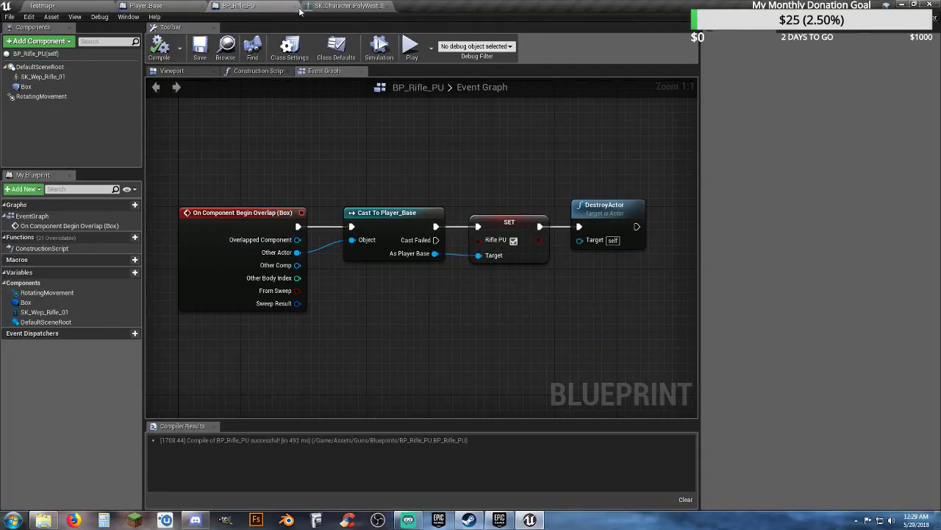
{"action": "left_click", "coordinate": [295, 6]}
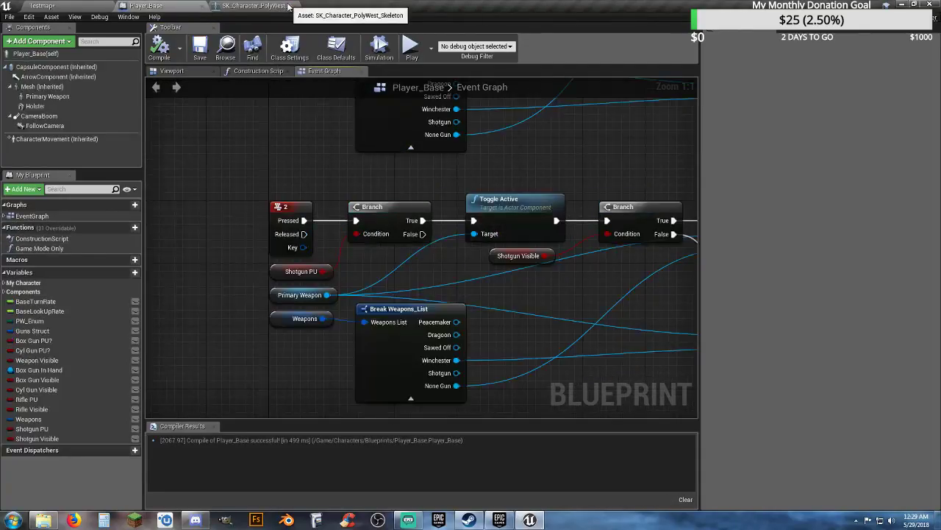
{"action": "left_click", "coordinate": [288, 6]}
{"action": "left_click", "coordinate": [42, 5]}
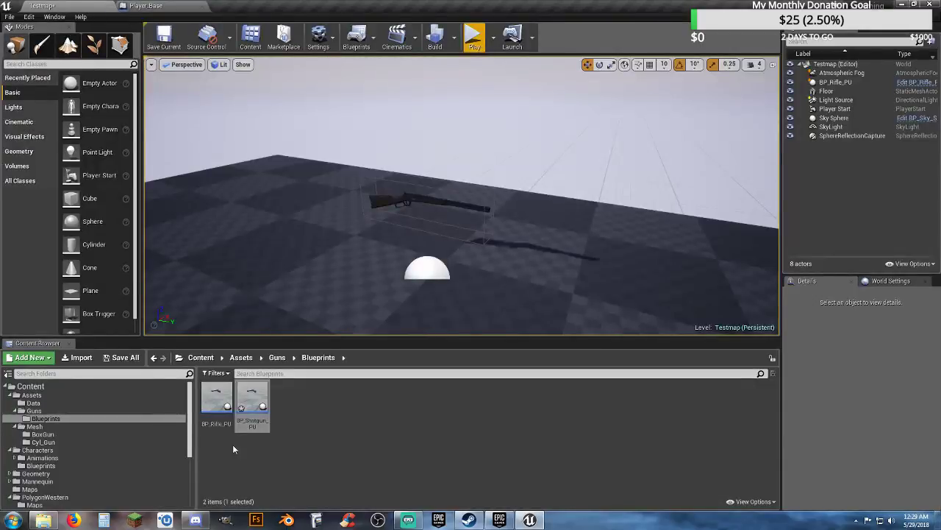
{"action": "double_click", "coordinate": [252, 403]}
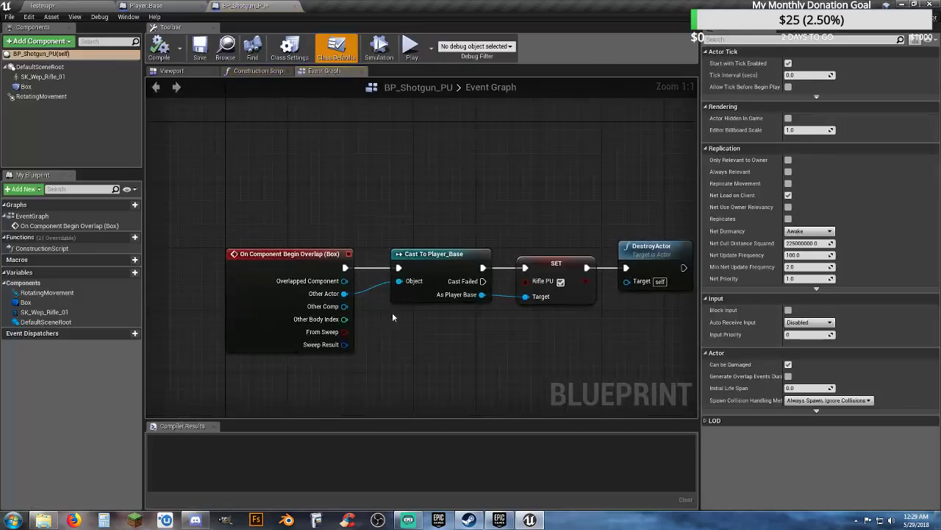
Step: Replace the SET Rifle PU node with a SET Shotgun PU node targeting As Player Base, with Shotgun PU enabled
{"action": "left_click", "coordinate": [449, 263]}
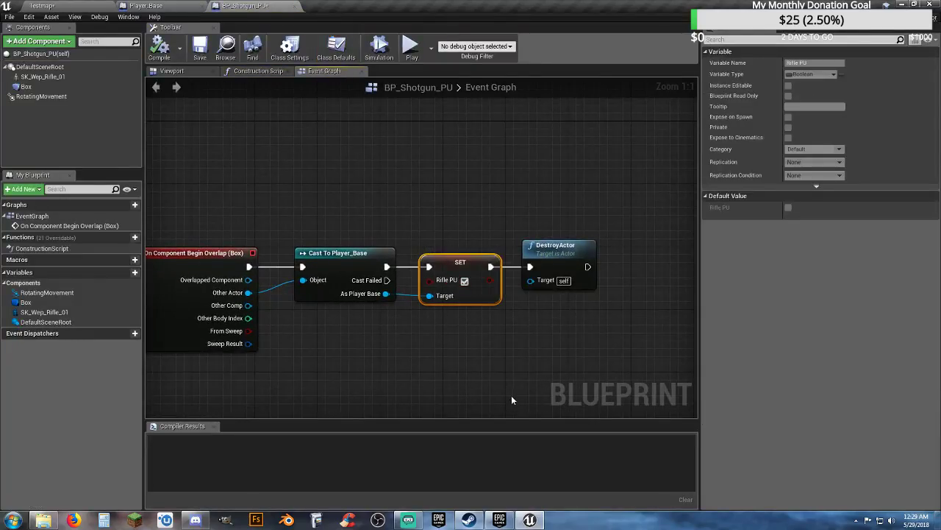
{"action": "key", "text": "Delete"}
{"action": "left_click_drag", "start_coordinate": [385, 293], "coordinate": [406, 305]}
{"action": "type", "text": "shotgu"}
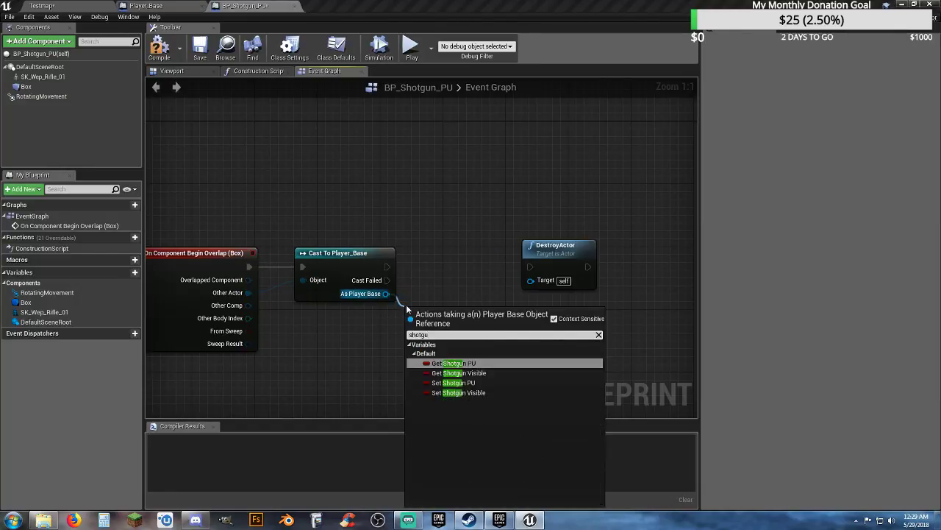
{"action": "left_click", "coordinate": [489, 388]}
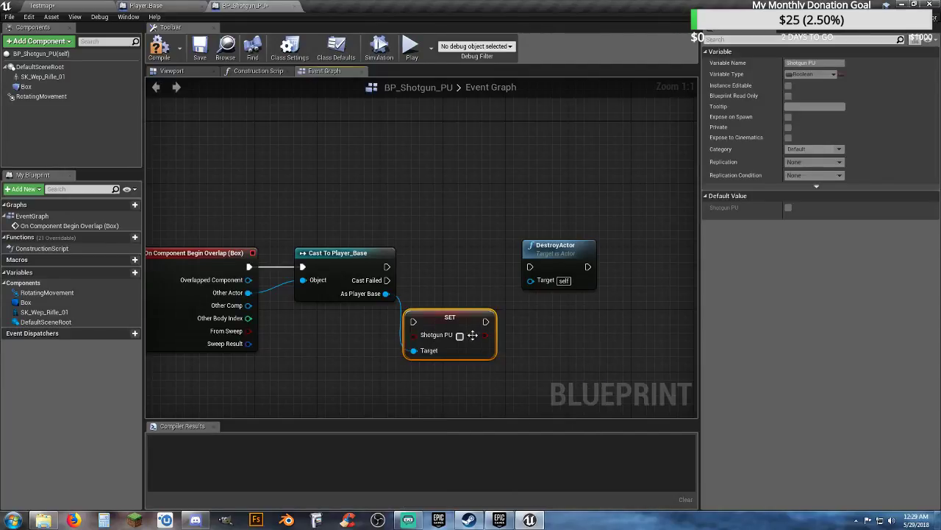
{"action": "left_click", "coordinate": [460, 336]}
Step: Wire the SET Shotgun PU node's execution between Cast To Player_Base and DestroyActor, and position it between them
{"action": "left_click_drag", "start_coordinate": [411, 322], "coordinate": [386, 266]}
{"action": "left_click_drag", "start_coordinate": [486, 322], "coordinate": [529, 266]}
{"action": "left_click_drag", "start_coordinate": [468, 328], "coordinate": [480, 269]}
{"action": "left_click", "coordinate": [453, 339]}
{"action": "right_click_drag", "start_coordinate": [417, 356], "coordinate": [427, 358]}
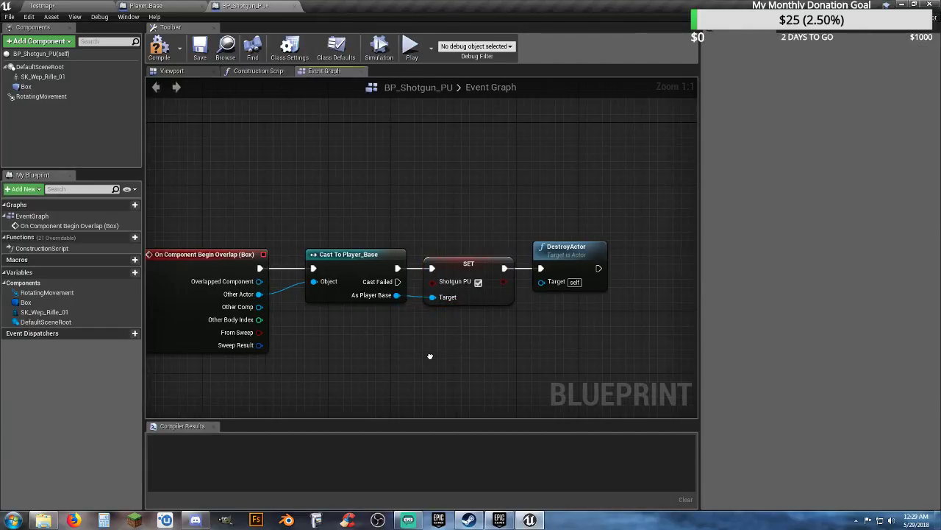
Step: Set the skeletal mesh of the SK_Wep_Rifle_01 component in BP_Shotgun_PU to SK_Wep_Shotgun_01
{"action": "left_click", "coordinate": [44, 77]}
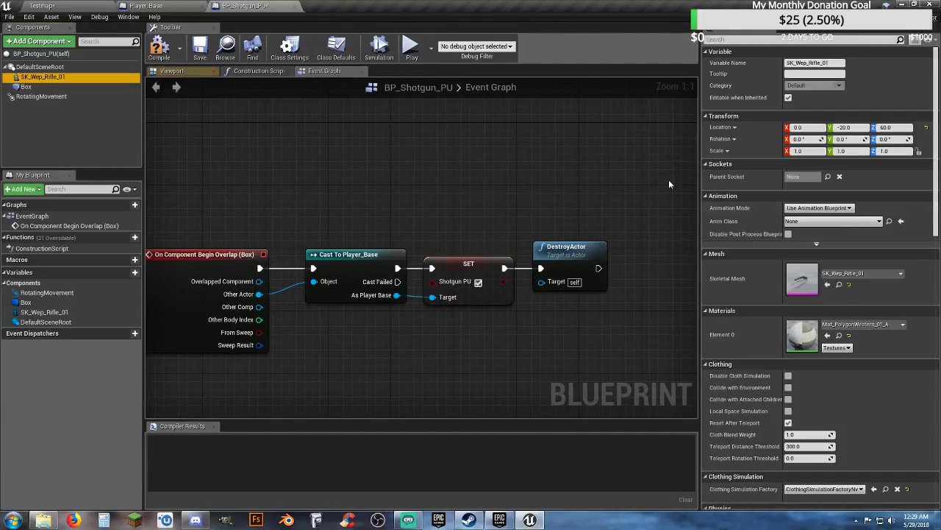
{"action": "left_click", "coordinate": [860, 273]}
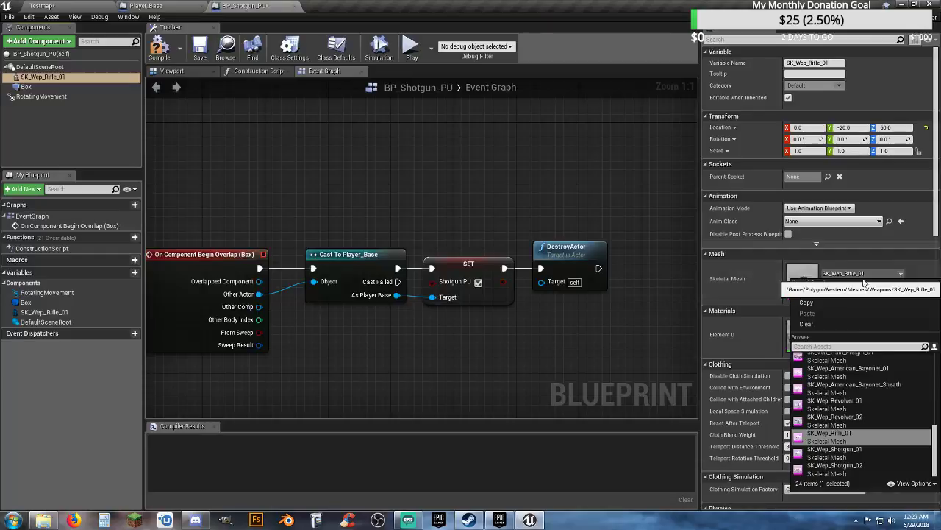
{"action": "left_click", "coordinate": [854, 462]}
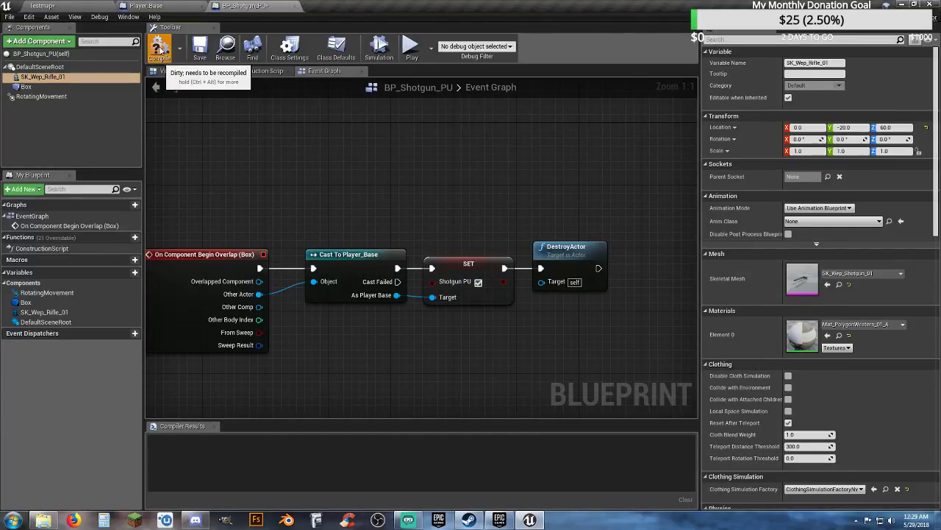
Step: Compile and close BP_Shotgun_PU, and place an instance of it beside the rifle pickup in the Testmap level
{"action": "left_click", "coordinate": [160, 47]}
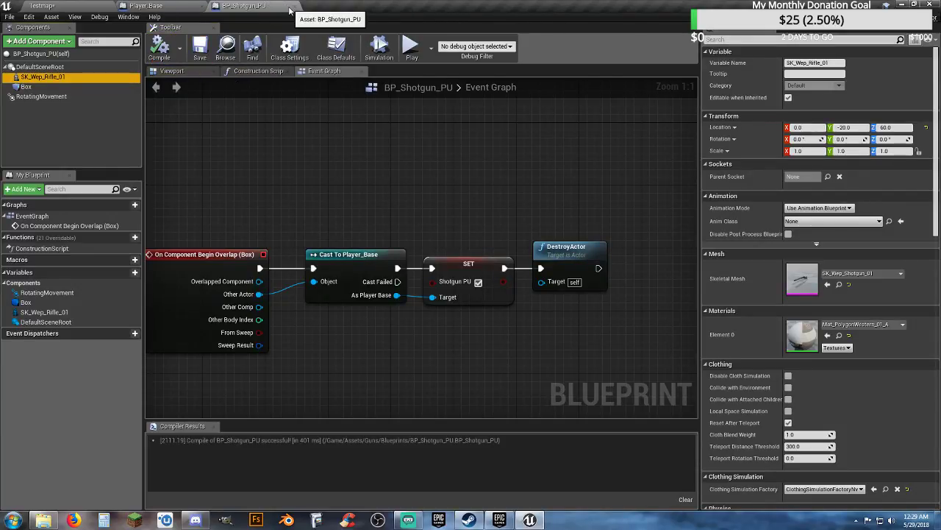
{"action": "left_click", "coordinate": [262, 6]}
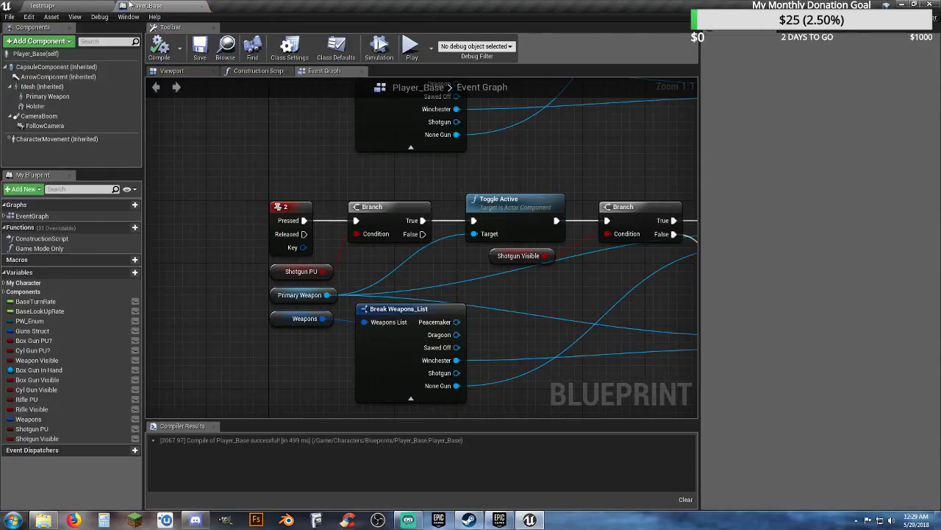
{"action": "left_click", "coordinate": [91, 6]}
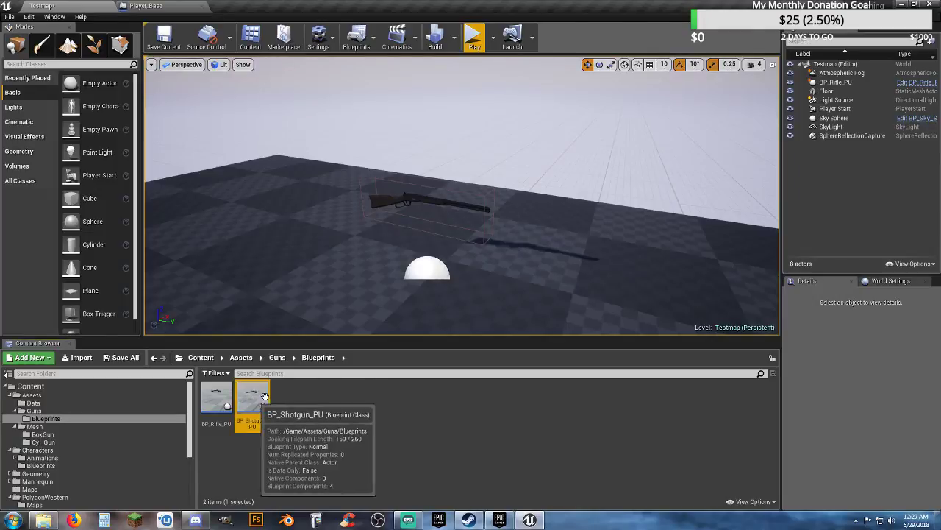
{"action": "left_click_drag", "start_coordinate": [253, 404], "coordinate": [633, 298]}
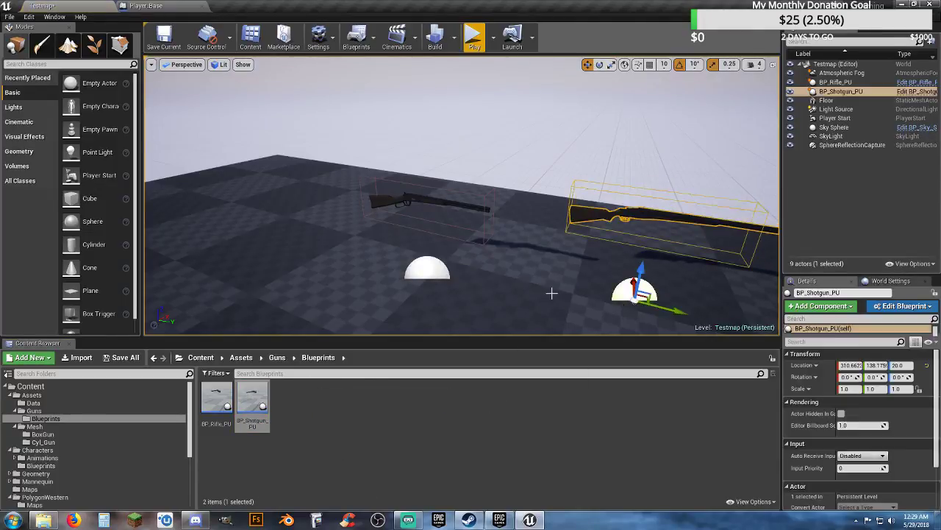
{"action": "key", "text": "f"}
Step: Play-test the level by walking the character over both weapon pickups and toggling the first weapon several times, and end the session
{"action": "left_click", "coordinate": [475, 37]}
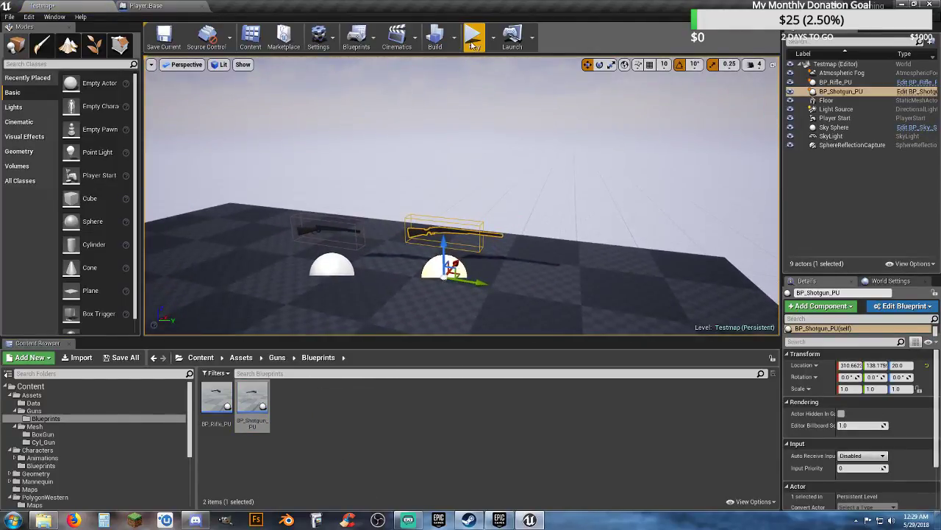
{"action": "key", "text": "w"}
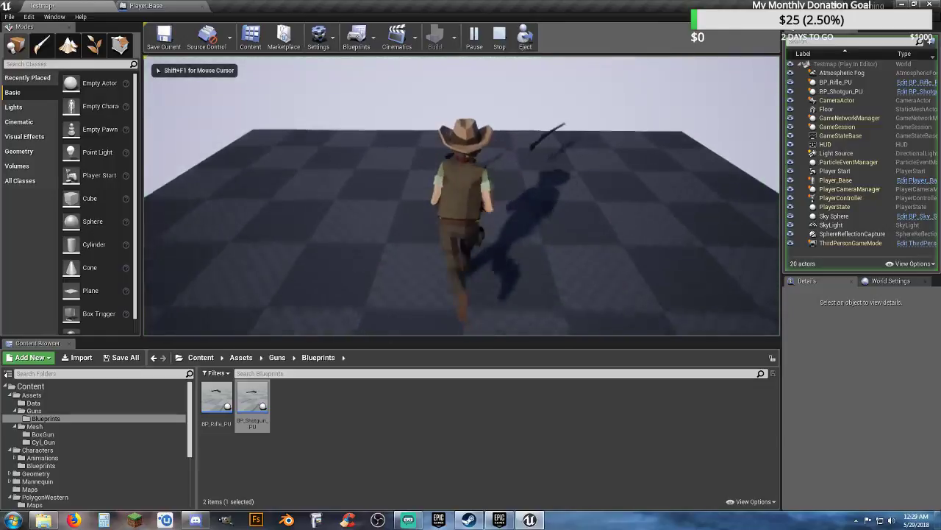
{"action": "key", "text": "d"}
{"action": "key", "text": "s"}
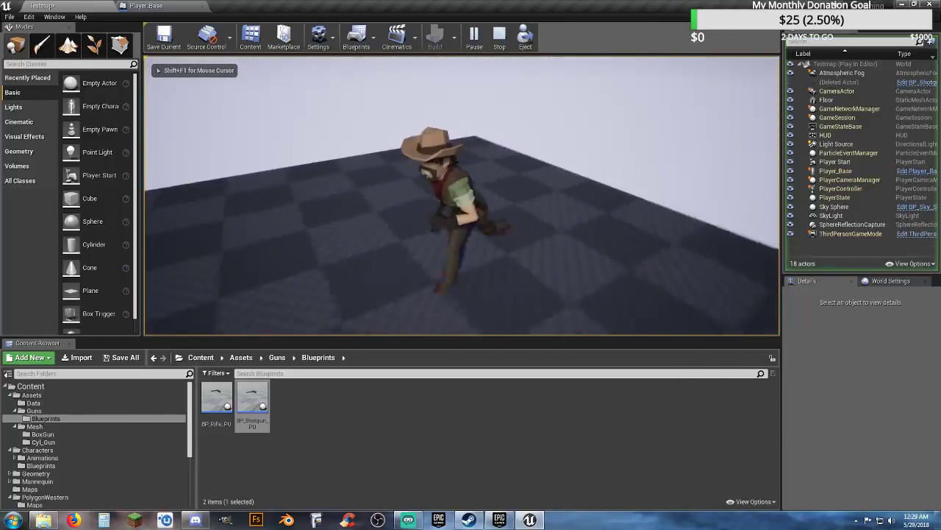
{"action": "key", "text": "s"}
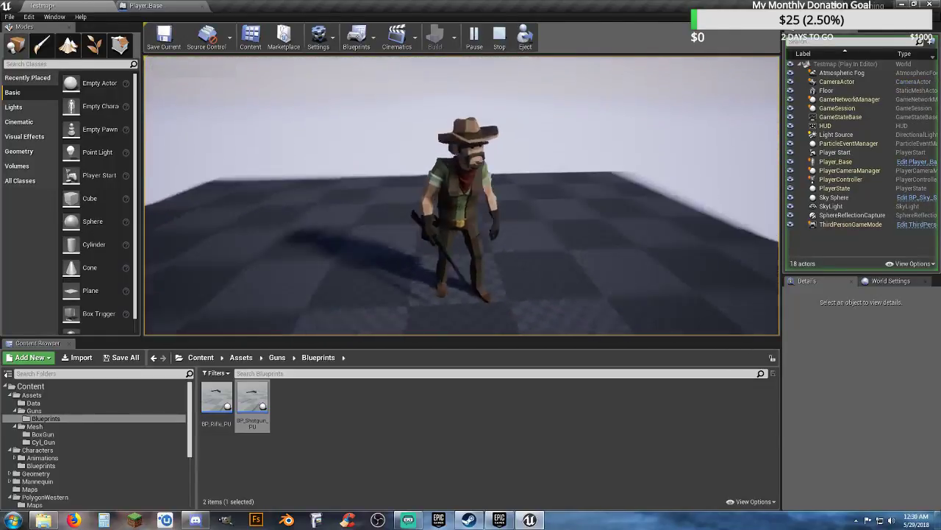
{"action": "key", "text": "1"}
{"action": "key", "text": "1"}
{"action": "key", "text": "1"}
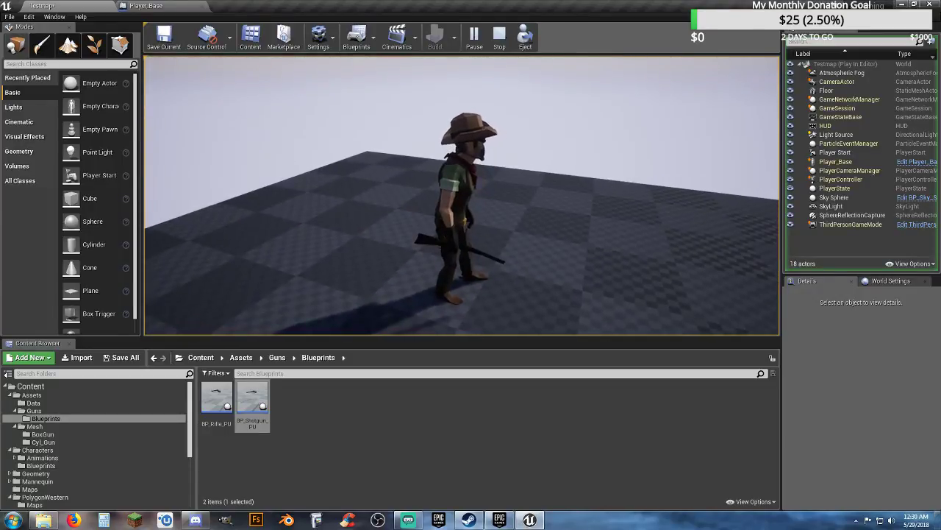
{"action": "key", "text": "Escape"}
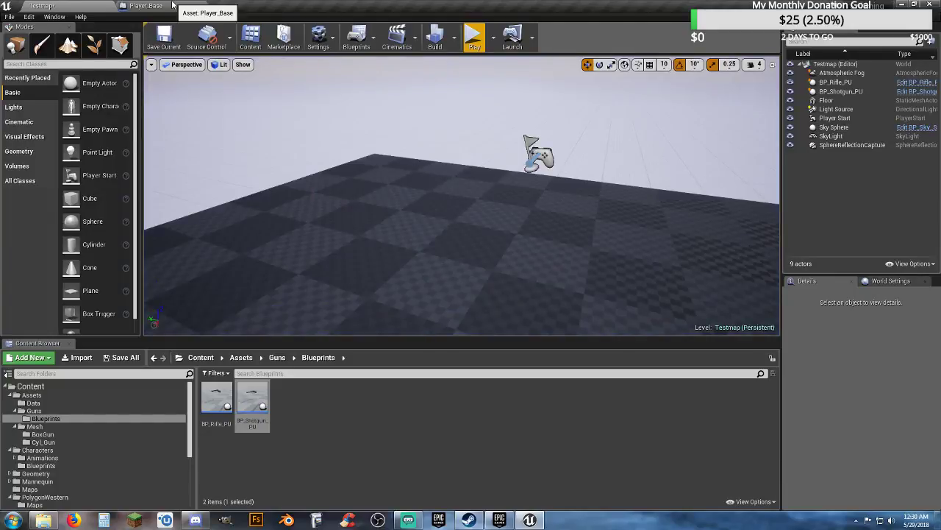
Step: Review the weapon chains in Player_Base and compare them with the Cyl Gun logic of the ThirdPersonCharacter blueprint in ThirdPersonBP/Blueprints
{"action": "left_click", "coordinate": [147, 6]}
{"action": "right_click_drag", "start_coordinate": [533, 351], "coordinate": [317, 305]}
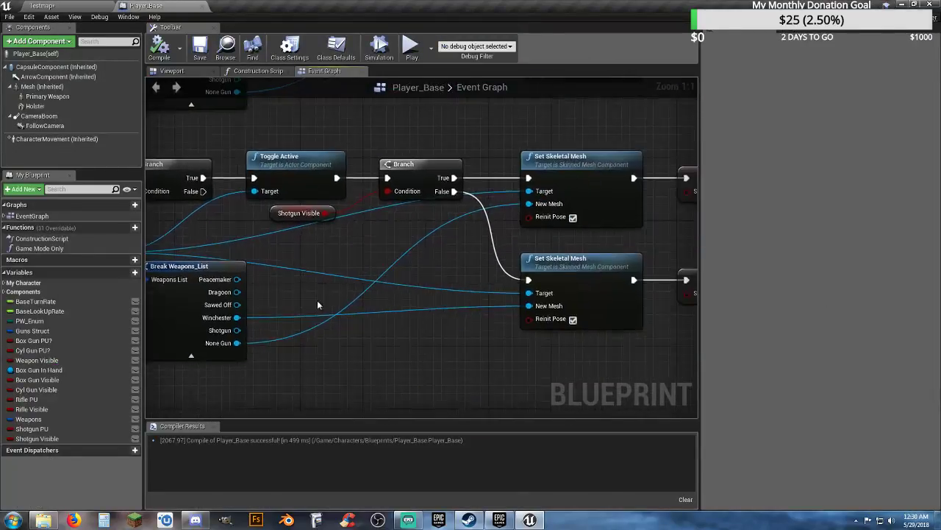
{"action": "scroll", "coordinate": [452, 279], "scroll_direction": "down", "scroll_amount": 2}
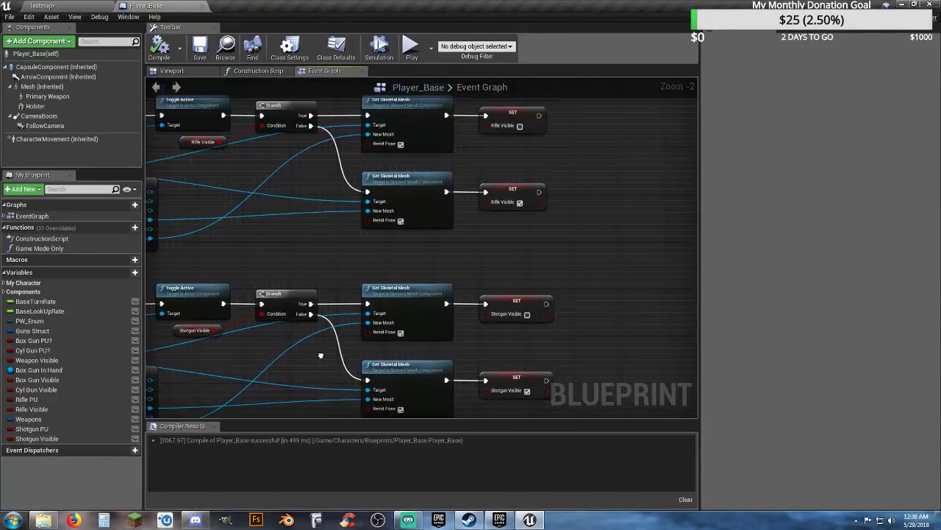
{"action": "right_click_drag", "start_coordinate": [484, 267], "coordinate": [431, 271]}
{"action": "left_click", "coordinate": [54, 7]}
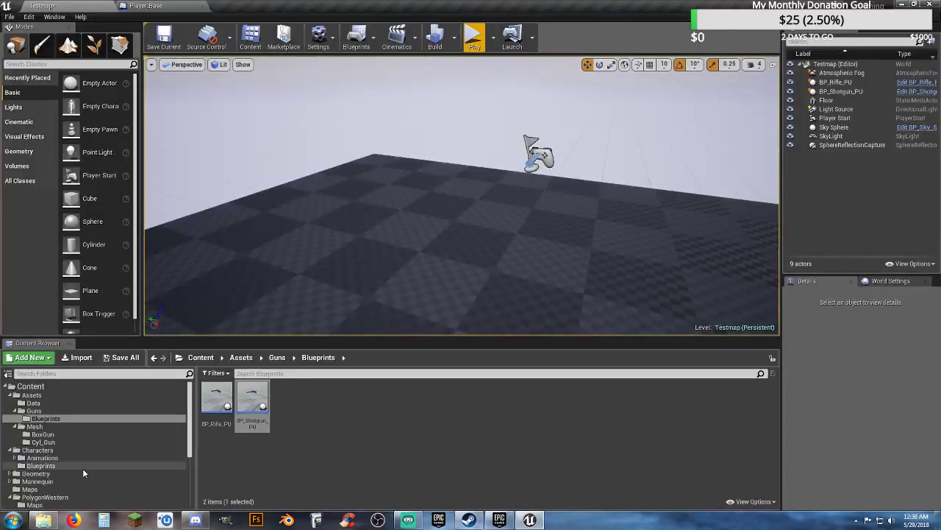
{"action": "scroll", "coordinate": [81, 478], "scroll_direction": "down", "scroll_amount": 5}
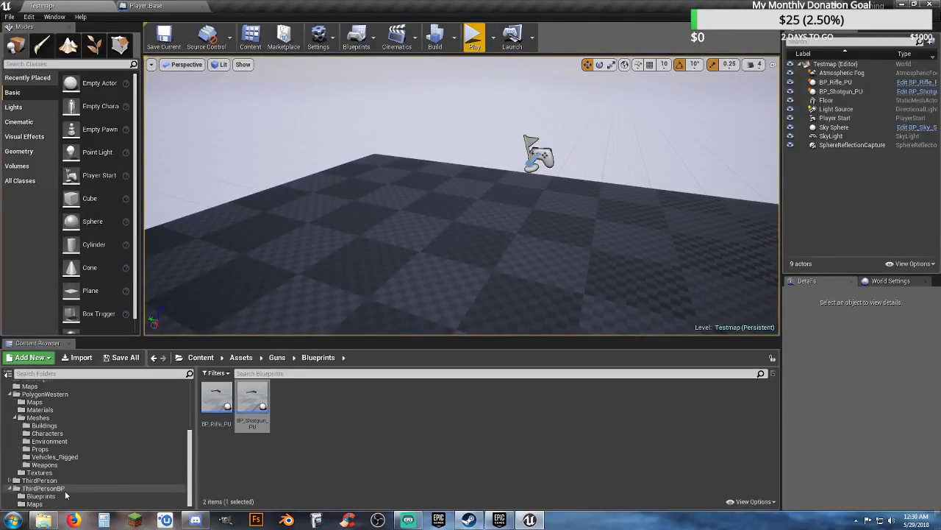
{"action": "left_click", "coordinate": [66, 495]}
{"action": "double_click", "coordinate": [300, 427]}
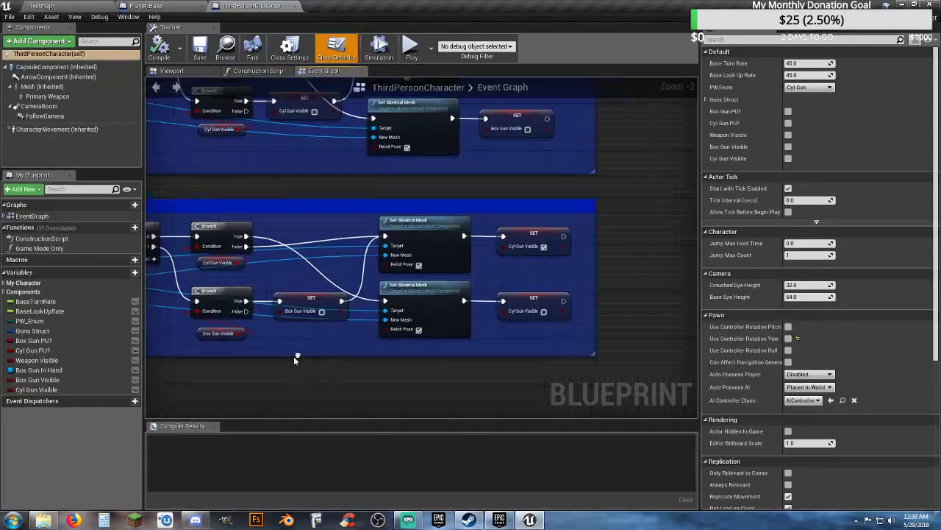
{"action": "right_click_drag", "start_coordinate": [297, 356], "coordinate": [479, 311]}
{"action": "right_click_drag", "start_coordinate": [545, 317], "coordinate": [478, 325]}
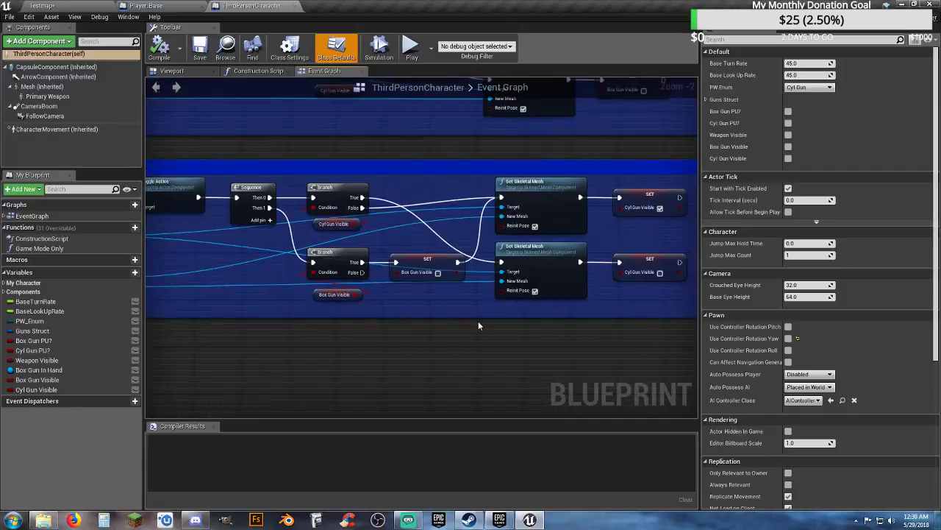
{"action": "right_click_drag", "start_coordinate": [419, 329], "coordinate": [542, 371]}
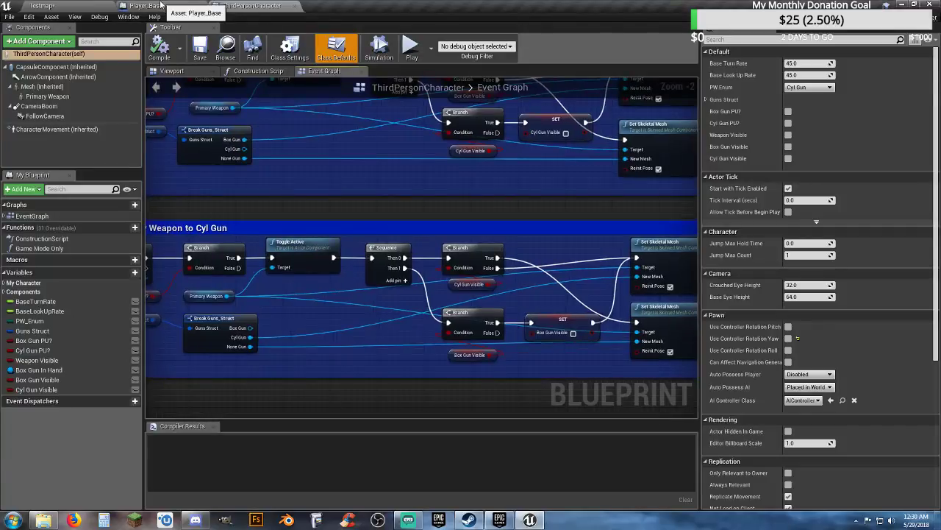
Step: Move the whole shotgun equip node group in Player_Base's event graph further down, leaving more room below the rifle chain
{"action": "left_click", "coordinate": [159, 6]}
{"action": "right_click_drag", "start_coordinate": [372, 278], "coordinate": [557, 203]}
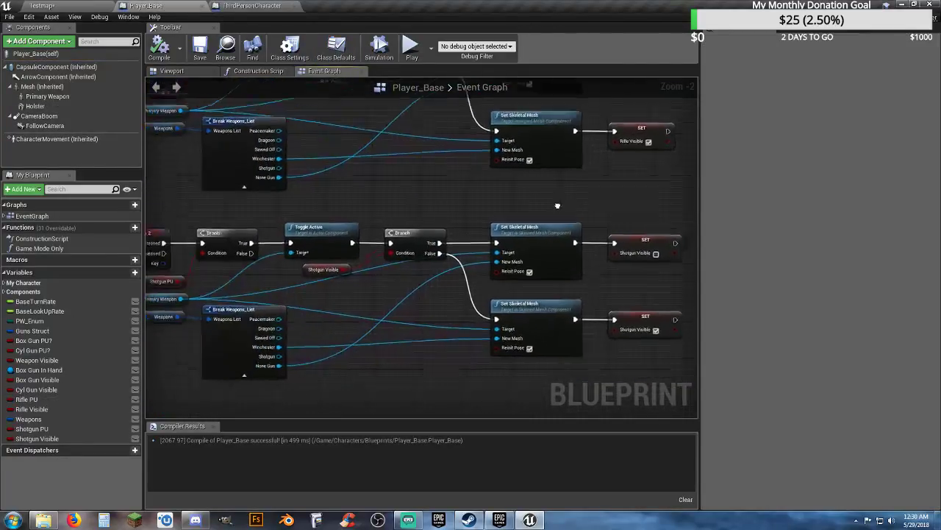
{"action": "scroll", "coordinate": [570, 184], "scroll_direction": "down", "scroll_amount": 2}
{"action": "left_click_drag", "start_coordinate": [647, 309], "coordinate": [252, 177]}
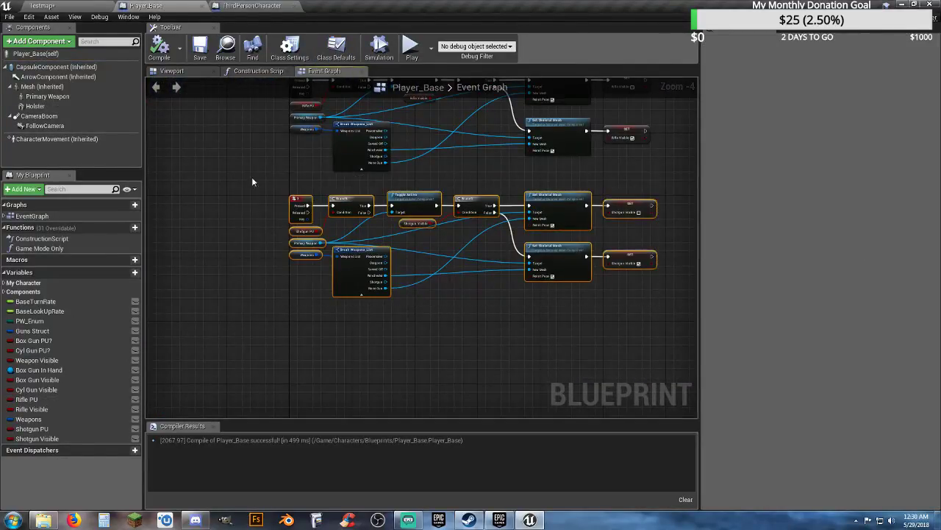
{"action": "left_click_drag", "start_coordinate": [408, 199], "coordinate": [408, 323]}
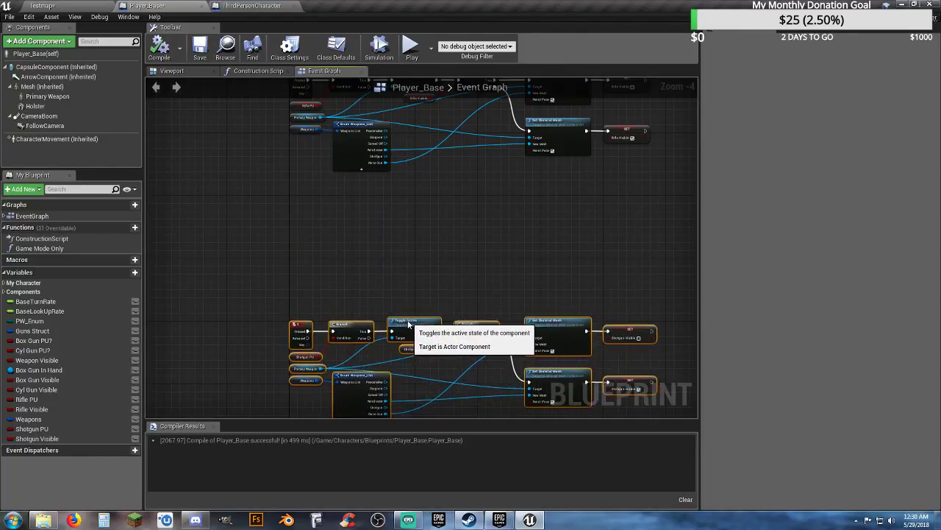
{"action": "left_click", "coordinate": [434, 227]}
Step: Shift the rifle chain's second Branch, both Set Skeletal Mesh nodes and the SET Rifle Visible nodes right to make room after Toggle Active
{"action": "right_click_drag", "start_coordinate": [468, 174], "coordinate": [424, 296]}
{"action": "left_click", "coordinate": [257, 5]}
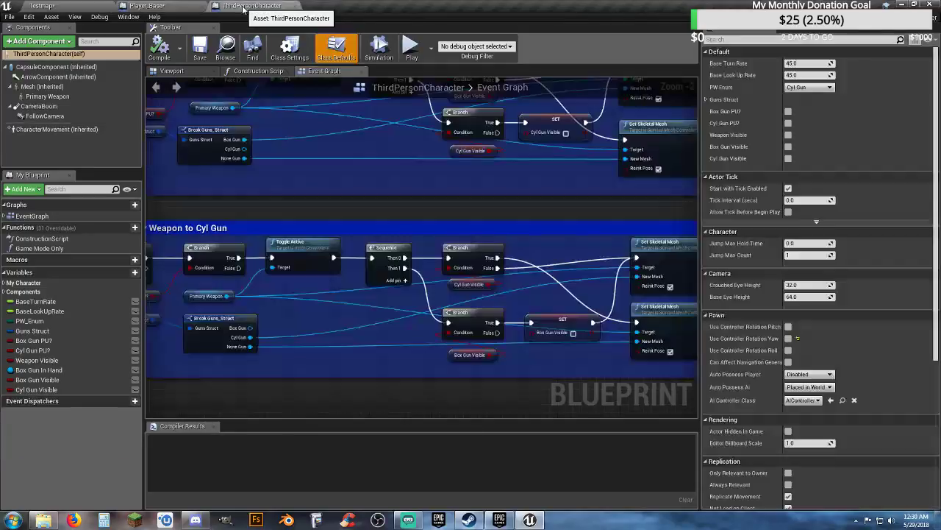
{"action": "left_click", "coordinate": [161, 6]}
{"action": "left_click_drag", "start_coordinate": [616, 311], "coordinate": [425, 198]}
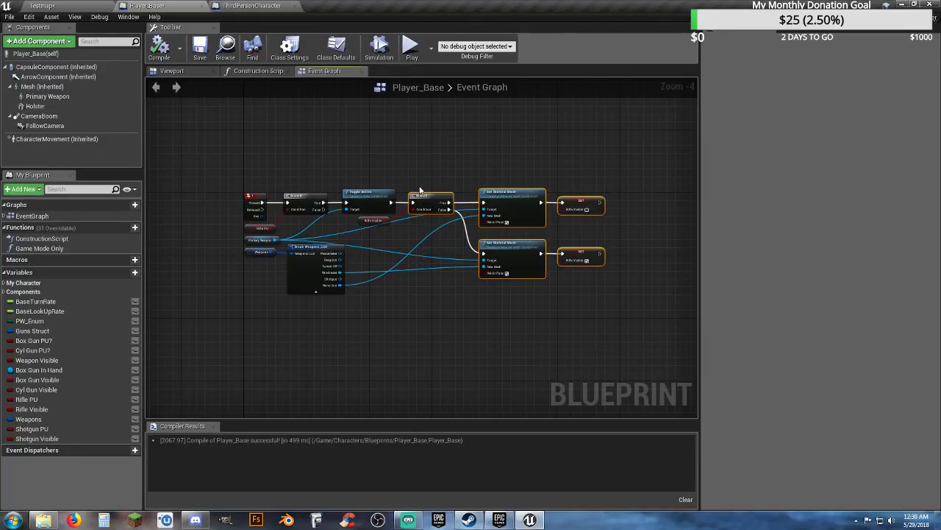
{"action": "left_click_drag", "start_coordinate": [420, 190], "coordinate": [508, 197]}
{"action": "left_click", "coordinate": [462, 275]}
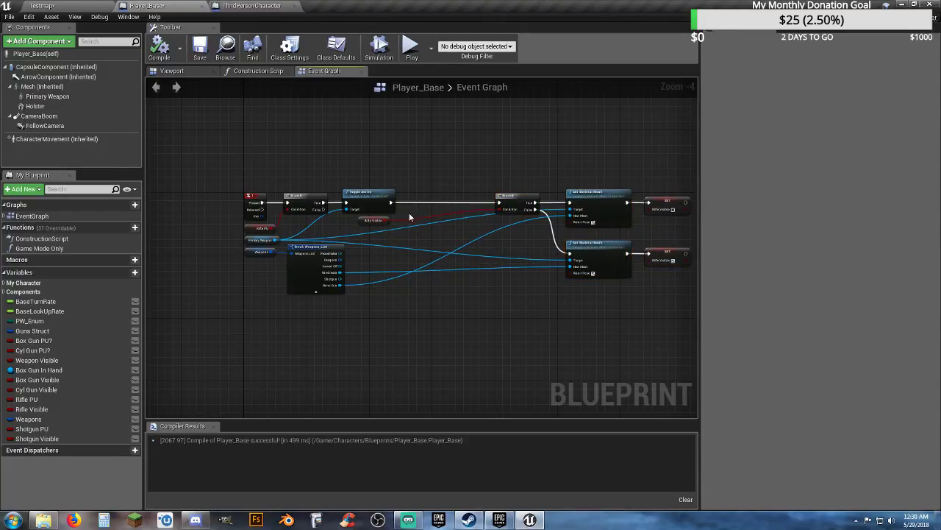
Step: Insert a Sequence node between Toggle Active and the second Branch in the rifle chain, and align it with Toggle Active
{"action": "left_click_drag", "start_coordinate": [391, 202], "coordinate": [418, 200]}
{"action": "type", "text": "sequen"}
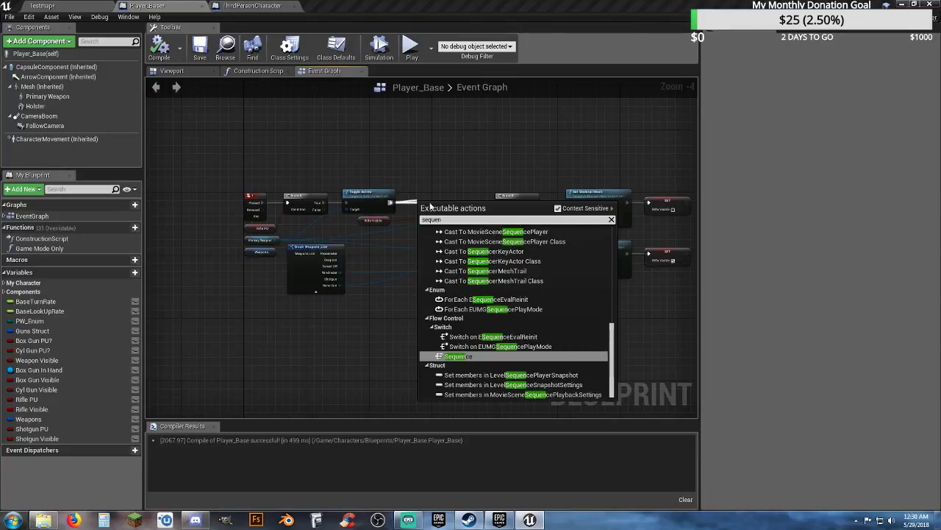
{"action": "left_click", "coordinate": [495, 357]}
{"action": "scroll", "coordinate": [432, 234], "scroll_direction": "up", "scroll_amount": 2}
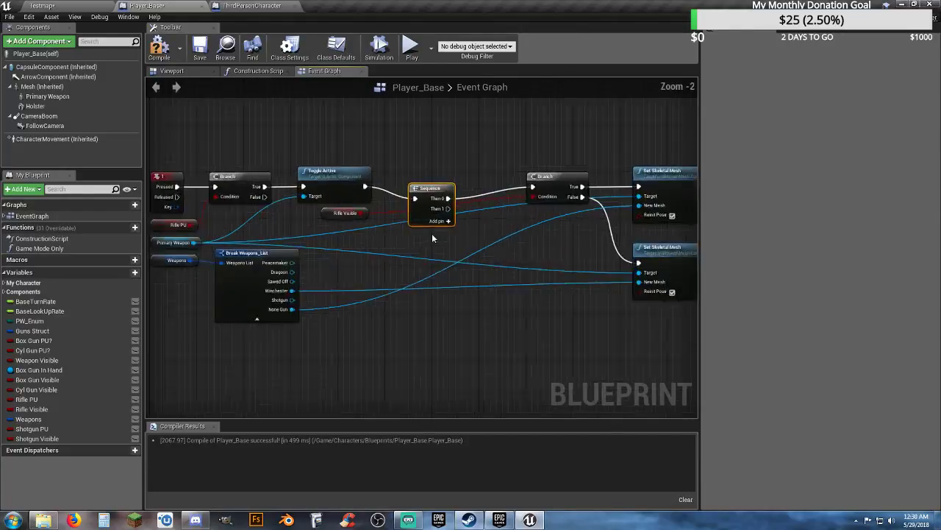
{"action": "scroll", "coordinate": [432, 234], "scroll_direction": "up", "scroll_amount": 2}
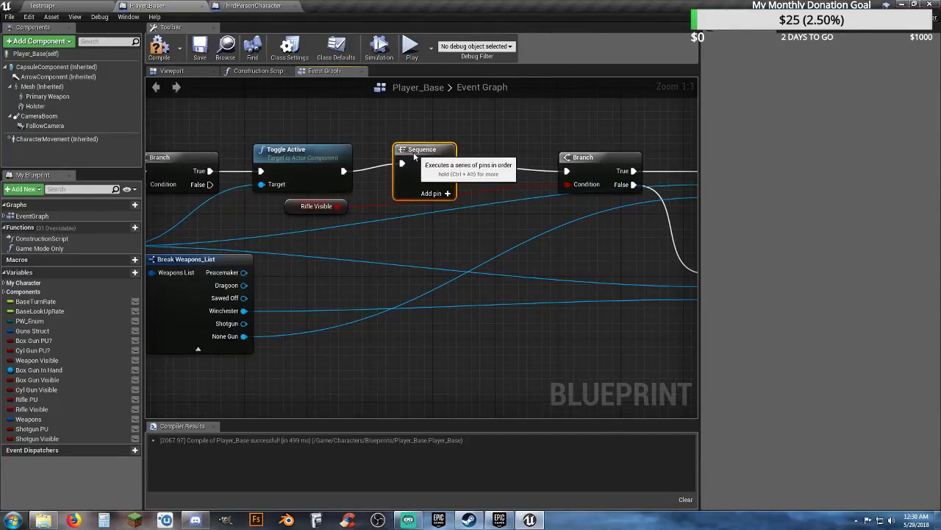
{"action": "left_click_drag", "start_coordinate": [414, 154], "coordinate": [389, 163]}
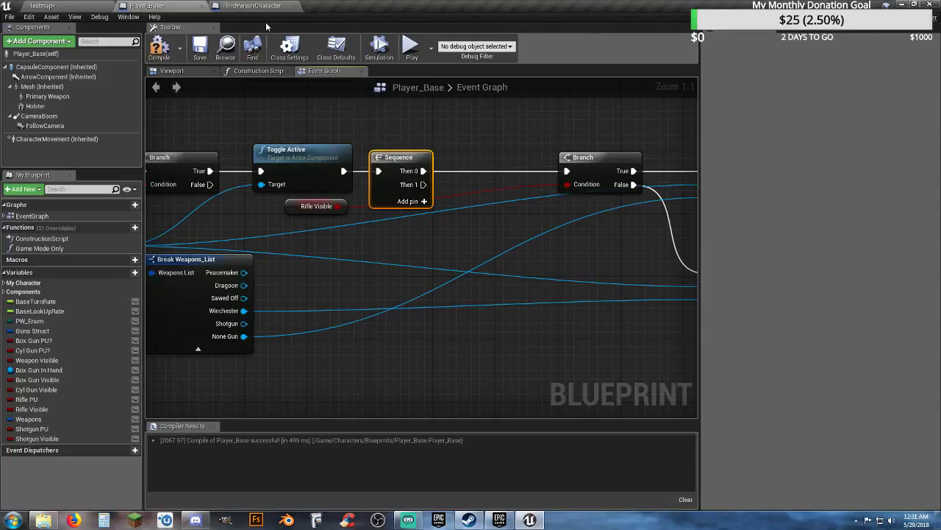
Step: Move the rifle chain's second Branch close to the Sequence node and place the Rifle Visible getter beneath the Sequence
{"action": "left_click", "coordinate": [266, 7]}
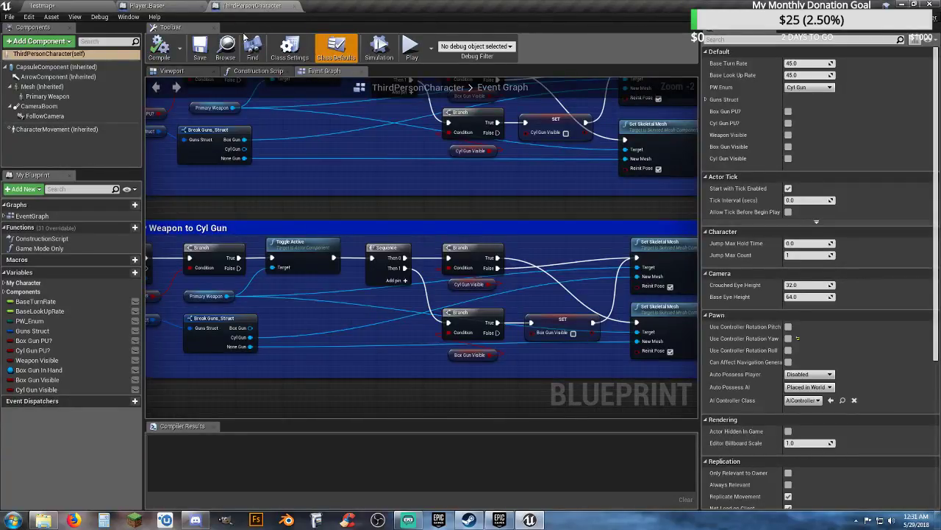
{"action": "left_click", "coordinate": [166, 6]}
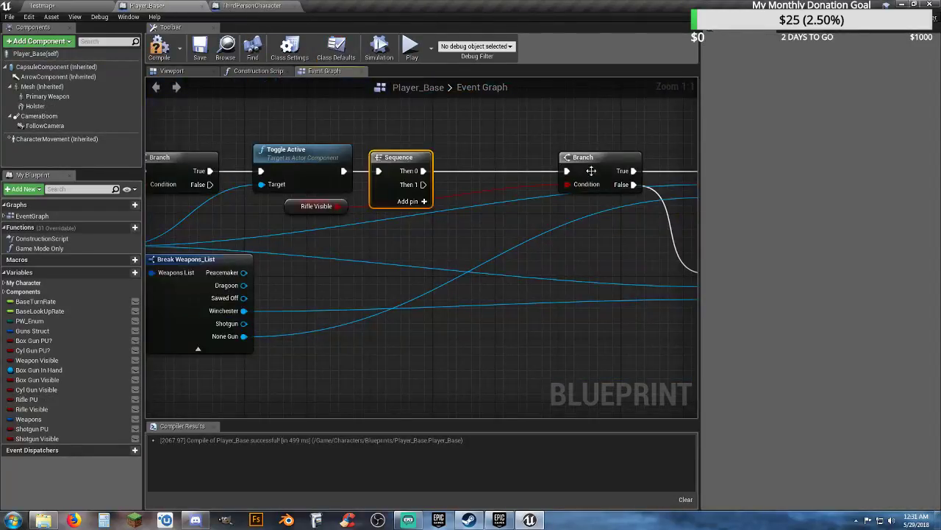
{"action": "left_click_drag", "start_coordinate": [584, 157], "coordinate": [495, 157]}
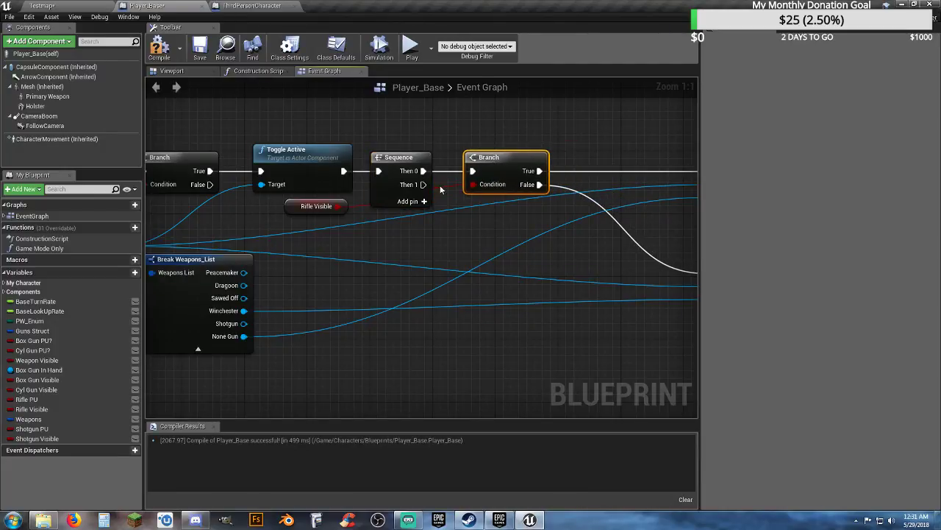
{"action": "left_click_drag", "start_coordinate": [290, 208], "coordinate": [374, 227]}
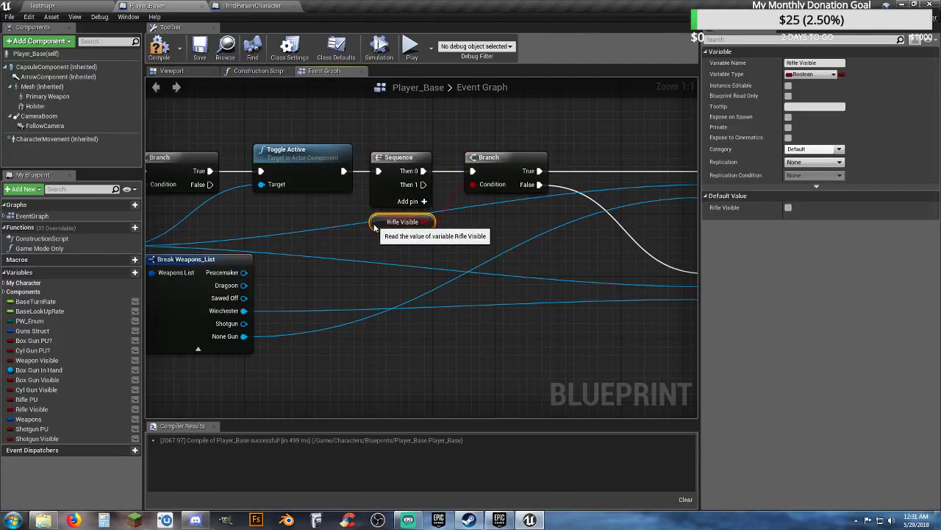
Step: Examine how the Sequence and its two Branch nodes are wired in ThirdPersonCharacter's "Set Primary weapon to Box Gun" section
{"action": "left_click", "coordinate": [265, 9]}
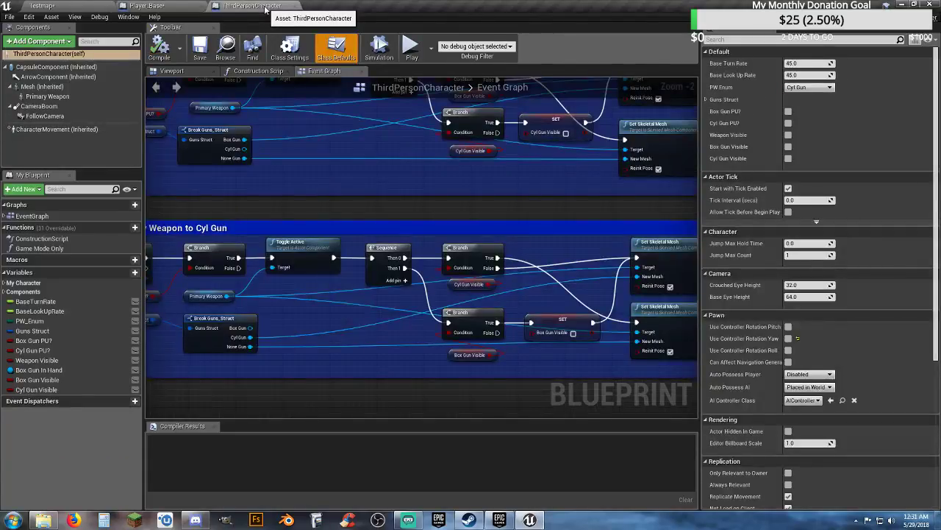
{"action": "left_click", "coordinate": [203, 5]}
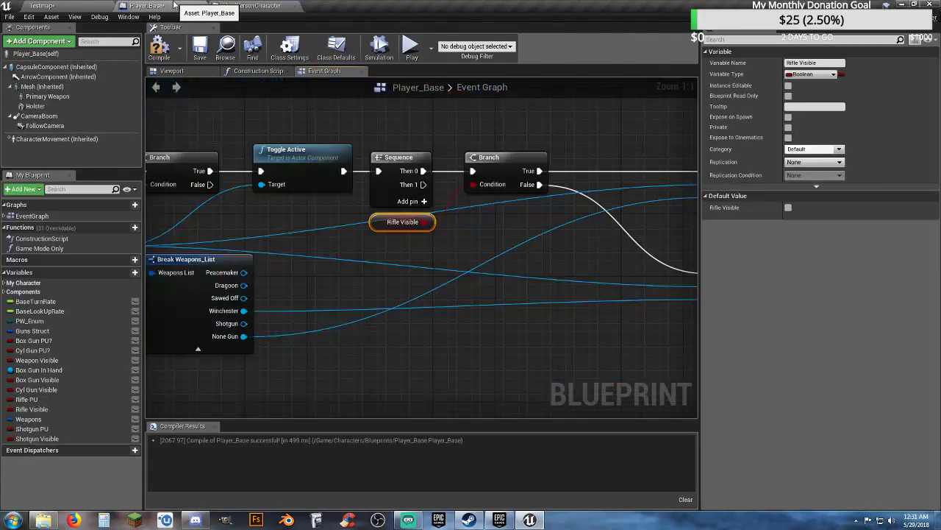
{"action": "left_click", "coordinate": [256, 7]}
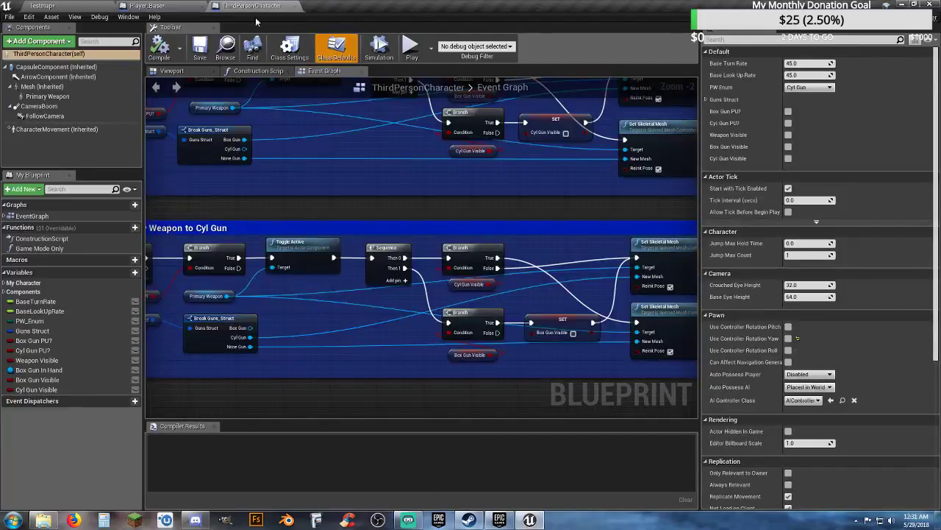
{"action": "right_click_drag", "start_coordinate": [341, 219], "coordinate": [399, 316]}
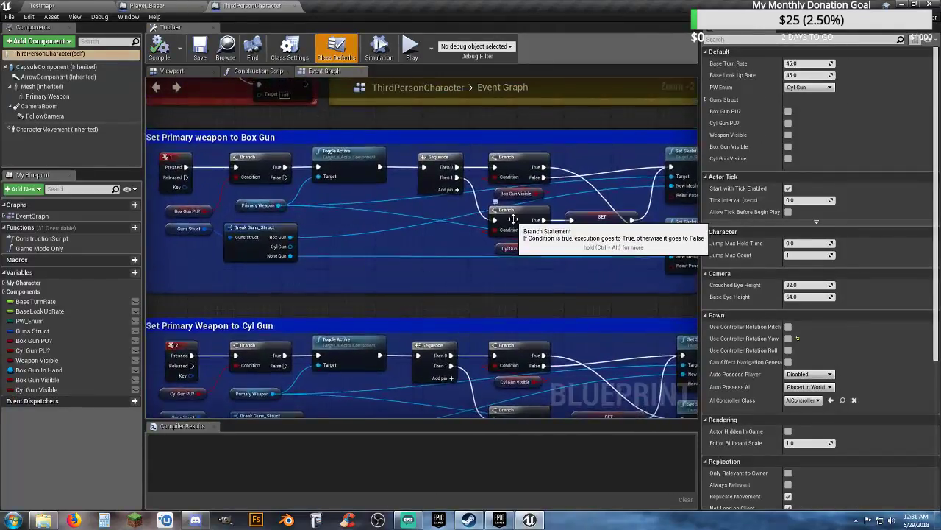
Step: In Player_Base's rifle chain, add a Branch node below the existing one and connect the Sequence's Then 1 output to it
{"action": "left_click", "coordinate": [157, 5]}
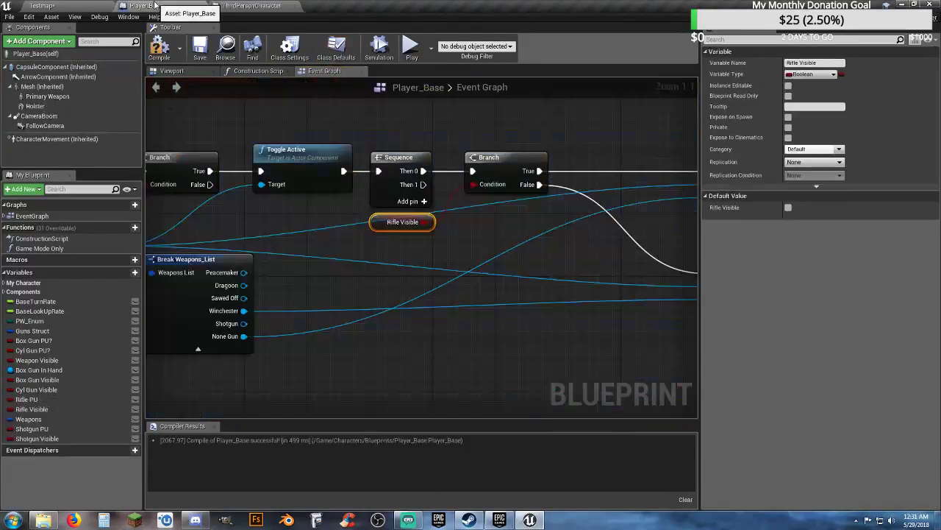
{"action": "left_click", "coordinate": [466, 241]}
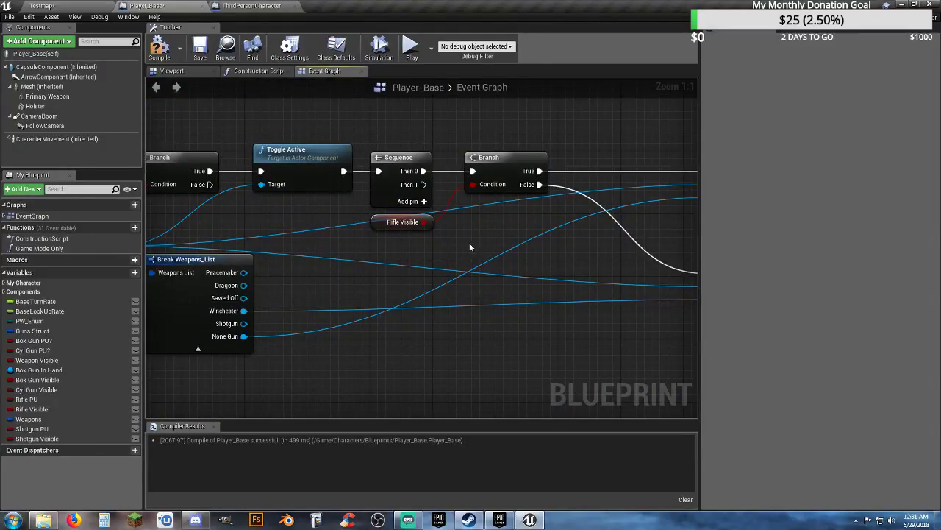
{"action": "left_click", "coordinate": [469, 242]}
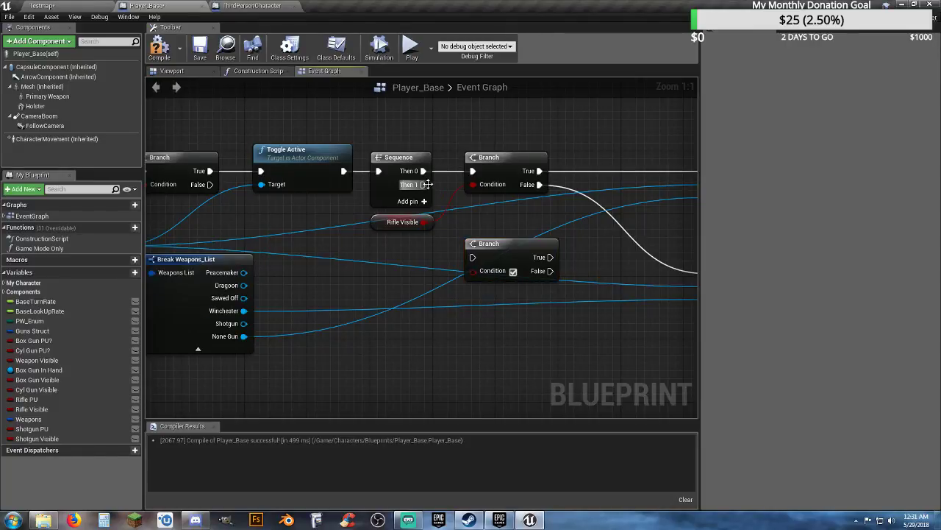
{"action": "left_click_drag", "start_coordinate": [427, 185], "coordinate": [473, 256]}
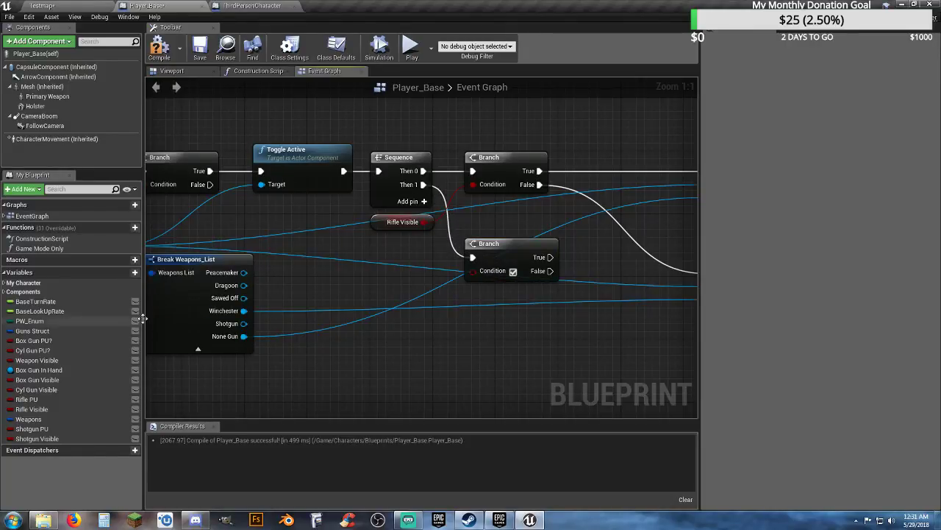
Step: Use a Shotgun Visible getter as the new Branch's Condition and place it beneath the Rifle Visible getter
{"action": "left_click_drag", "start_coordinate": [57, 438], "coordinate": [473, 270]}
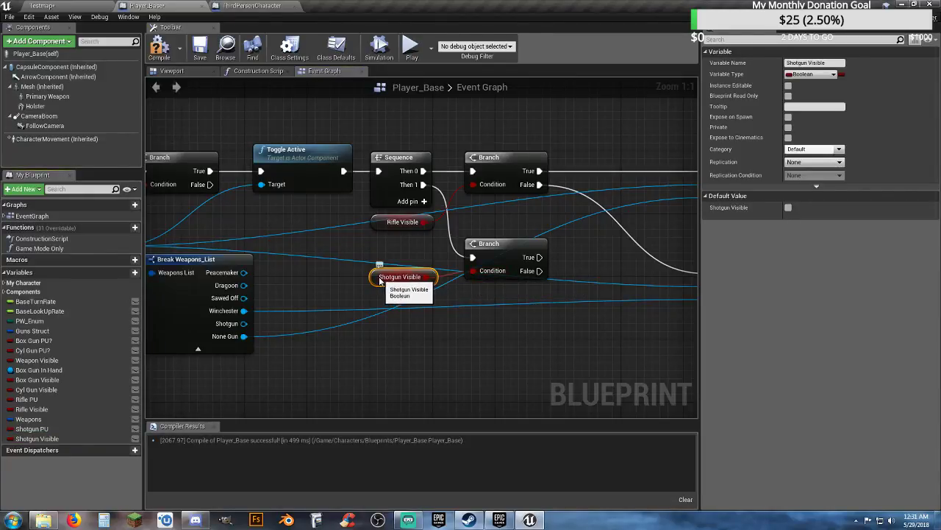
{"action": "left_click_drag", "start_coordinate": [379, 280], "coordinate": [379, 248]}
{"action": "left_click", "coordinate": [499, 339]}
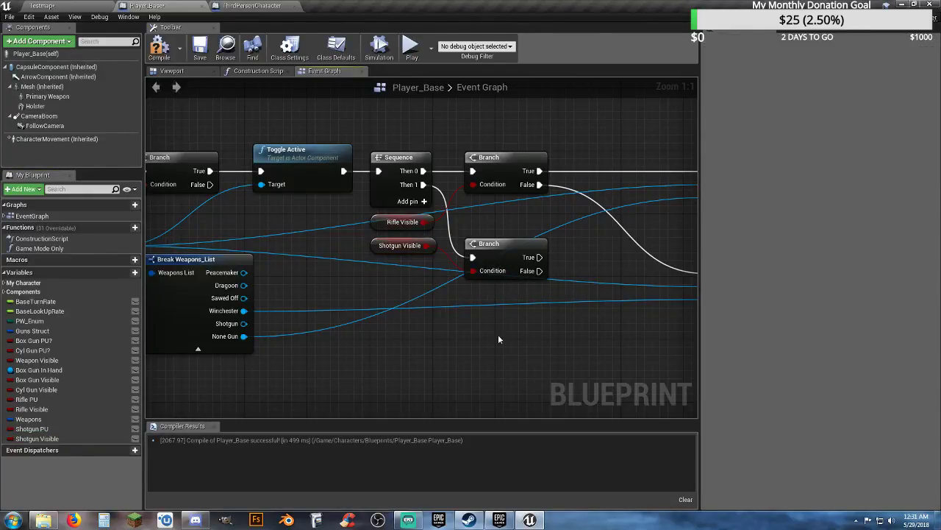
Step: Examine how the Branch outputs reach the Set Skeletal Mesh nodes in ThirdPersonCharacter's Box Gun and Cyl Gun sections
{"action": "right_click_drag", "start_coordinate": [498, 339], "coordinate": [407, 364]}
{"action": "left_click", "coordinate": [250, 7]}
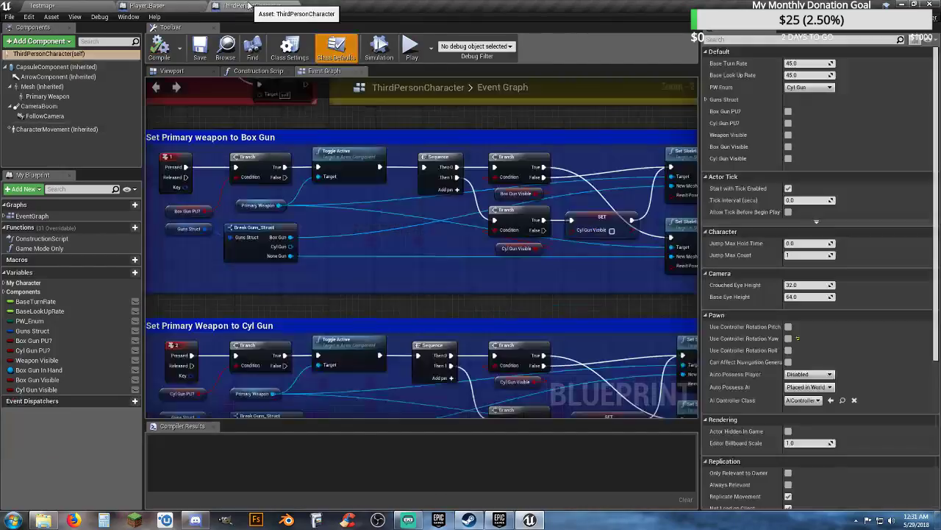
{"action": "right_click_drag", "start_coordinate": [444, 272], "coordinate": [394, 130]}
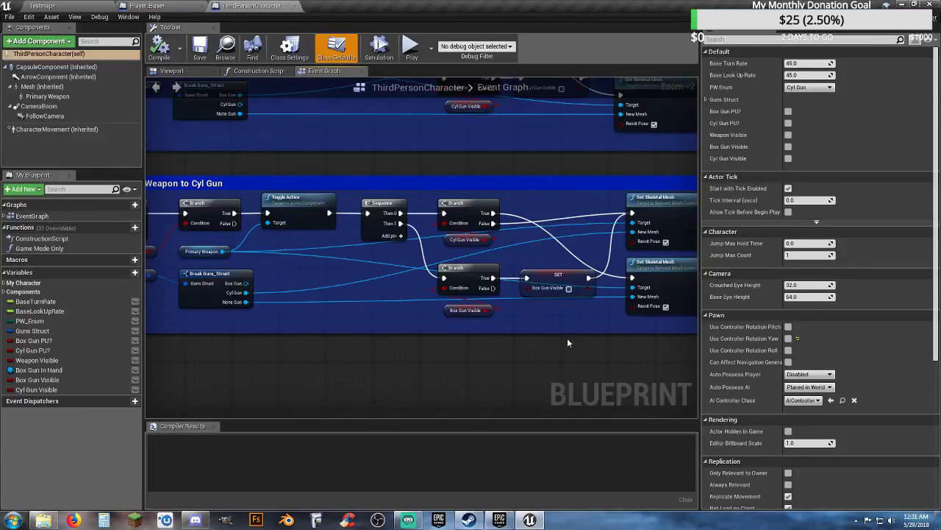
{"action": "right_click_drag", "start_coordinate": [568, 342], "coordinate": [491, 347]}
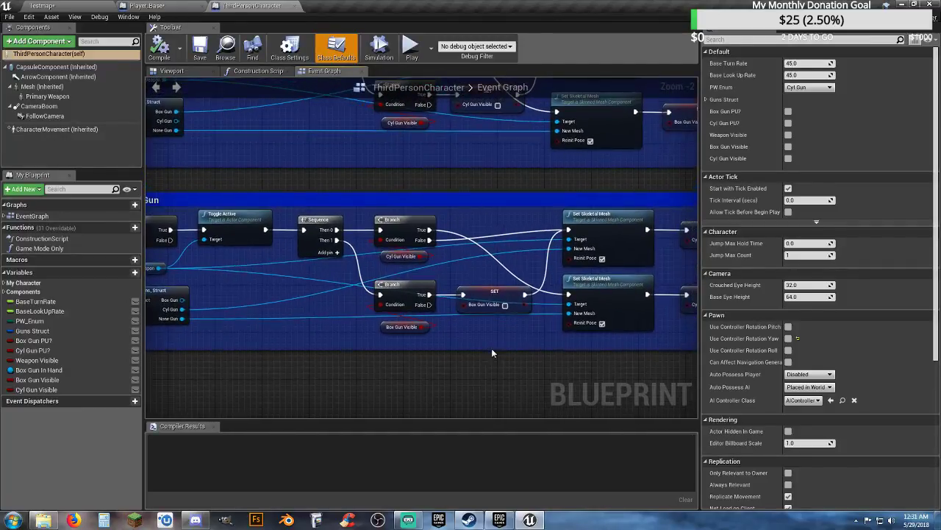
{"action": "right_click_drag", "start_coordinate": [495, 174], "coordinate": [514, 364]}
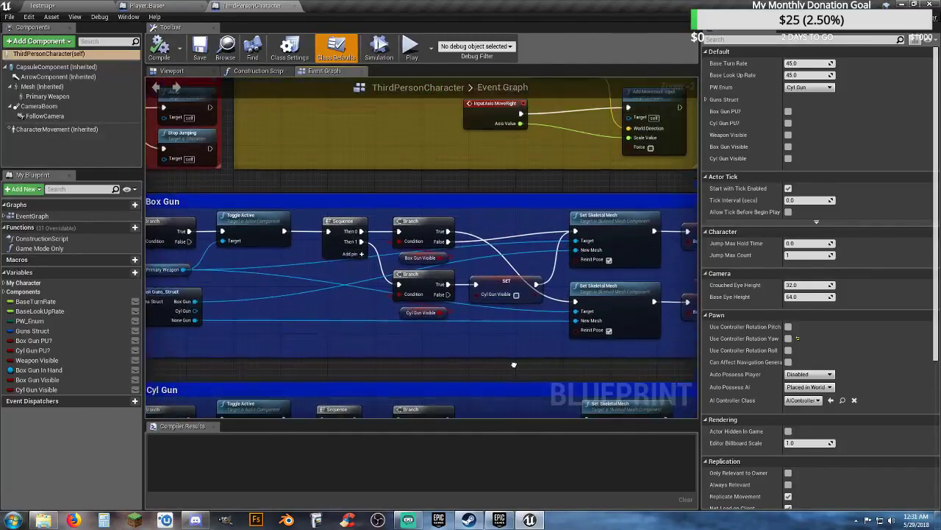
{"action": "right_click_drag", "start_coordinate": [435, 342], "coordinate": [462, 270]}
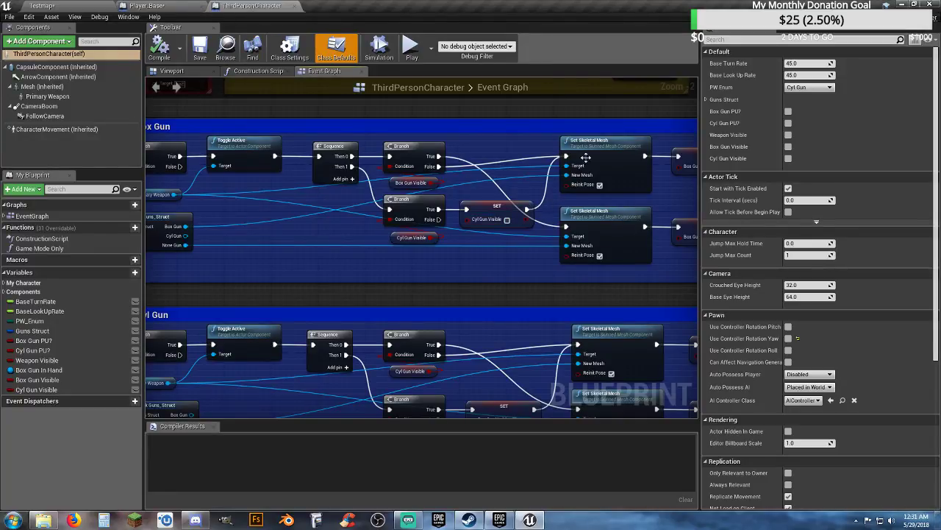
Step: Try wiring the lower Branch's True output in Player_Base directly to the upper Set Skeletal Mesh node, and reroute it to the lower one
{"action": "left_click", "coordinate": [151, 5]}
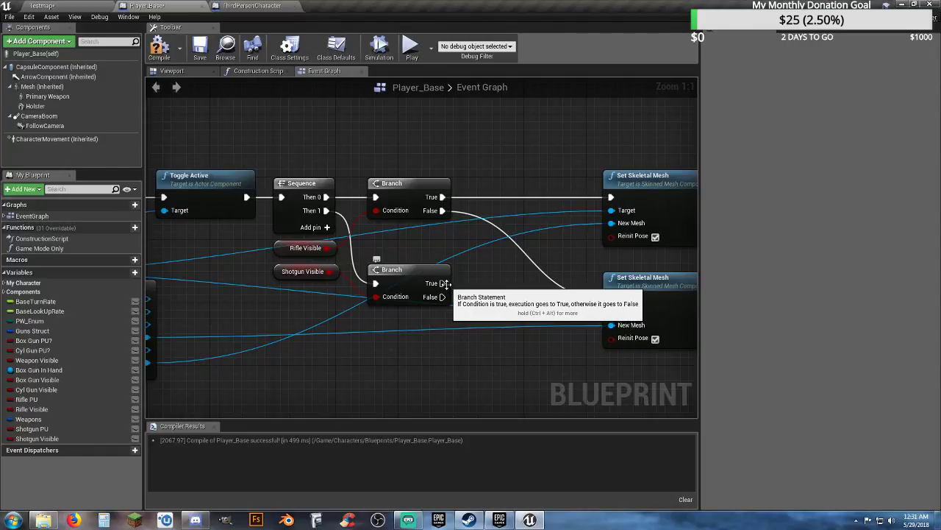
{"action": "left_click_drag", "start_coordinate": [442, 283], "coordinate": [613, 198]}
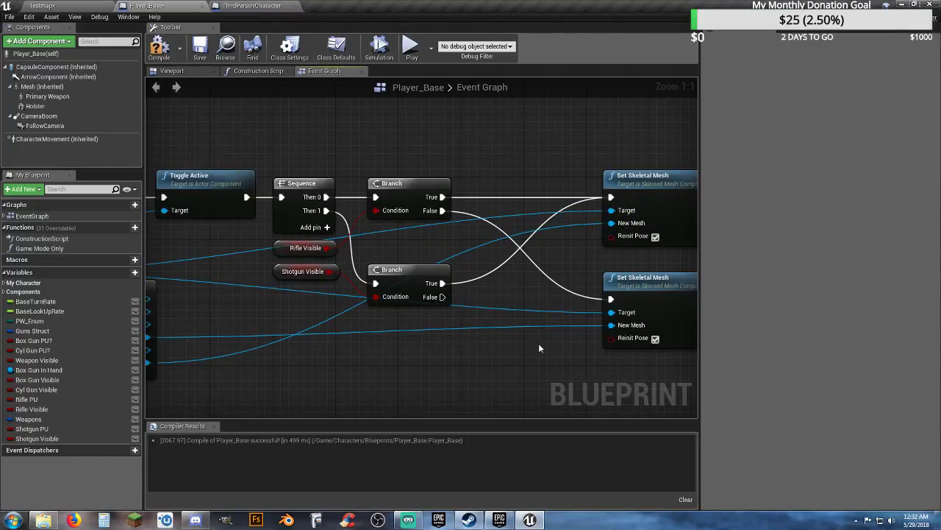
{"action": "right_click_drag", "start_coordinate": [539, 348], "coordinate": [410, 345]}
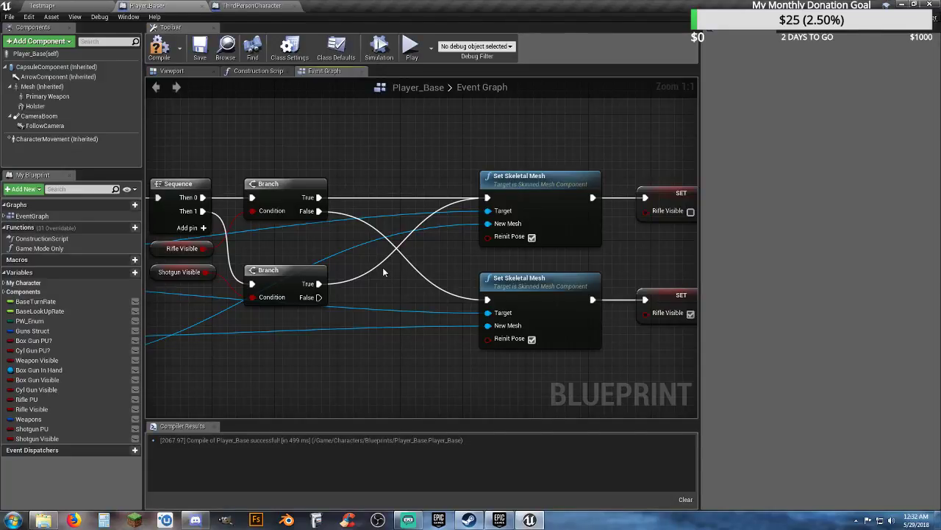
{"action": "left_click_drag", "start_coordinate": [384, 269], "coordinate": [379, 266], "text": "ctrl"}
{"action": "left_click", "coordinate": [344, 275]}
{"action": "left_click_drag", "start_coordinate": [318, 283], "coordinate": [486, 301]}
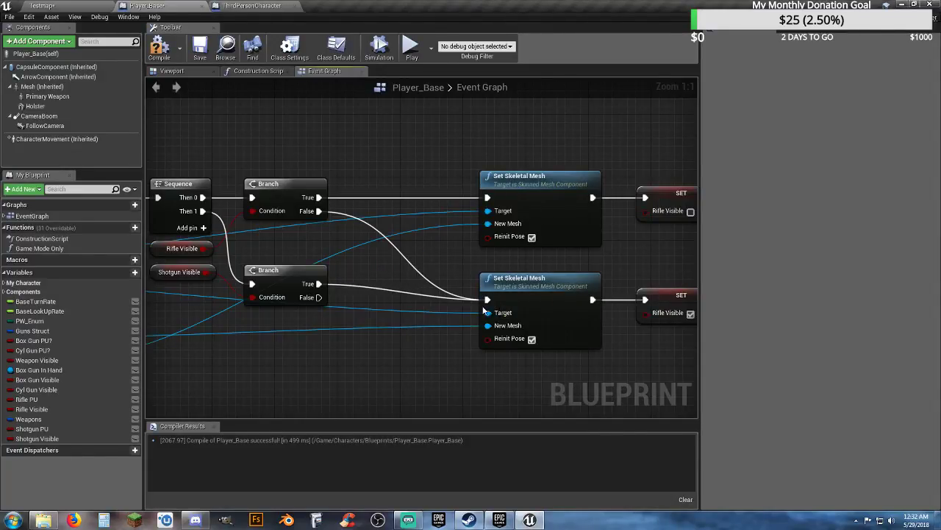
{"action": "right_click_drag", "start_coordinate": [372, 359], "coordinate": [307, 348]}
{"action": "right_click_drag", "start_coordinate": [402, 366], "coordinate": [494, 392]}
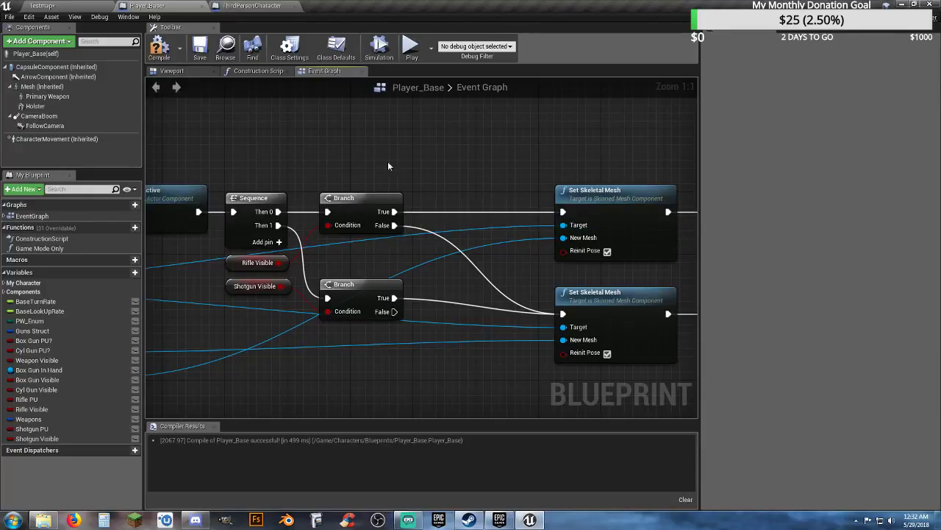
Step: Following ThirdPersonCharacter, insert an unchecked SET Shotgun Visible node between the lower Branch's True output and the lower Set Skeletal Mesh node in Player_Base
{"action": "left_click", "coordinate": [254, 8]}
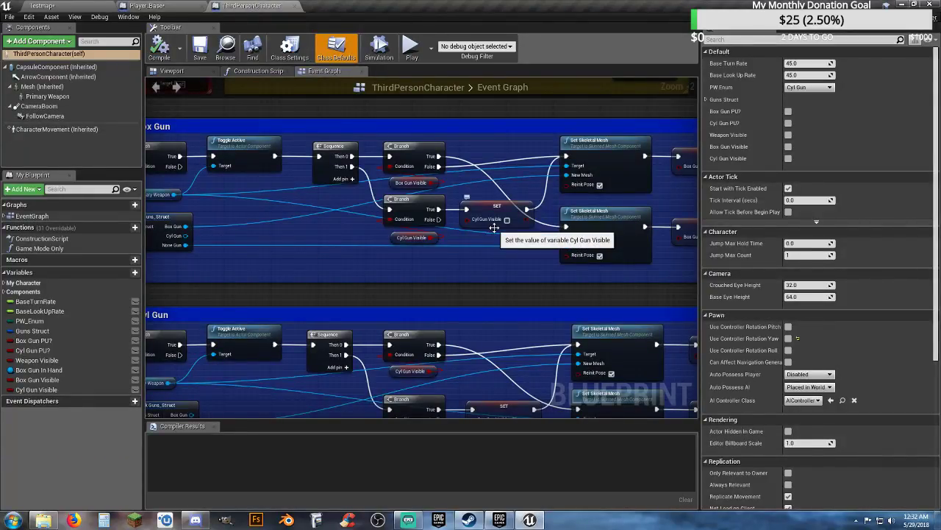
{"action": "left_click", "coordinate": [195, 6]}
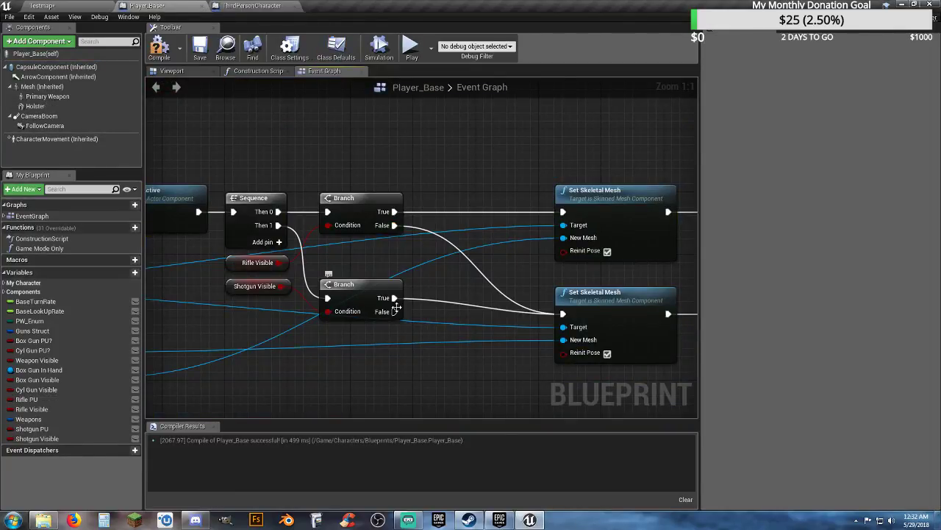
{"action": "left_click_drag", "start_coordinate": [395, 299], "coordinate": [435, 300]}
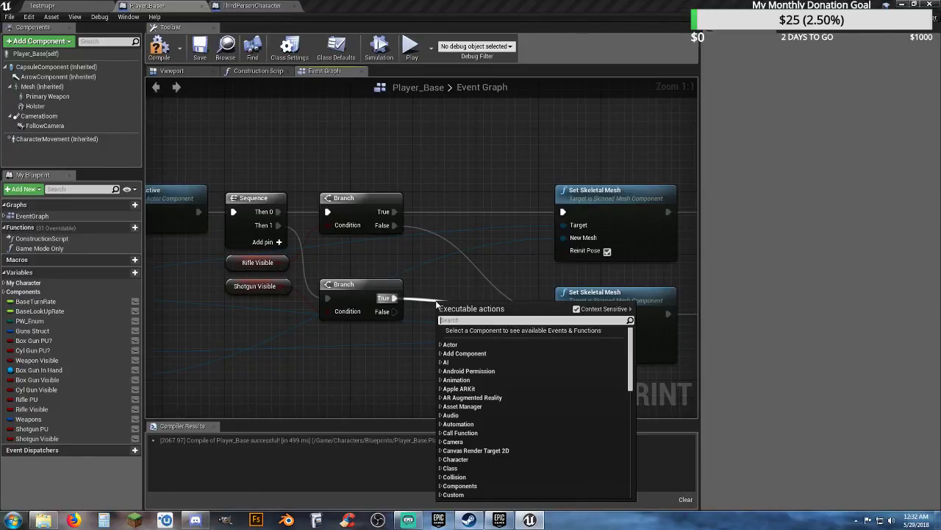
{"action": "left_click", "coordinate": [295, 407]}
{"action": "left_click_drag", "start_coordinate": [55, 439], "coordinate": [210, 413]}
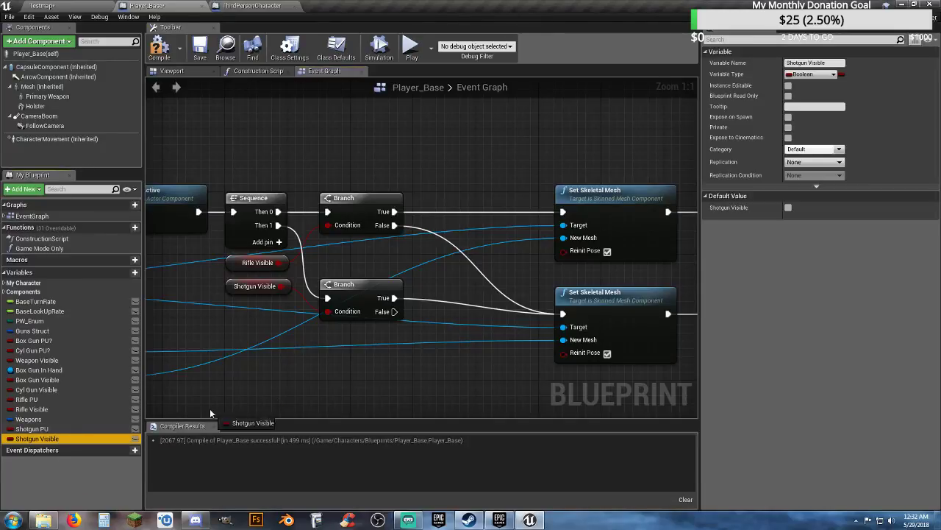
{"action": "left_click_drag", "start_coordinate": [438, 306], "coordinate": [394, 298]}
{"action": "left_click", "coordinate": [449, 323]}
{"action": "left_click_drag", "start_coordinate": [465, 310], "coordinate": [453, 296]}
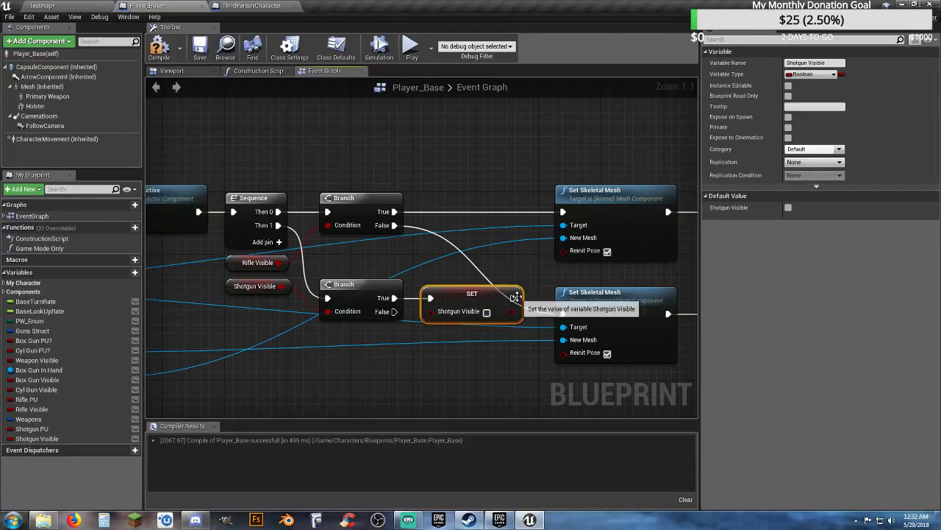
{"action": "left_click_drag", "start_coordinate": [513, 298], "coordinate": [581, 285]}
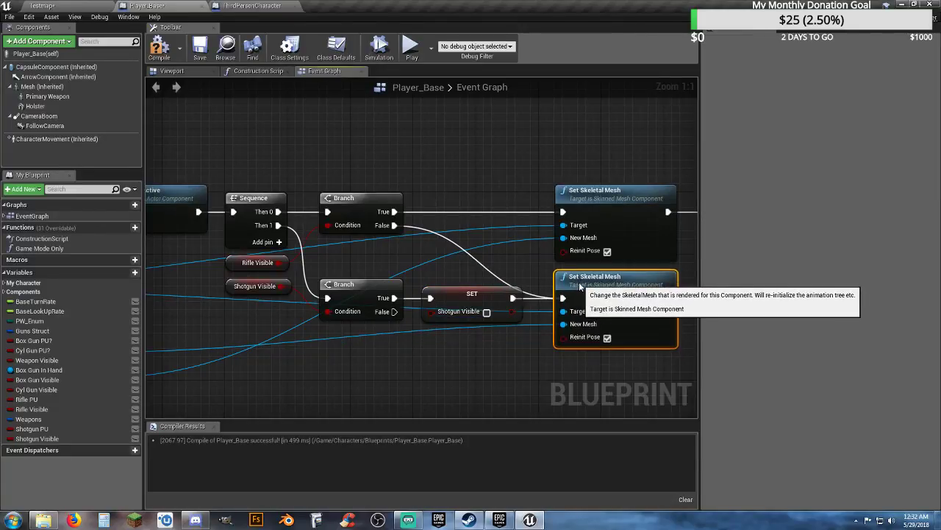
Step: Align the checked SET Rifle Visible node with the lower Set Skeletal Mesh node
{"action": "left_click", "coordinate": [500, 380]}
{"action": "right_click_drag", "start_coordinate": [501, 380], "coordinate": [406, 384]}
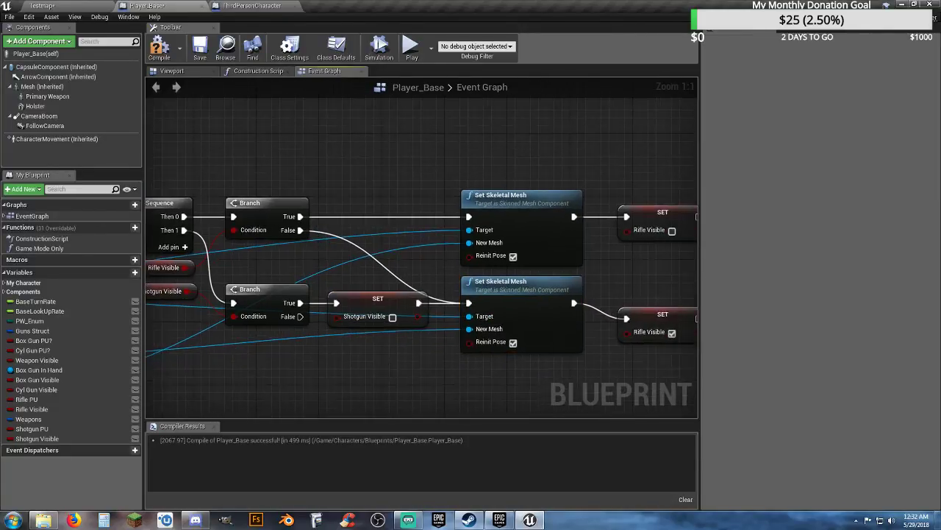
{"action": "left_click_drag", "start_coordinate": [642, 321], "coordinate": [643, 307]}
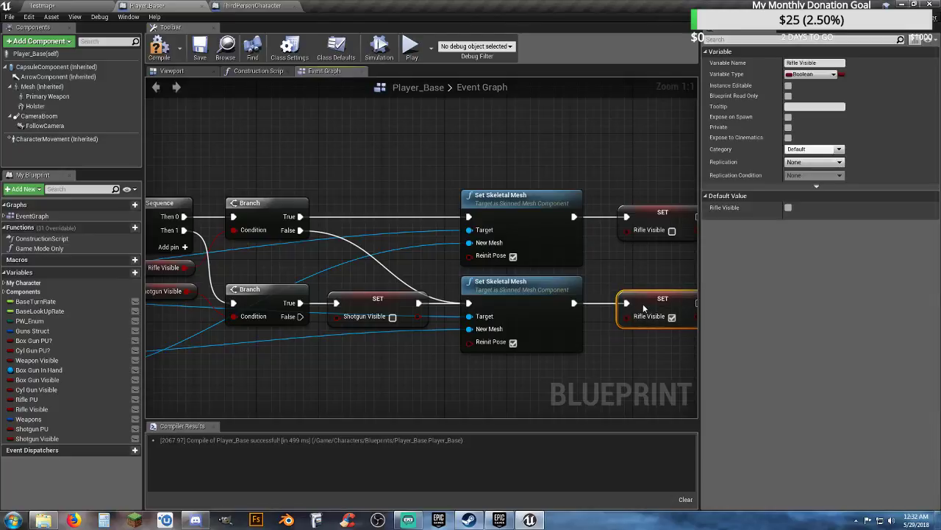
{"action": "left_click", "coordinate": [413, 384]}
{"action": "right_click_drag", "start_coordinate": [358, 378], "coordinate": [385, 381]}
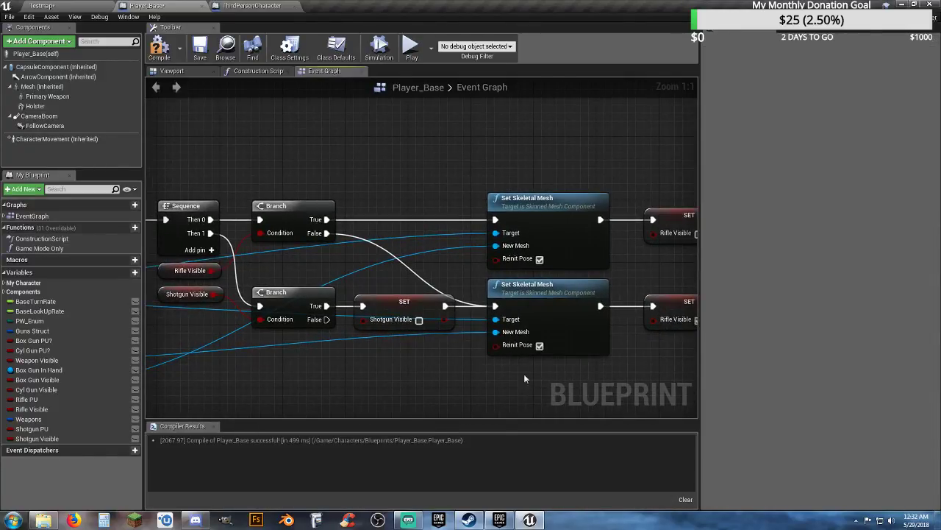
Step: Move the whole key 2 shotgun chain up to sit just beneath the rifle chain
{"action": "right_click_drag", "start_coordinate": [409, 362], "coordinate": [477, 156]}
{"action": "scroll", "coordinate": [476, 156], "scroll_direction": "down", "scroll_amount": 4}
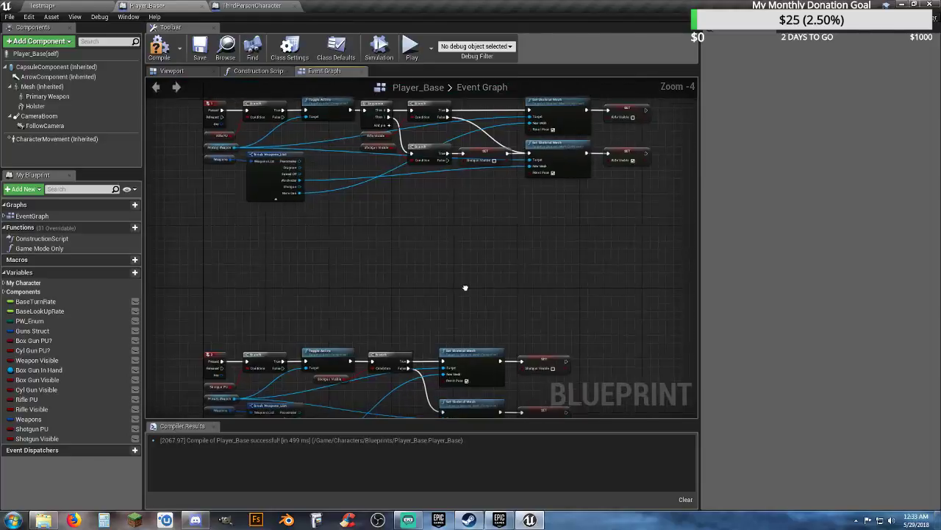
{"action": "right_click_drag", "start_coordinate": [461, 286], "coordinate": [465, 178]}
{"action": "left_click_drag", "start_coordinate": [569, 362], "coordinate": [211, 225]}
{"action": "right_click_drag", "start_coordinate": [315, 216], "coordinate": [340, 356]}
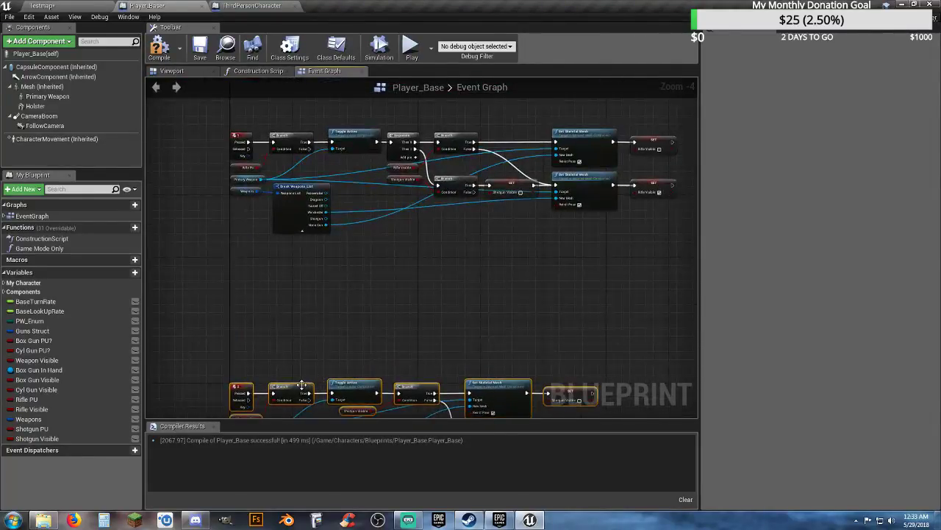
{"action": "left_click_drag", "start_coordinate": [302, 385], "coordinate": [300, 267]}
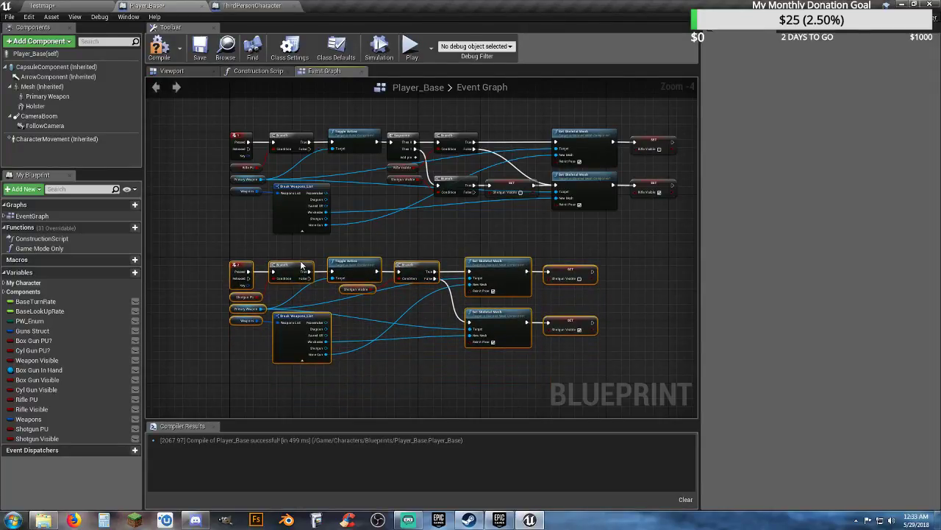
{"action": "left_click_drag", "start_coordinate": [301, 265], "coordinate": [302, 262]}
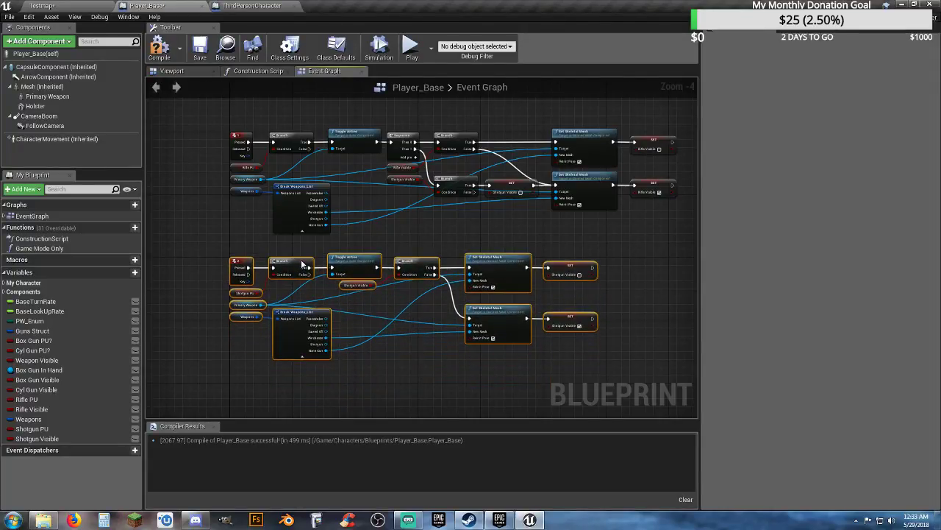
{"action": "left_click", "coordinate": [450, 386]}
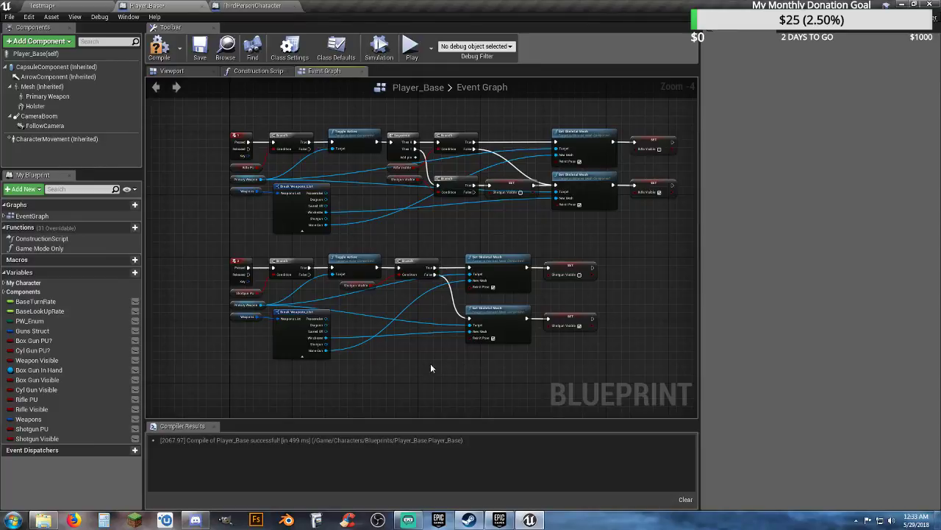
Step: Shift the shotgun chain's Set Skeletal Mesh nodes, SET Shotgun Visible nodes and second Branch right to match the rifle chain's spacing
{"action": "left_click_drag", "start_coordinate": [600, 366], "coordinate": [576, 263]}
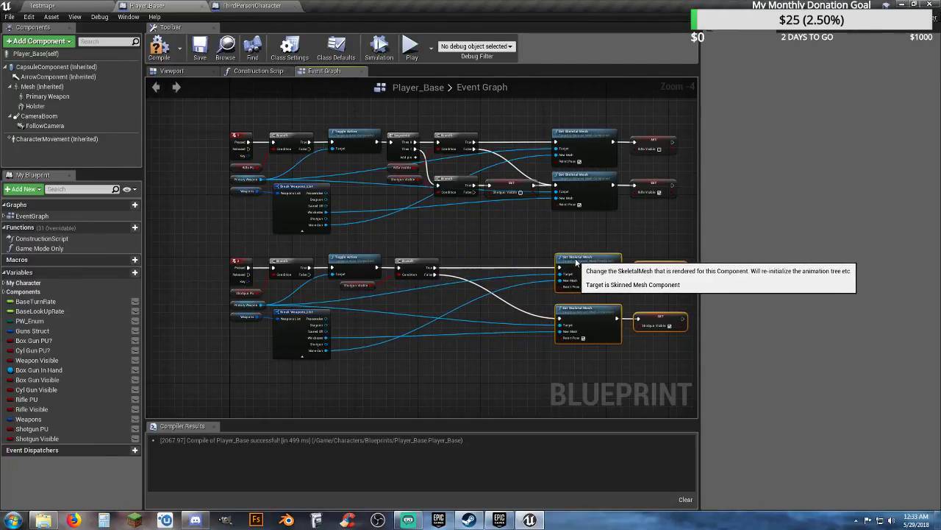
{"action": "left_click", "coordinate": [481, 334]}
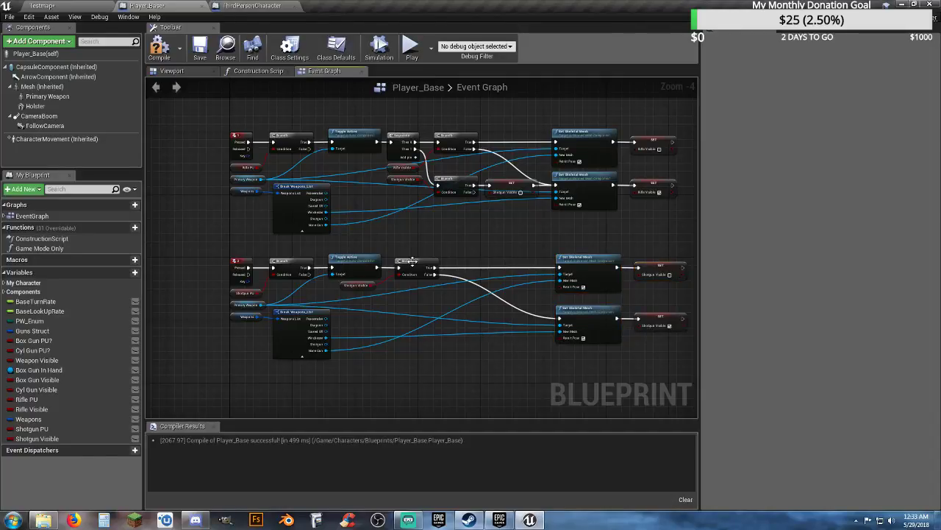
{"action": "left_click_drag", "start_coordinate": [414, 262], "coordinate": [456, 266]}
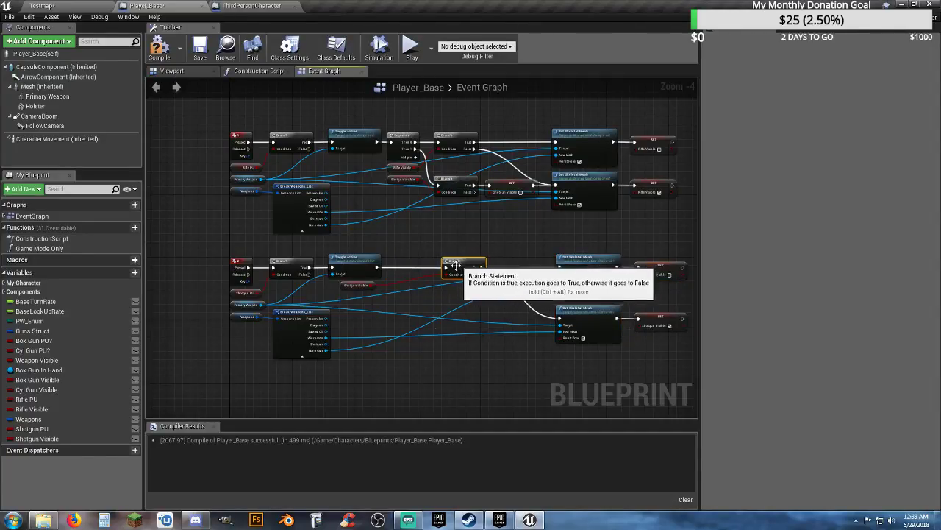
{"action": "left_click", "coordinate": [420, 350]}
Step: Insert a Sequence node between Toggle Active and the second Branch in the shotgun chain
{"action": "left_click_drag", "start_coordinate": [379, 269], "coordinate": [399, 270], "text": "ctrl"}
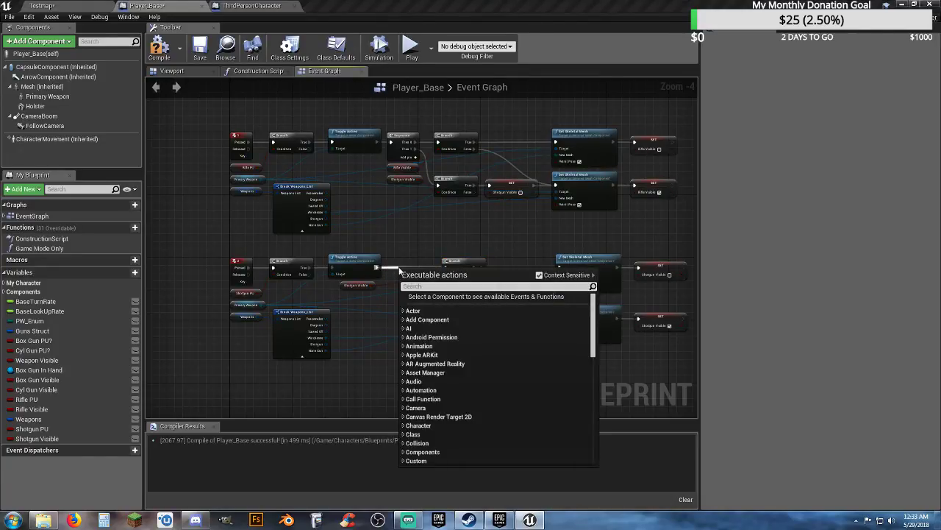
{"action": "type", "text": "sequence"}
{"action": "key", "text": "Return"}
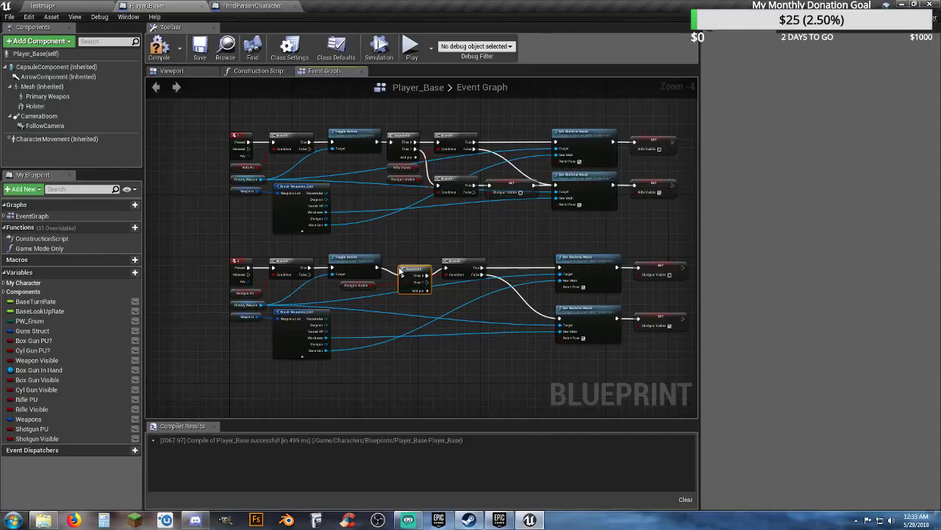
Step: Align the shotgun chain's Sequence node with its neighbours and add a lower Branch fed by the Sequence's Then 1 output
{"action": "left_click_drag", "start_coordinate": [411, 272], "coordinate": [403, 258]}
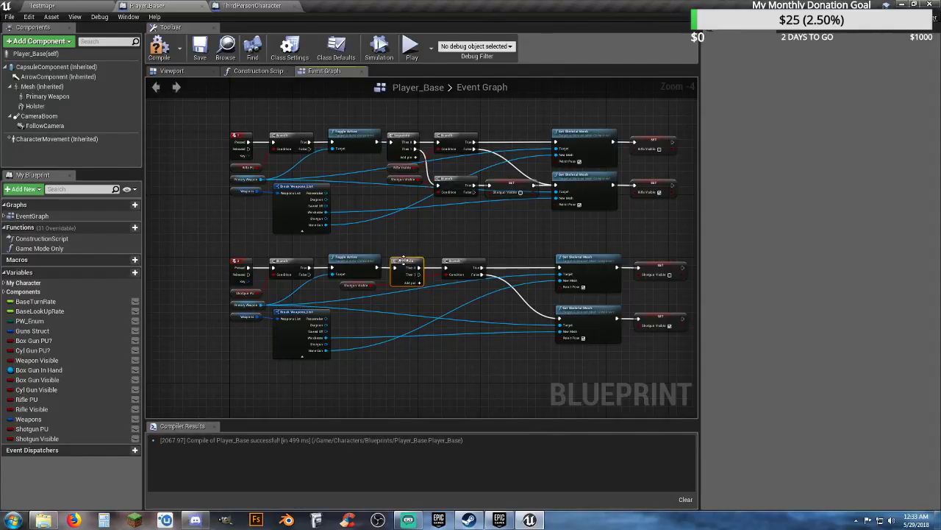
{"action": "left_click", "coordinate": [463, 317]}
{"action": "key", "text": "b"}
{"action": "left_click", "coordinate": [458, 312]}
{"action": "left_click_drag", "start_coordinate": [463, 314], "coordinate": [443, 320]}
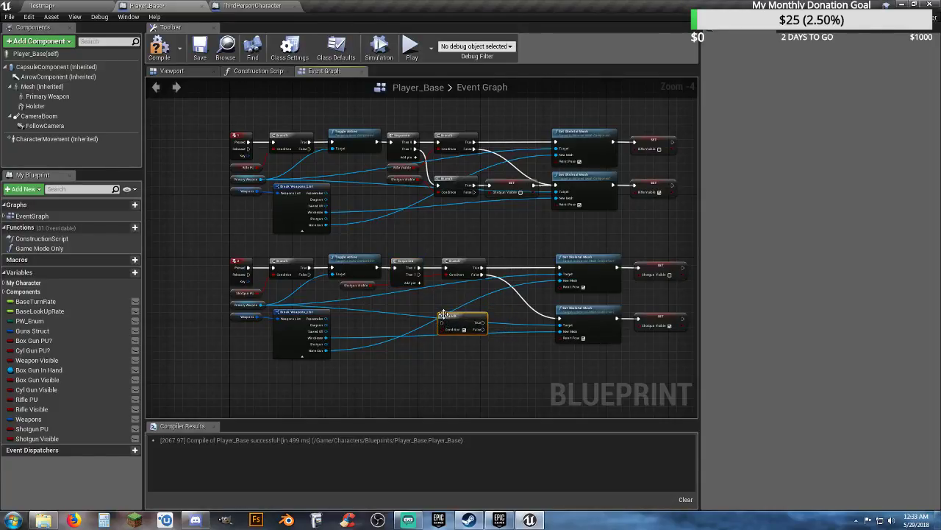
{"action": "left_click_drag", "start_coordinate": [420, 276], "coordinate": [441, 321]}
Step: Move the Shotgun Visible getter beneath the shotgun chain's Sequence node and add a Rifle Visible getter below it
{"action": "left_click_drag", "start_coordinate": [340, 289], "coordinate": [390, 302]}
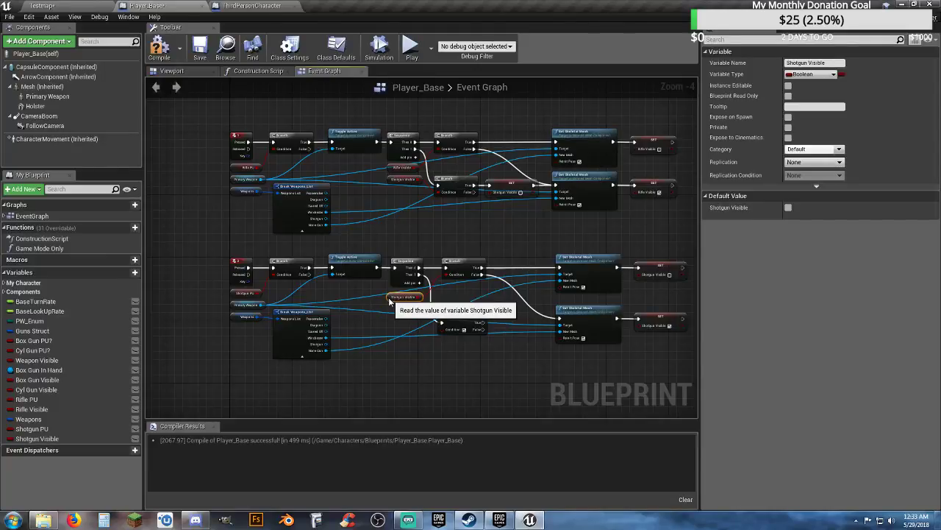
{"action": "left_click", "coordinate": [400, 357]}
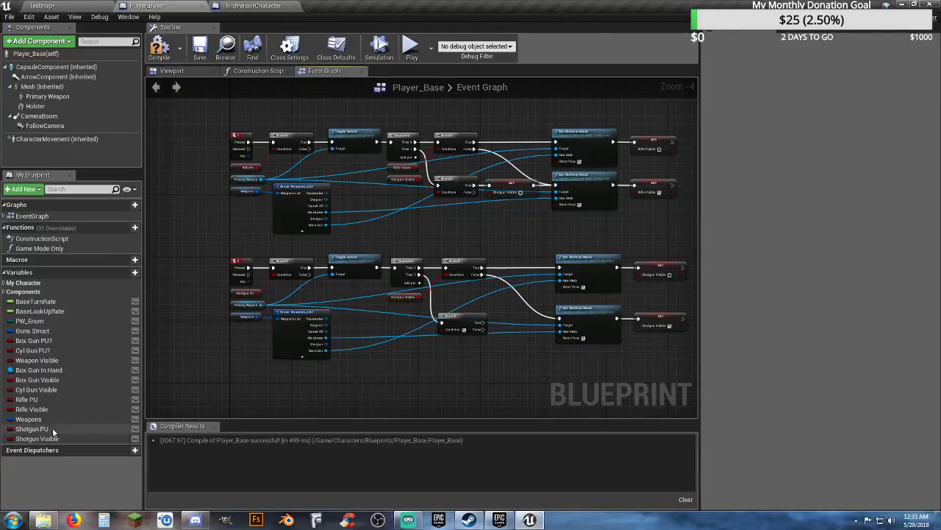
{"action": "left_click_drag", "start_coordinate": [43, 404], "coordinate": [394, 309]}
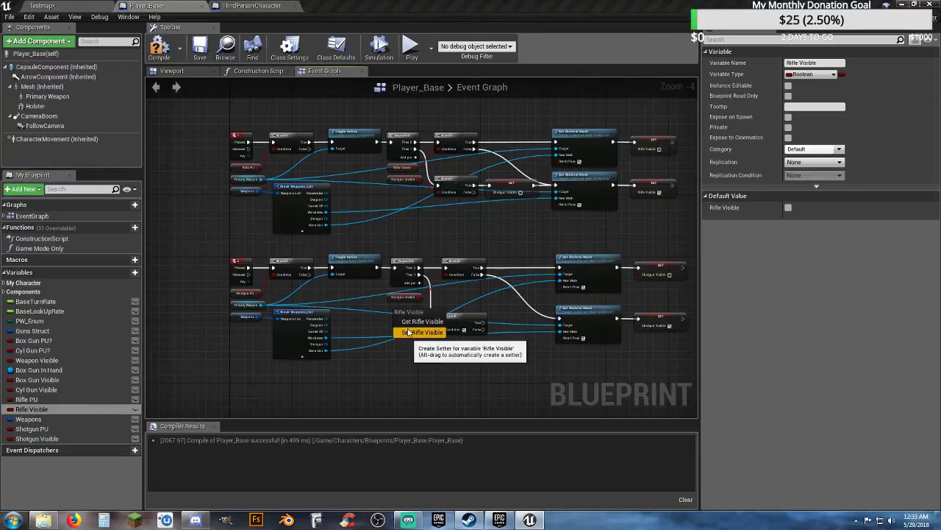
{"action": "left_click", "coordinate": [408, 324]}
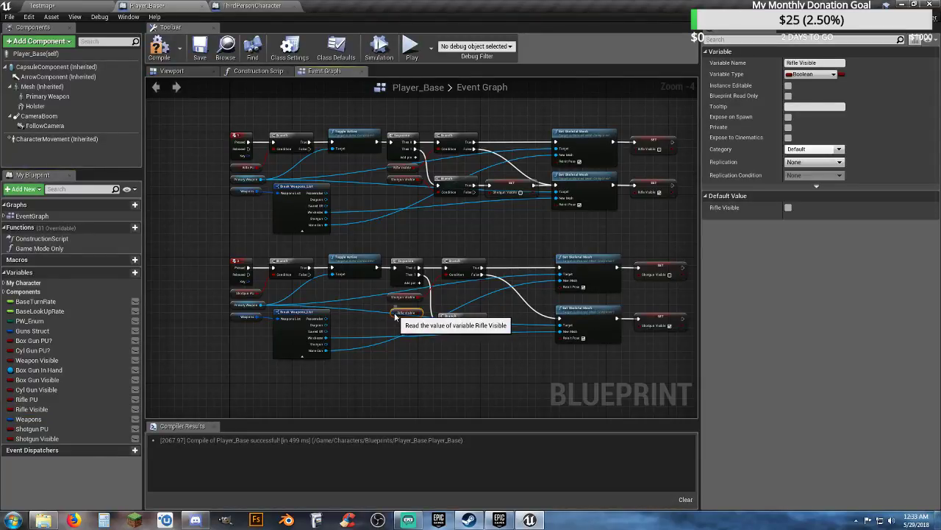
Step: Use Rifle Visible as the lower Branch's condition and route its True output through an unchecked SET Rifle Visible into the lower Set Skeletal Mesh
{"action": "left_click_drag", "start_coordinate": [395, 315], "coordinate": [493, 321]}
{"action": "type", "text": "setrifle"}
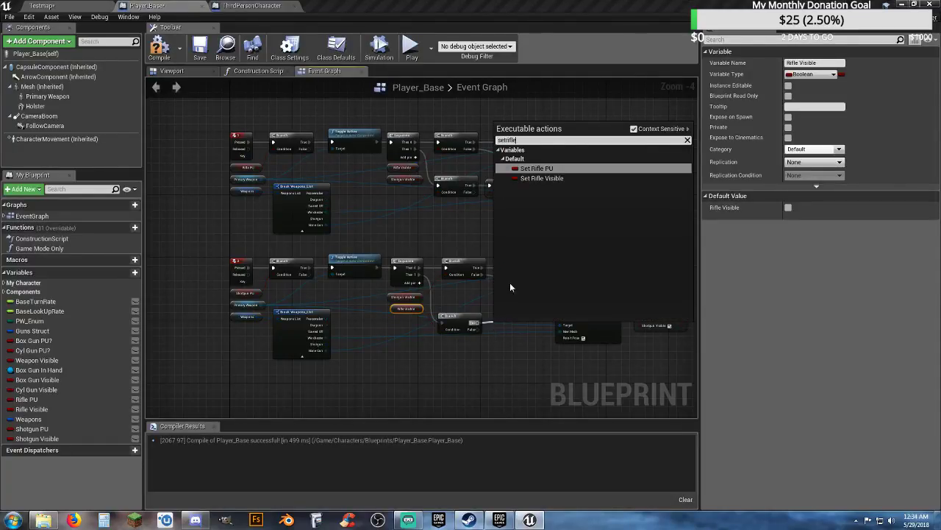
{"action": "left_click", "coordinate": [542, 178]}
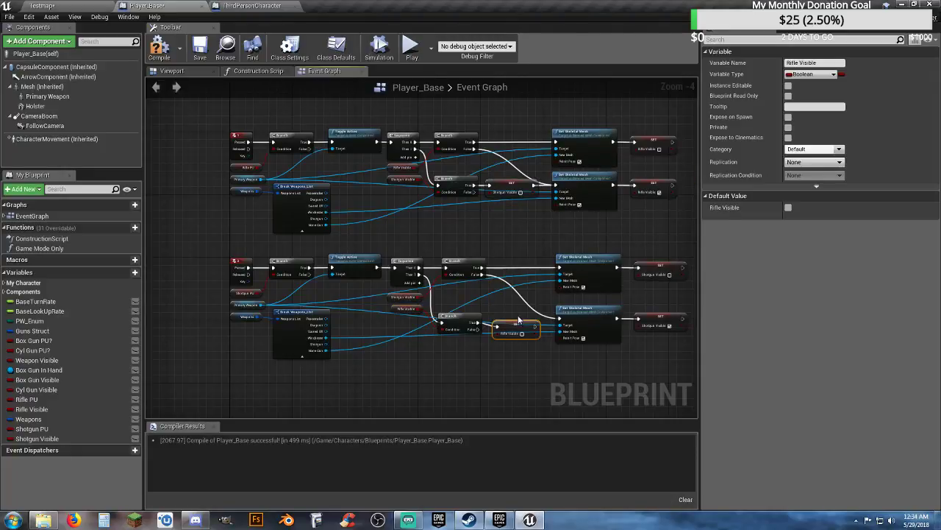
{"action": "left_click_drag", "start_coordinate": [536, 325], "coordinate": [560, 322]}
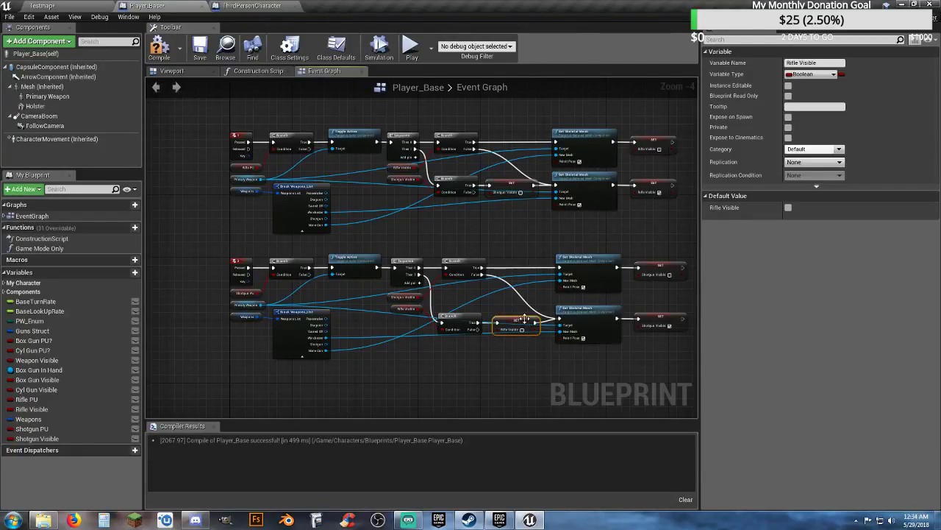
Step: Line up the lower Branch and SET Rifle Visible nodes with the lower Set Skeletal Mesh node of the shotgun chain
{"action": "scroll", "coordinate": [488, 359], "scroll_direction": "up", "scroll_amount": 5}
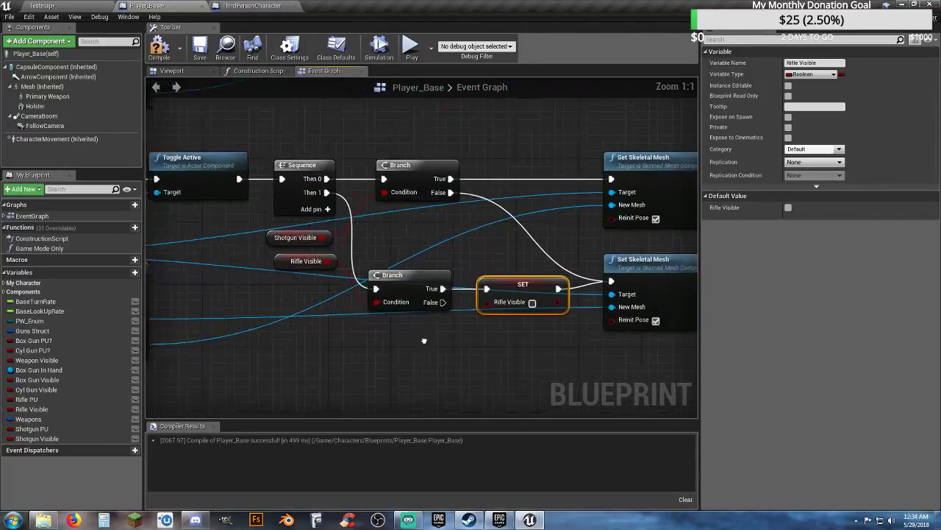
{"action": "right_click_drag", "start_coordinate": [424, 341], "coordinate": [368, 323]}
{"action": "right_click_drag", "start_coordinate": [429, 318], "coordinate": [366, 328]}
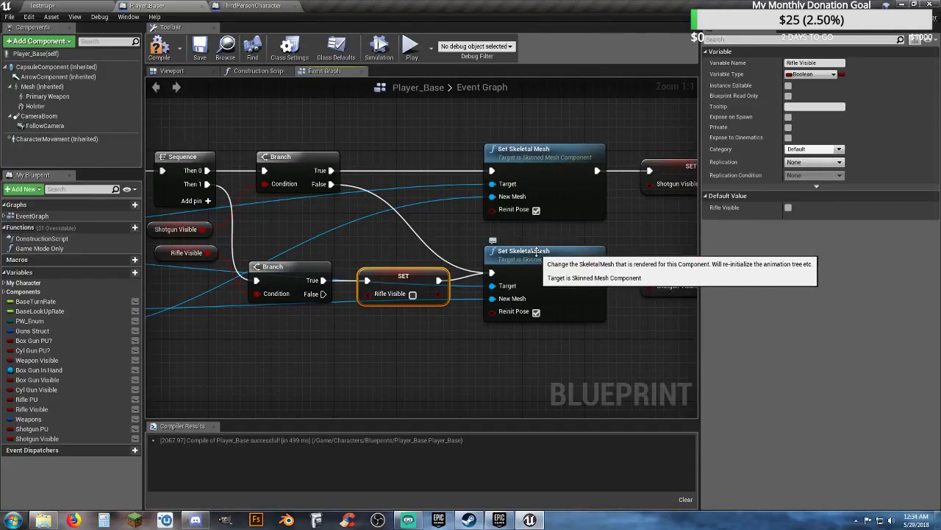
{"action": "left_click_drag", "start_coordinate": [422, 325], "coordinate": [290, 258]}
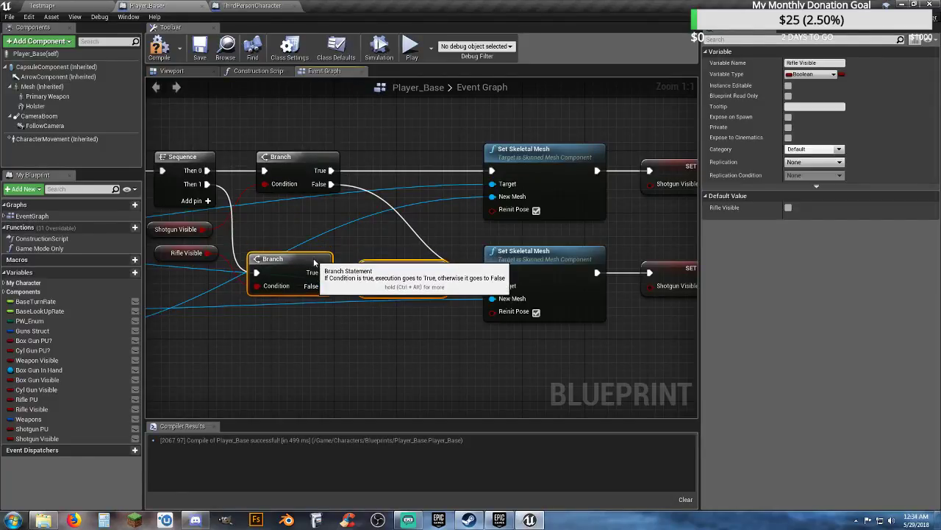
{"action": "key", "text": "ctrl+z"}
Step: Connect the Shotgun output of Break Weapons_List to New Mesh on the shotgun chain's lower Set Skeletal Mesh node, replacing Winchester
{"action": "right_click_drag", "start_coordinate": [336, 346], "coordinate": [434, 326]}
{"action": "scroll", "coordinate": [494, 320], "scroll_direction": "down", "scroll_amount": 1}
{"action": "scroll", "coordinate": [493, 324], "scroll_direction": "down", "scroll_amount": 1}
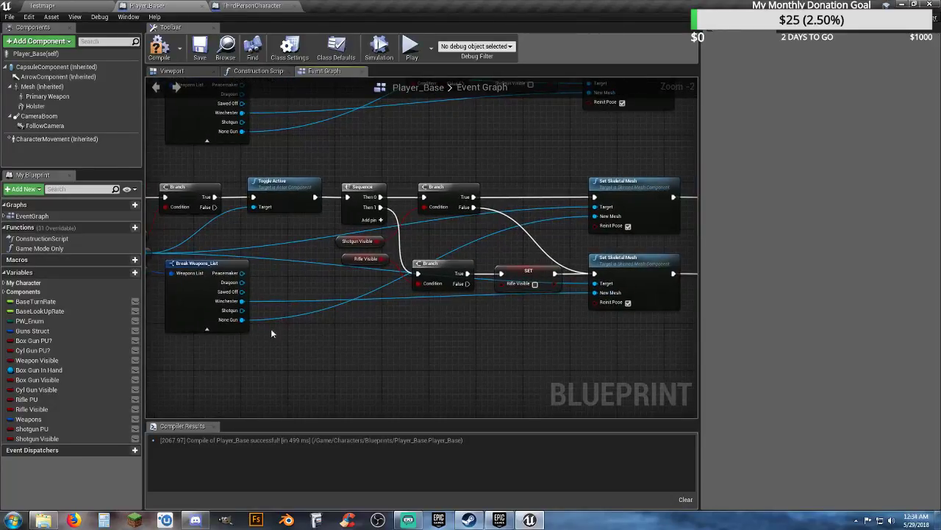
{"action": "left_click_drag", "start_coordinate": [242, 310], "coordinate": [597, 295]}
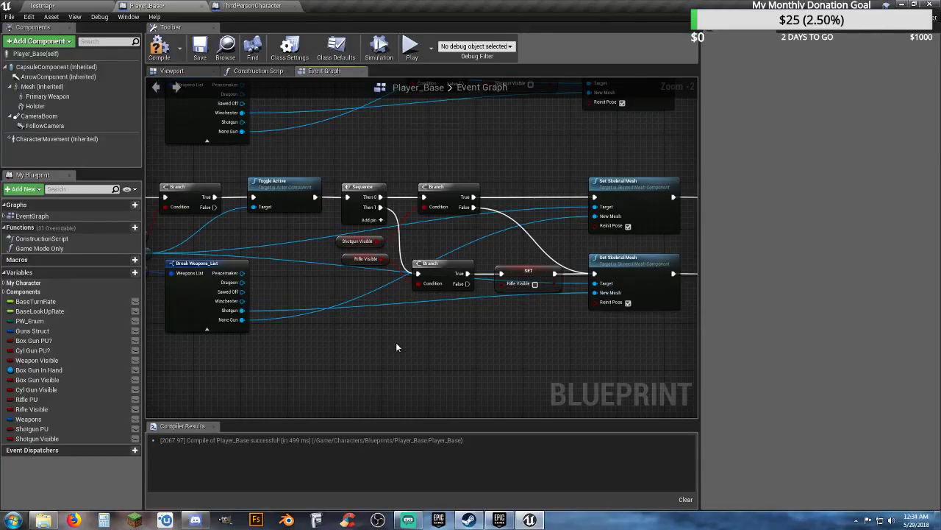
Step: Check the finished shotgun chain's connections, and compile and save the Player_Base blueprint
{"action": "right_click_drag", "start_coordinate": [416, 153], "coordinate": [439, 168]}
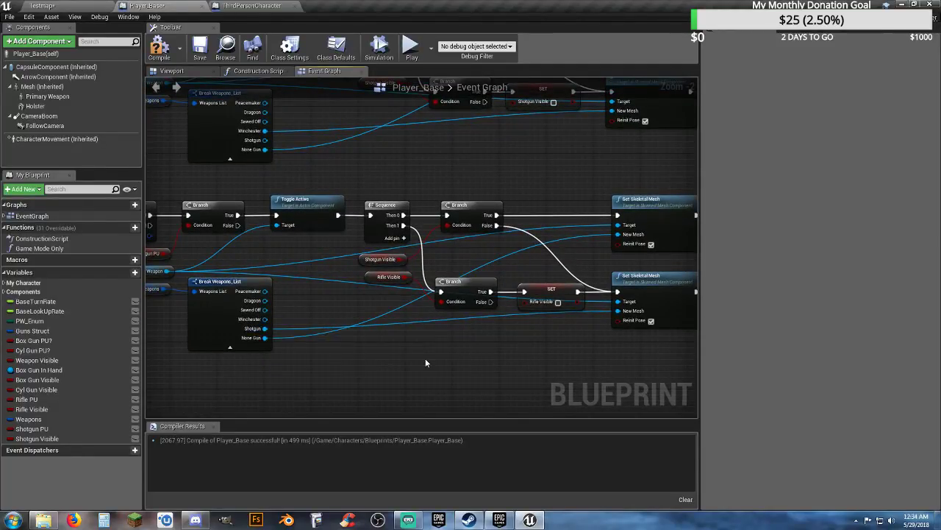
{"action": "right_click_drag", "start_coordinate": [425, 359], "coordinate": [375, 362]}
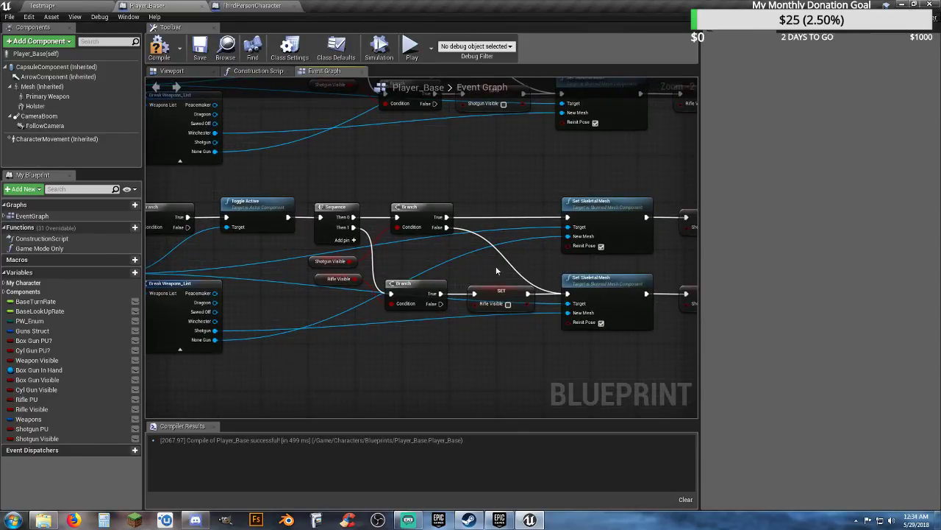
{"action": "right_click_drag", "start_coordinate": [618, 337], "coordinate": [554, 336]}
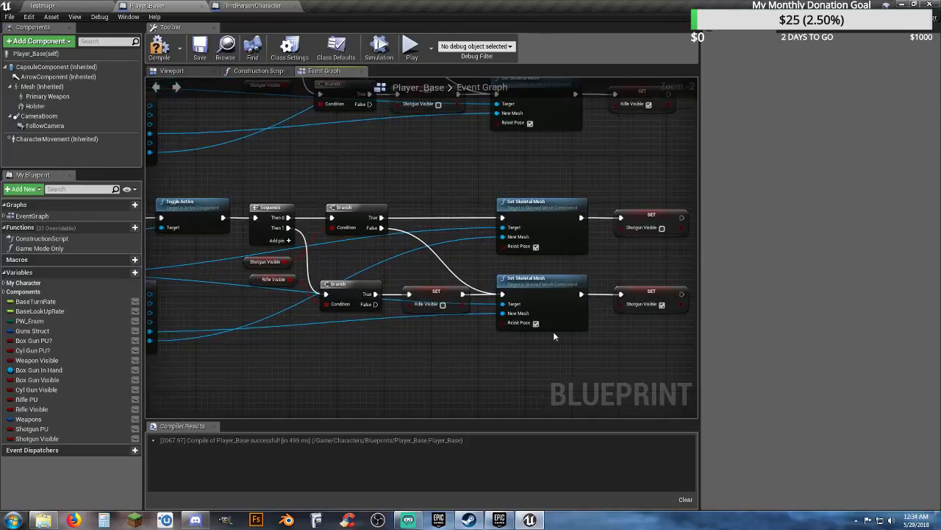
{"action": "right_click_drag", "start_coordinate": [363, 349], "coordinate": [414, 355]}
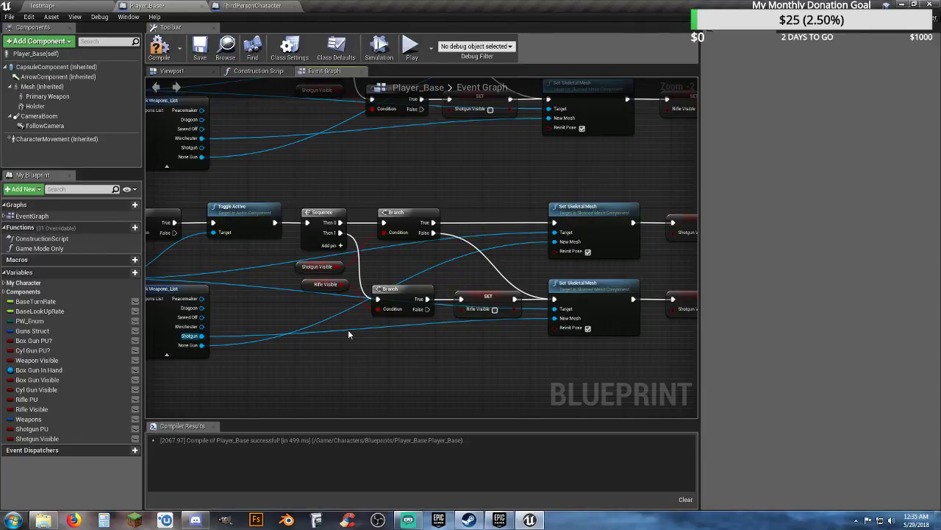
{"action": "left_click", "coordinate": [163, 60]}
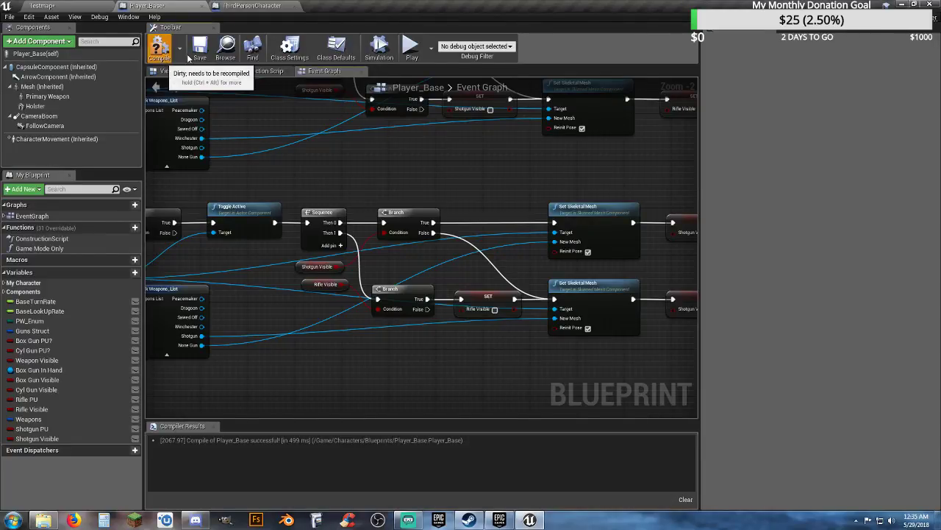
{"action": "left_click", "coordinate": [198, 54]}
Step: Play-test Testmap by collecting both weapon pickups and toggling the rifle and shotgun, and end the play session
{"action": "left_click", "coordinate": [63, 5]}
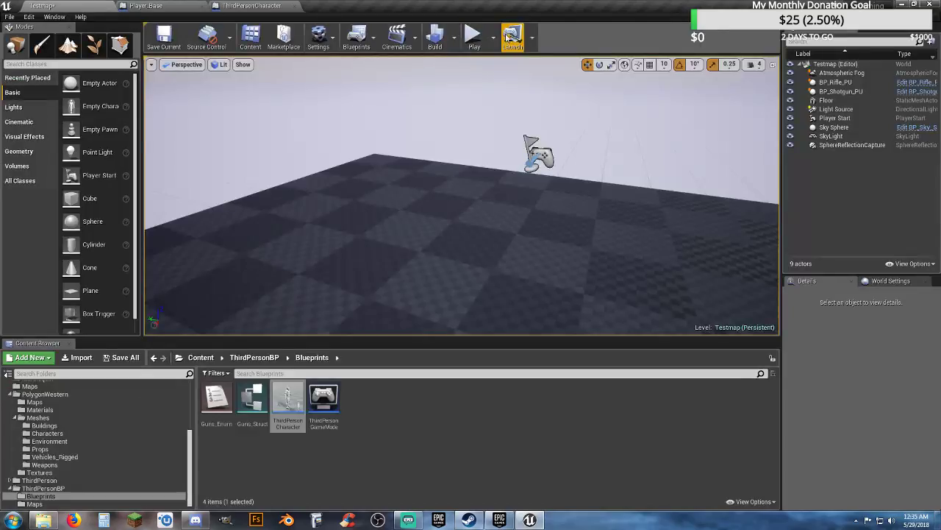
{"action": "left_click", "coordinate": [475, 39]}
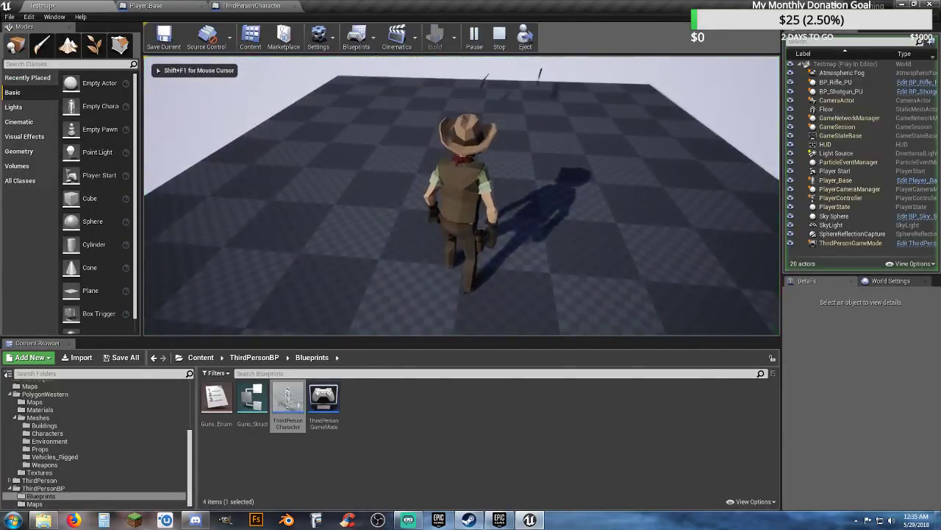
{"action": "key", "text": "w"}
{"action": "key", "text": "d"}
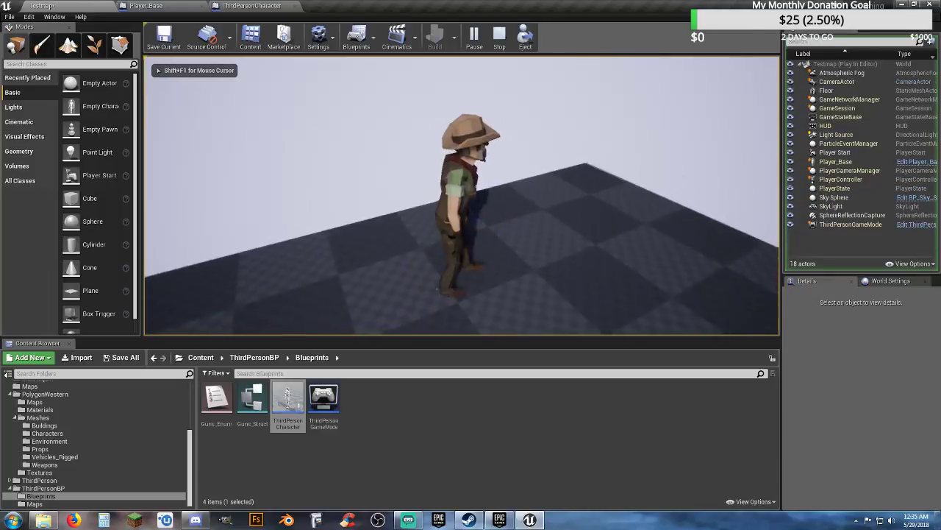
{"action": "key", "text": "1"}
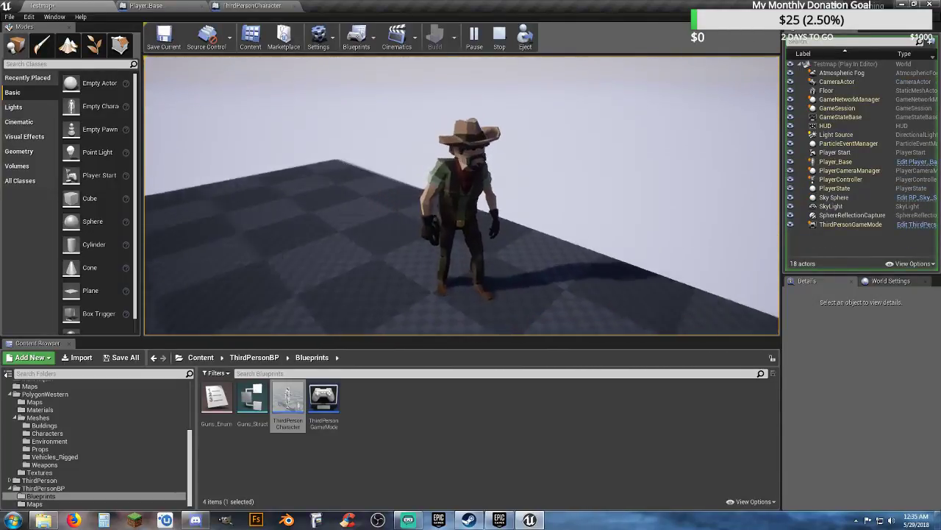
{"action": "key", "text": "2"}
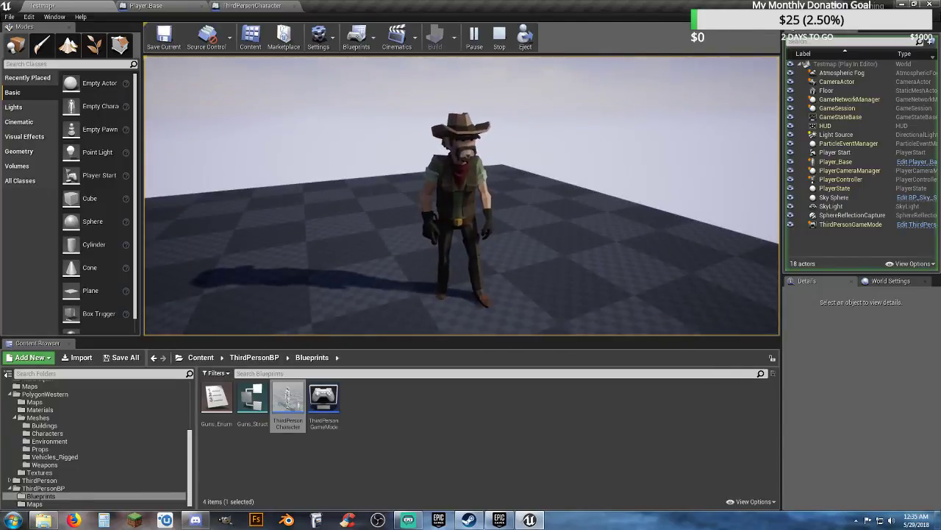
{"action": "key", "text": "Escape"}
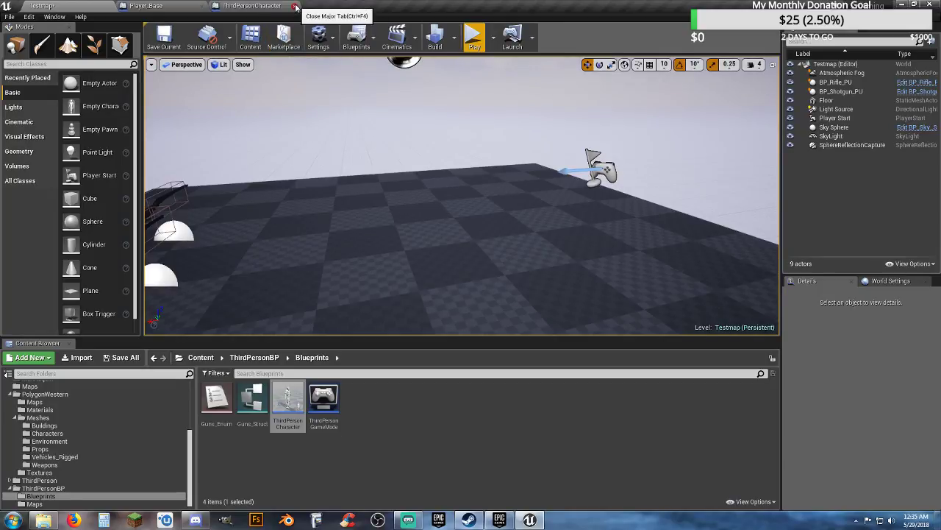
Step: Close the ThirdPersonCharacter and Player_Base blueprint editors, returning to the Testmap level with no asset selected
{"action": "left_click", "coordinate": [197, 7]}
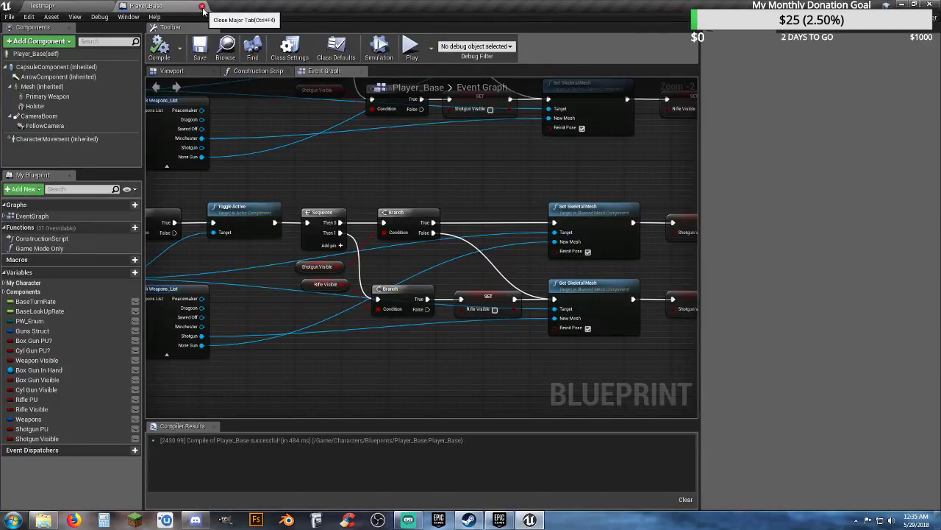
{"action": "left_click", "coordinate": [201, 7]}
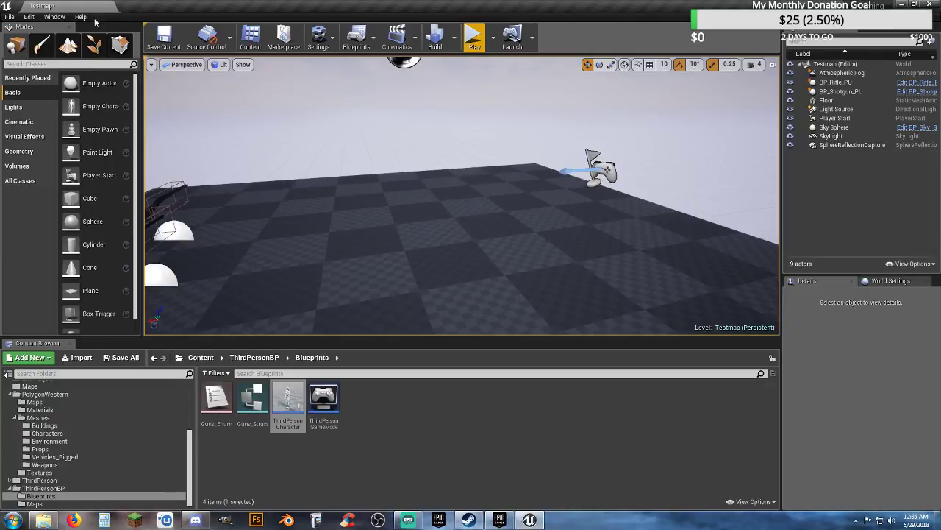
{"action": "left_click", "coordinate": [431, 439]}
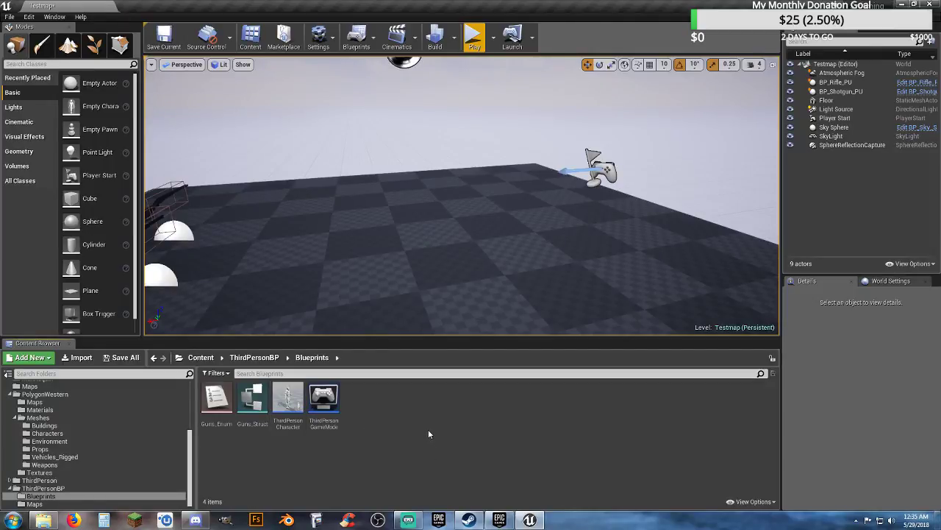